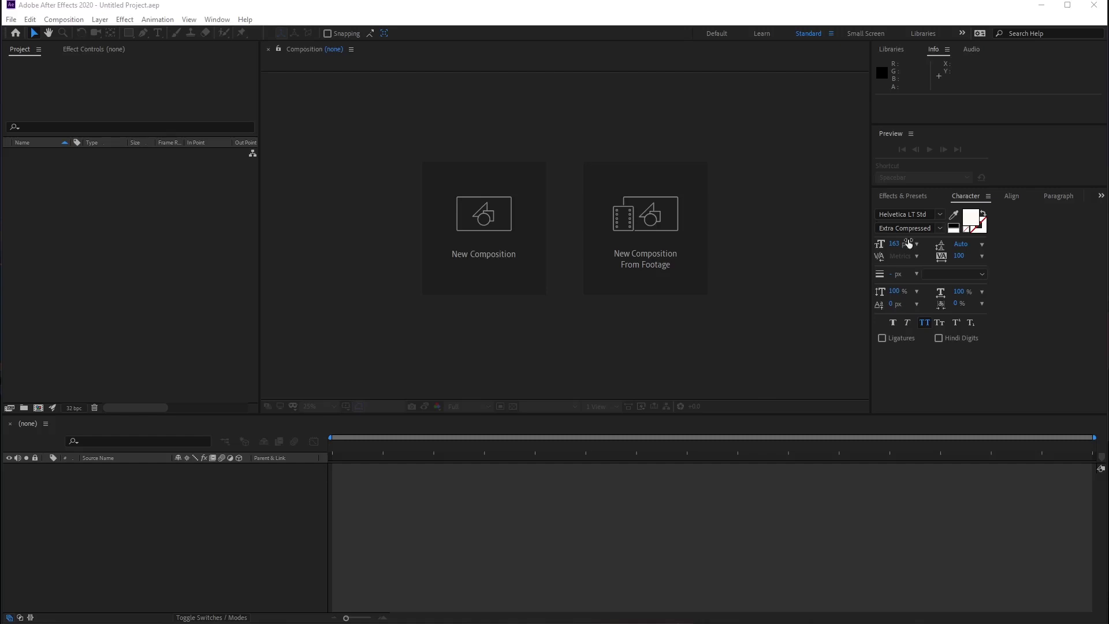
Turn off the All Caps text style and close the Home window.
left_click(925, 322)
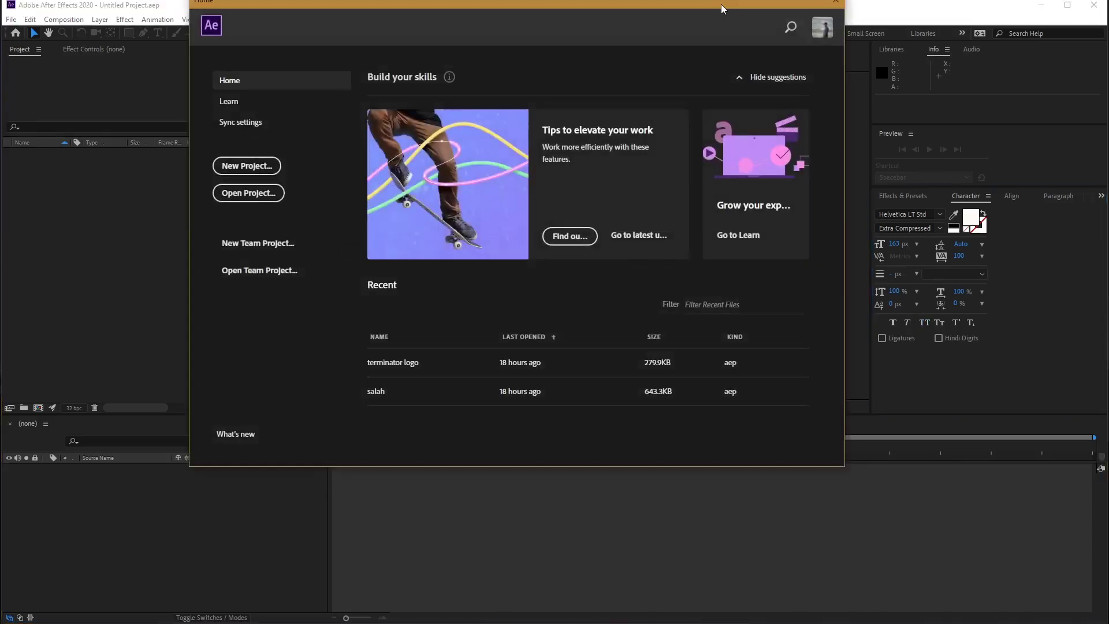
left_click_drag(722, 7, 718, 82)
left_click(830, 76)
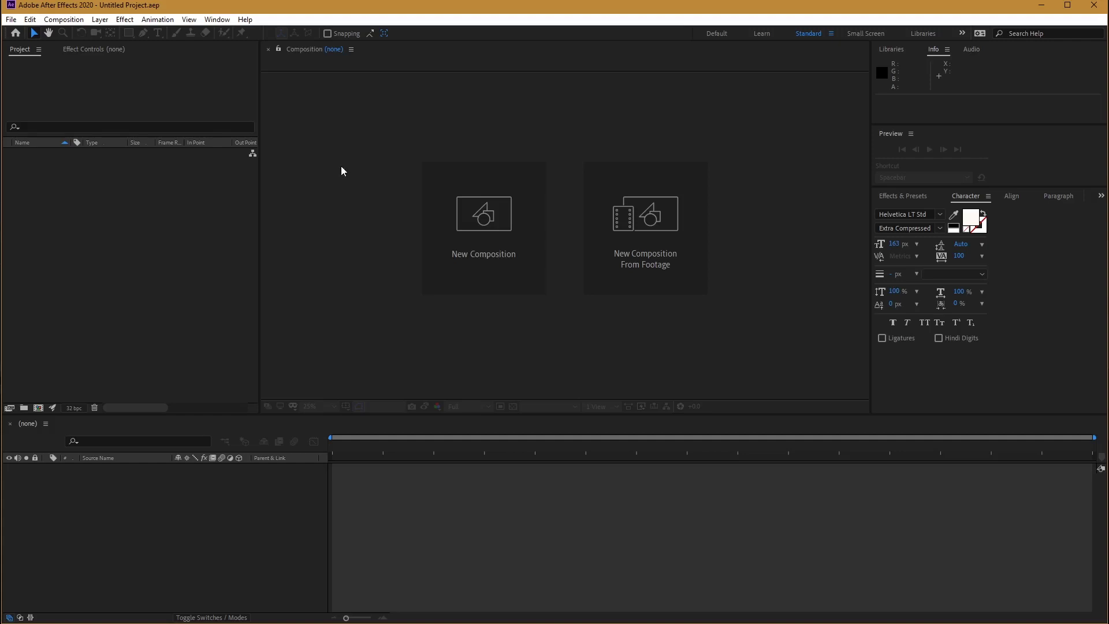
Look at the Effect Controls panel and return to the Project panel.
left_click(21, 52)
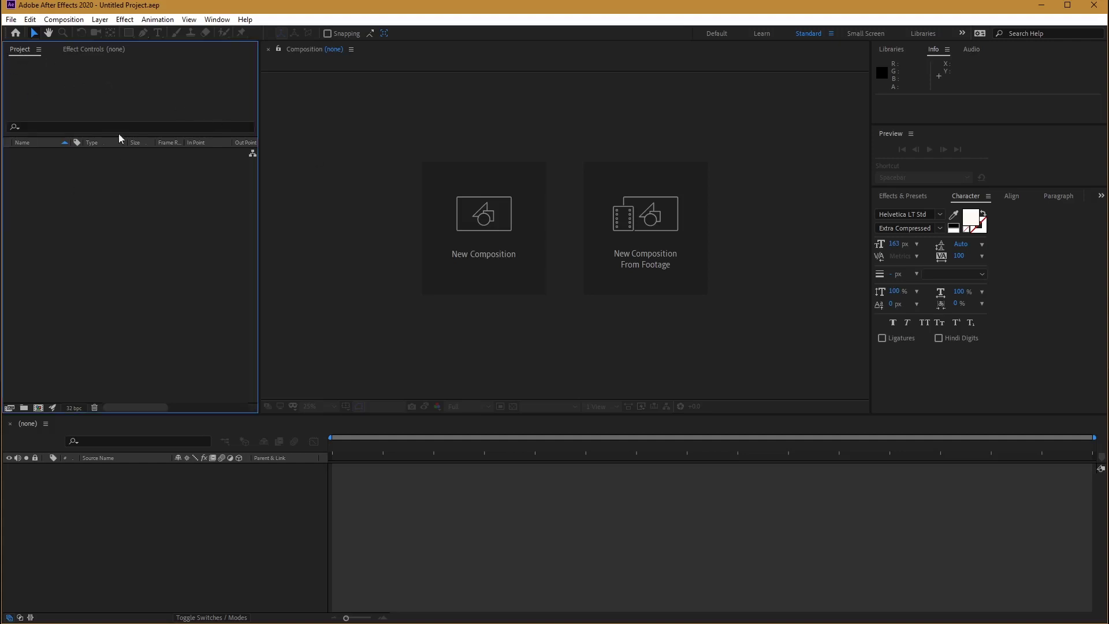
left_click(100, 50)
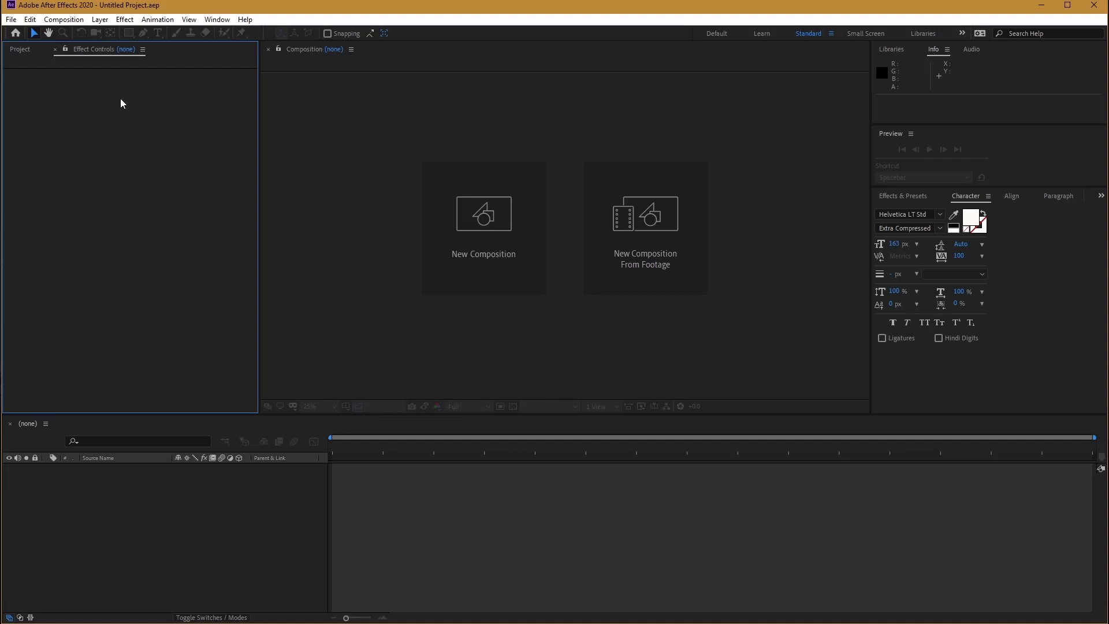
left_click(20, 49)
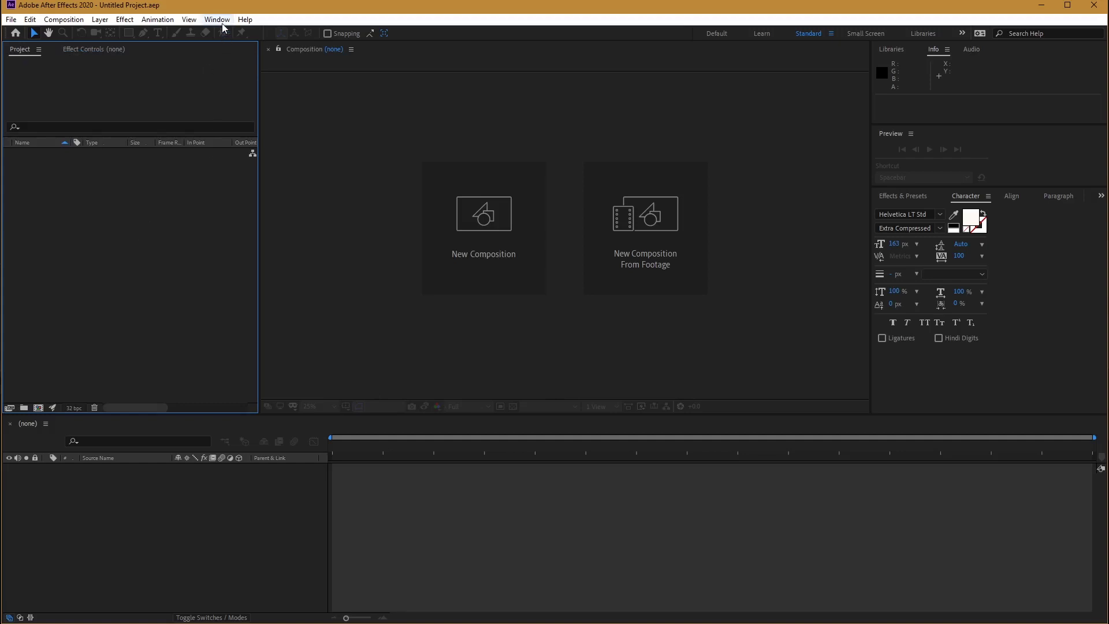
Close the Project panel and restore it to the workspace.
left_click(39, 49)
left_click(50, 53)
left_click(217, 19)
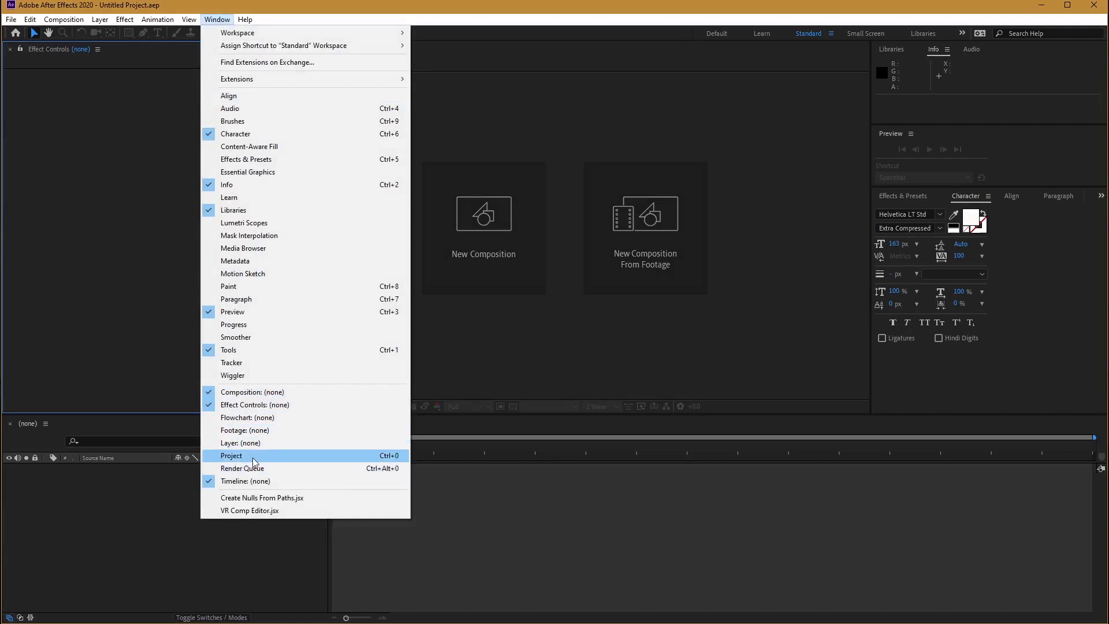
left_click(236, 456)
left_click(64, 56)
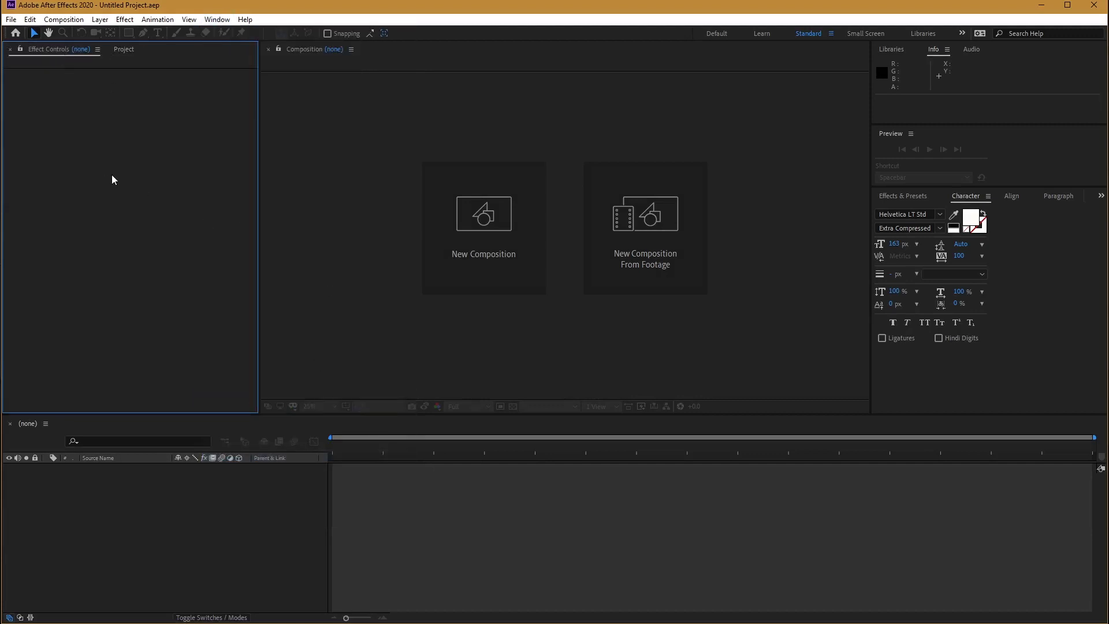
left_click(217, 19)
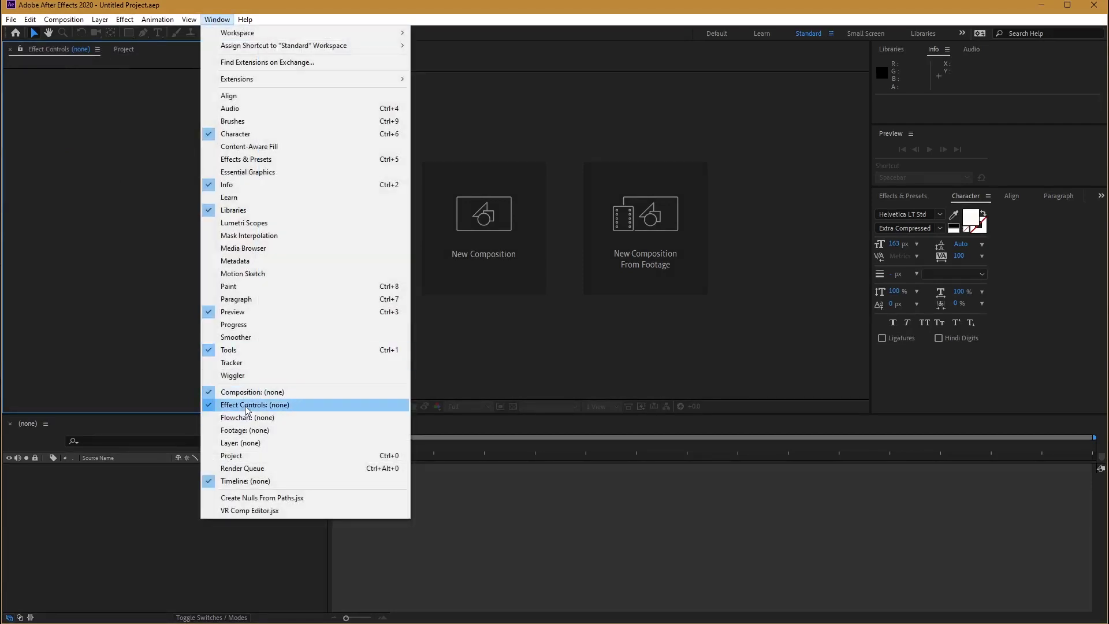
left_click(53, 54)
Dock the Project panel ahead of Effect Controls and widen the Info and Preview column with Effects & Presets shown.
left_click_drag(42, 51, 861, 107)
left_click_drag(831, 50, 25, 49)
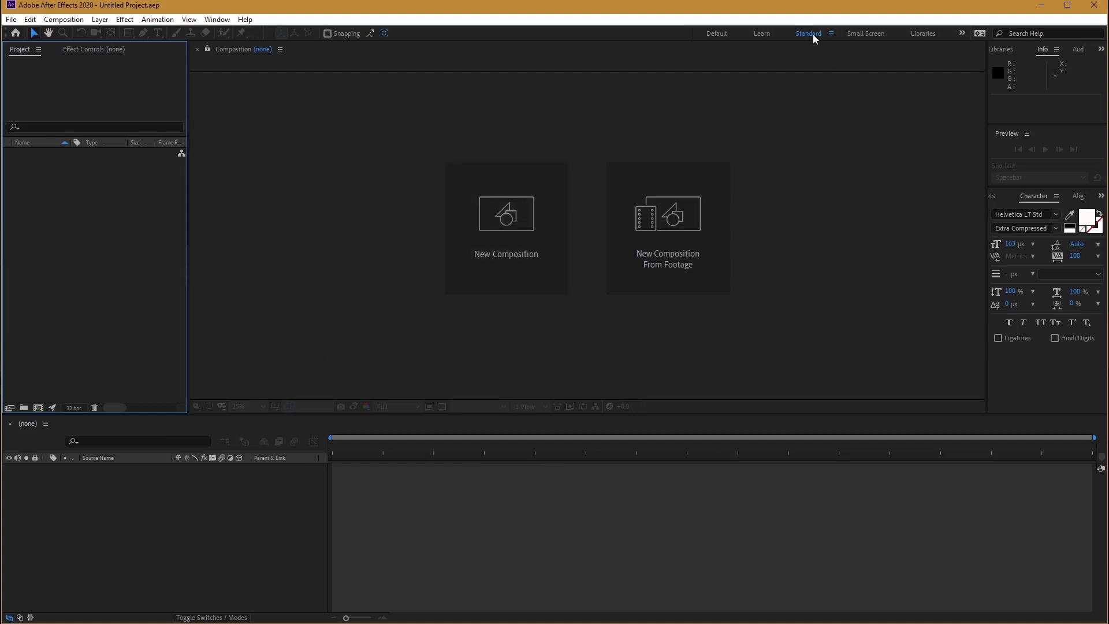
left_click_drag(985, 170, 889, 164)
key("ctrl+5")
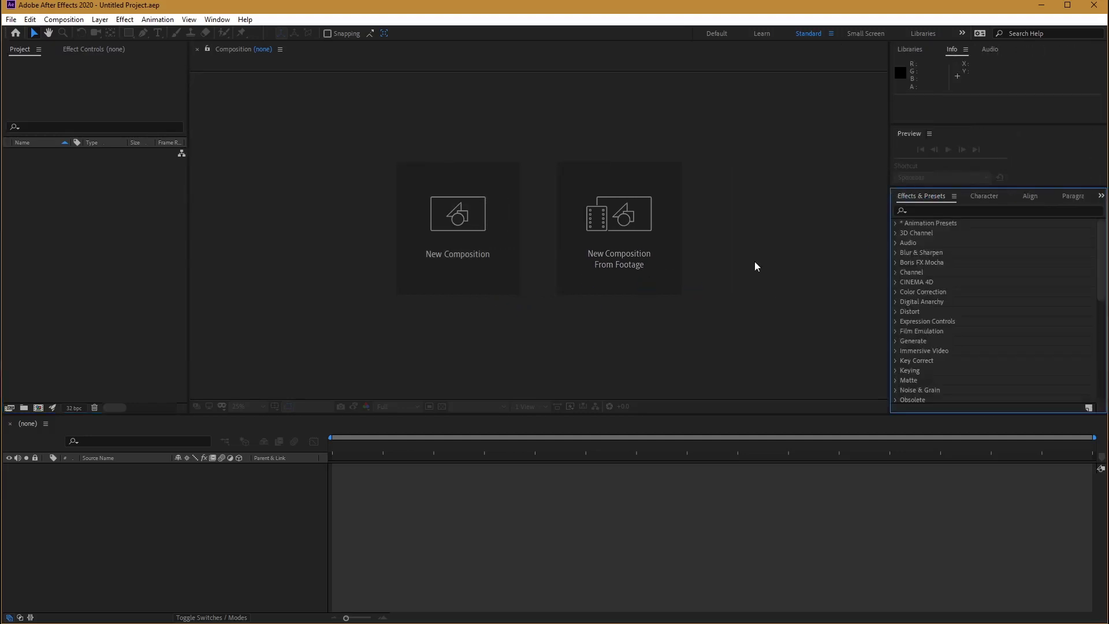
Create a composition named Story at 1080 x 1920 px with square pixels, 25 fps and a 10-second duration.
left_click(487, 211)
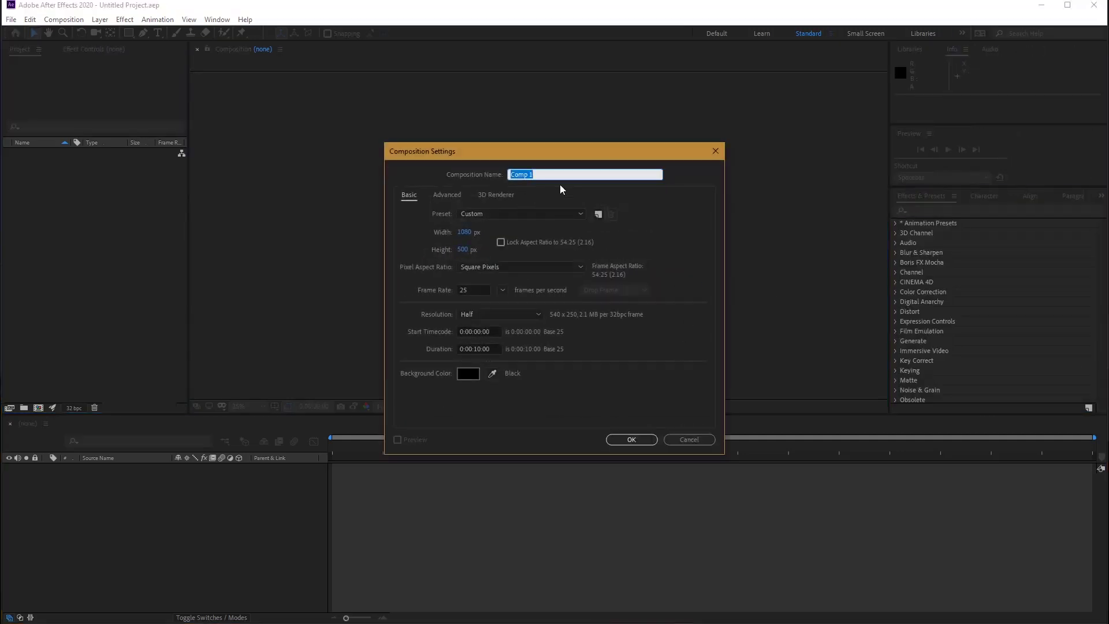
type("Story")
left_click(463, 249)
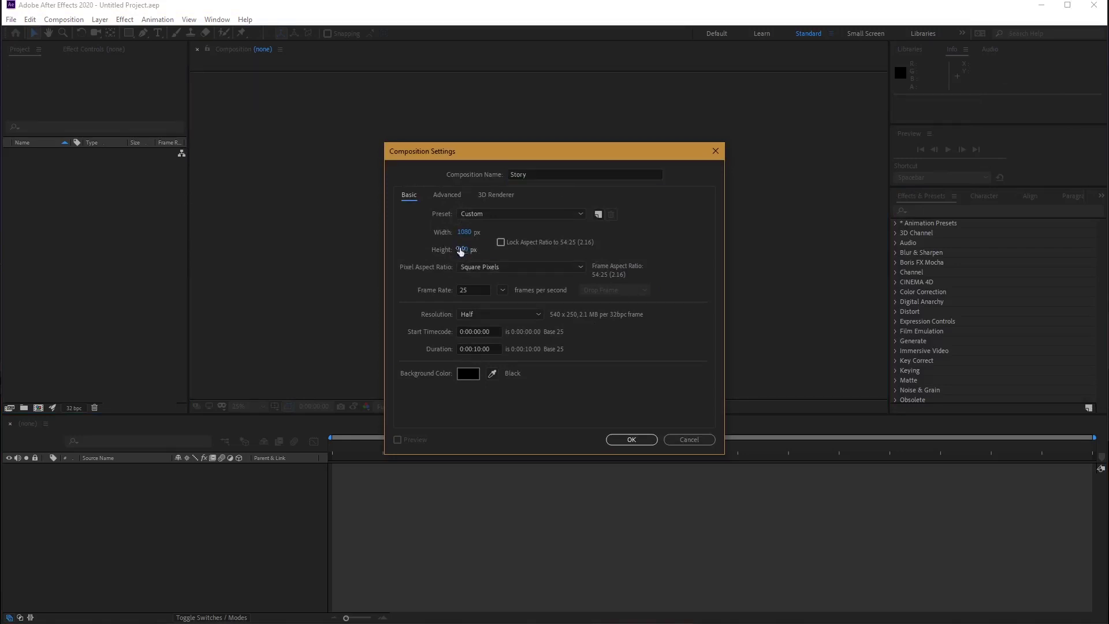
type("1920")
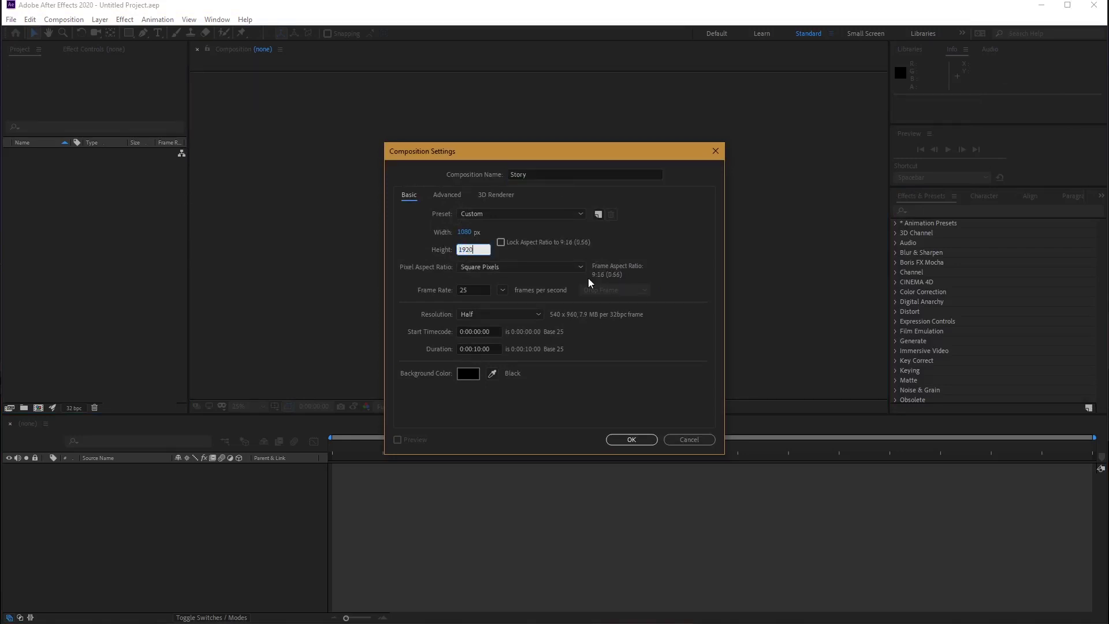
left_click(461, 232)
left_click(478, 252)
left_click(500, 268)
left_click(475, 282)
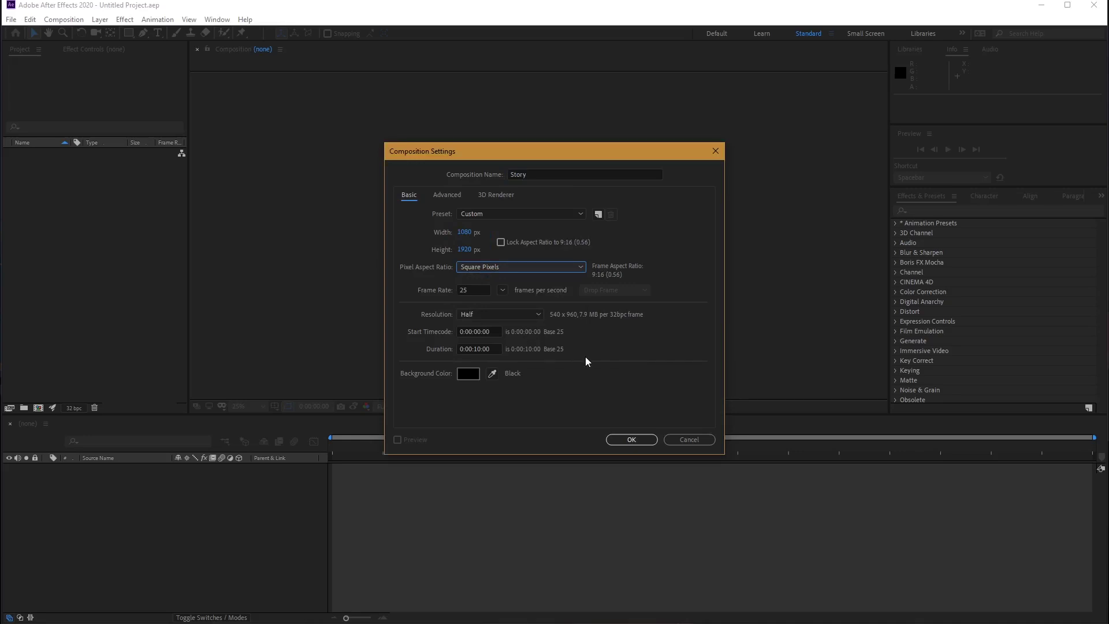
left_click(630, 440)
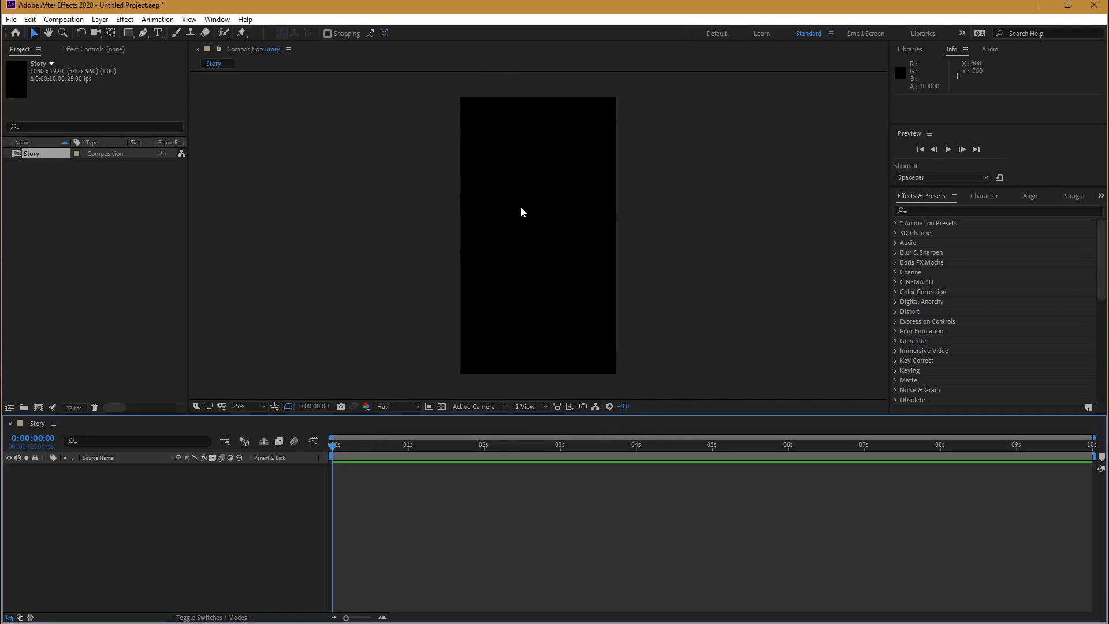
Add a full-size solid layer named BG to the Story composition in a more saturated blue-purple.
left_click(411, 447)
left_click_drag(494, 449, 245, 448)
right_click(130, 489)
mouse_move(159, 489)
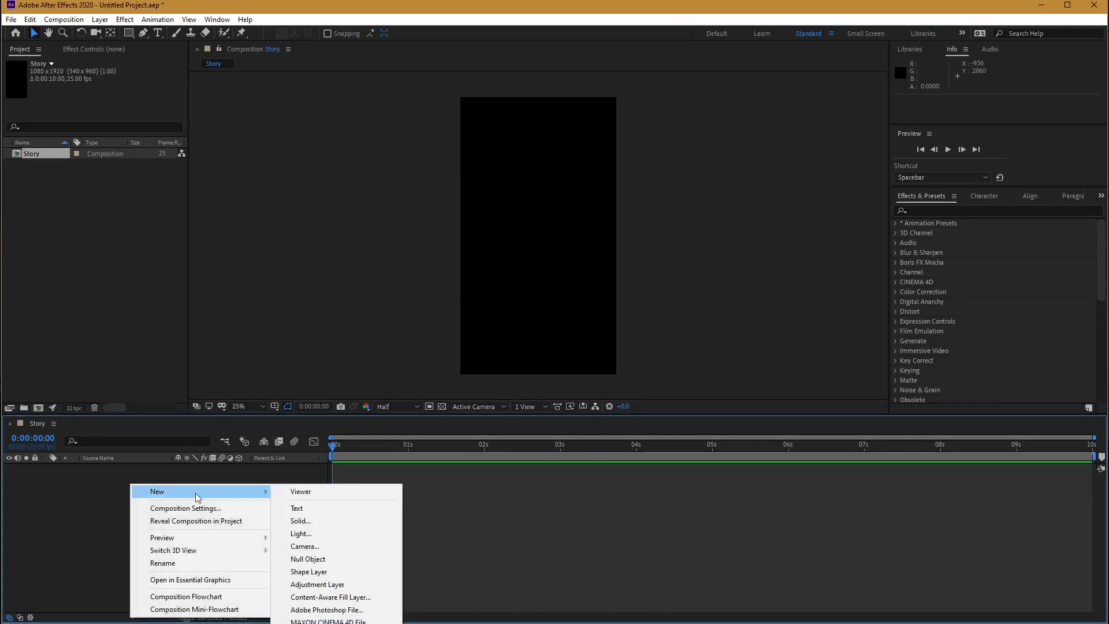
left_click(312, 522)
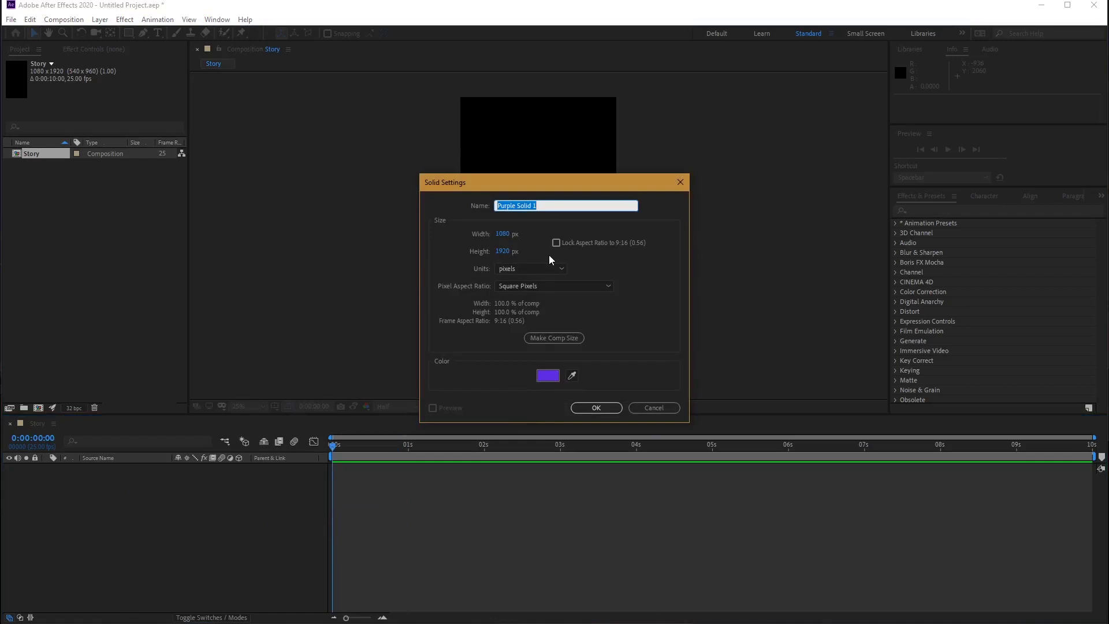
type("BG")
left_click(547, 375)
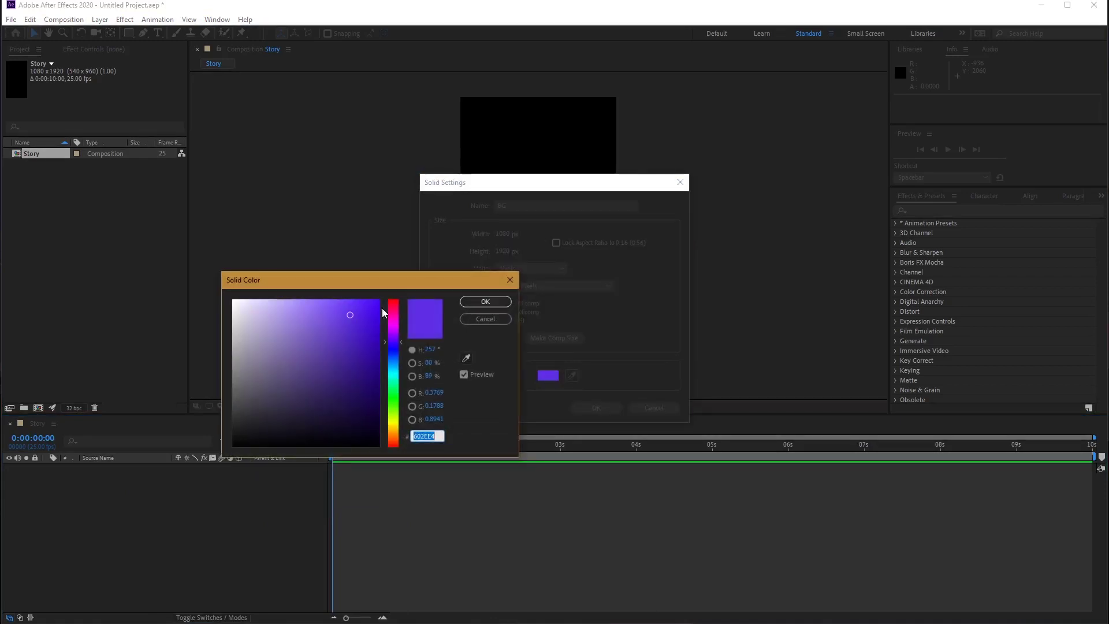
left_click_drag(353, 313, 360, 313)
left_click(485, 302)
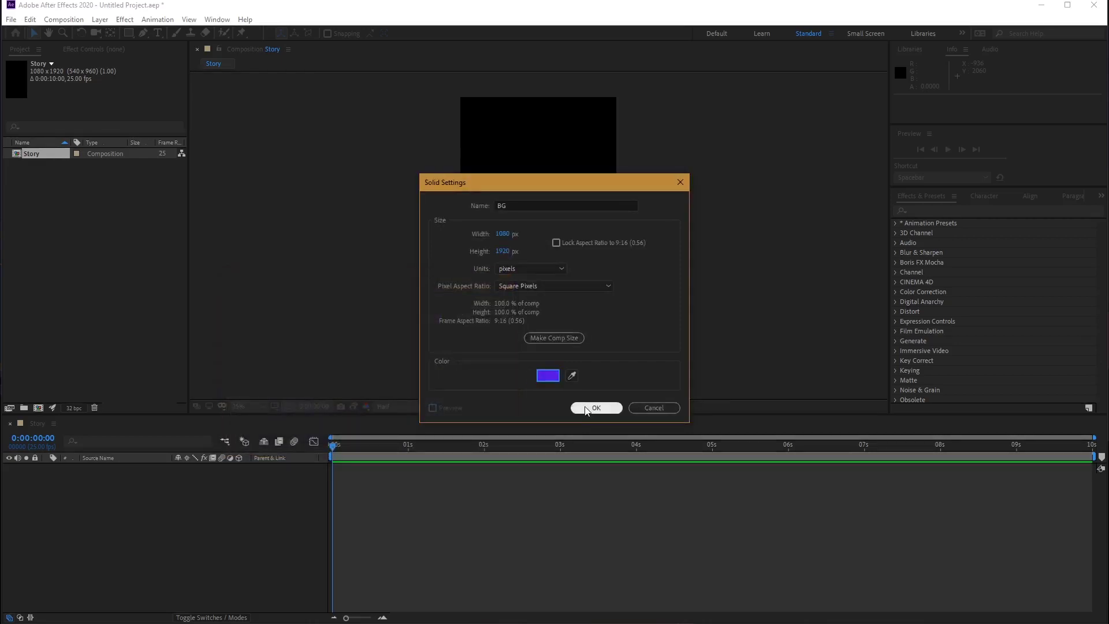
left_click(593, 406)
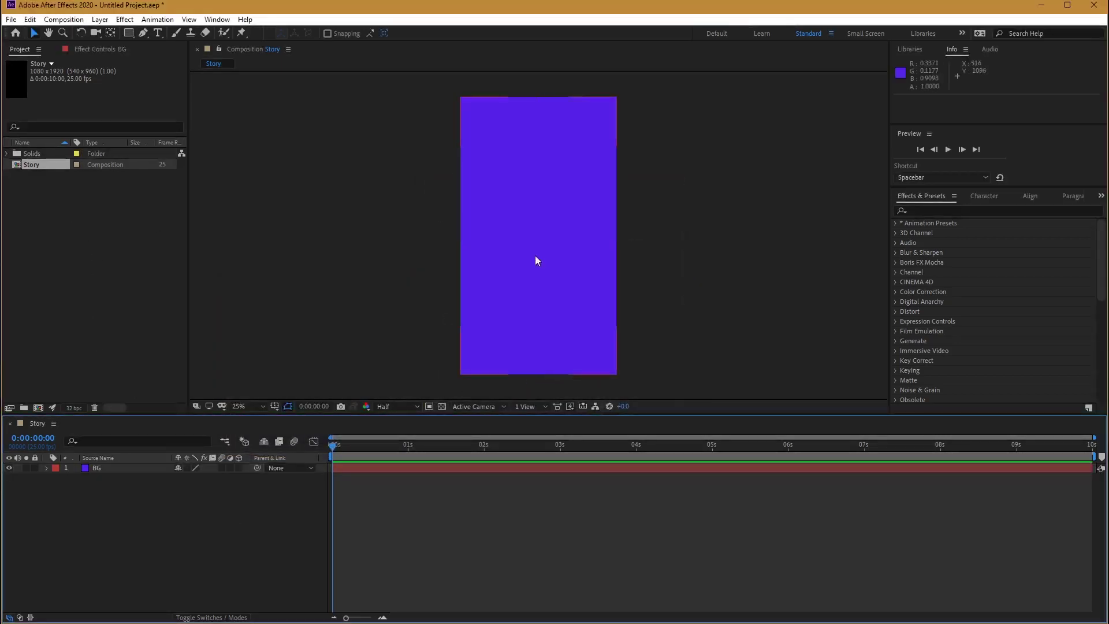
Create another 1080 x 1920 px composition named Media picture.
right_click(52, 193)
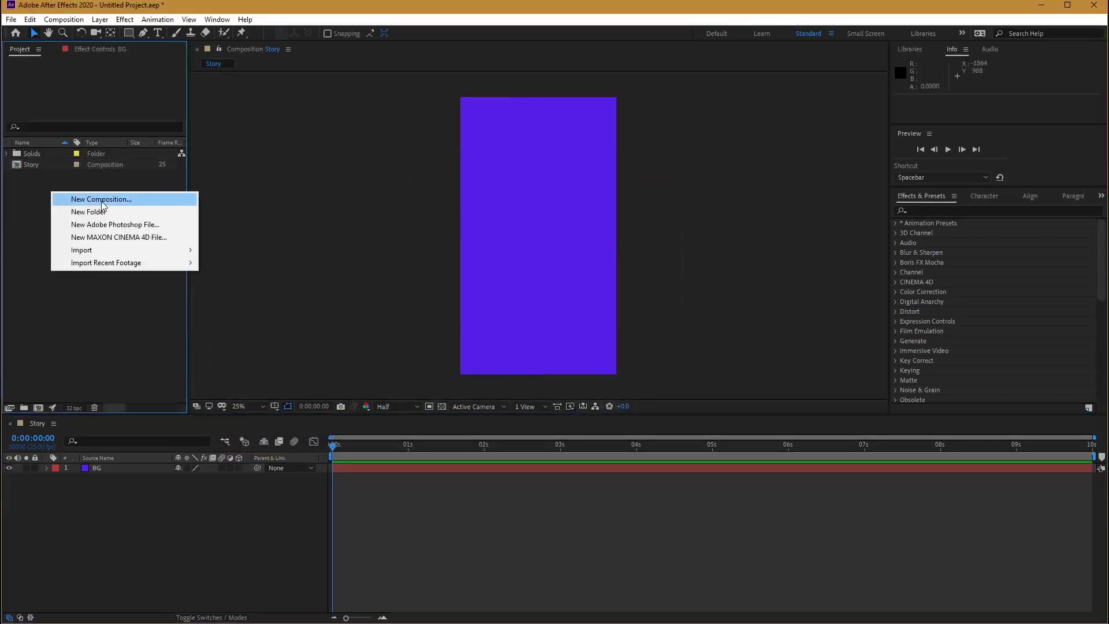
left_click(65, 200)
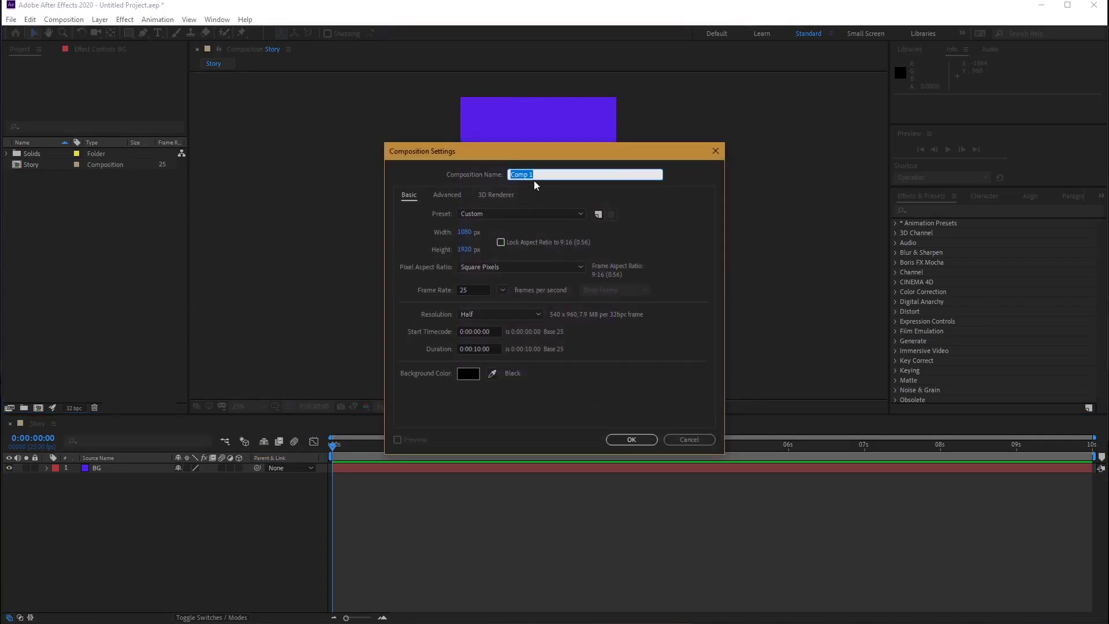
type("Media picture")
left_click(632, 440)
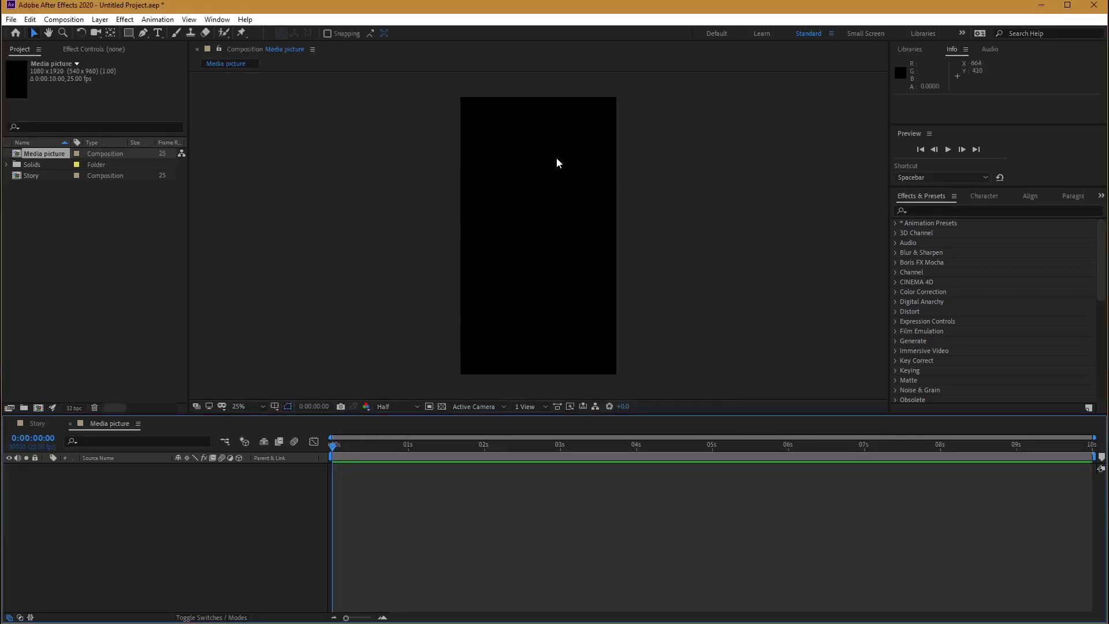
key("super+e")
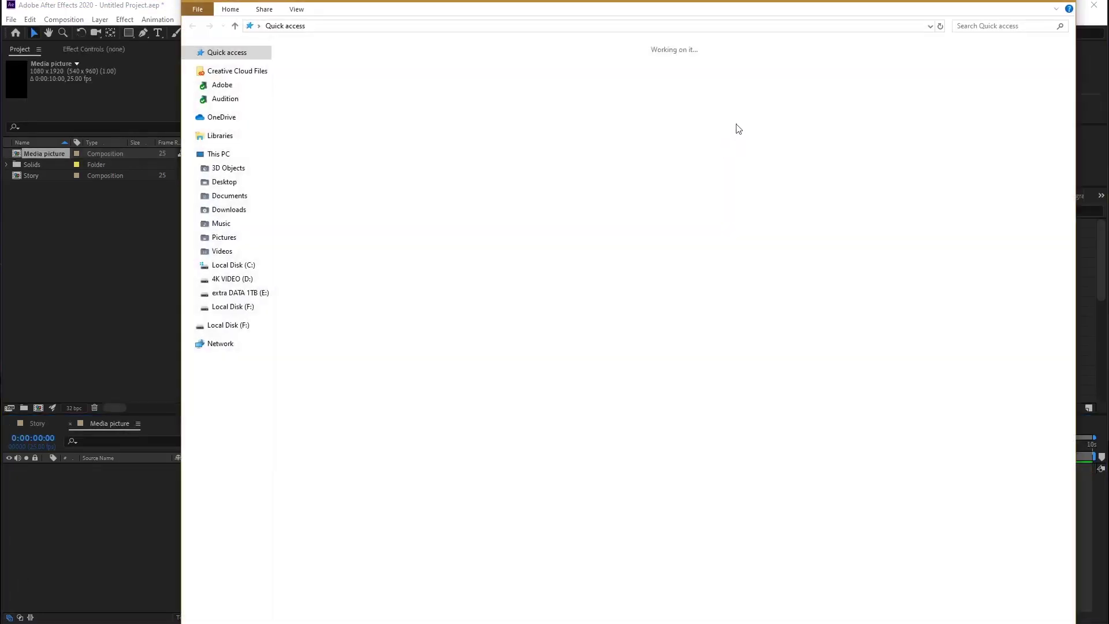
left_click_drag(522, 1, 1087, 28)
left_click(809, 243)
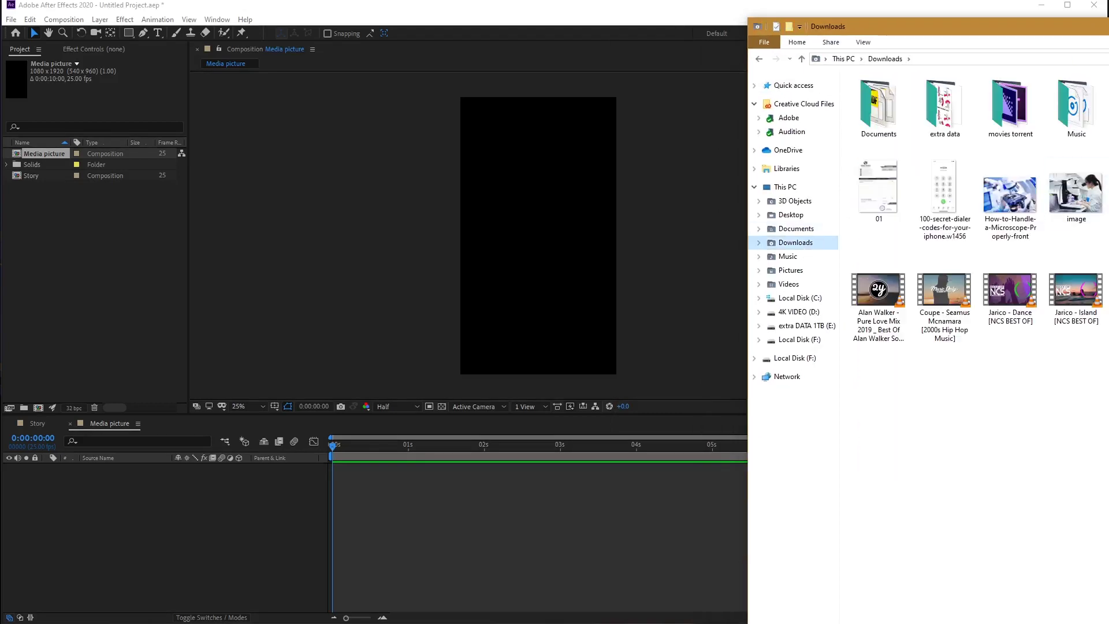
left_click_drag(1105, 193, 584, 303)
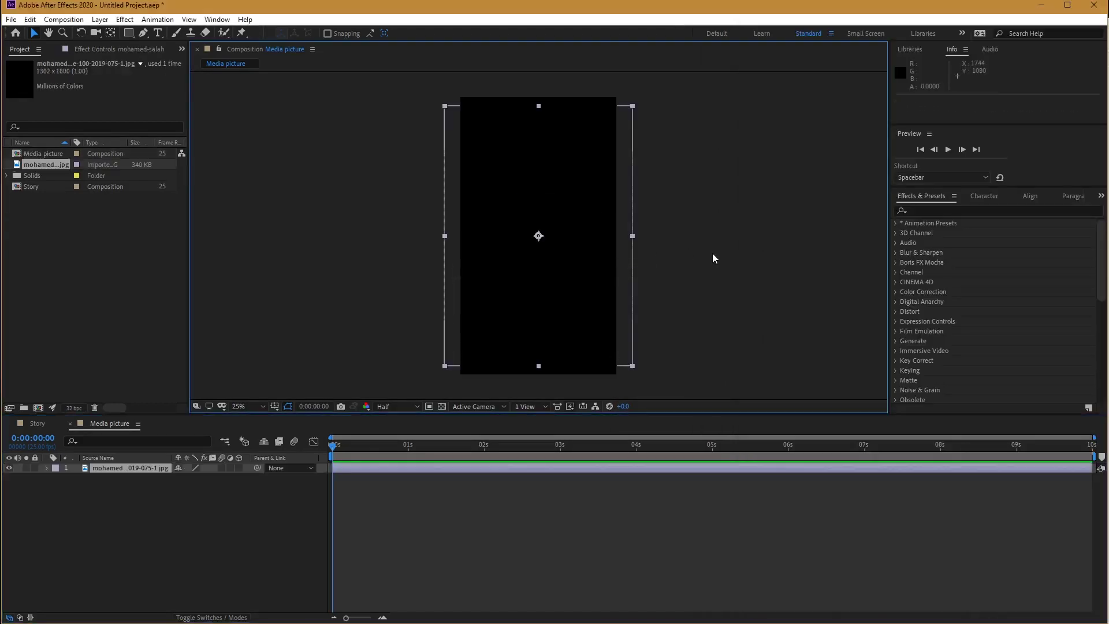
Scale the photo to about 114% to fill the frame and move it to about 428, 968.
left_click_drag(633, 108, 669, 99)
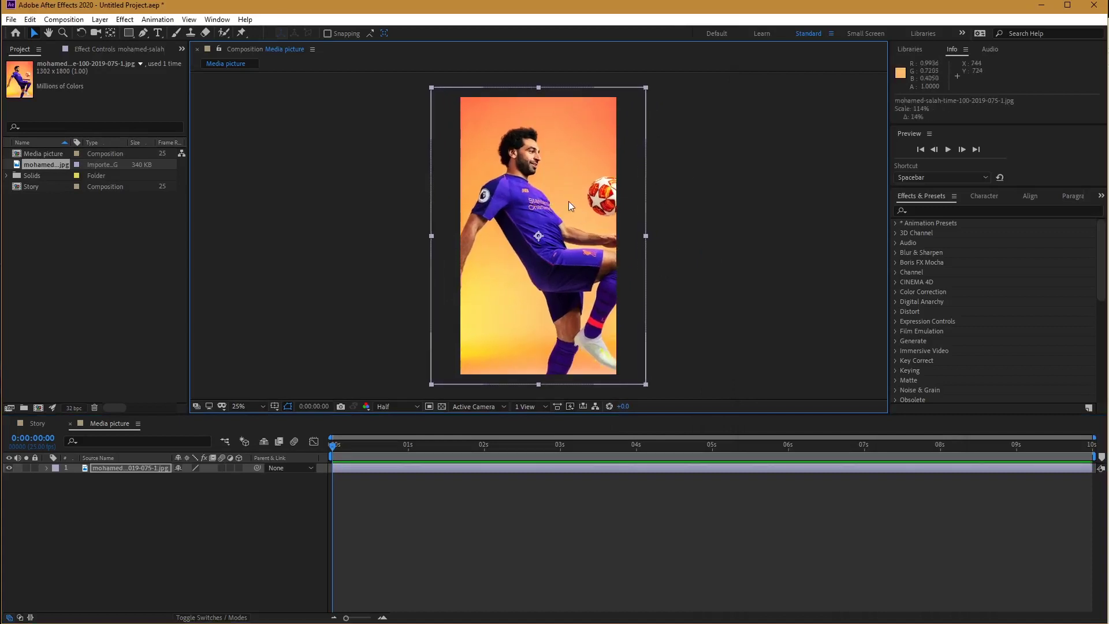
left_click_drag(568, 201, 552, 205)
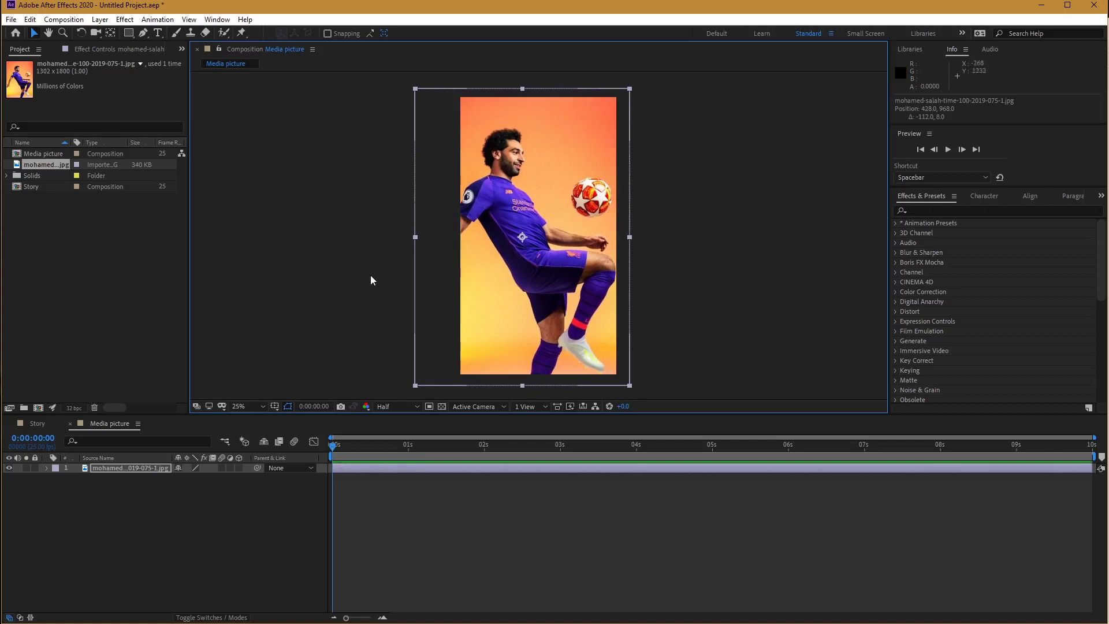
left_click(40, 249)
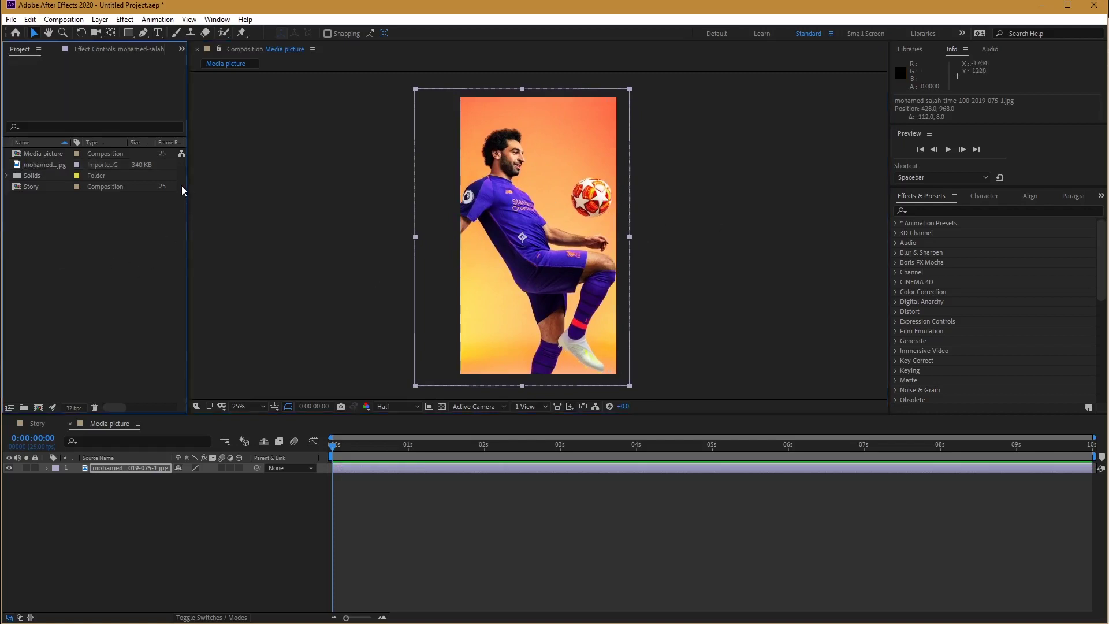
Place the Media picture composition centred above BG in the Story composition and enlarge it slightly beyond the frame.
left_click(36, 424)
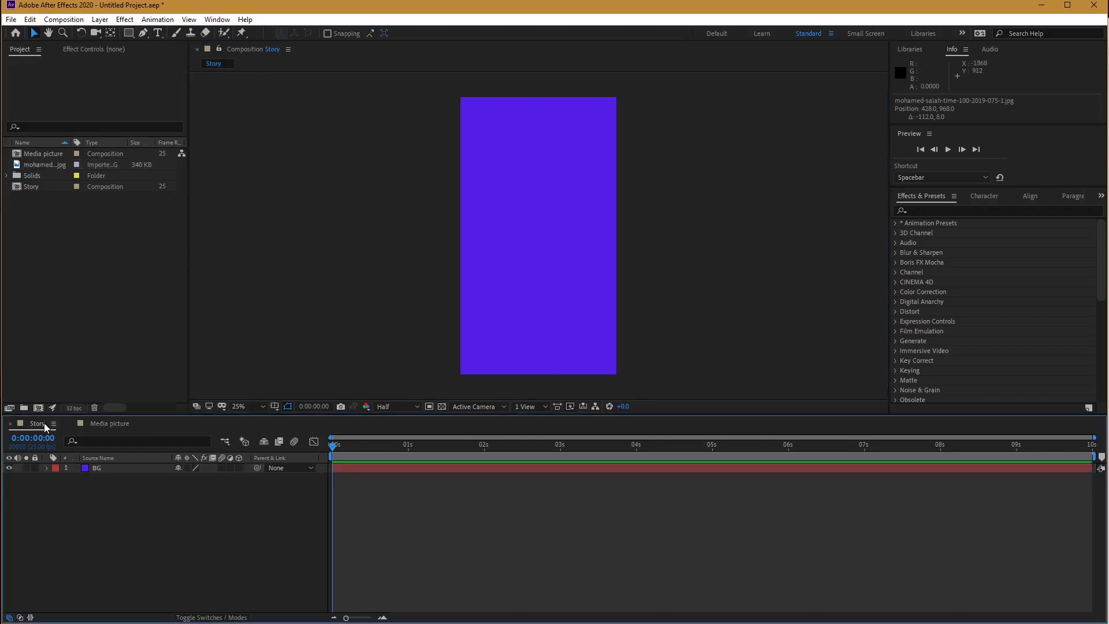
left_click(105, 424)
left_click(37, 425)
left_click_drag(47, 154, 538, 235)
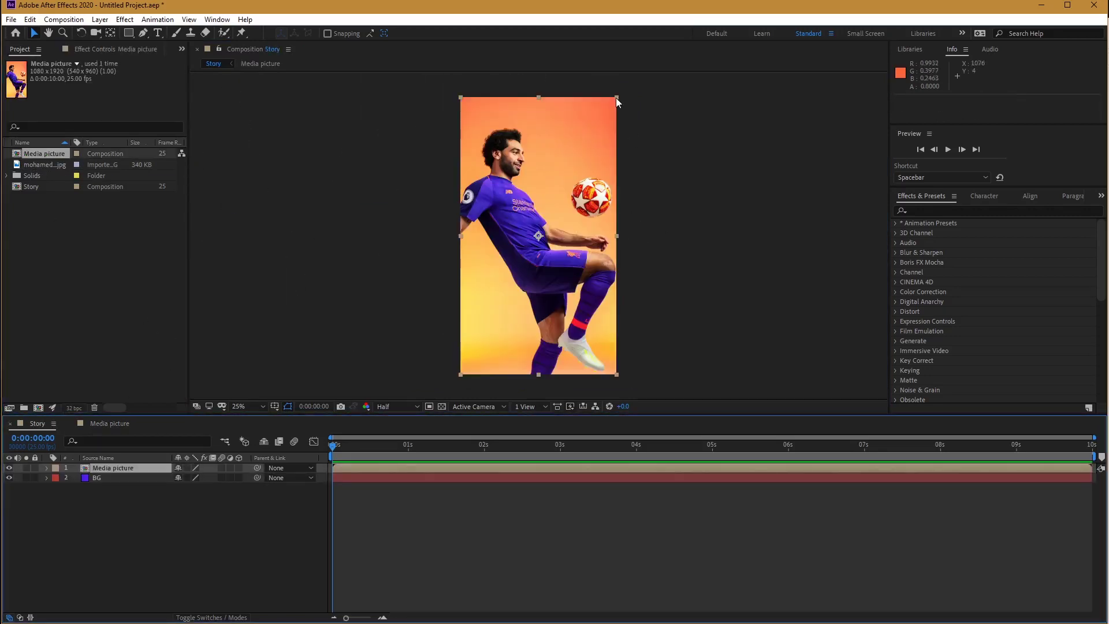
left_click_drag(617, 98, 619, 100)
left_click(703, 187)
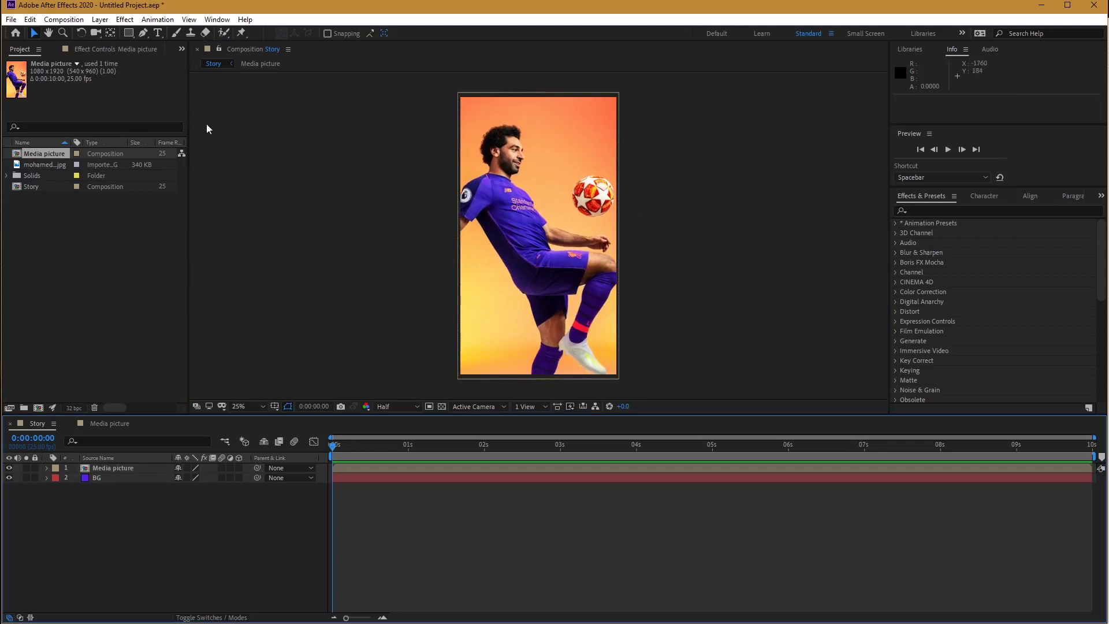
Set up the Rectangle tool with no stroke and a white fill, with no layer selected.
left_click(129, 33)
left_click(355, 33)
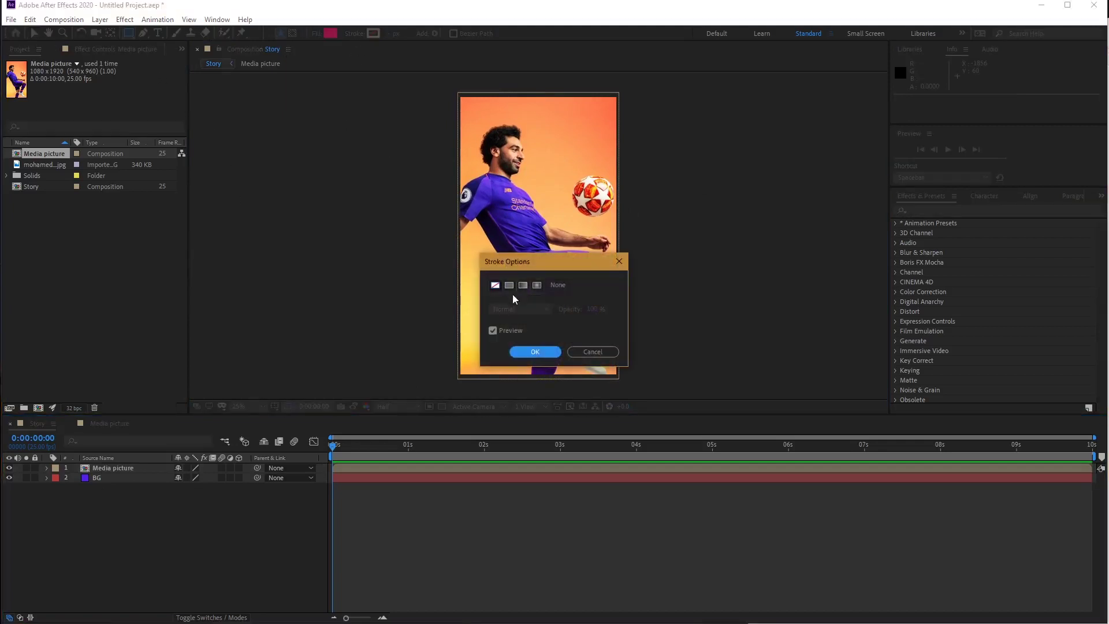
key("Return")
left_click(331, 34)
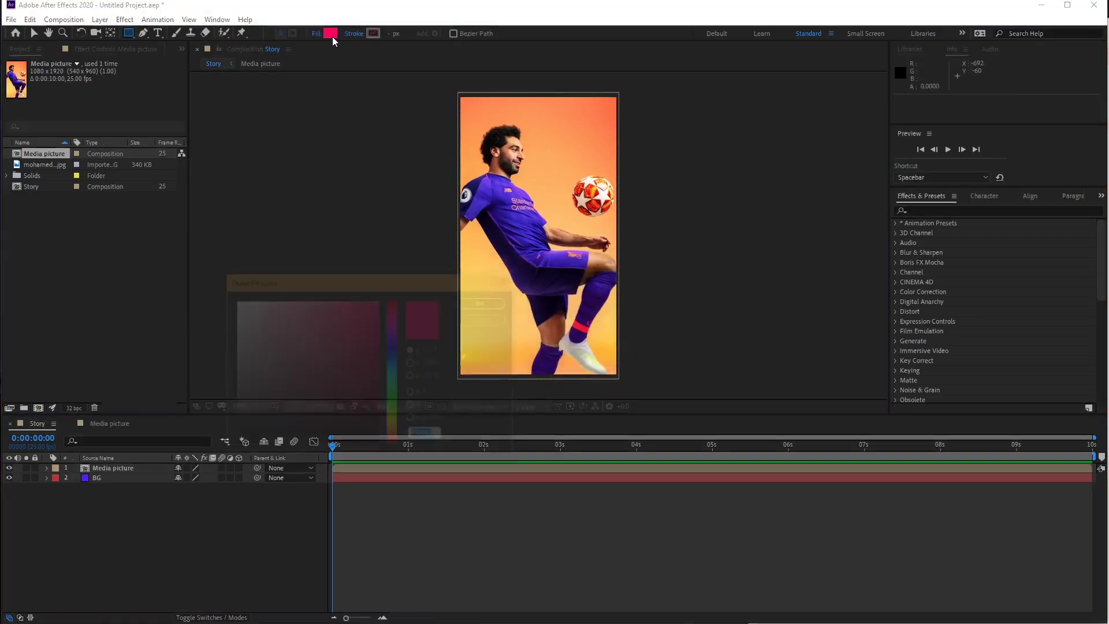
left_click_drag(239, 367, 139, 215)
left_click(484, 303)
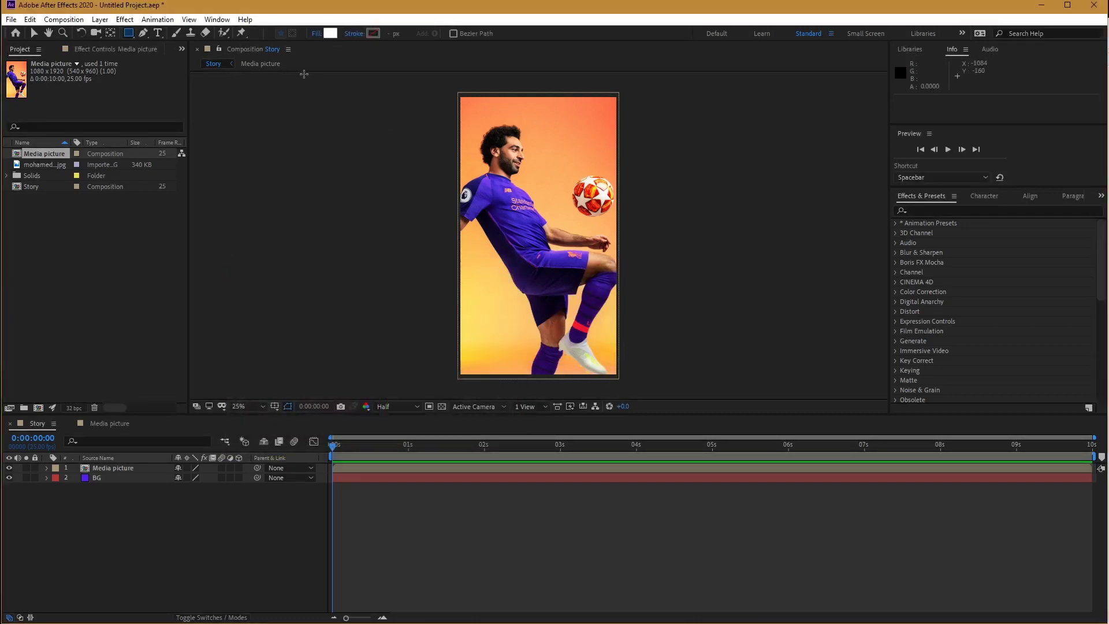
Create a white rectangle shape filling the Story composition and reveal the size properties of its rectangle path.
double_click(129, 34)
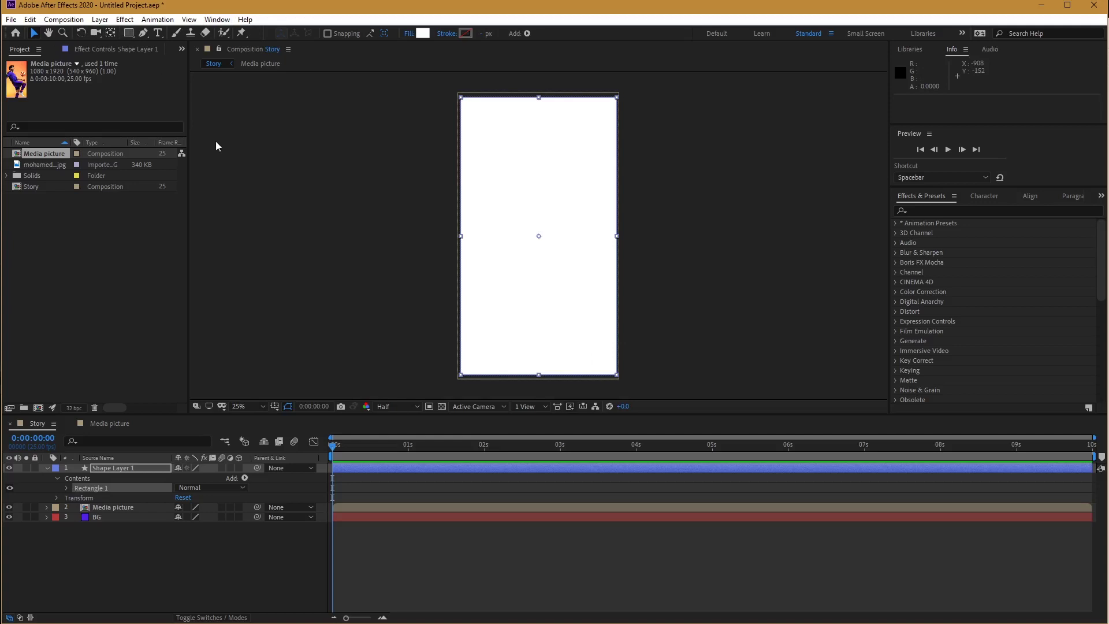
left_click(68, 487)
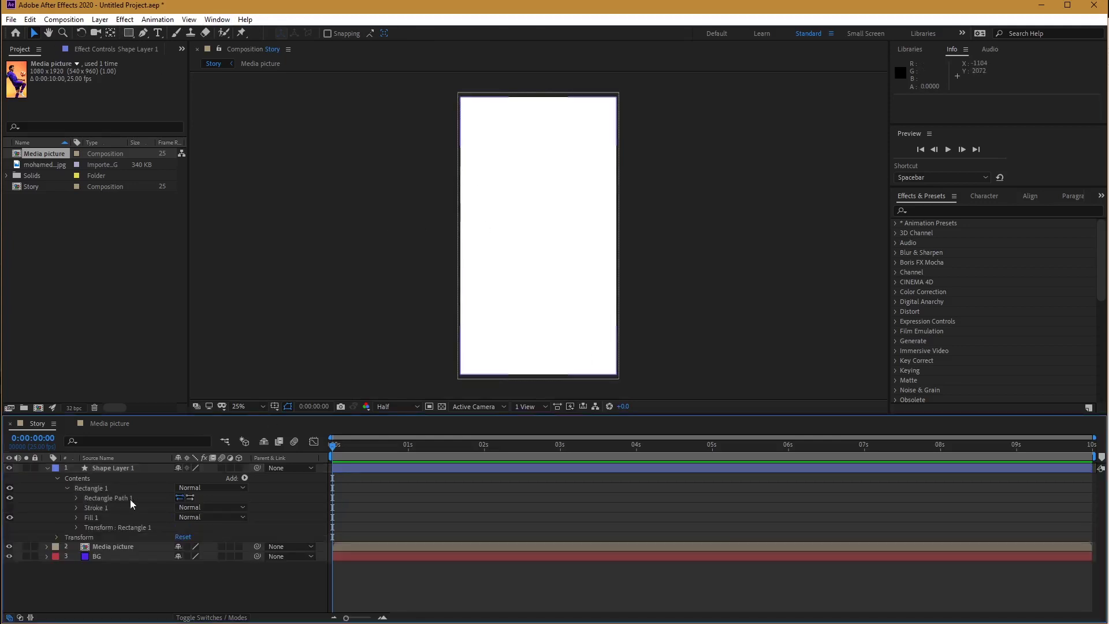
left_click(76, 498)
left_click(108, 471)
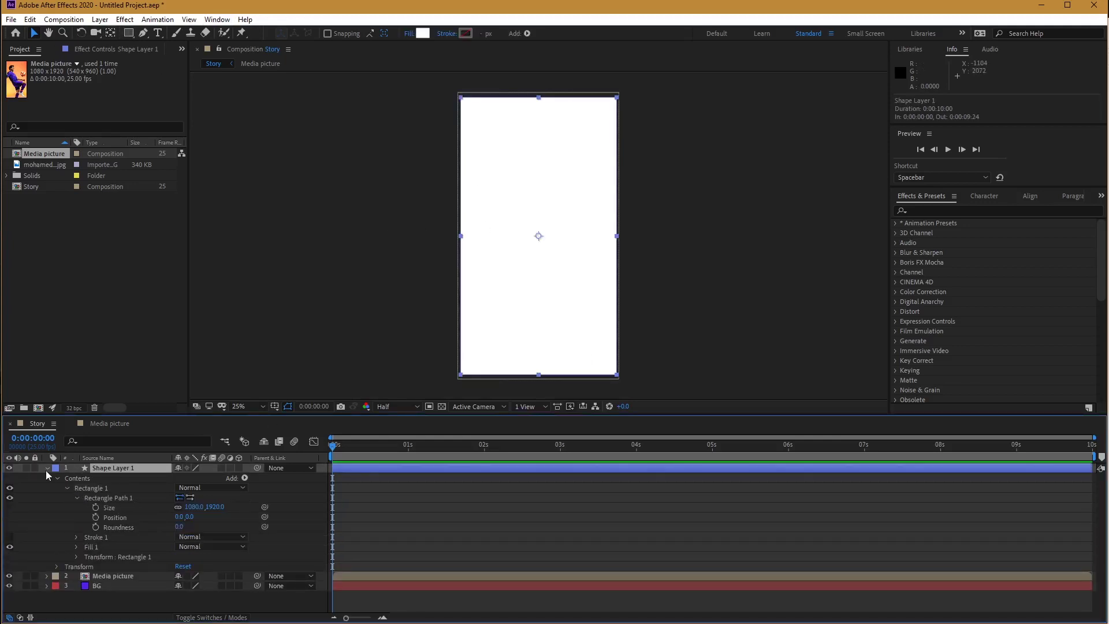
left_click(46, 468)
left_click(46, 469)
left_click(57, 478)
left_click(56, 479)
left_click(68, 488)
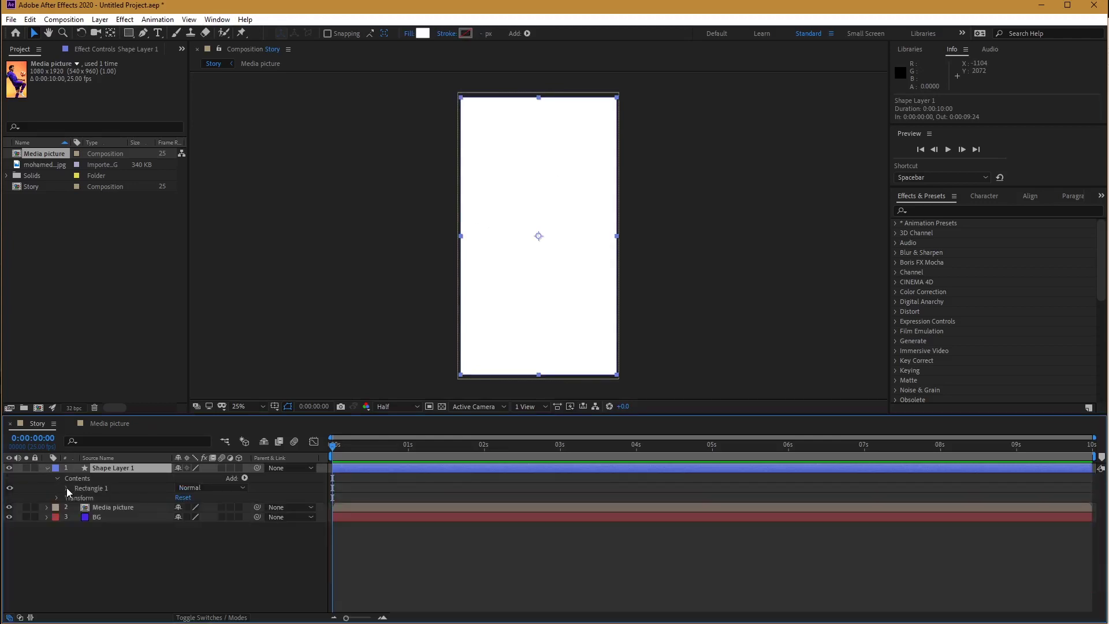
left_click(68, 488)
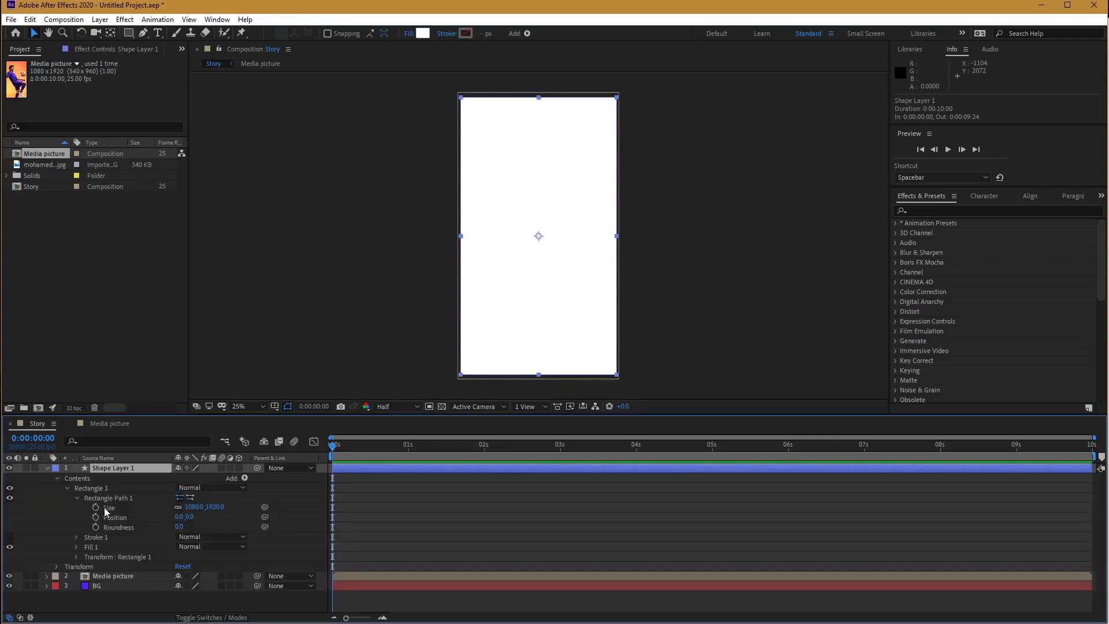
Unlink the rectangle path's size proportions, set its size to 2000 x 2000, and collapse the layer's properties.
left_click(178, 507)
left_click(196, 507)
type("2000")
key("Tab")
type("2000")
key("Return")
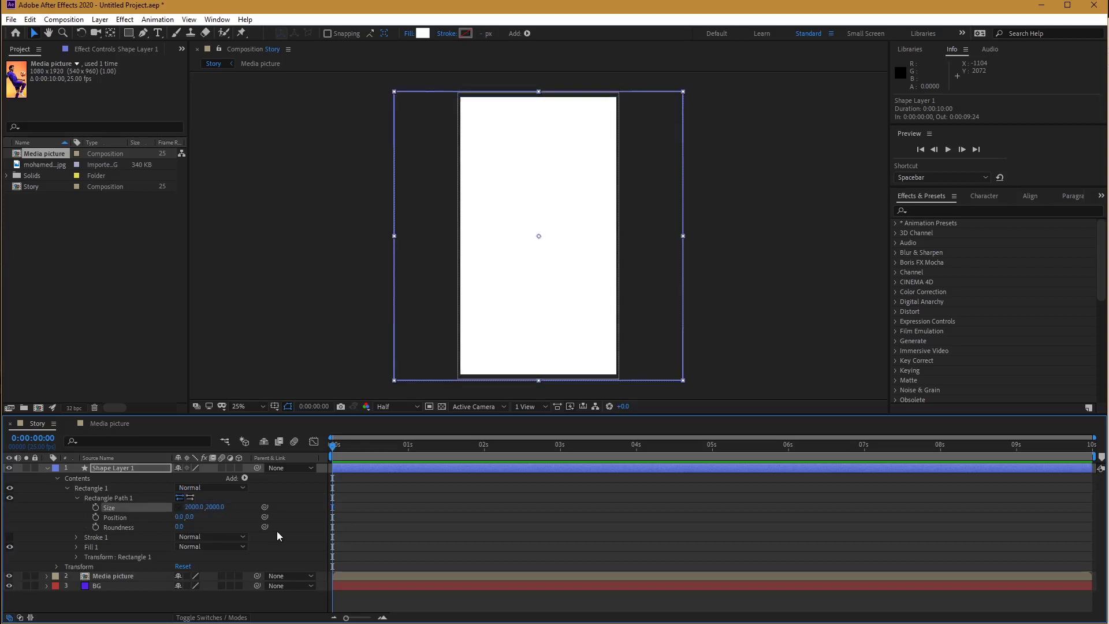
left_click(46, 468)
Move the white square up and left to about -92, 624 so its lower-right corner lies inside the frame.
left_click_drag(568, 279, 477, 231)
scroll(601, 333, "up", 4)
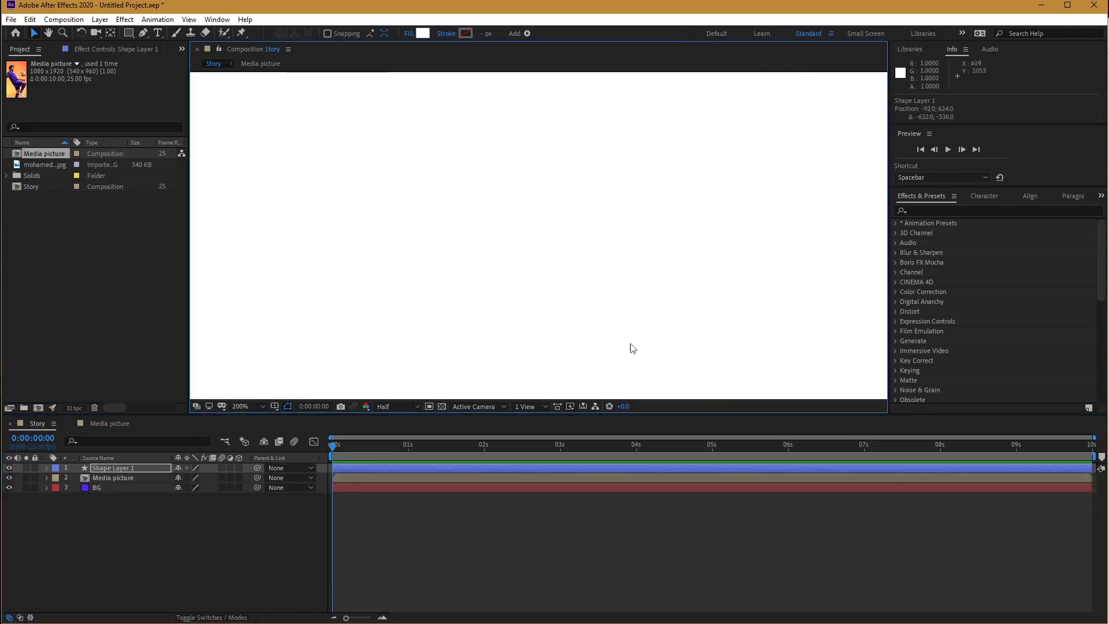
left_click_drag(628, 346, 462, 168)
left_click_drag(693, 366, 527, 254)
left_click_drag(604, 324, 575, 138)
left_click_drag(592, 360, 565, 175)
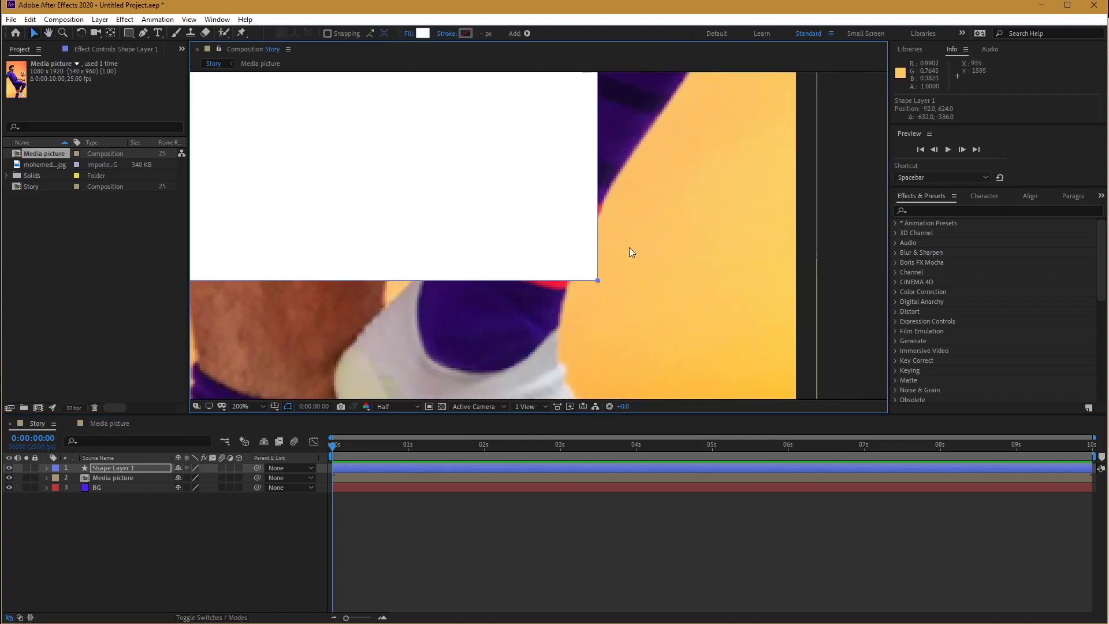
Examine the white square's lower-right corner and its surroundings at several zoom levels.
scroll(629, 247, "down", 6)
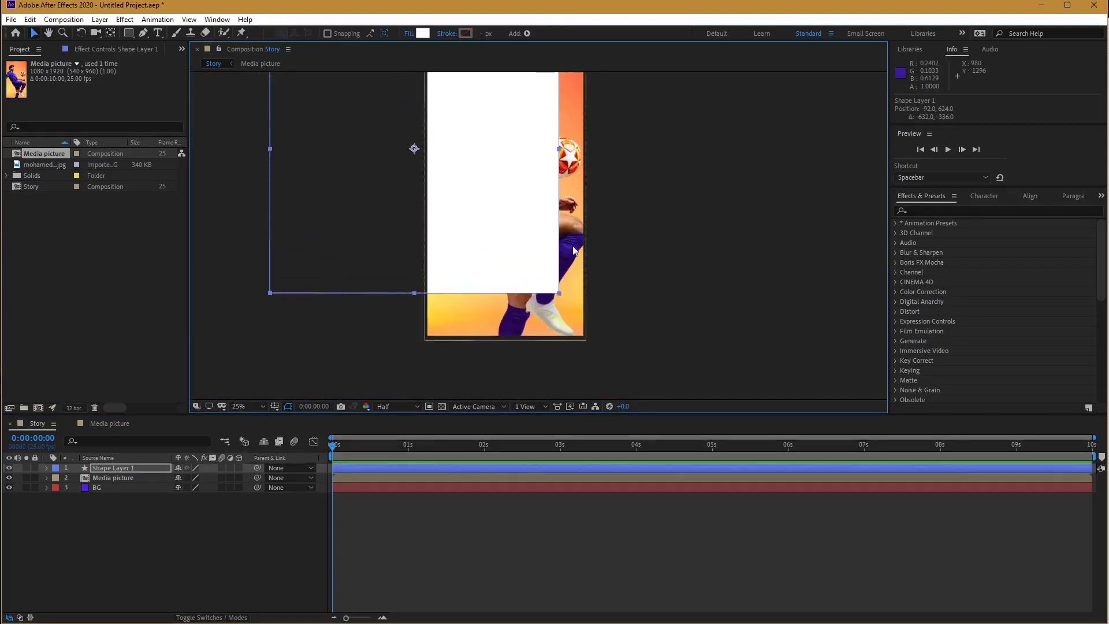
scroll(575, 250, "up", 2)
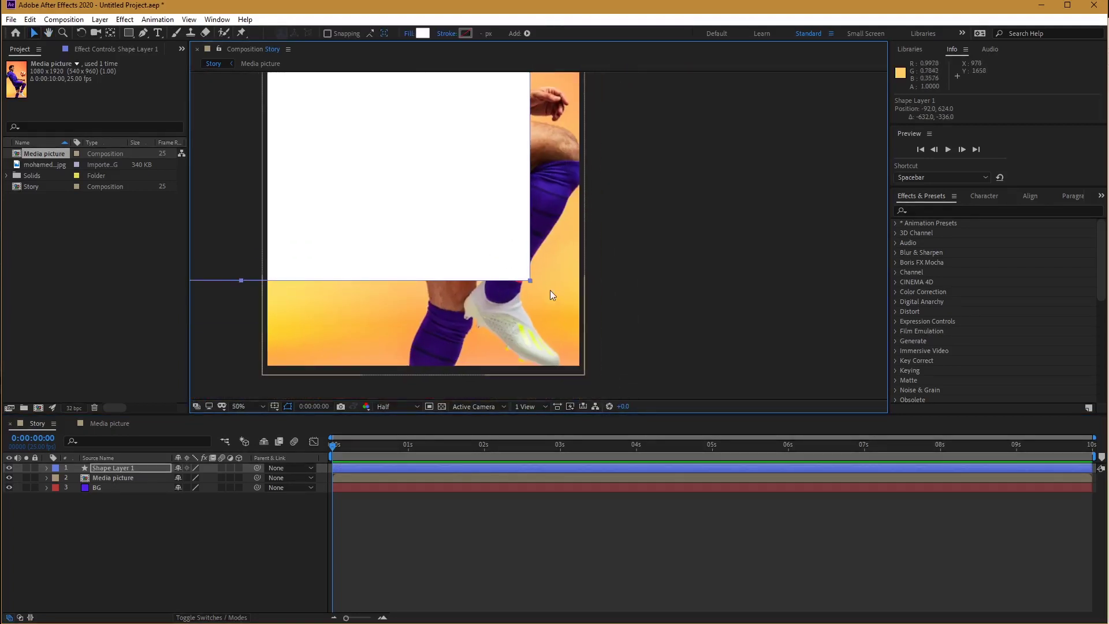
scroll(552, 290, "up", 4)
scroll(552, 290, "down", 4)
scroll(552, 291, "up", 2)
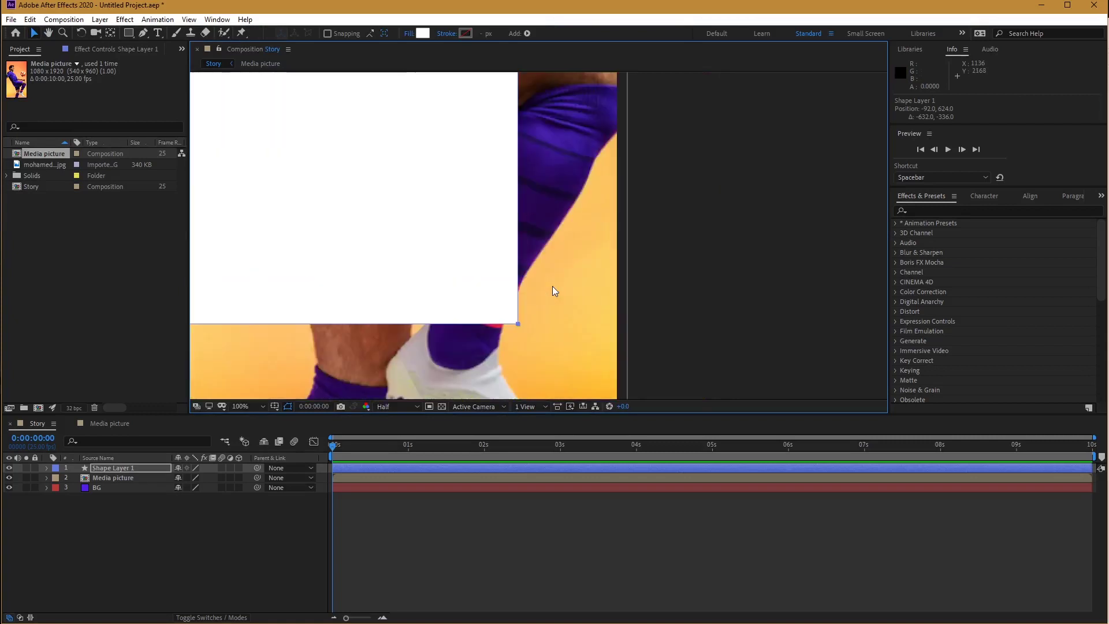
scroll(552, 287, "down", 4)
scroll(495, 284, "up", 4)
scroll(485, 289, "down", 4)
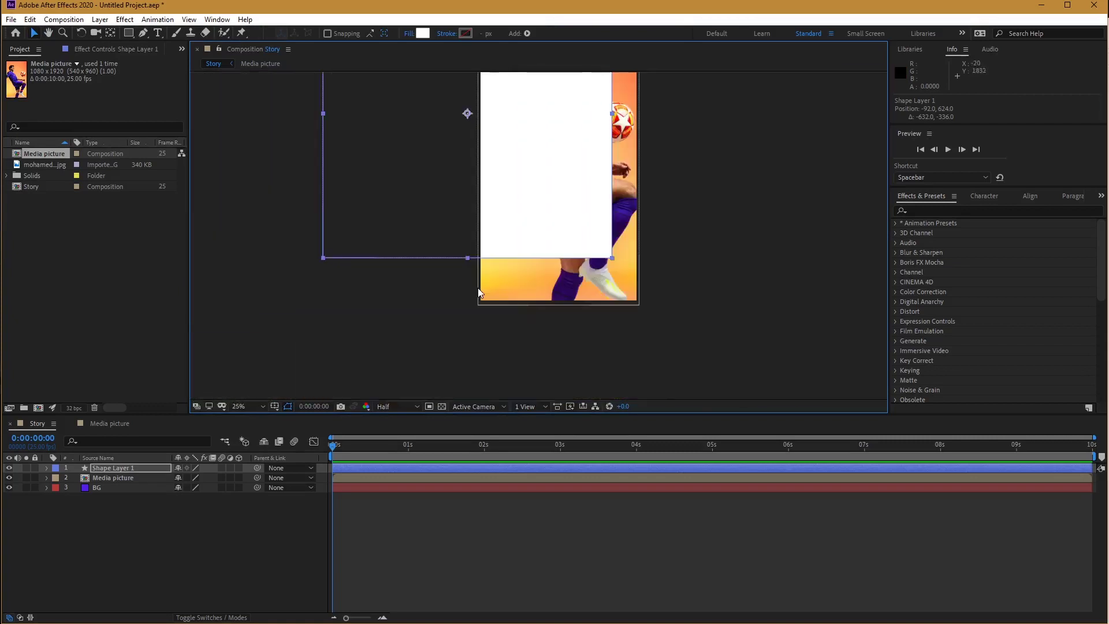
scroll(552, 272, "up", 3)
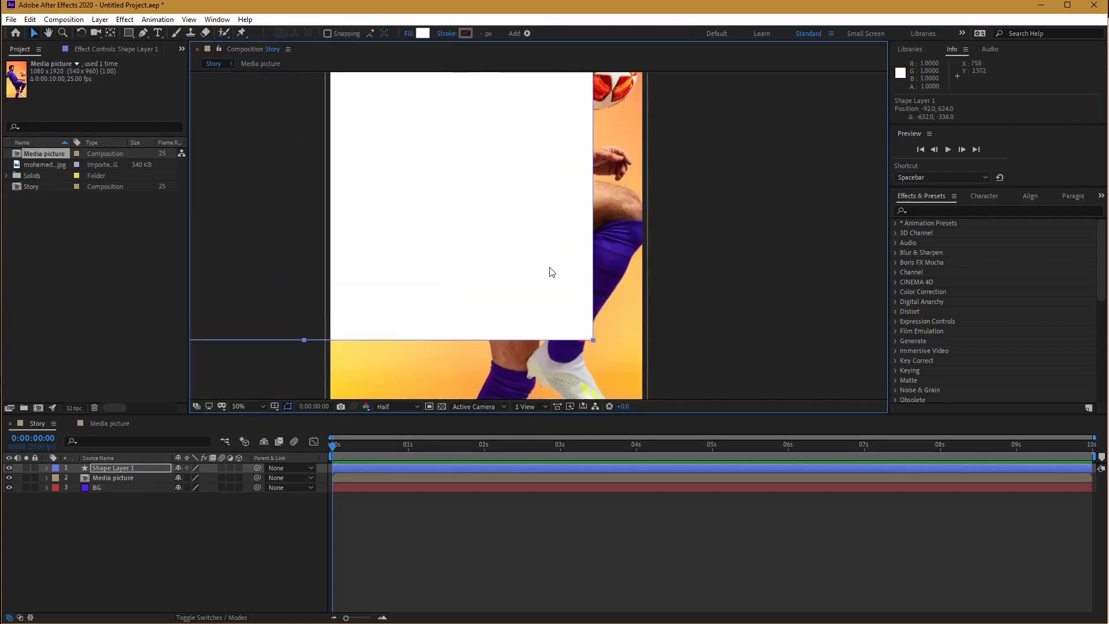
left_click_drag(554, 300, 551, 271)
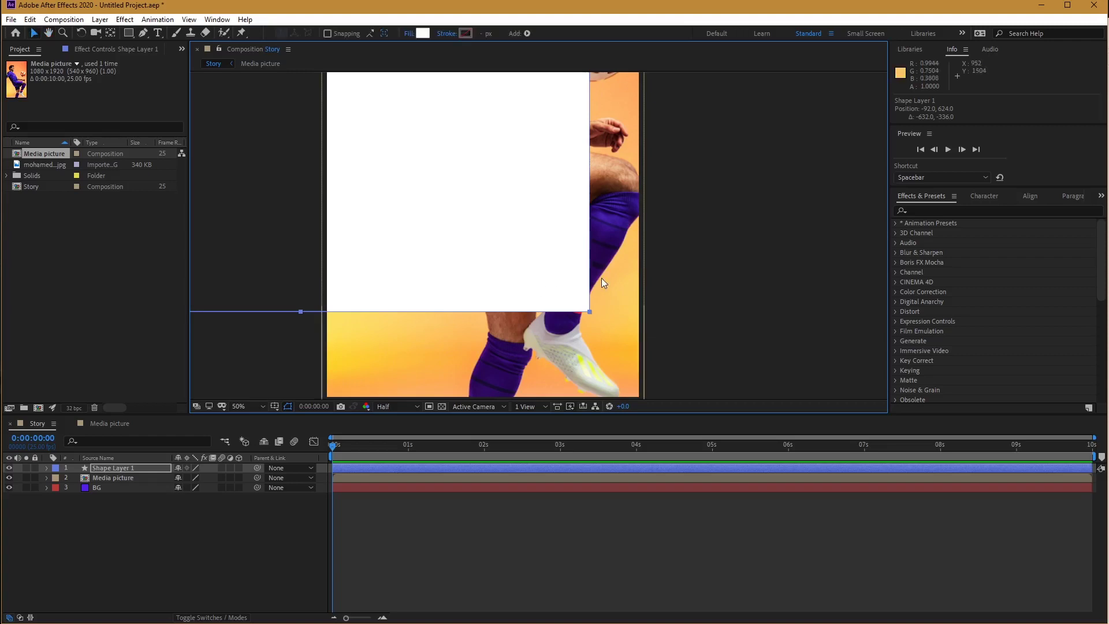
key("space")
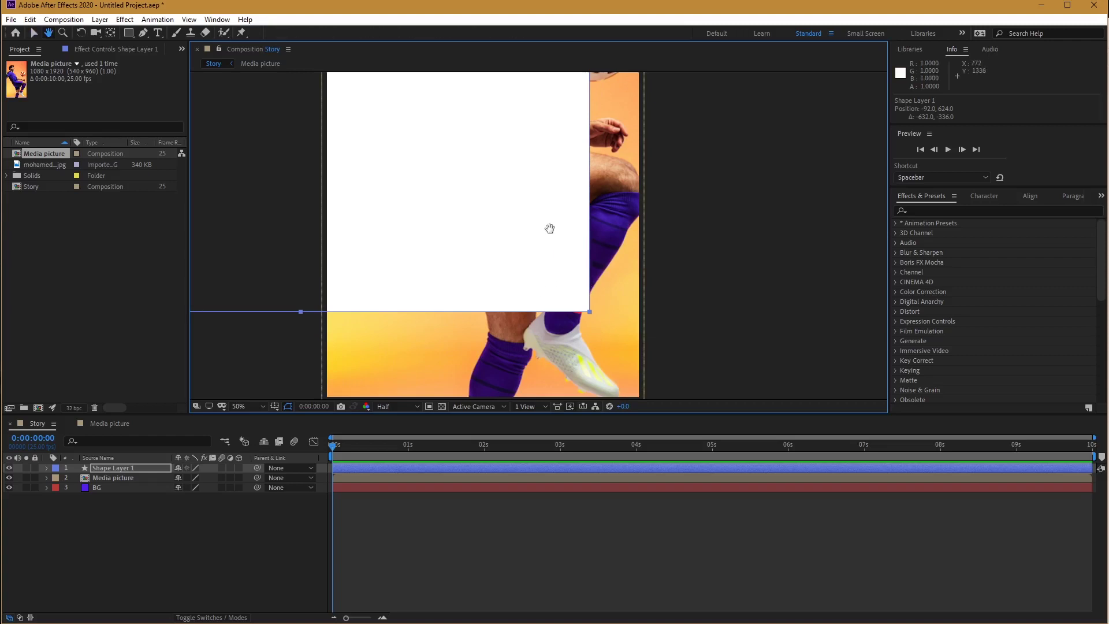
left_click_drag(549, 229, 488, 135)
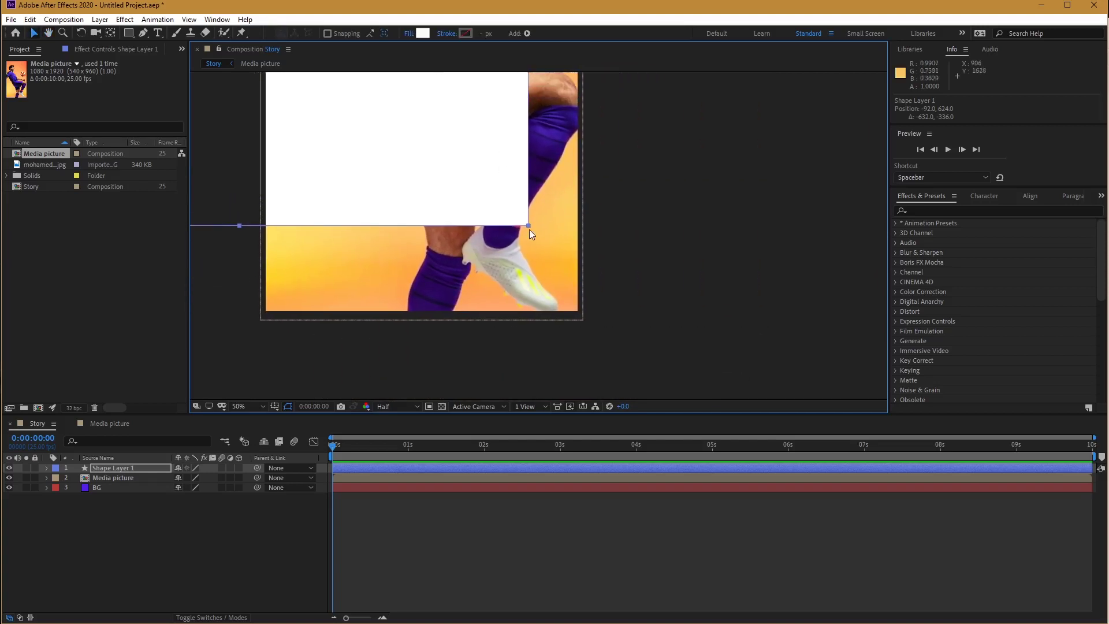
scroll(529, 230, "up", 2)
left_click_drag(518, 230, 535, 225)
Set the roundness of the white square's rectangle path to 250.
left_click(45, 469)
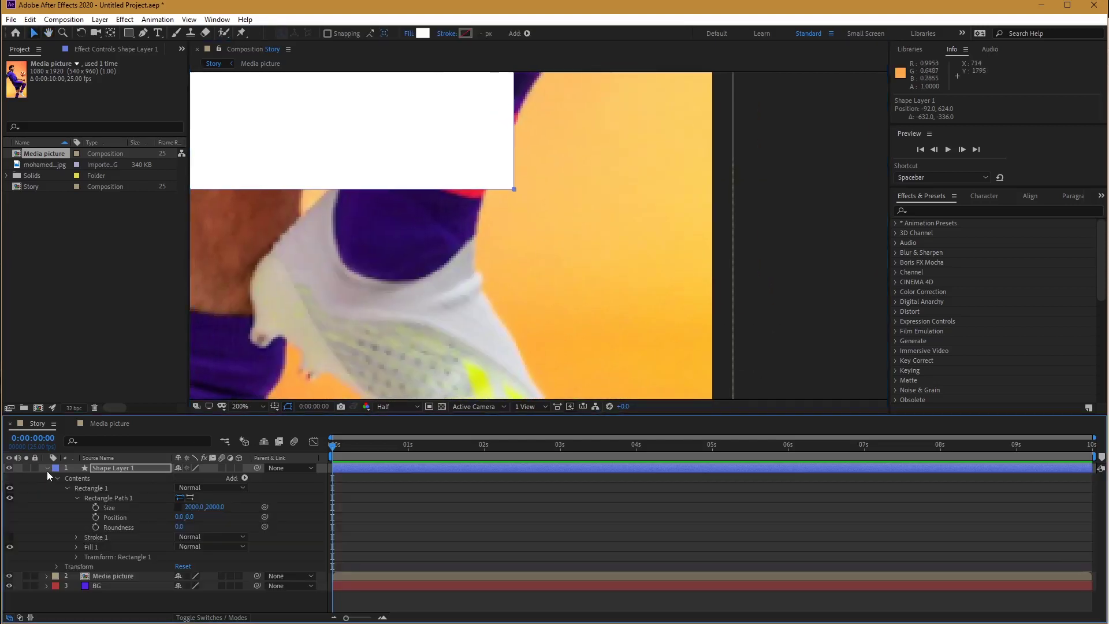
left_click(109, 498)
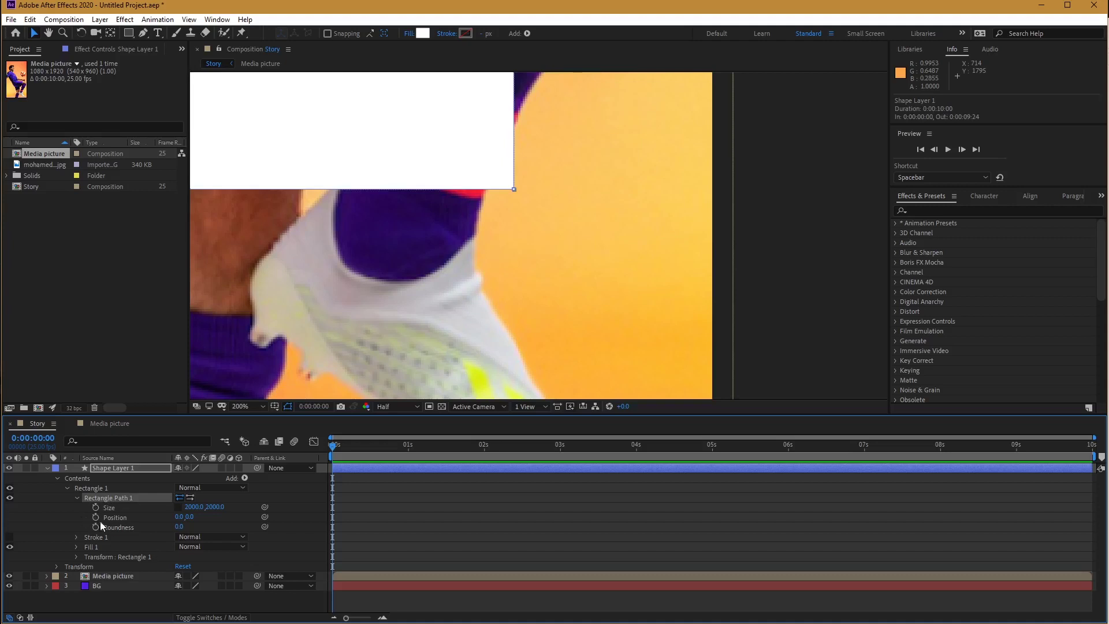
left_click_drag(178, 526, 188, 527)
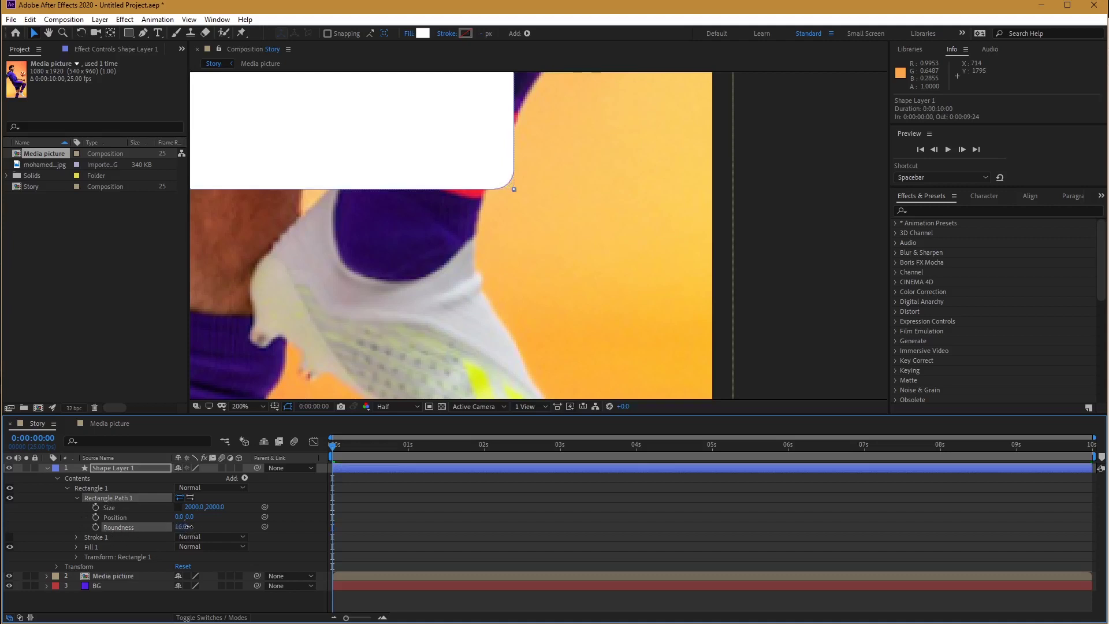
left_click(188, 526)
type("250")
key("Return")
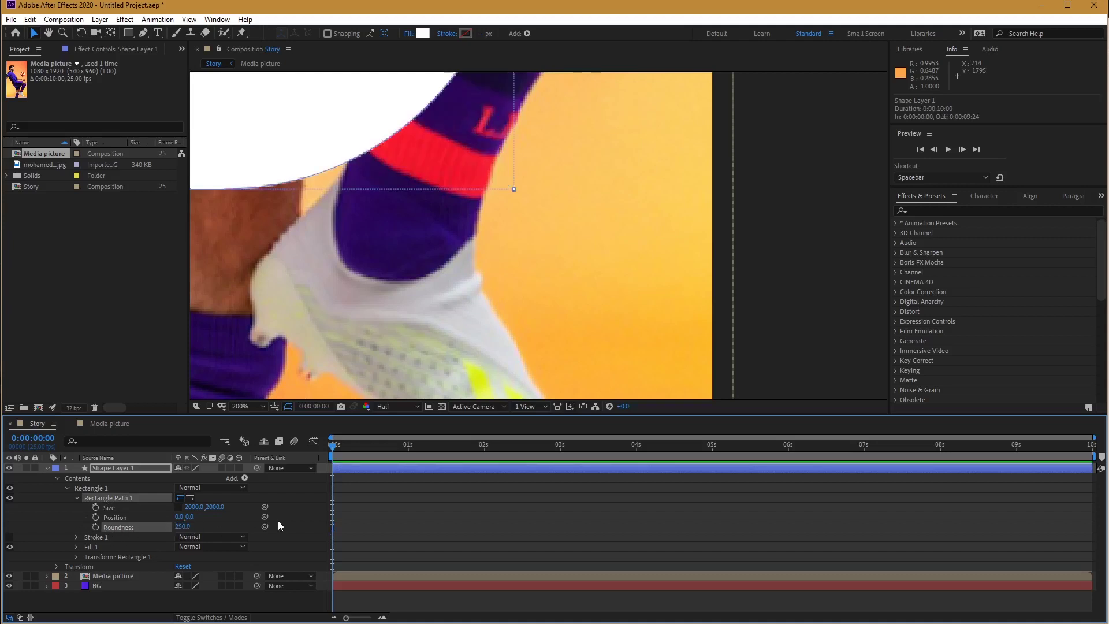
Rotate the rounded white square by 35 degrees using the layer's transform properties.
left_click_drag(481, 224, 564, 404)
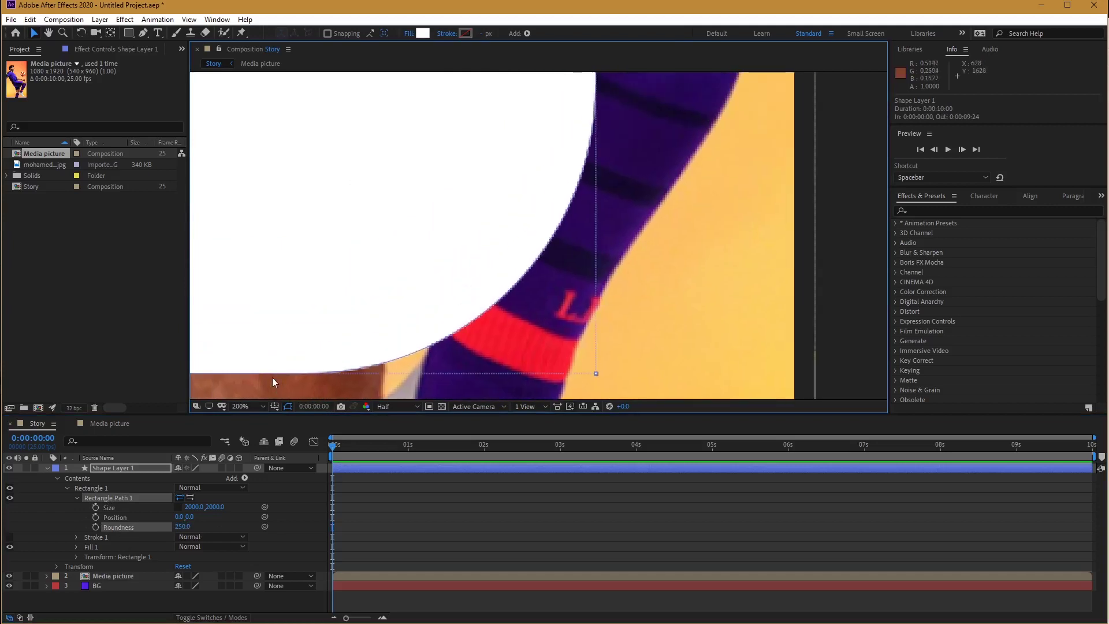
scroll(485, 284, "down", 6)
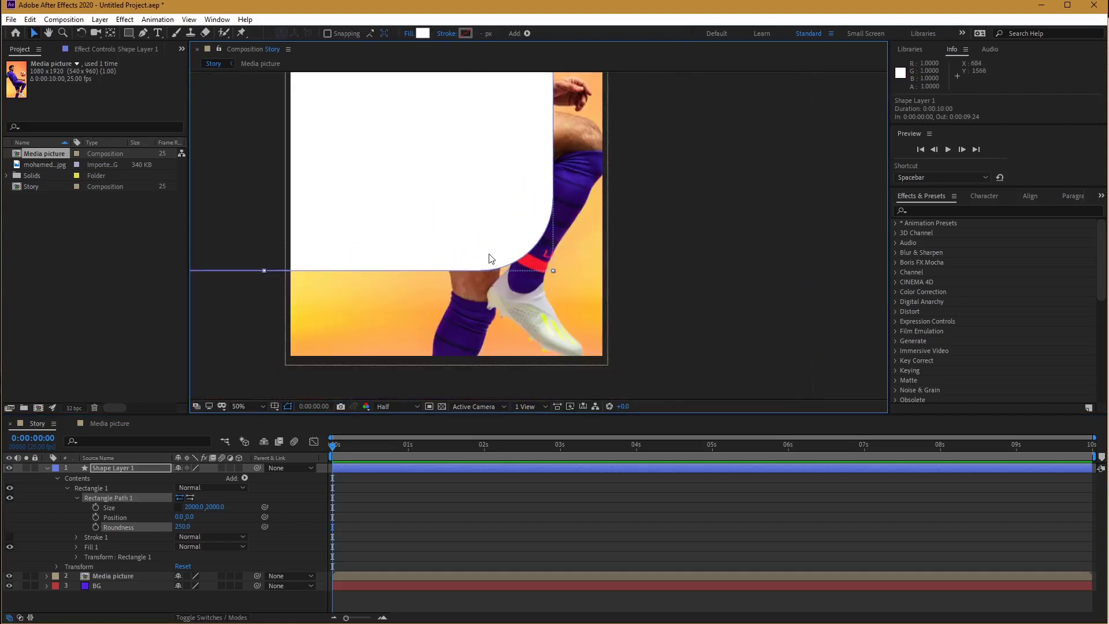
left_click(55, 478)
left_click(56, 488)
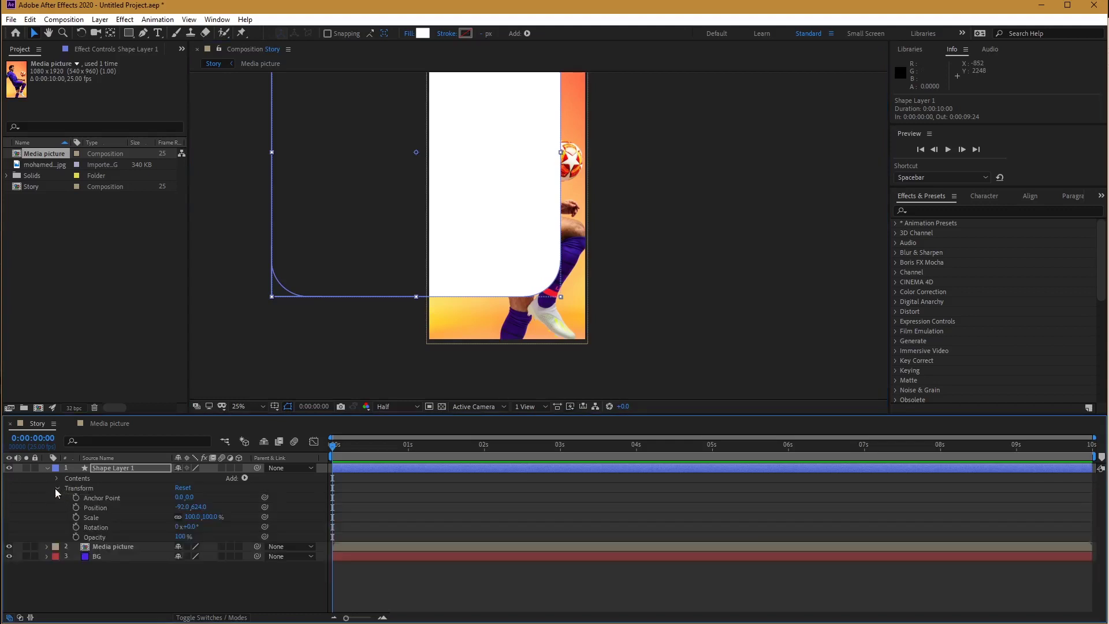
left_click(189, 527)
type("35")
key("Return")
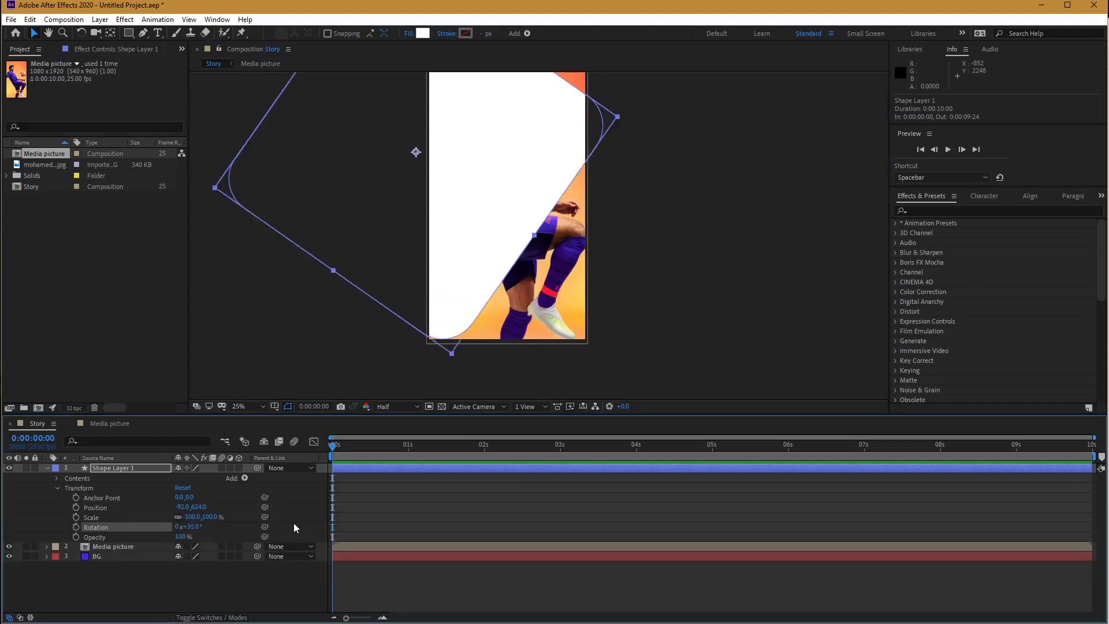
Move the rotated square to about 496, 224 so its rounded corner points down inside the frame, and deselect it.
left_click_drag(498, 202, 534, 219)
left_click(46, 467)
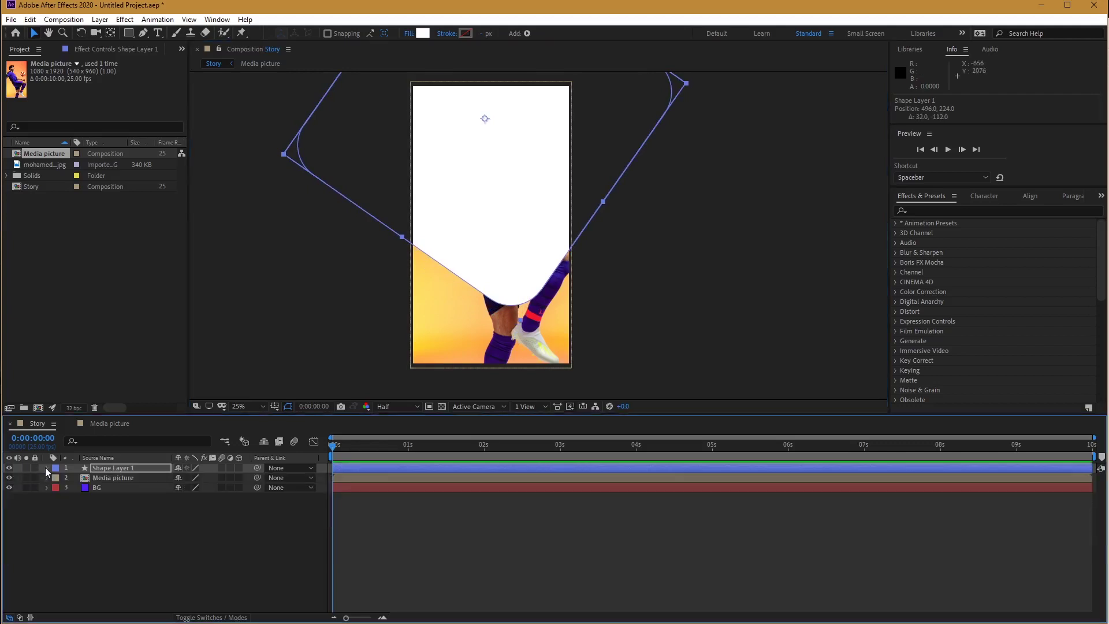
left_click(155, 523)
Show the track matte options and give the Media picture layer an alpha matte from Shape Layer 1.
key("F4")
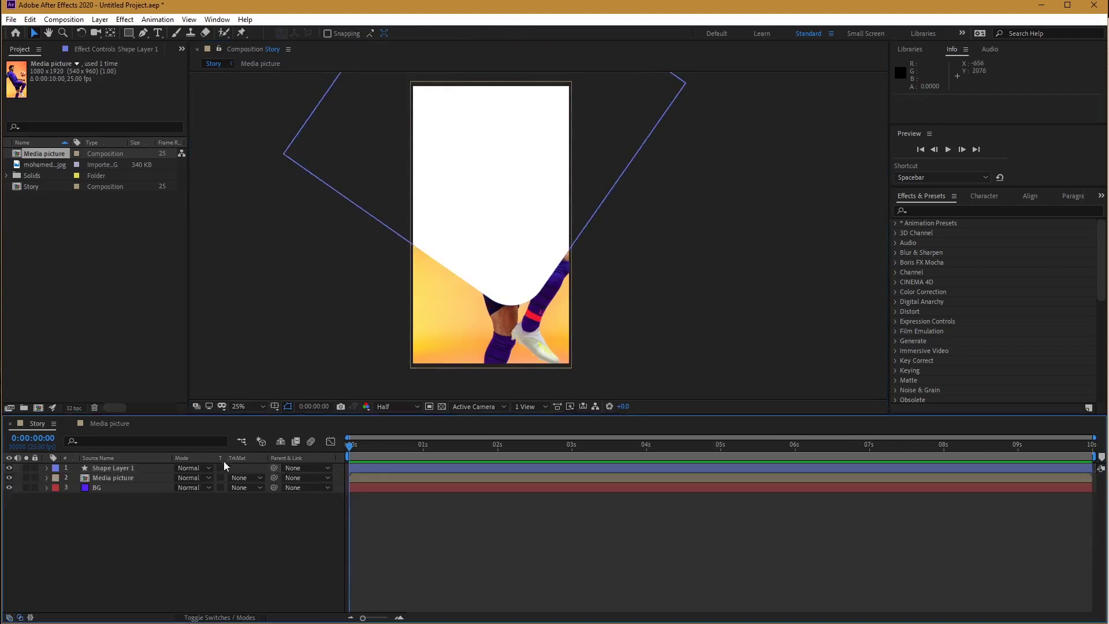
key("F4")
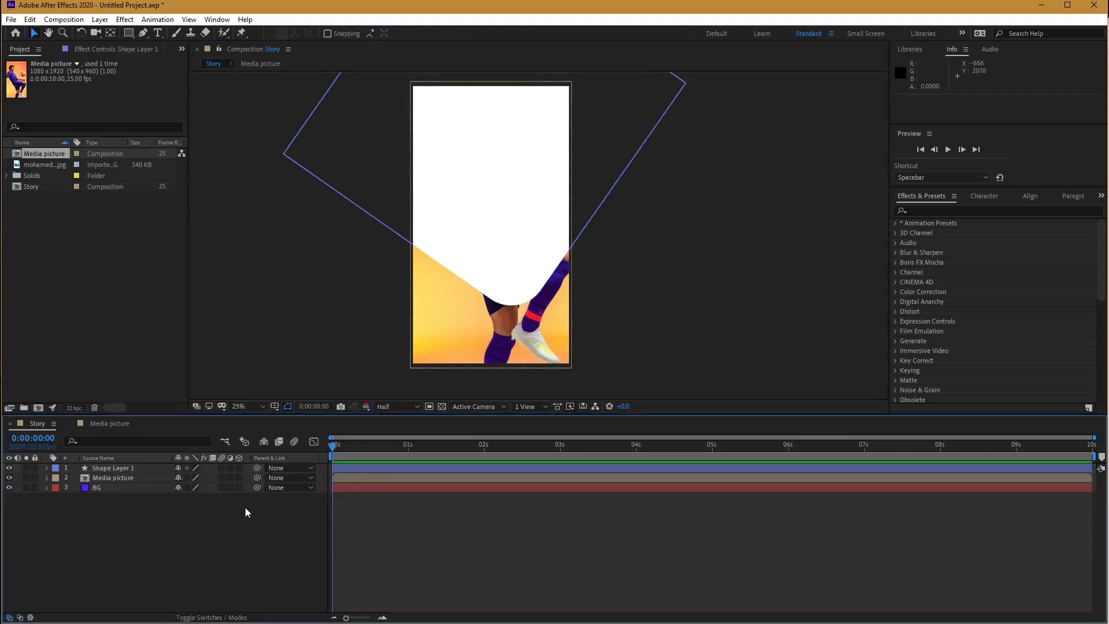
key("F4")
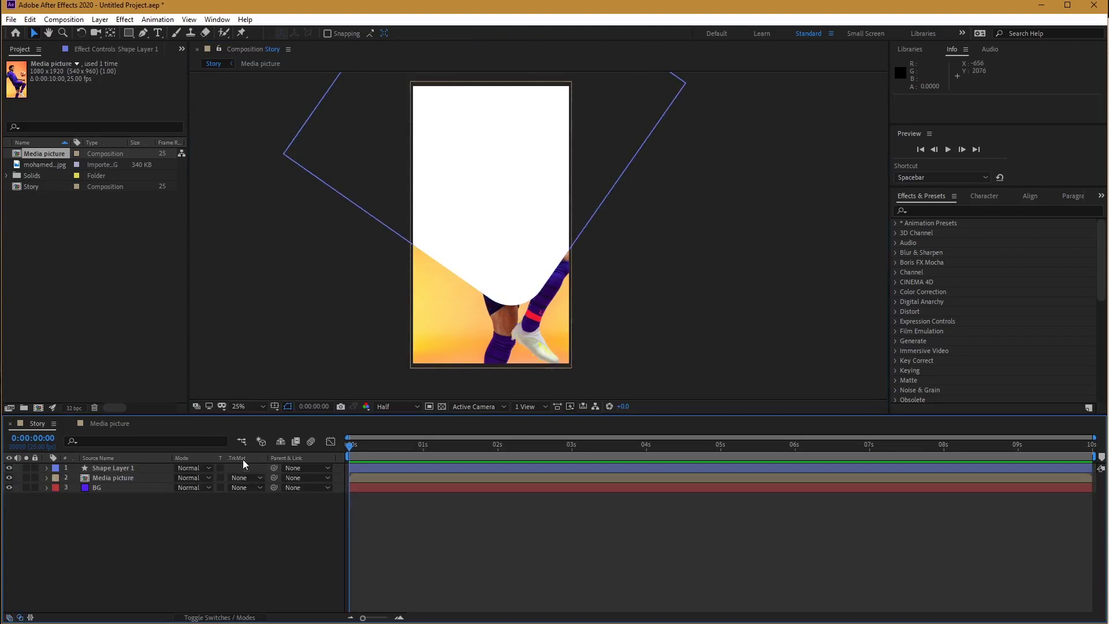
left_click(124, 478)
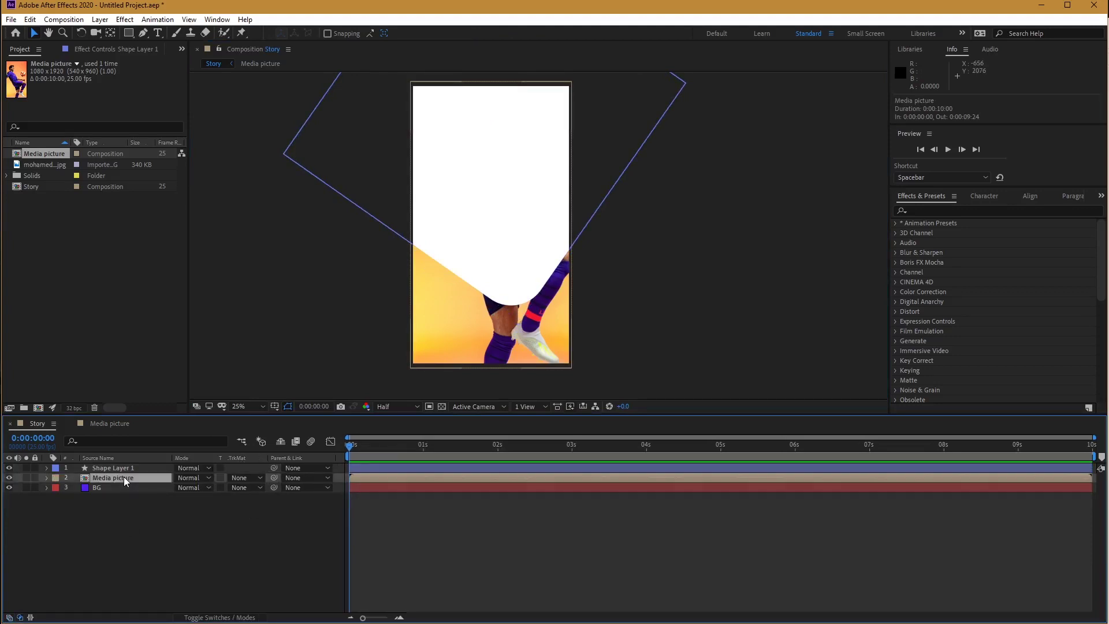
left_click(245, 477)
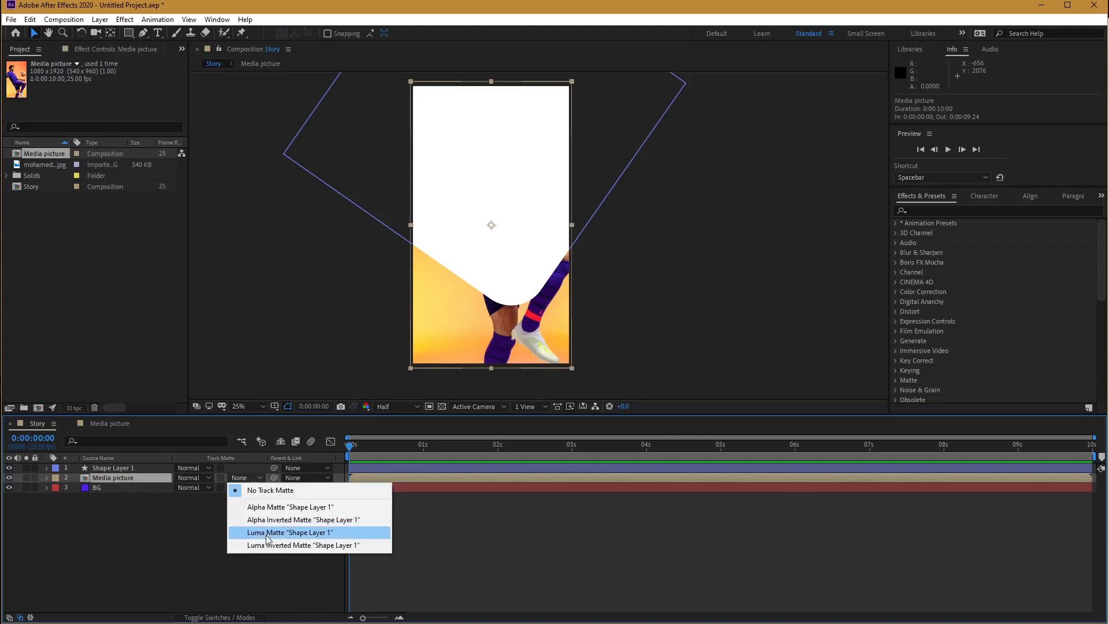
left_click(277, 509)
left_click(123, 509)
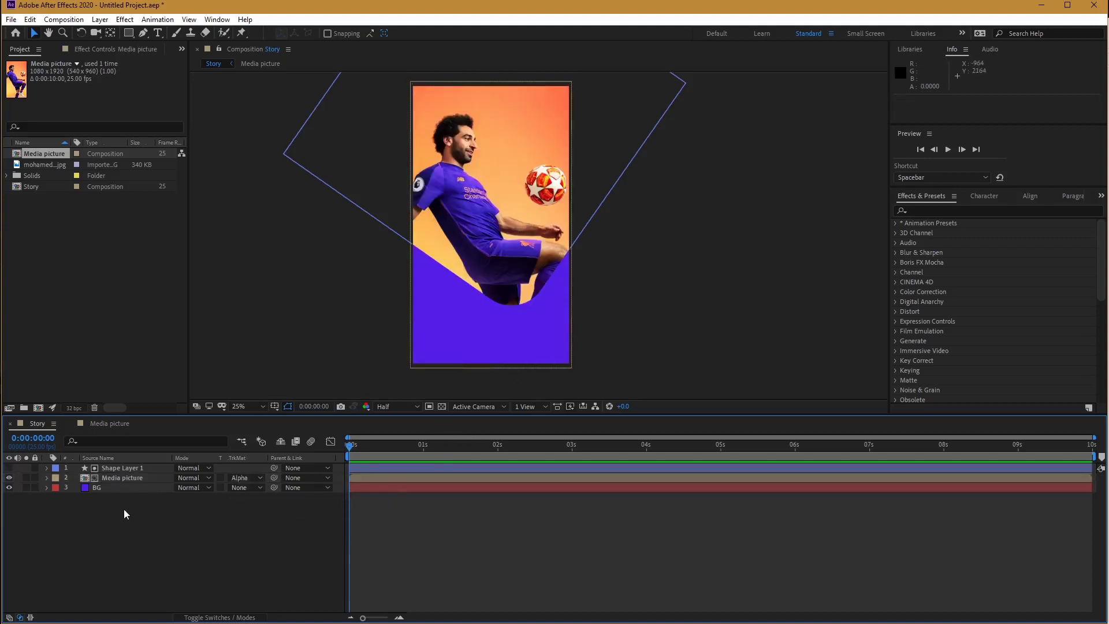
Reposition the matte shape, Shape Layer 1, to about 460, 220 over the picture.
left_click(121, 479)
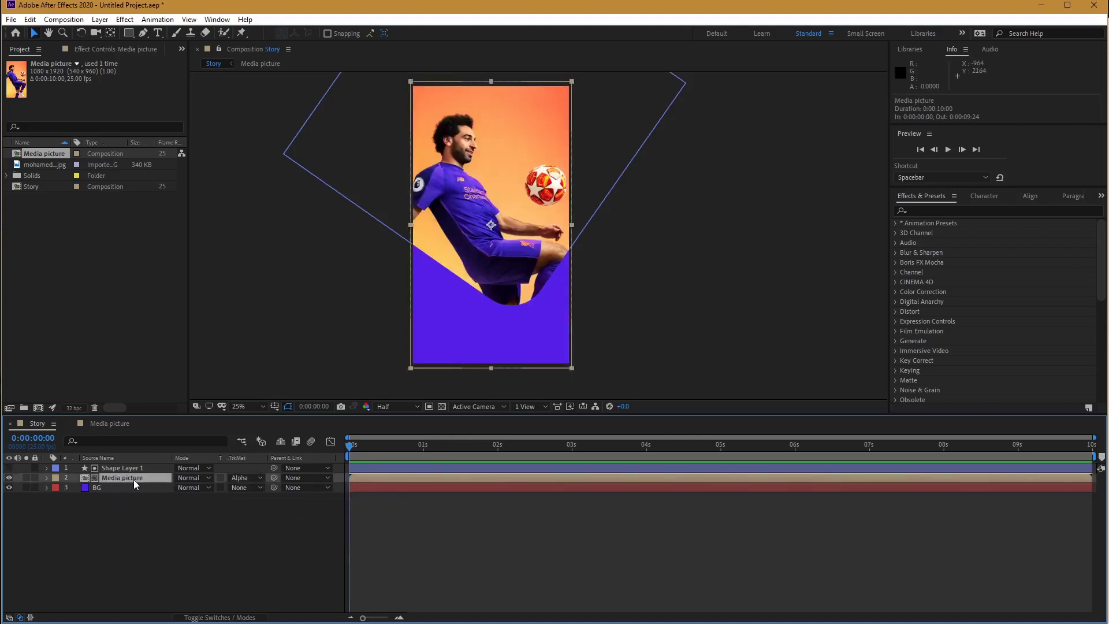
left_click(127, 468)
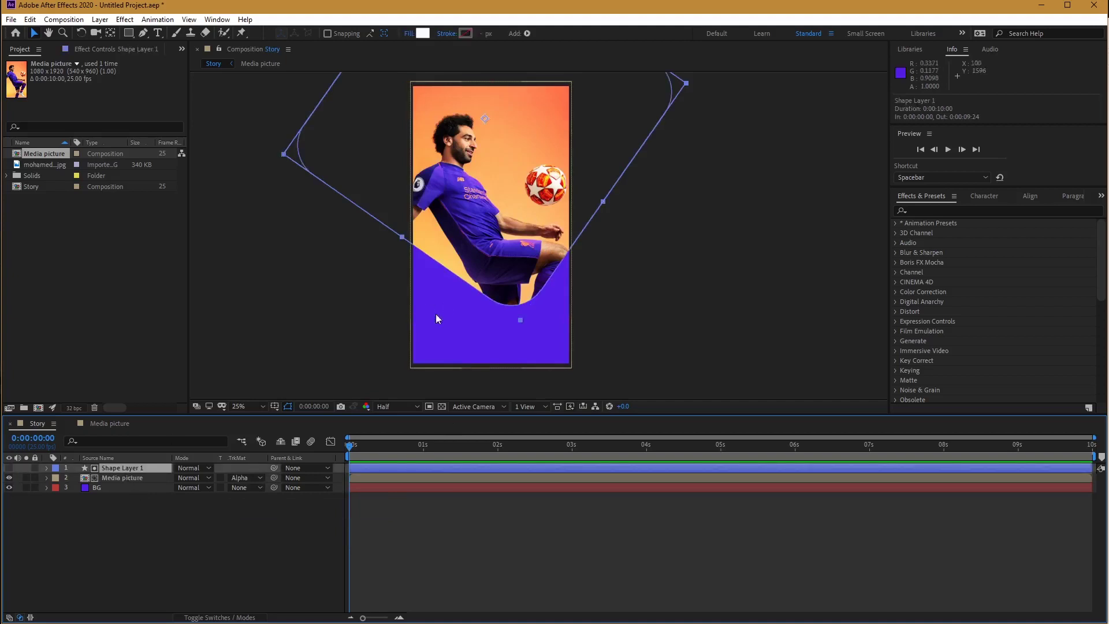
left_click_drag(501, 245, 508, 241)
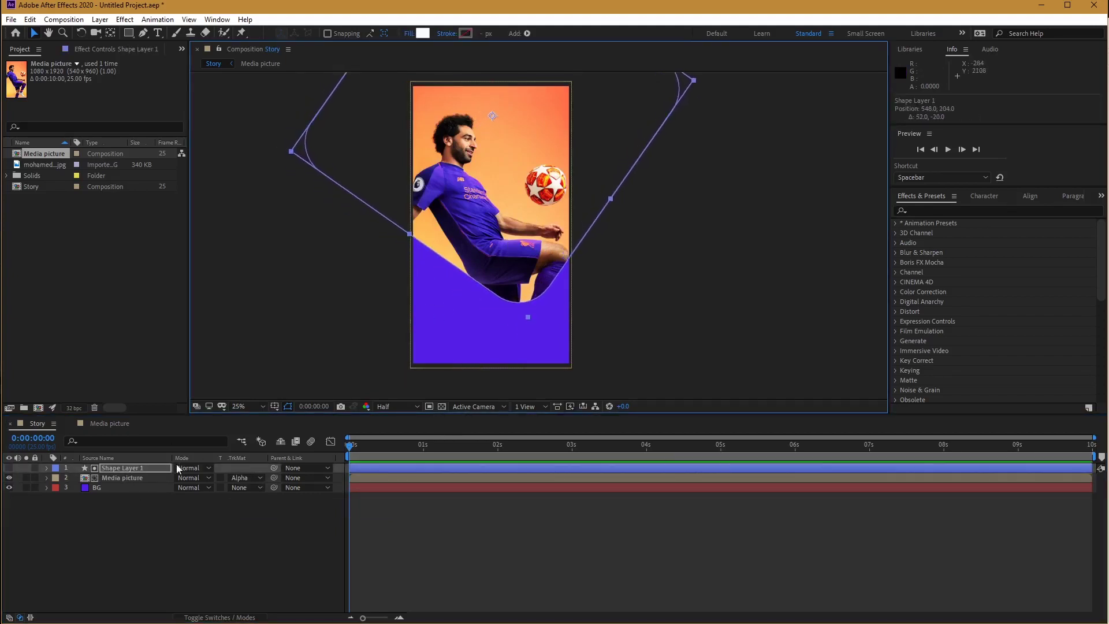
left_click(138, 477)
left_click(136, 468)
left_click_drag(537, 200, 525, 202)
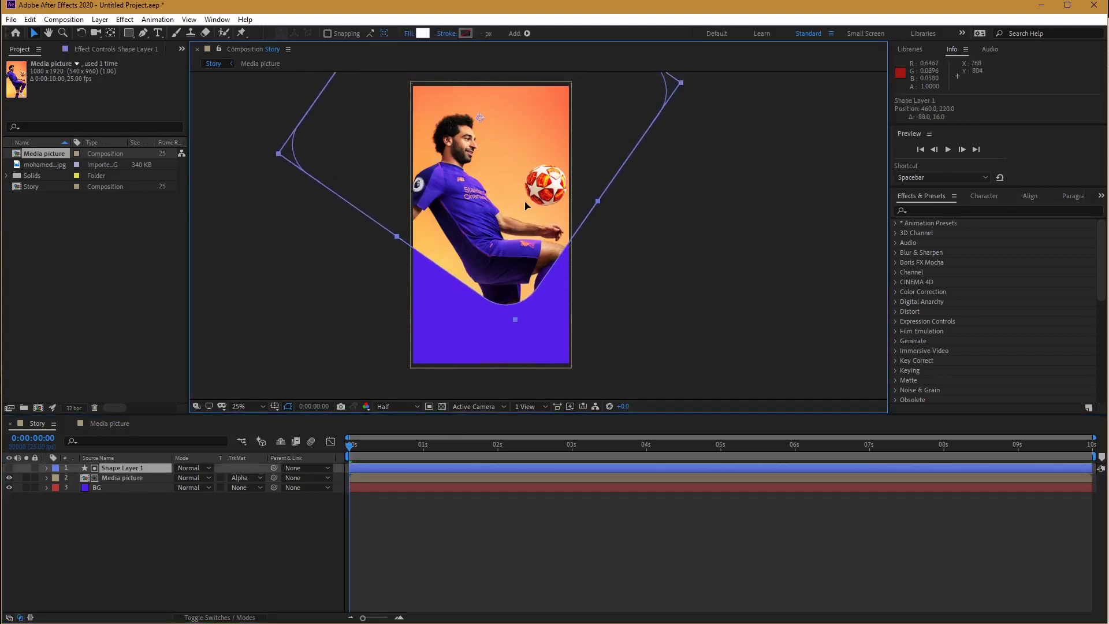
Show only the Position property of Shape Layer 1 in the timeline.
left_click(124, 477)
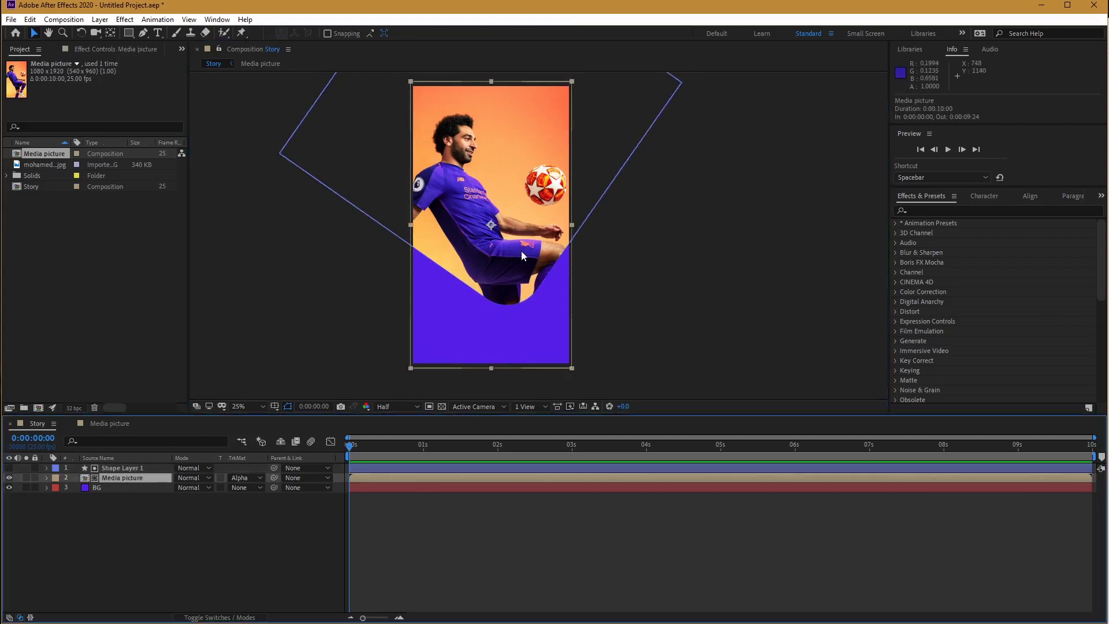
left_click(148, 469)
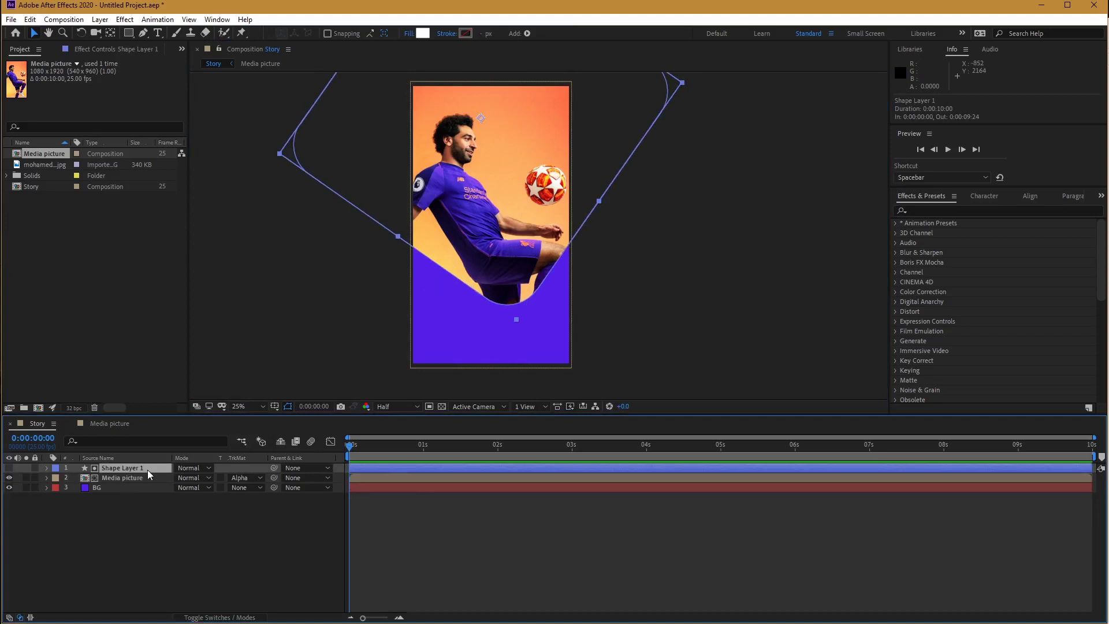
left_click(47, 468)
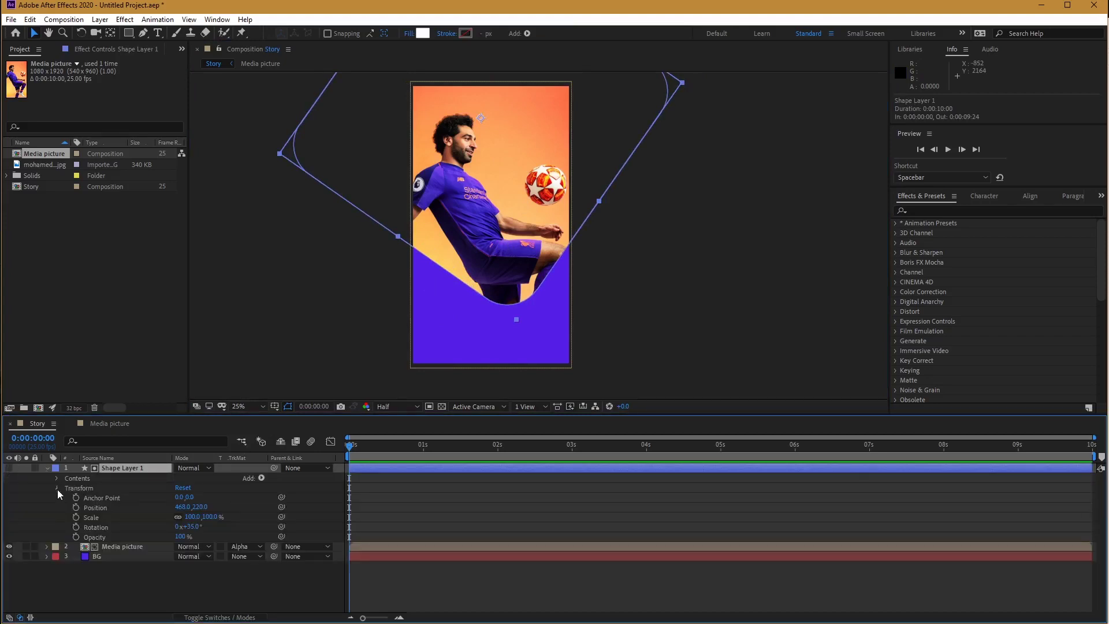
left_click(100, 527)
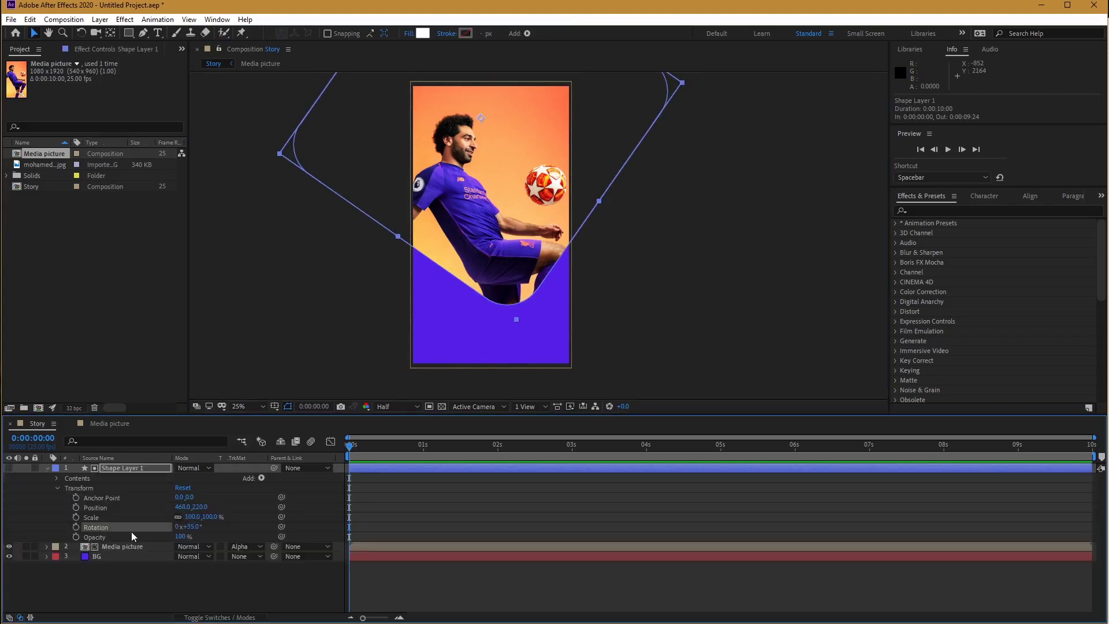
left_click(101, 510)
key("p")
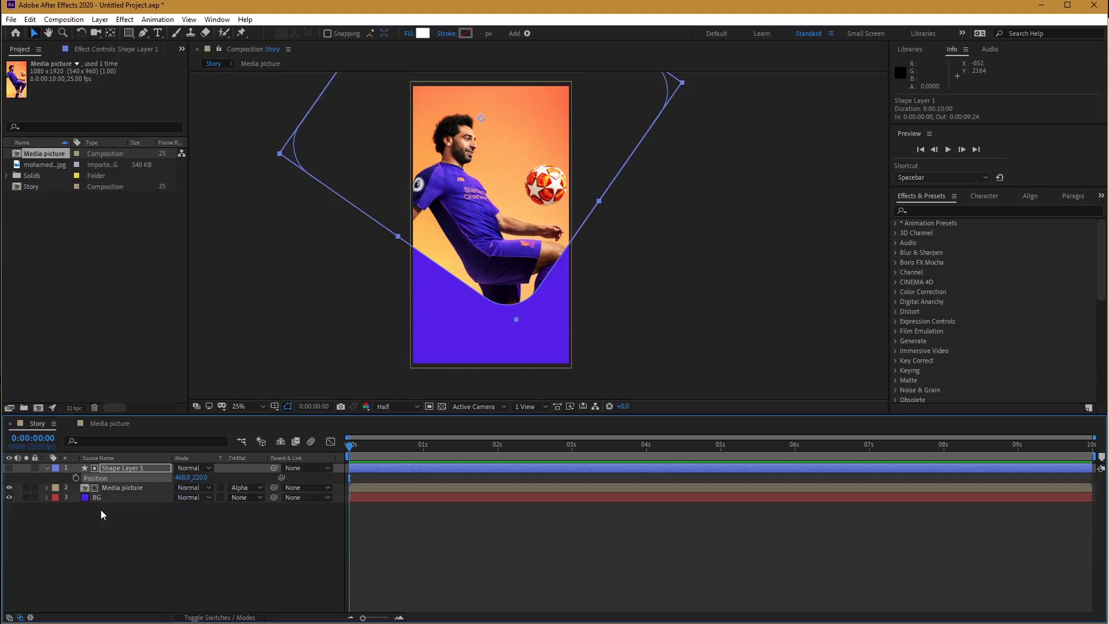
Keyframe Shape Layer 1's position at 0:00:02:01, then at 0:00 raise it above the frame to a Y position of -1448.
left_click_drag(456, 446, 501, 445)
left_click(75, 478)
key("Home")
left_click_drag(199, 481, 152, 478)
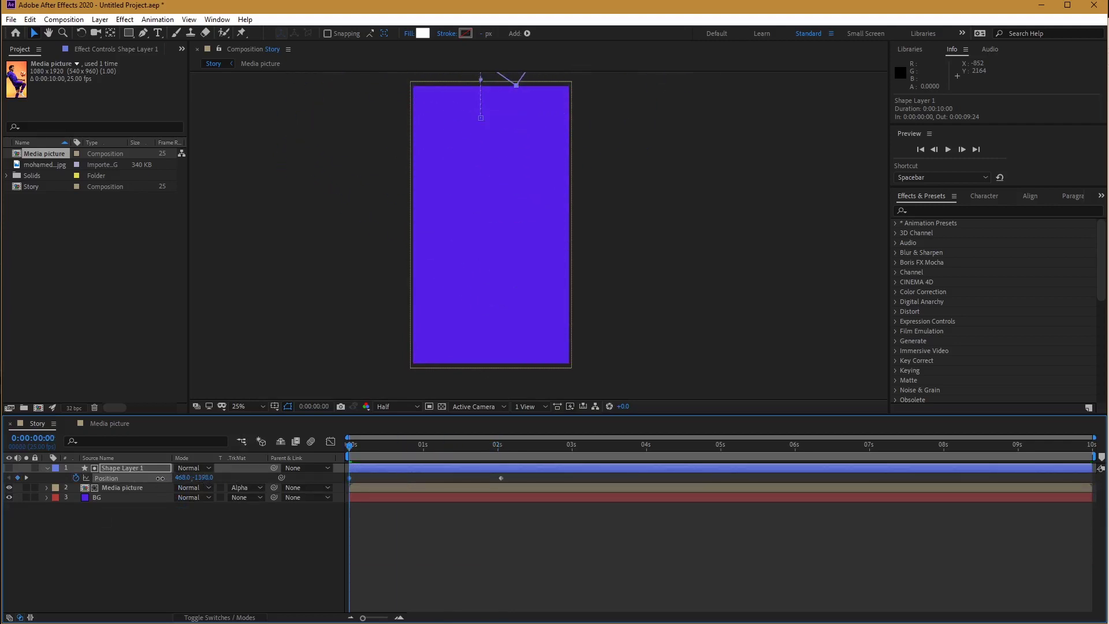
scroll(532, 196, "down", 4)
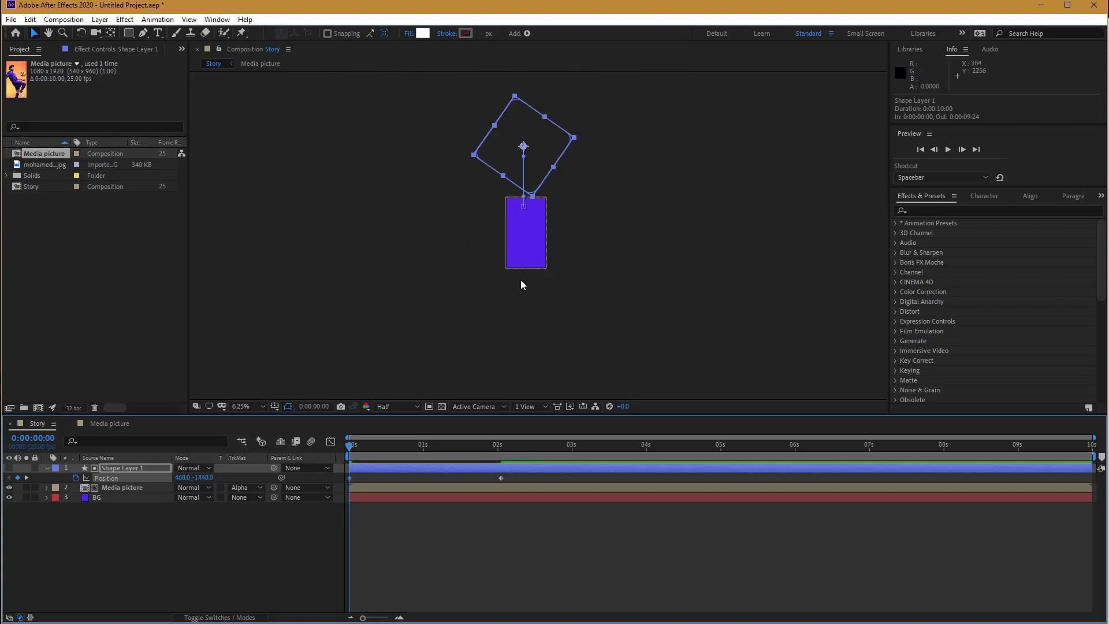
Preview the matte shape sliding into the frame from above.
key("space")
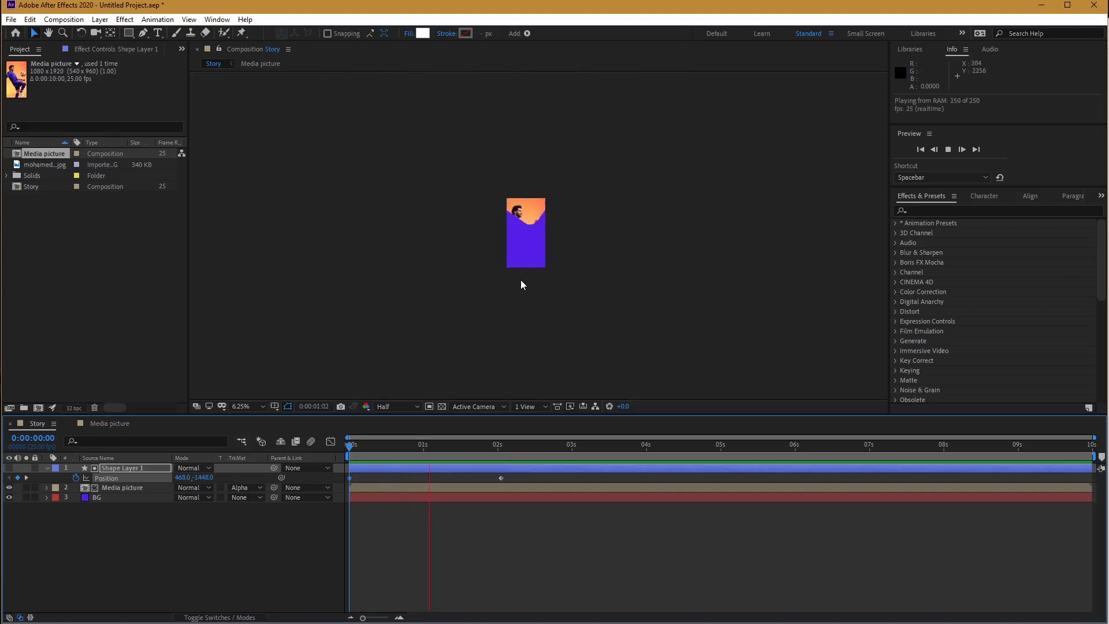
key("space")
key("period")
key("period")
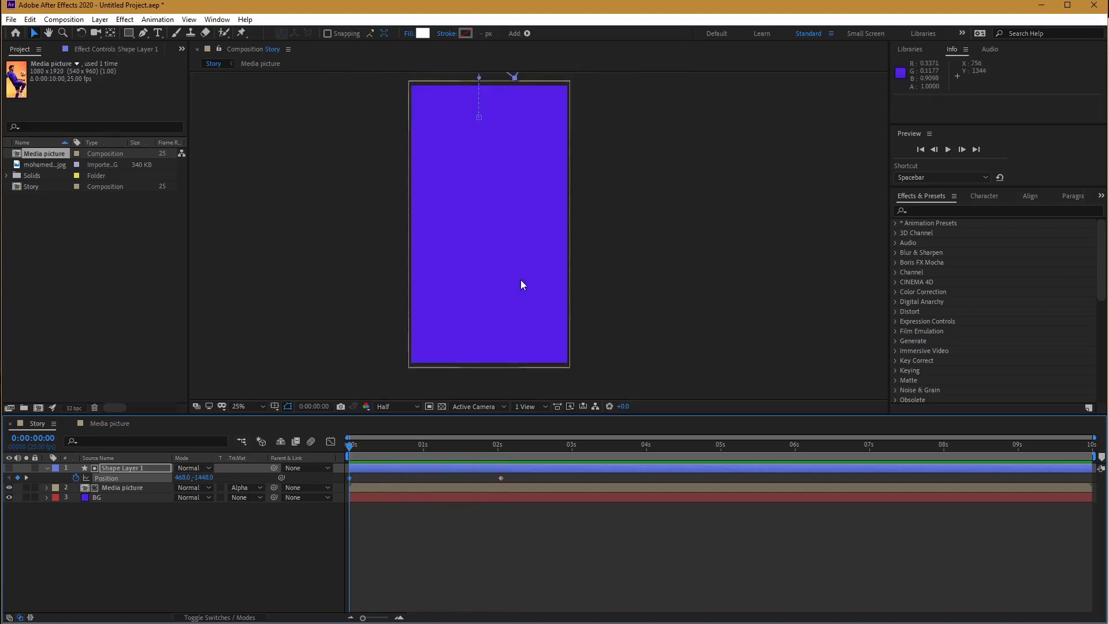
key("space")
key("space")
Apply Easy Ease to both position keyframes of Shape Layer 1.
left_click_drag(517, 477, 306, 485)
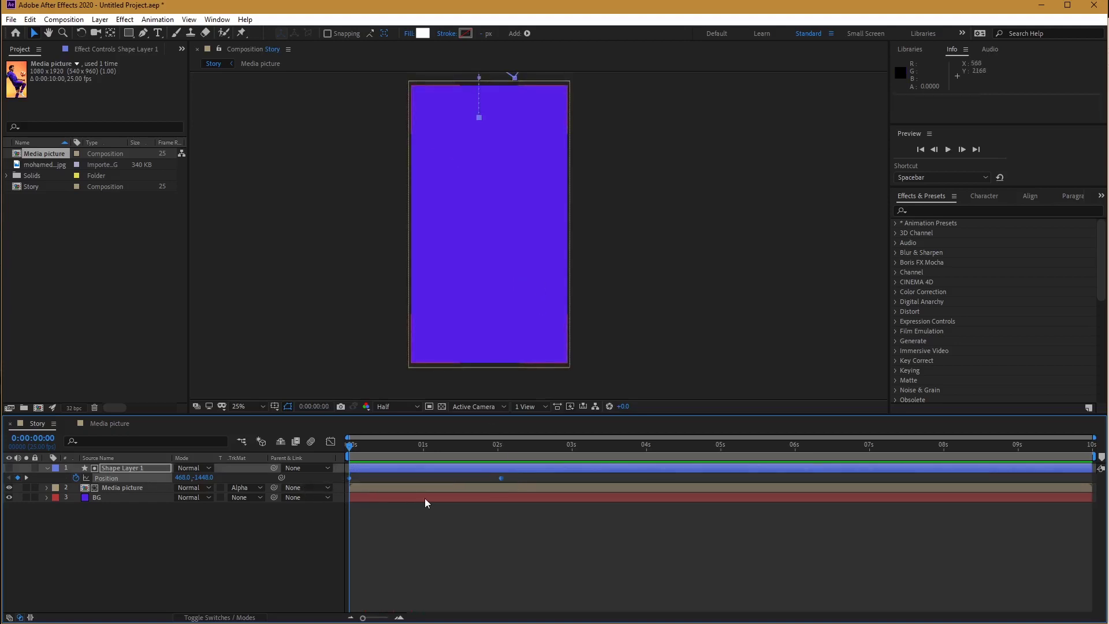
key("F9")
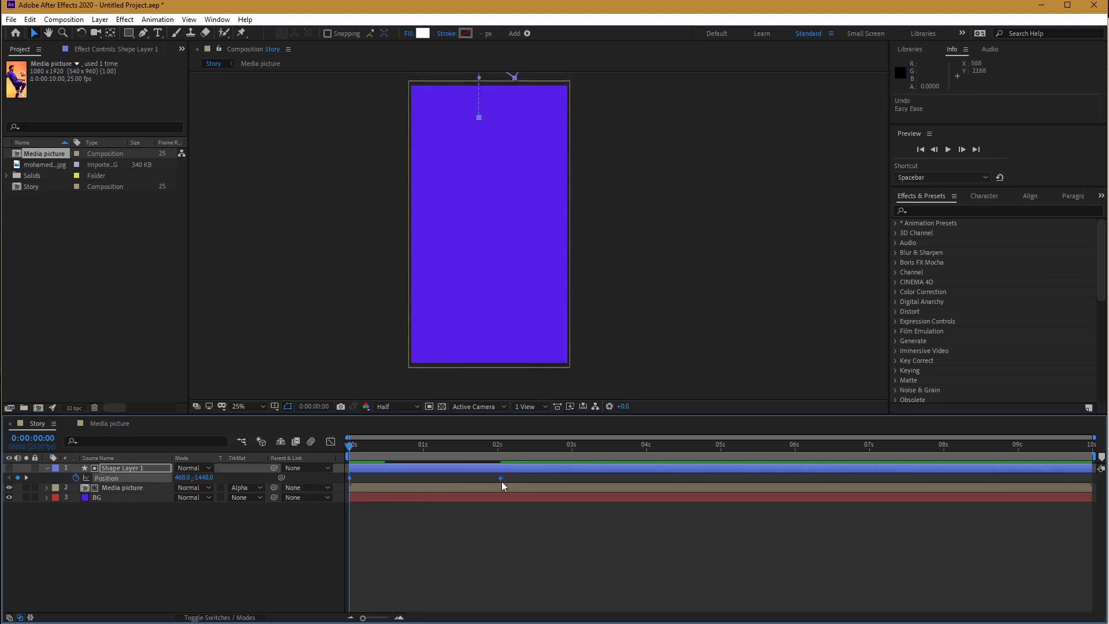
right_click(500, 478)
mouse_move(561, 620)
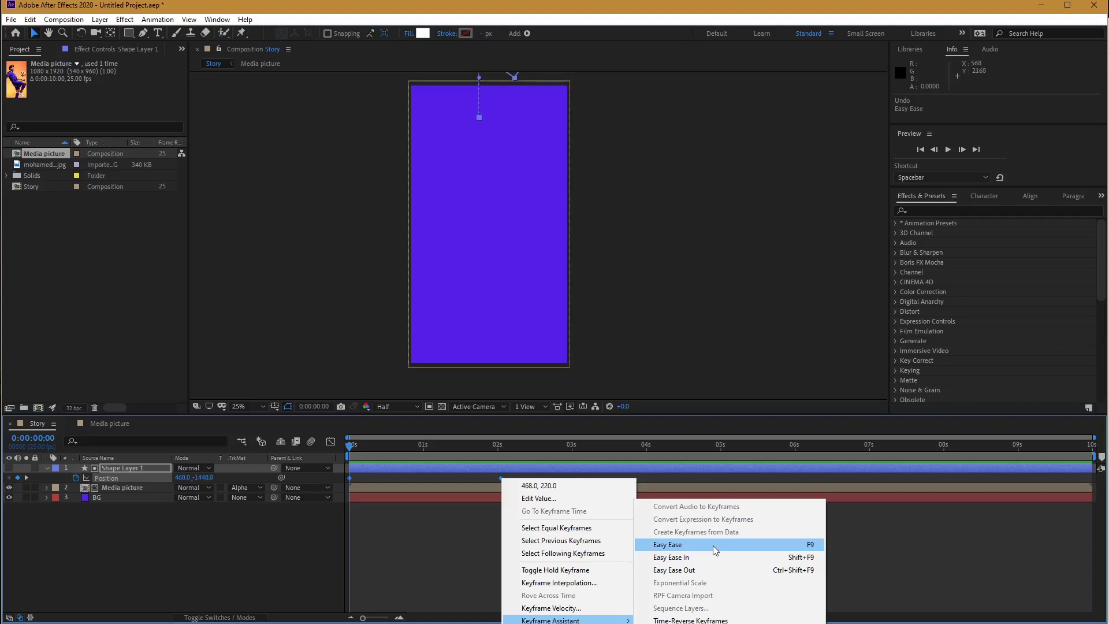
left_click(734, 544)
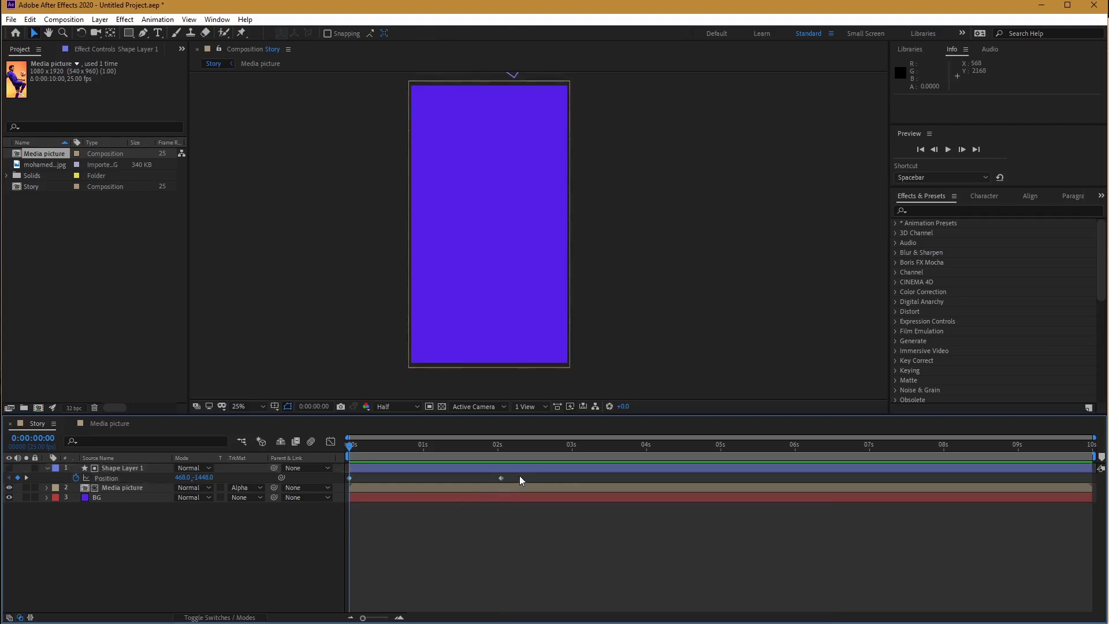
left_click_drag(521, 479, 334, 493)
right_click(502, 478)
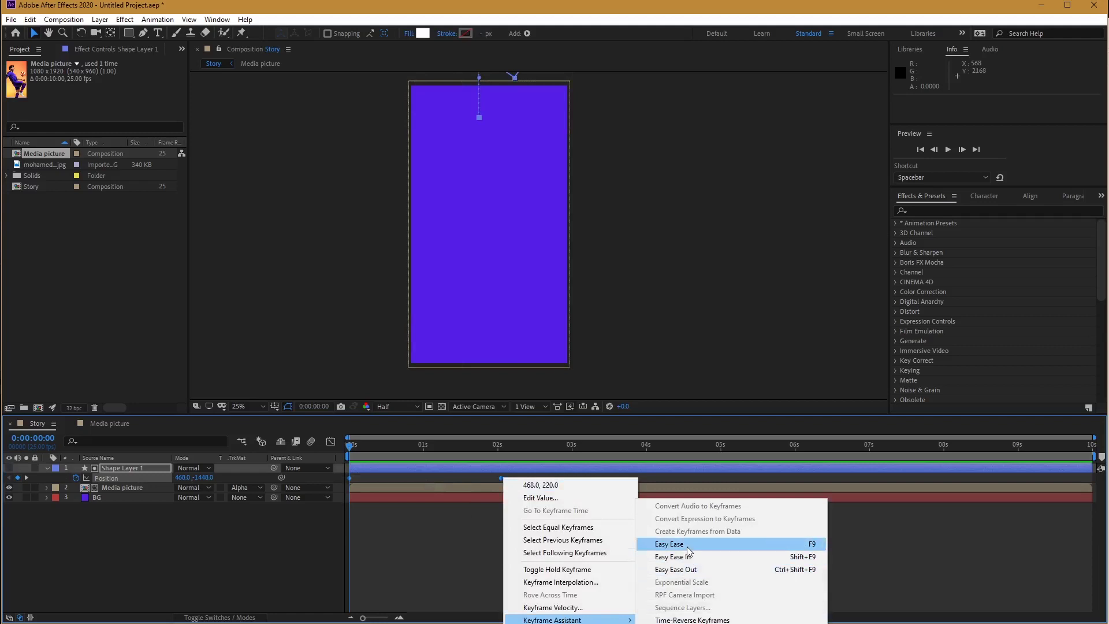
left_click(687, 546)
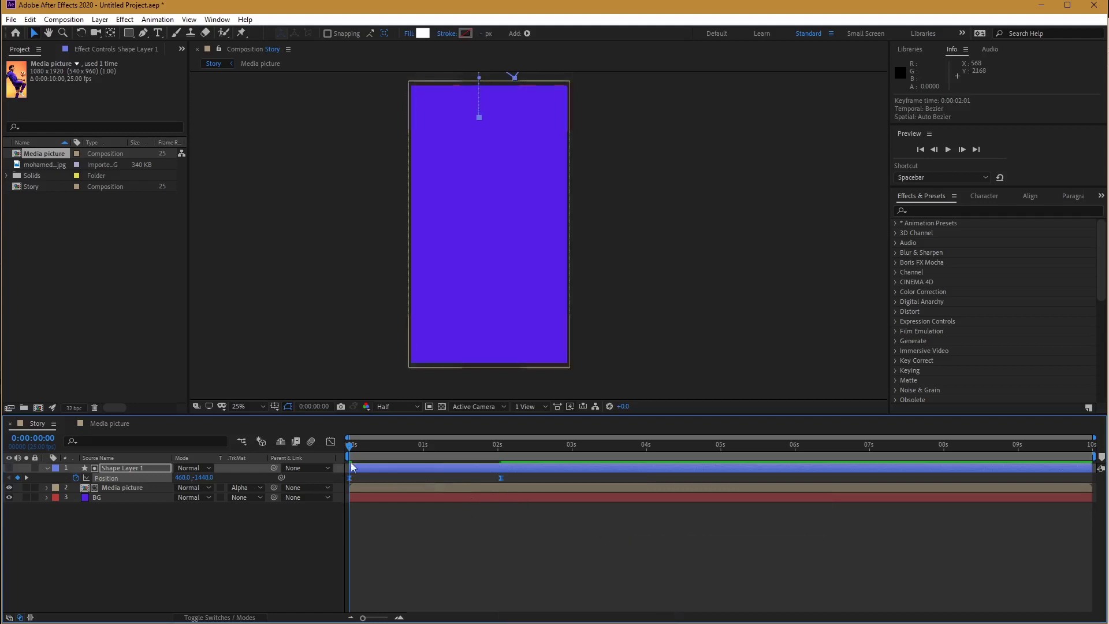
Skew the position speed graph so the matte's speed peaks early and tapers off gradually, and preview the motion.
left_click(330, 441)
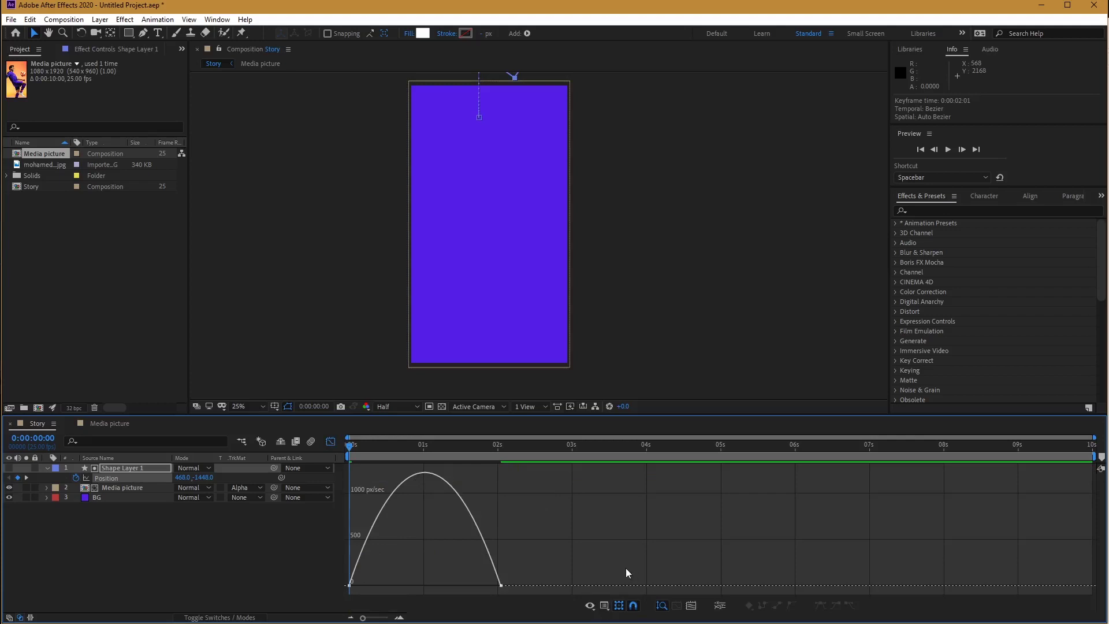
left_click(589, 605)
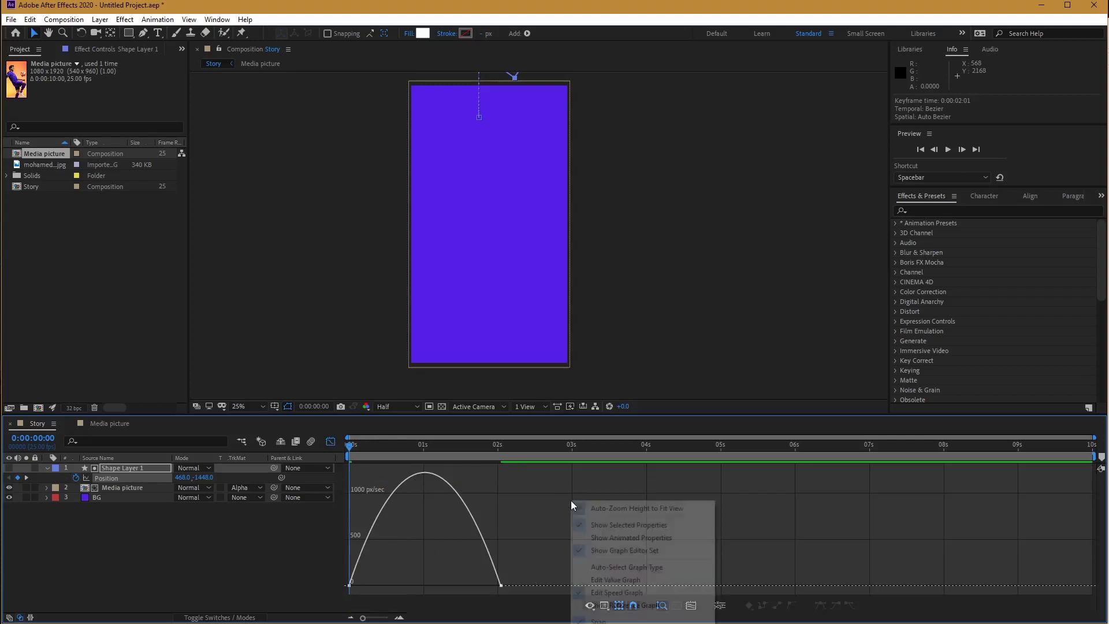
left_click(621, 594)
left_click_drag(583, 523, 329, 604)
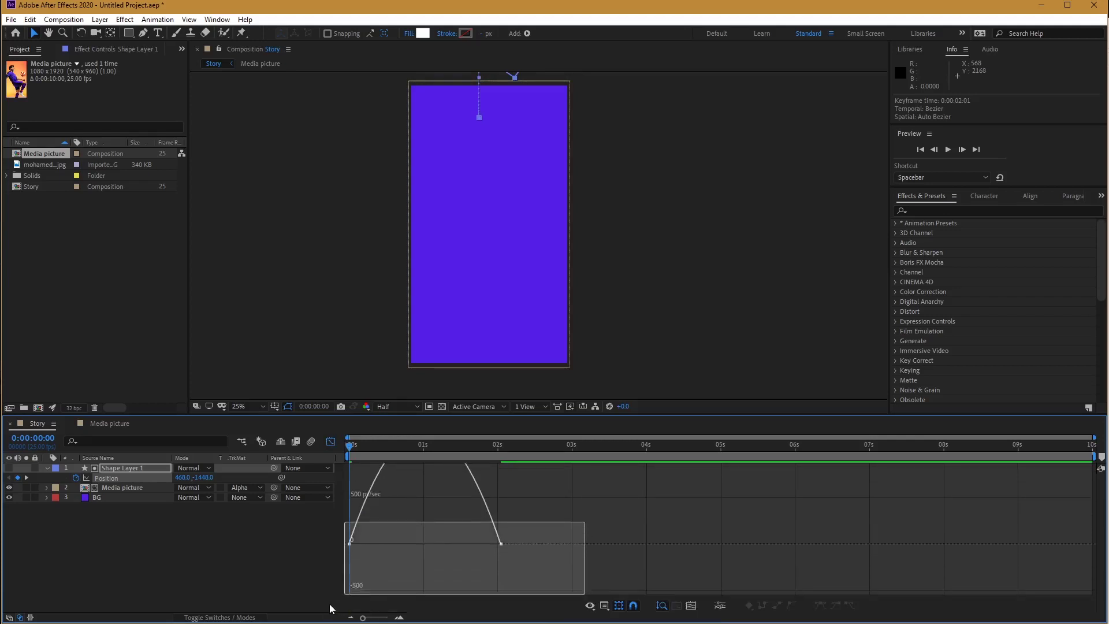
left_click_drag(476, 581, 420, 582)
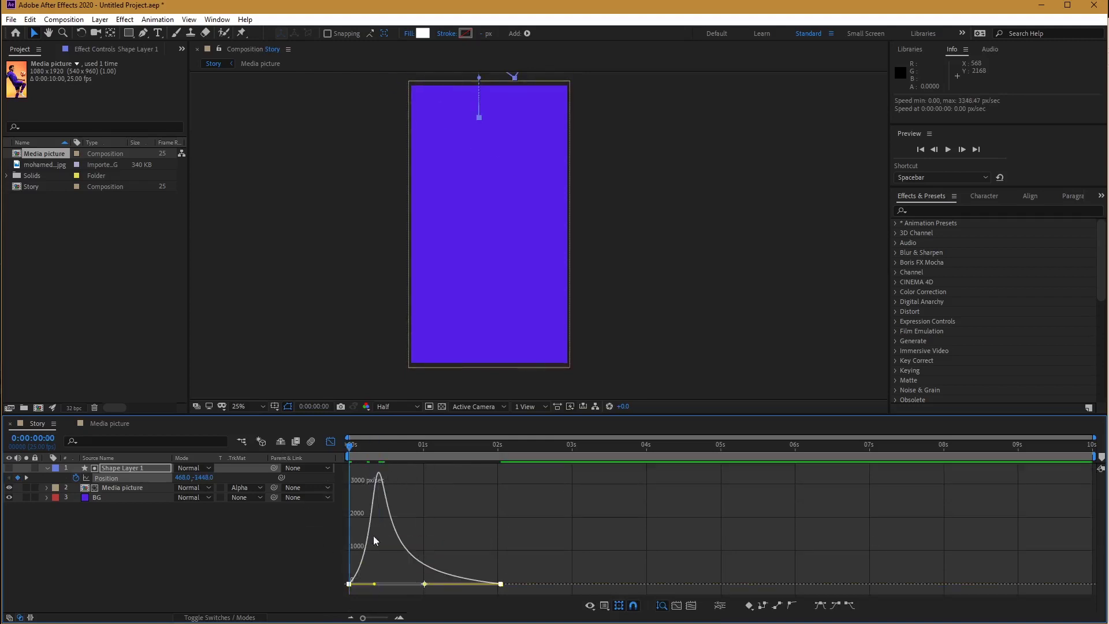
key("space")
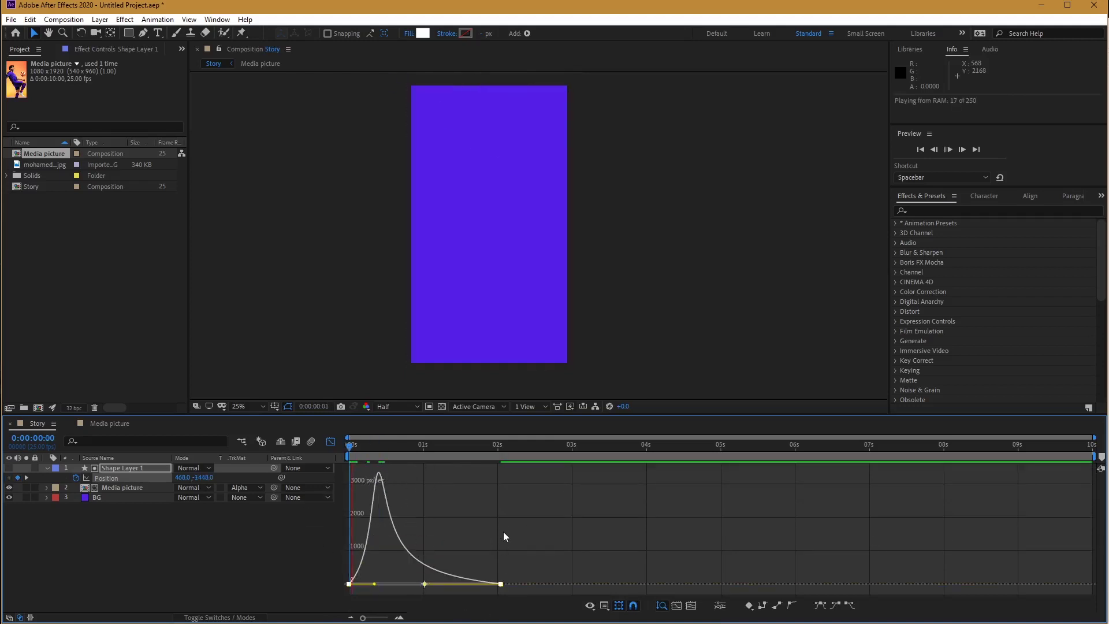
key("space")
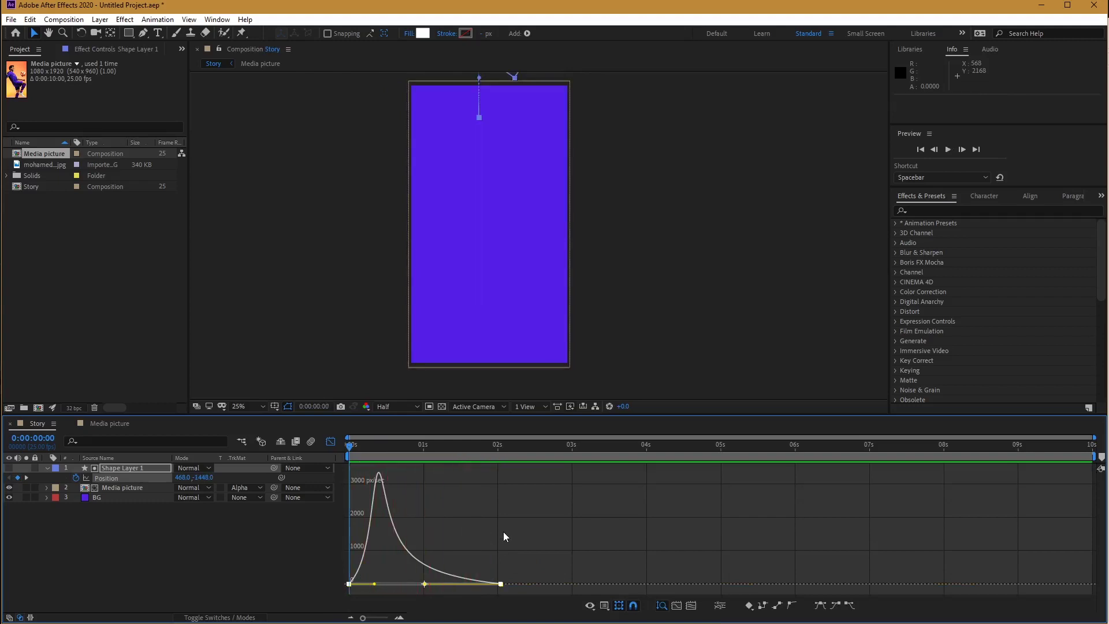
key("shift+F3")
Keyframe the Media picture layer's current scale at 0:00:02:01 and return to the start of the timeline.
left_click(392, 488)
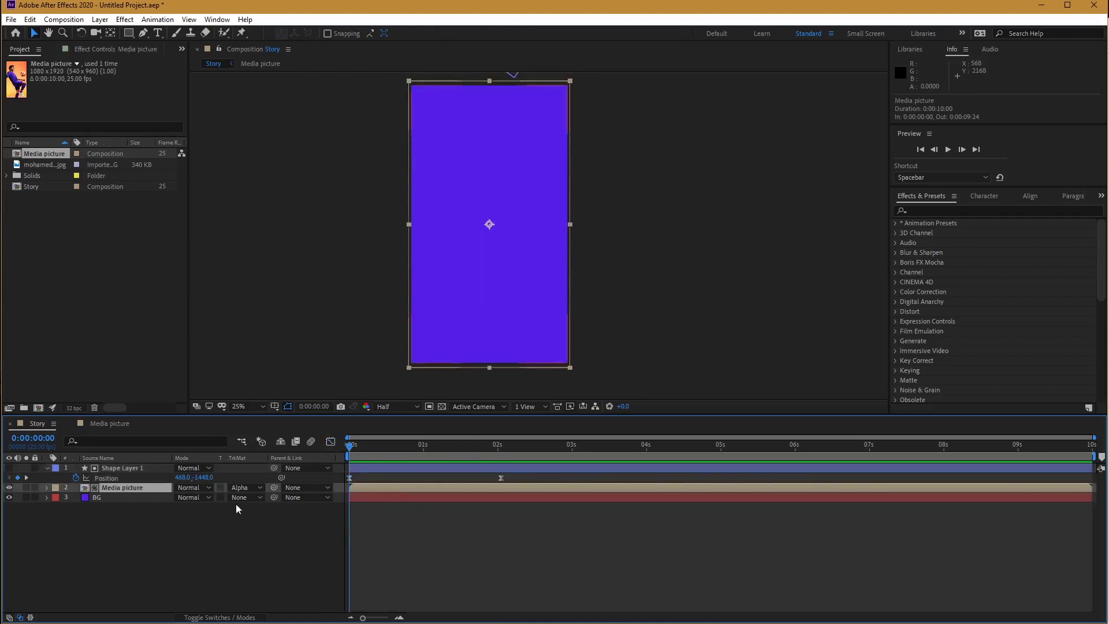
key("F2")
left_click(47, 488)
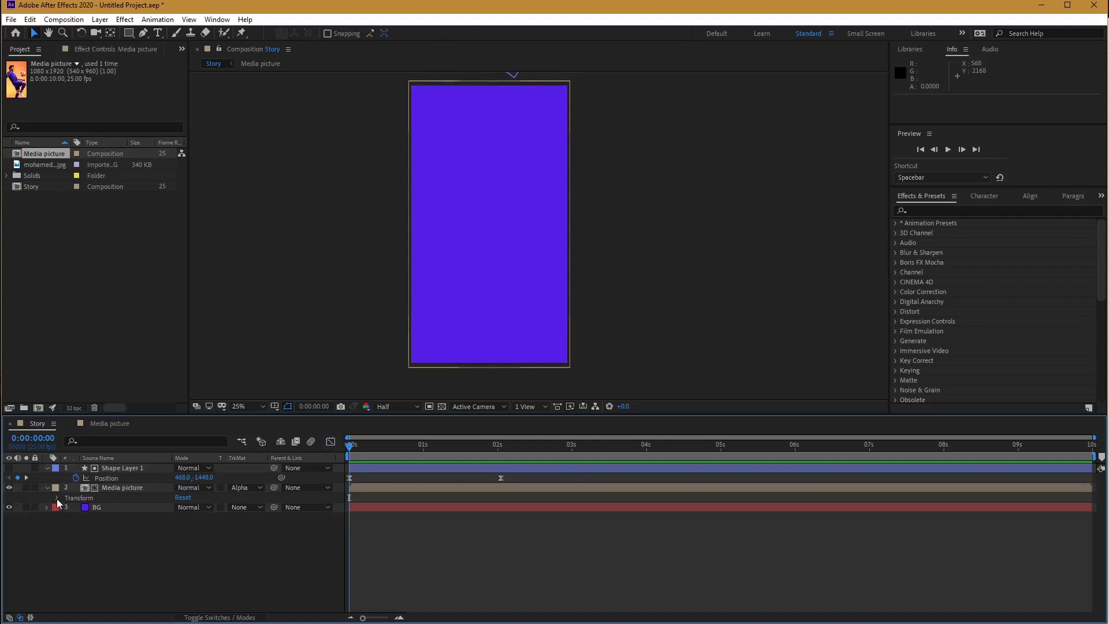
left_click(57, 497)
left_click(91, 527)
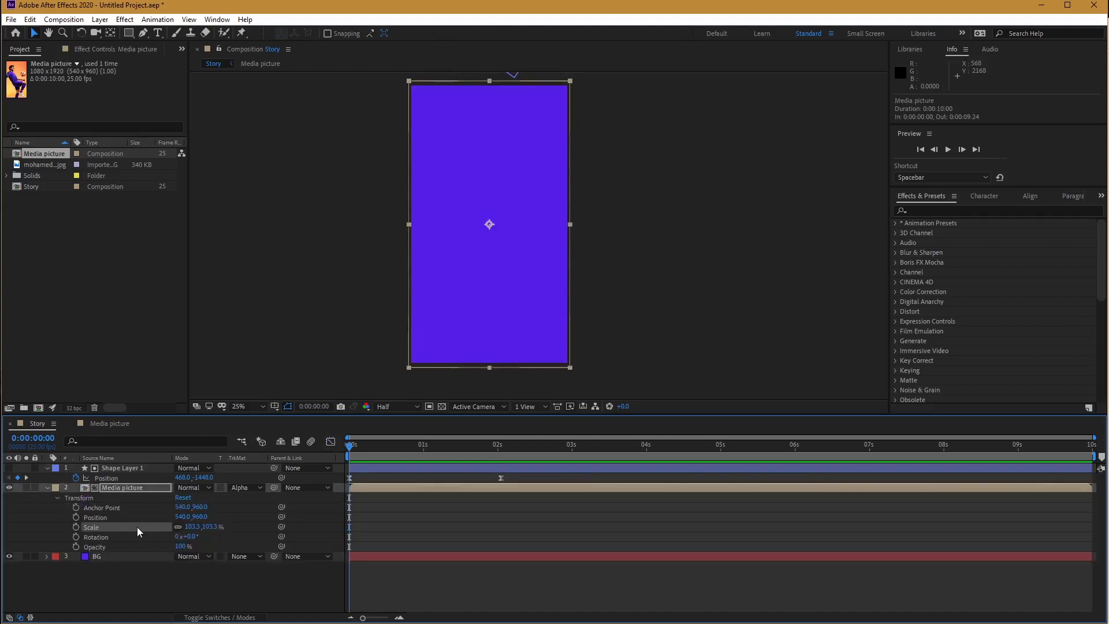
key("k")
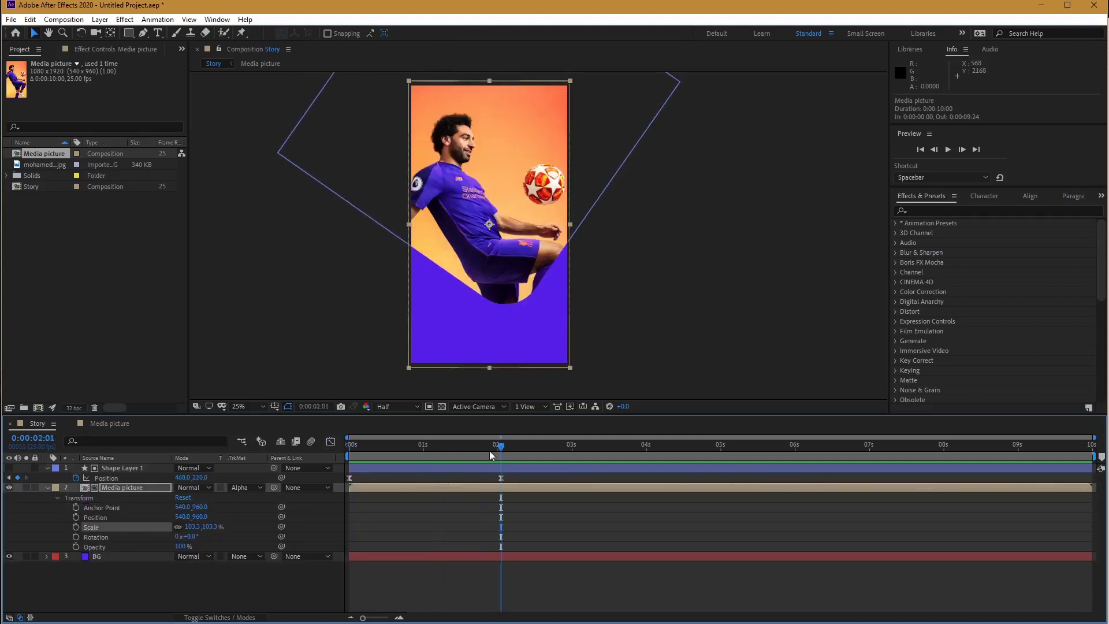
left_click(75, 527)
key("Home")
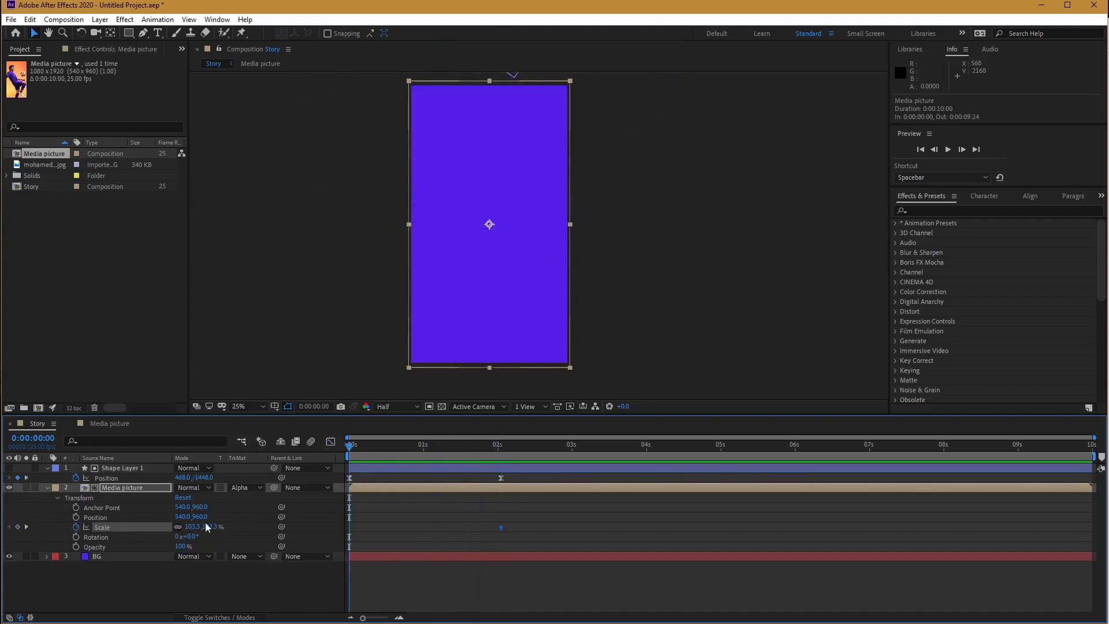
Try a starting scale of 3000% on the Media picture layer and scrub through the zoom.
left_click(198, 527)
type("3000")
key("Return")
left_click_drag(447, 445, 348, 457)
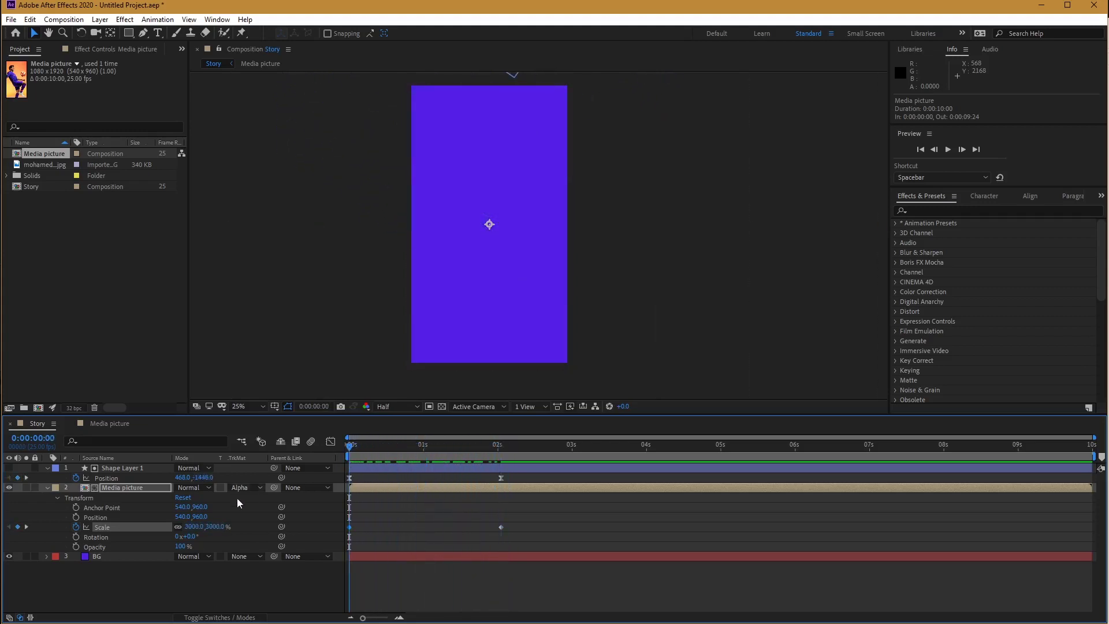
Set the Media picture's scale at 0:00 to 300% and scrub through the zoom to two seconds.
left_click(195, 527)
type("300")
key("Return")
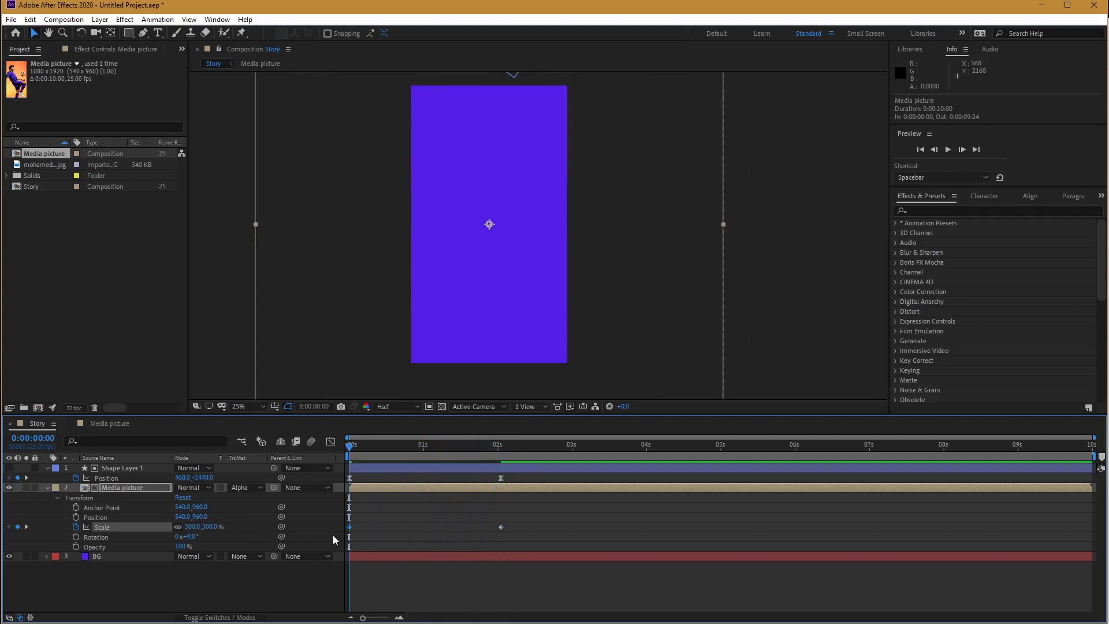
left_click_drag(369, 446, 499, 451)
Apply Easy Ease to both scale keyframes of the Media picture layer.
left_click_drag(549, 524, 358, 529)
right_click(499, 527)
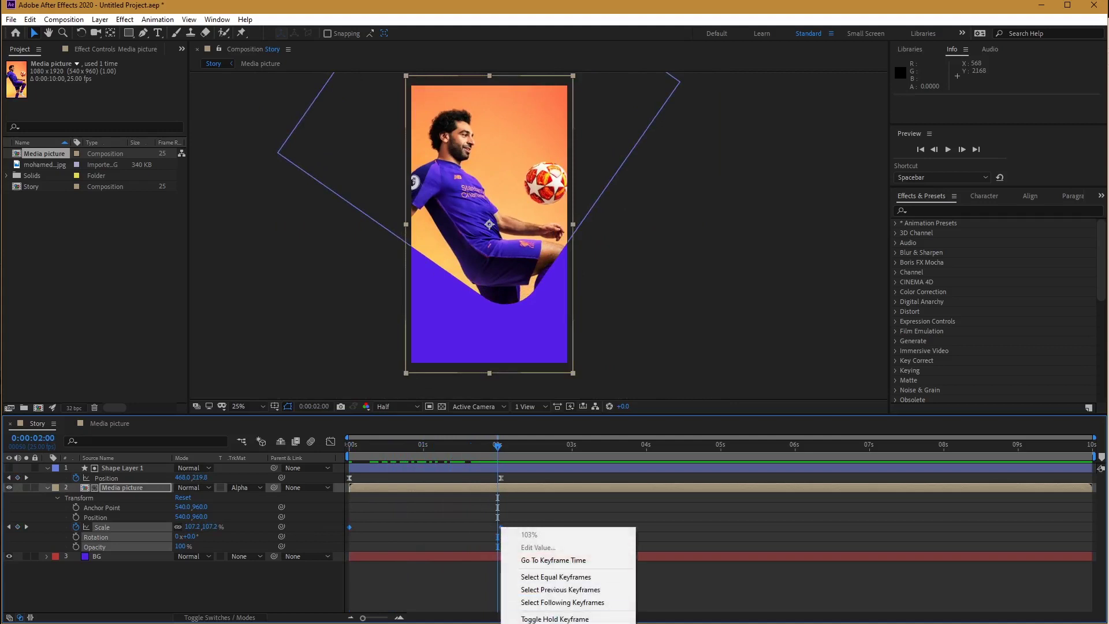
mouse_move(566, 622)
left_click(701, 590)
Pull the Media picture's scale speed graph toward the start for a gradual slowdown, and preview the combined animation.
left_click_drag(522, 506, 285, 545)
left_click(330, 441)
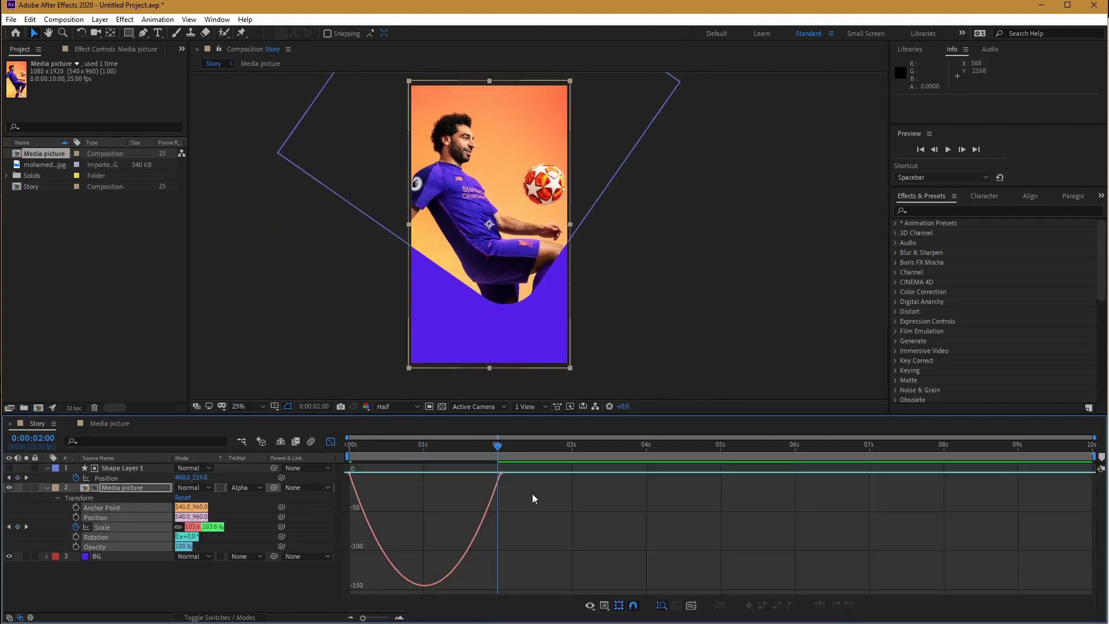
left_click_drag(534, 468, 342, 508)
left_click_drag(475, 477, 426, 477)
left_click(330, 441)
left_click(449, 460)
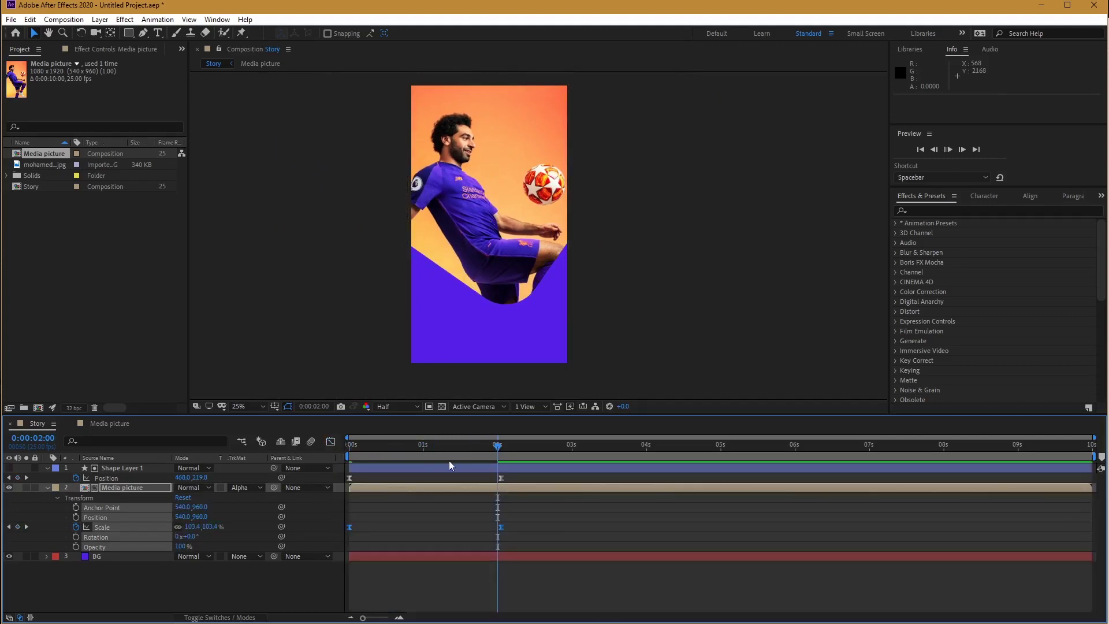
key("space")
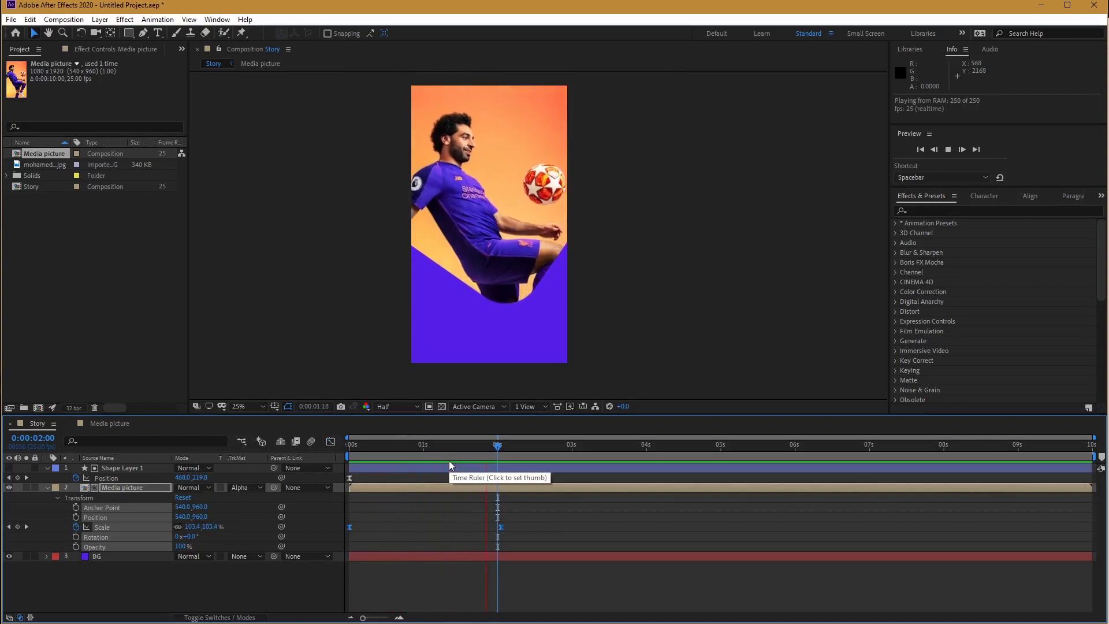
key("space")
Collapse the properties of both animated layers and switch the Media picture's visibility off and back on.
left_click(47, 487)
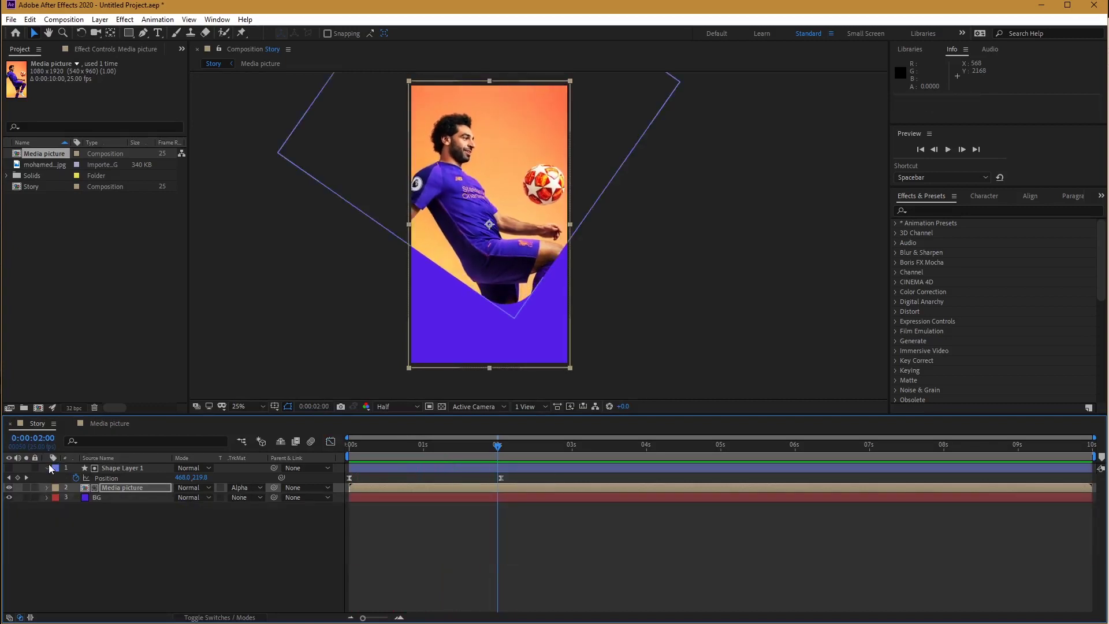
left_click(47, 467)
left_click(109, 469)
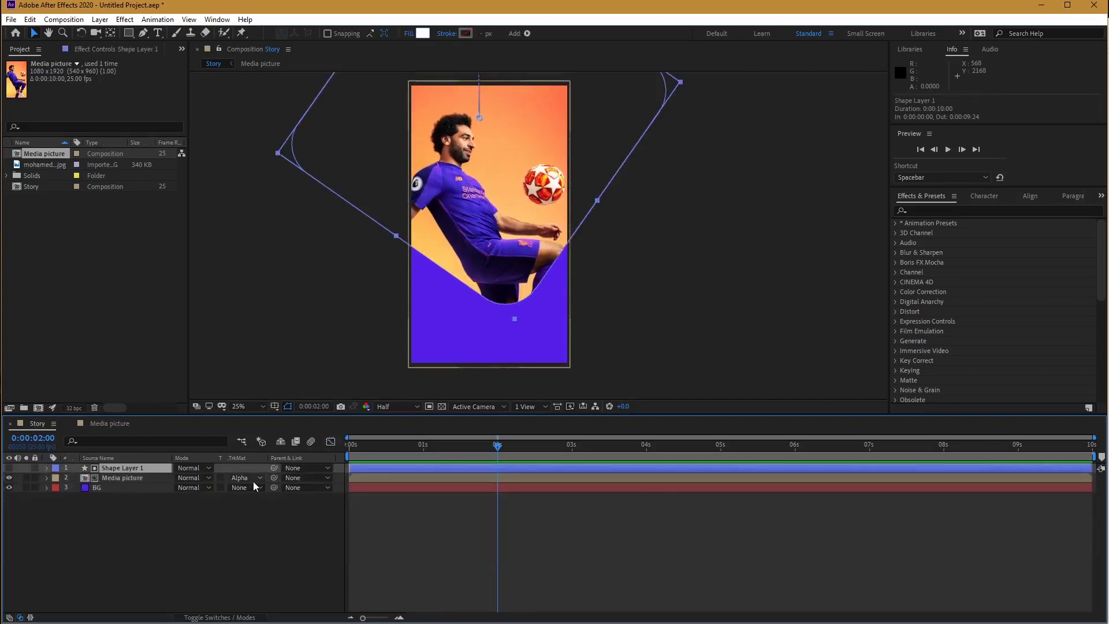
left_click(9, 478)
left_click(8, 478)
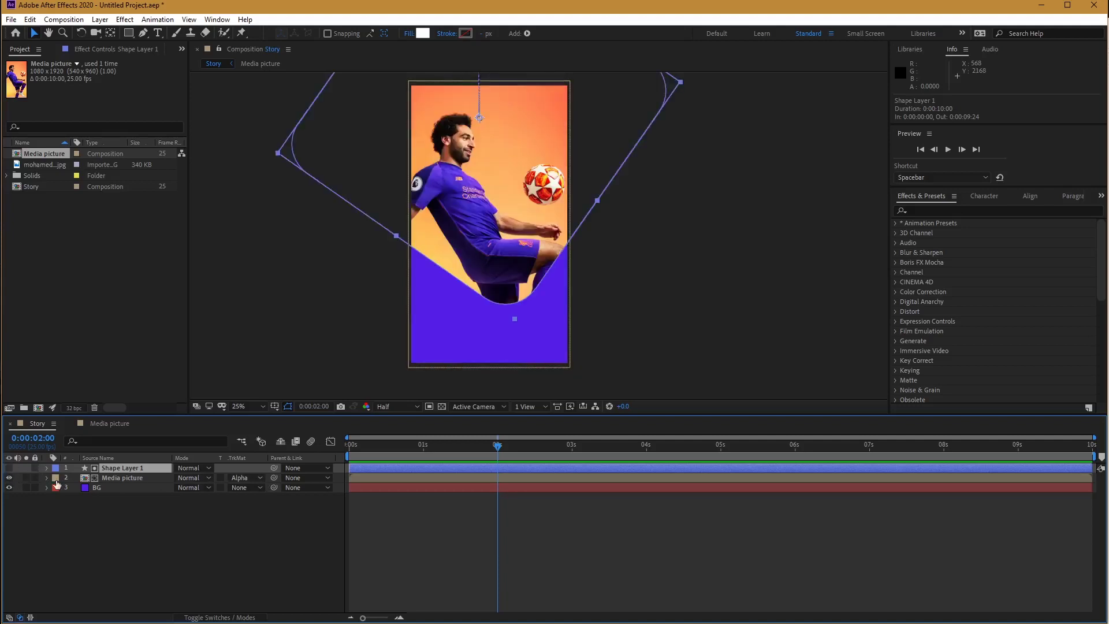
Duplicate Shape Layer 1 in the Story composition and make the duplicate visible.
left_click(139, 514)
left_click(133, 469)
left_click(30, 19)
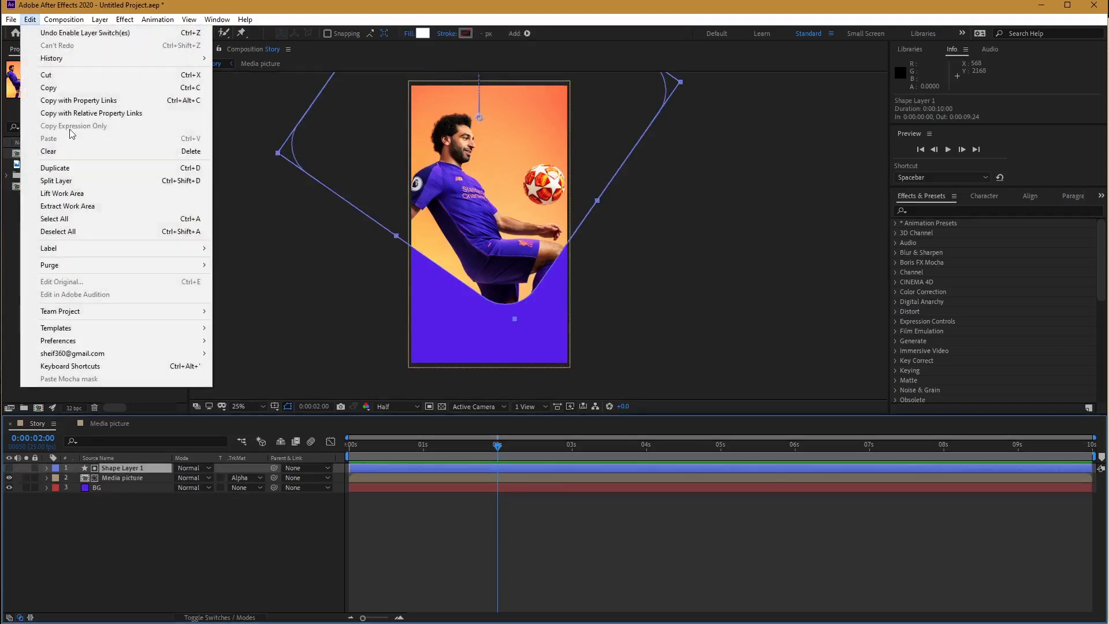
left_click(81, 169)
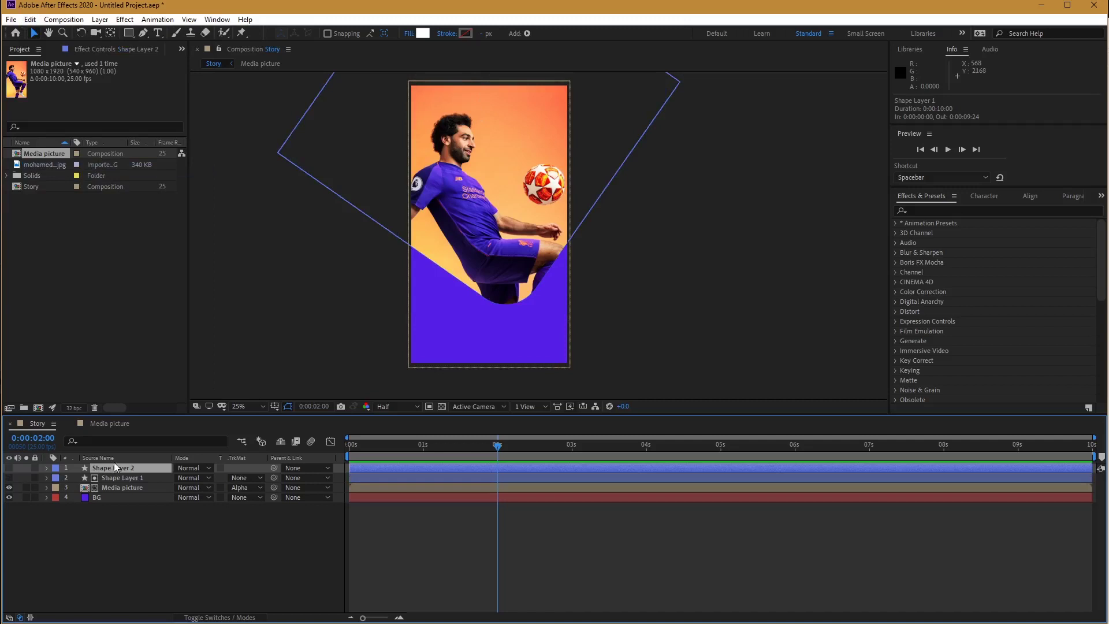
left_click(9, 468)
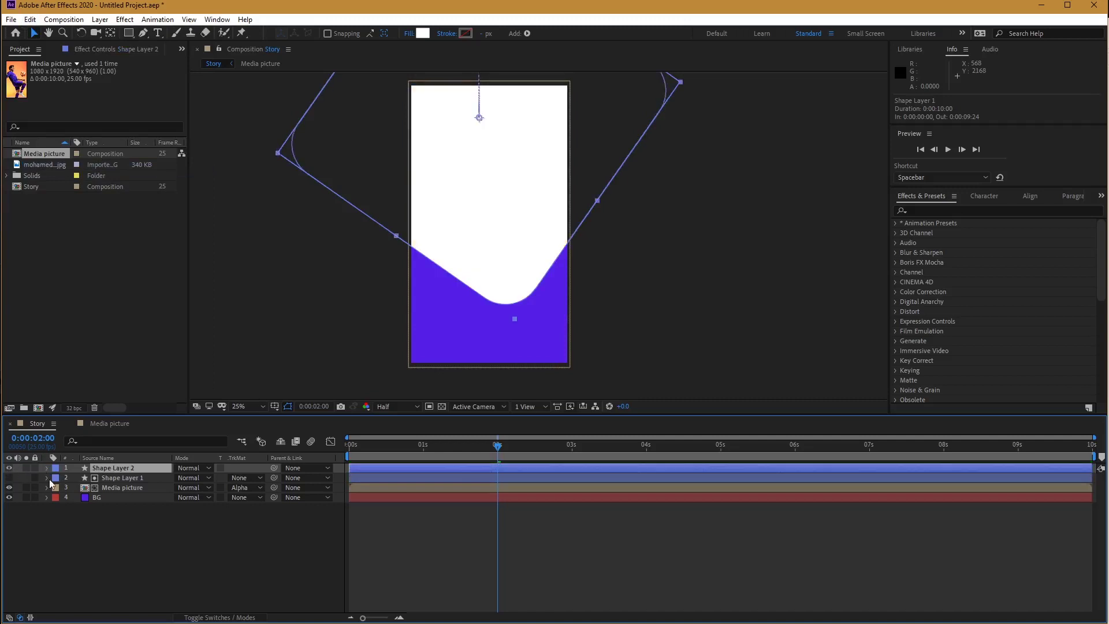
At Shape Layer 2's second position keyframe, at 0:00:02:01, move the shape to about 232, 464.
left_click(104, 469)
key("p")
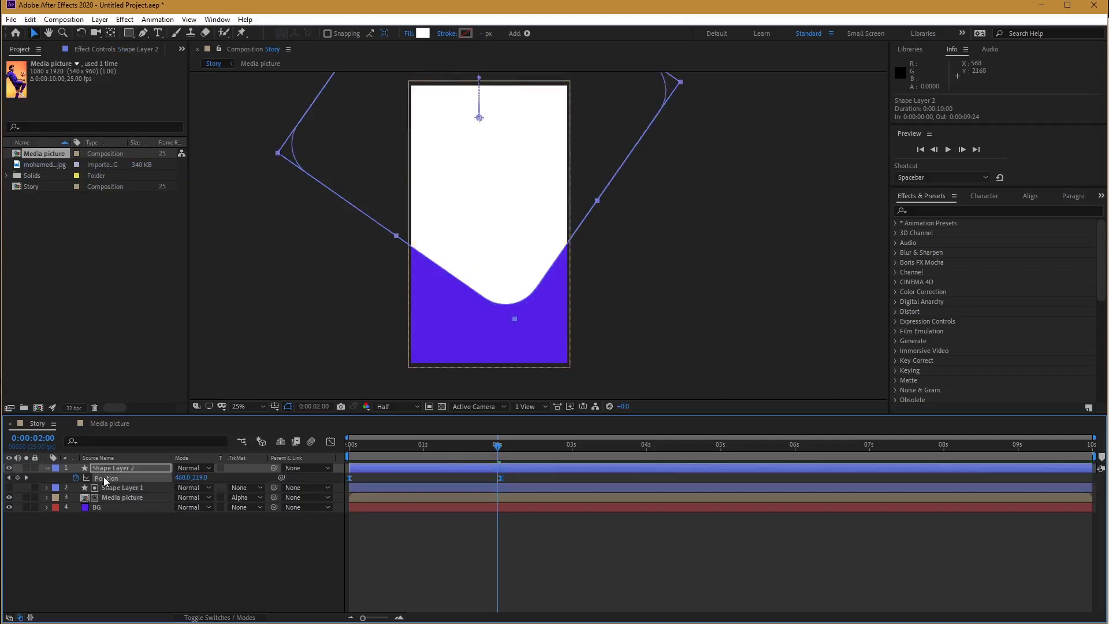
left_click(502, 446)
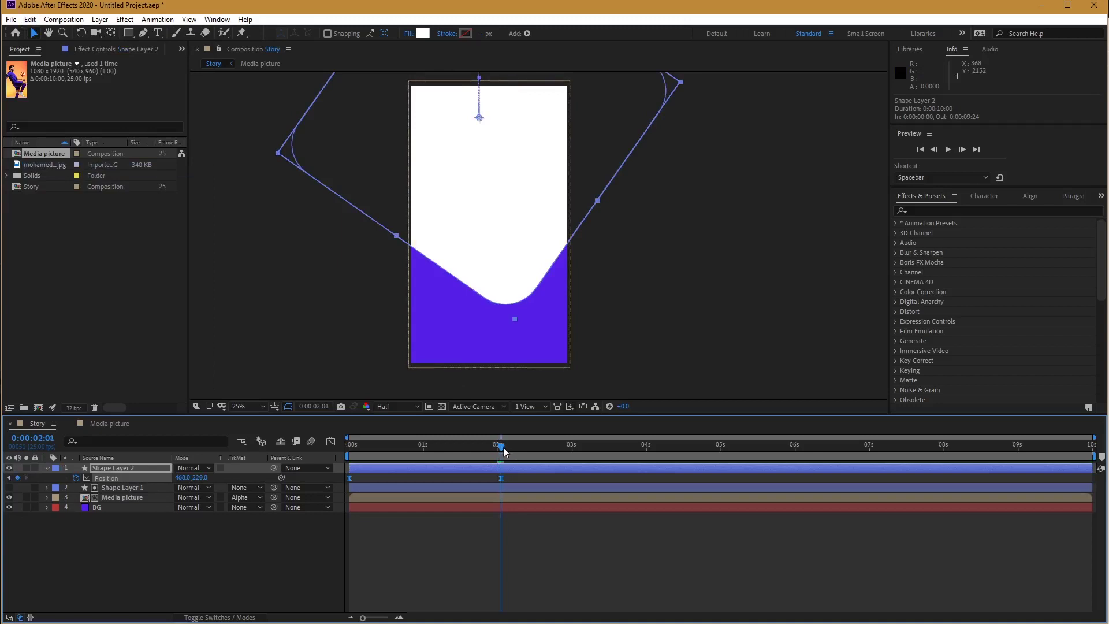
mouse_move(502, 447)
left_mouse_down()
mouse_move(490, 447)
mouse_move(501, 447)
left_mouse_up()
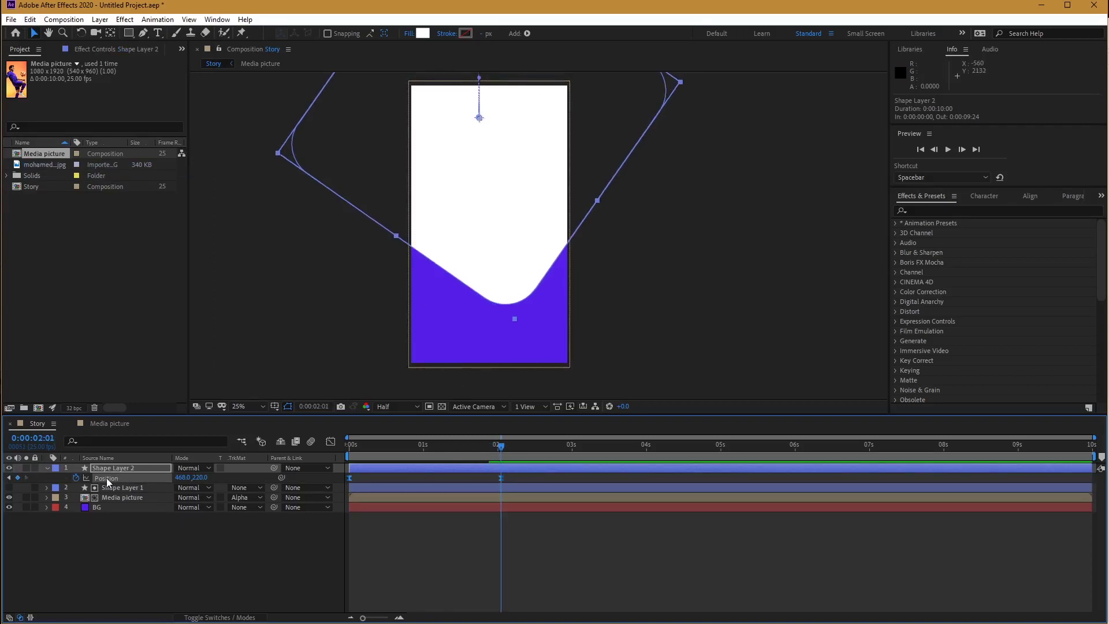
left_click_drag(505, 203, 470, 238)
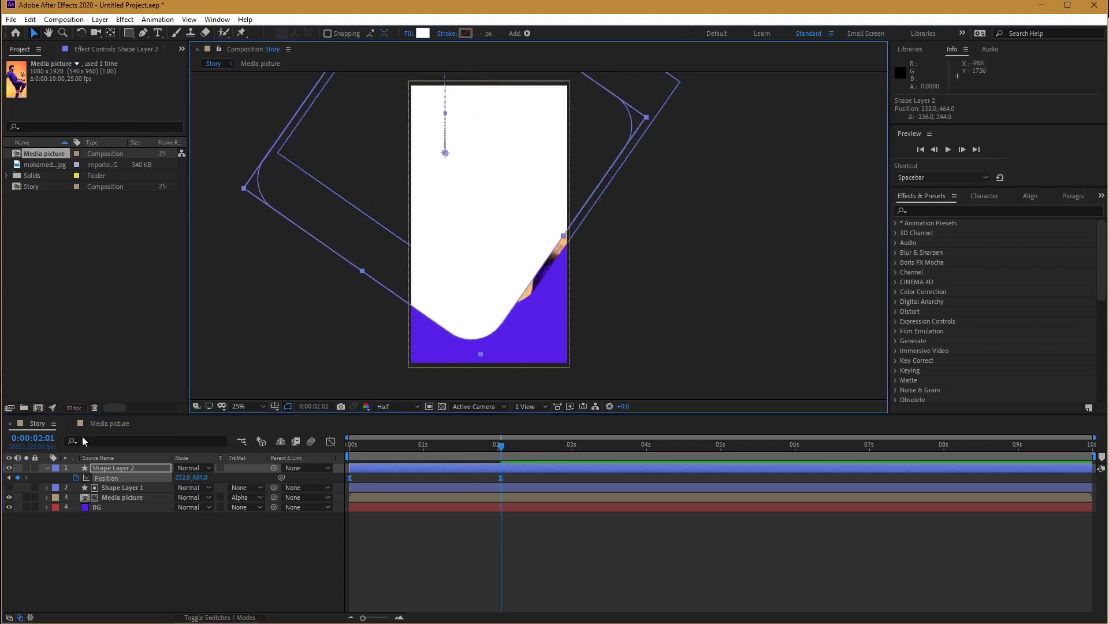
Try rotating Shape Layer 2 to 75° and moving it to about 824, 524 at 0:00:02:01.
left_click(46, 469)
left_click(47, 467)
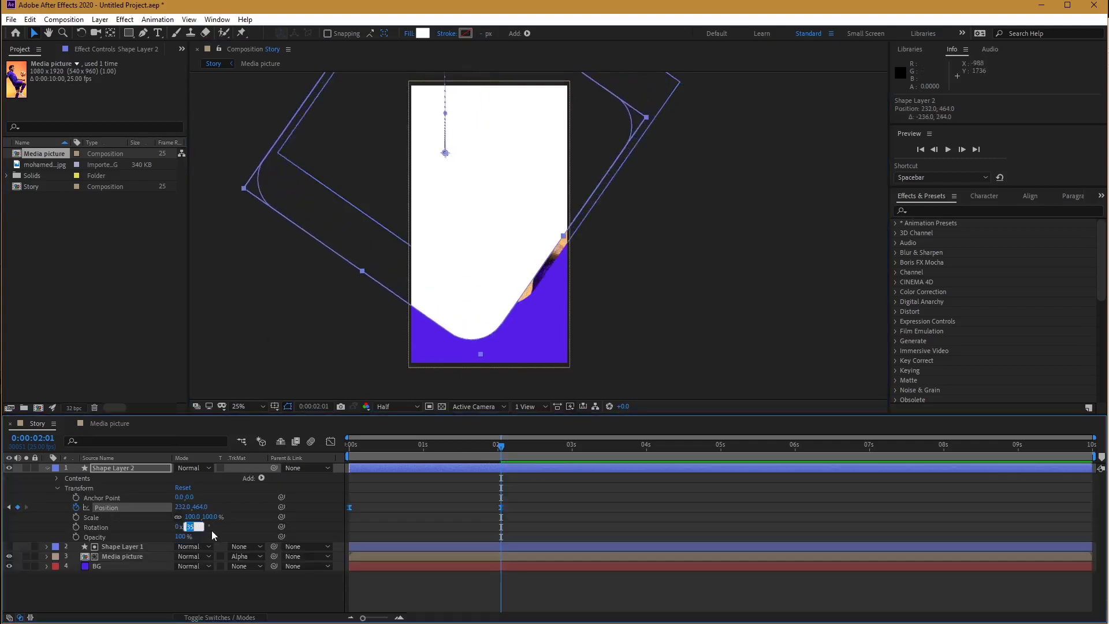
type("75")
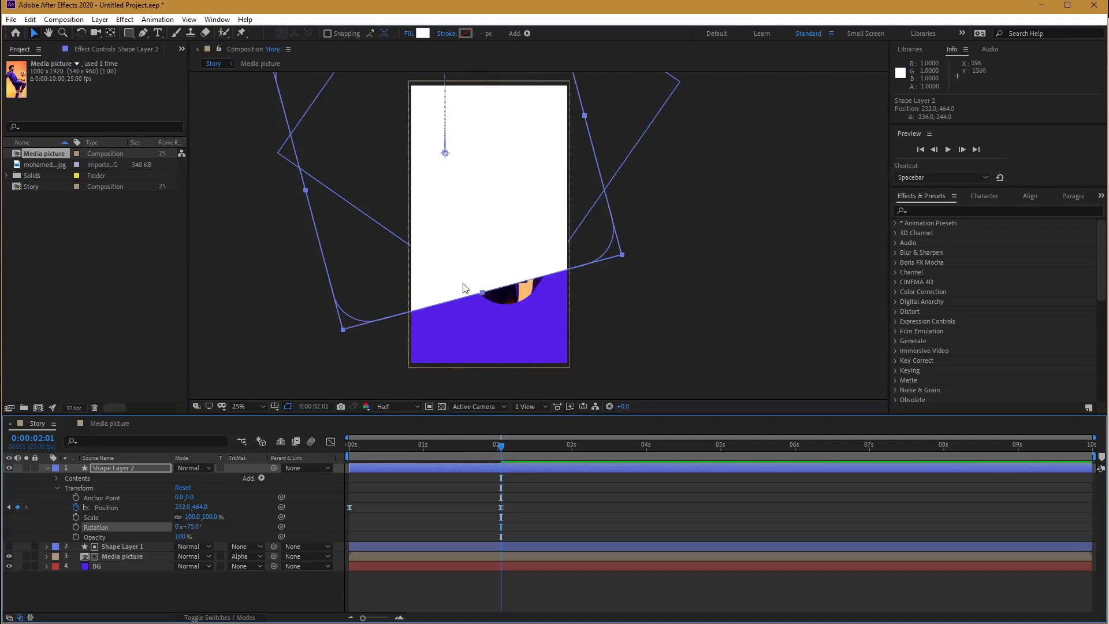
left_click_drag(422, 280, 507, 290)
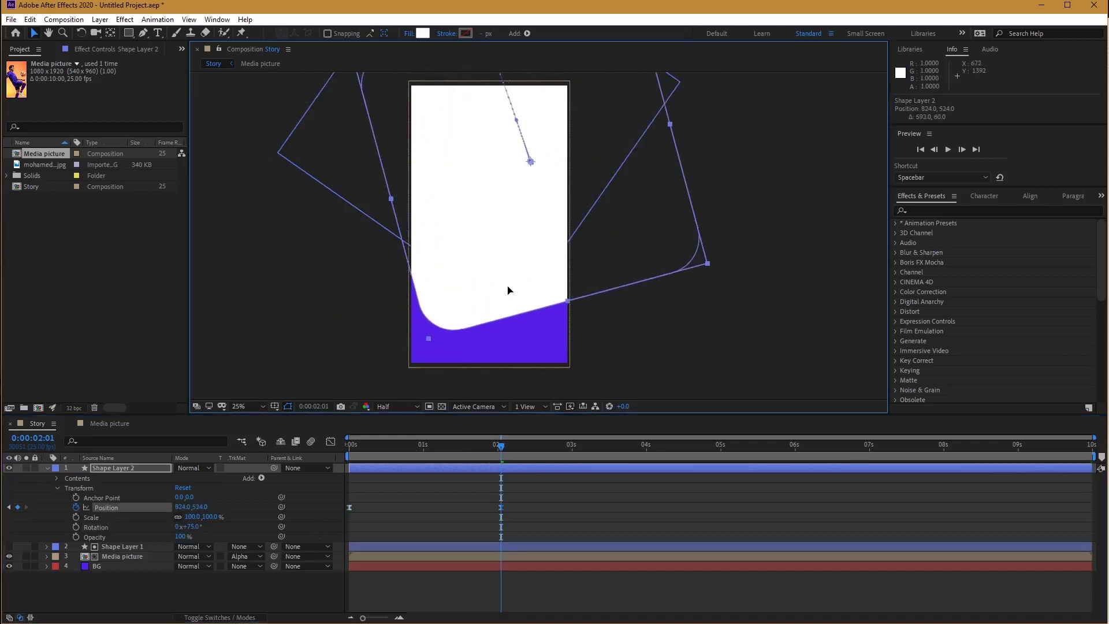
Try a 55° rotation for Shape Layer 2 and move the shape to about 536, 456.
left_click(193, 527)
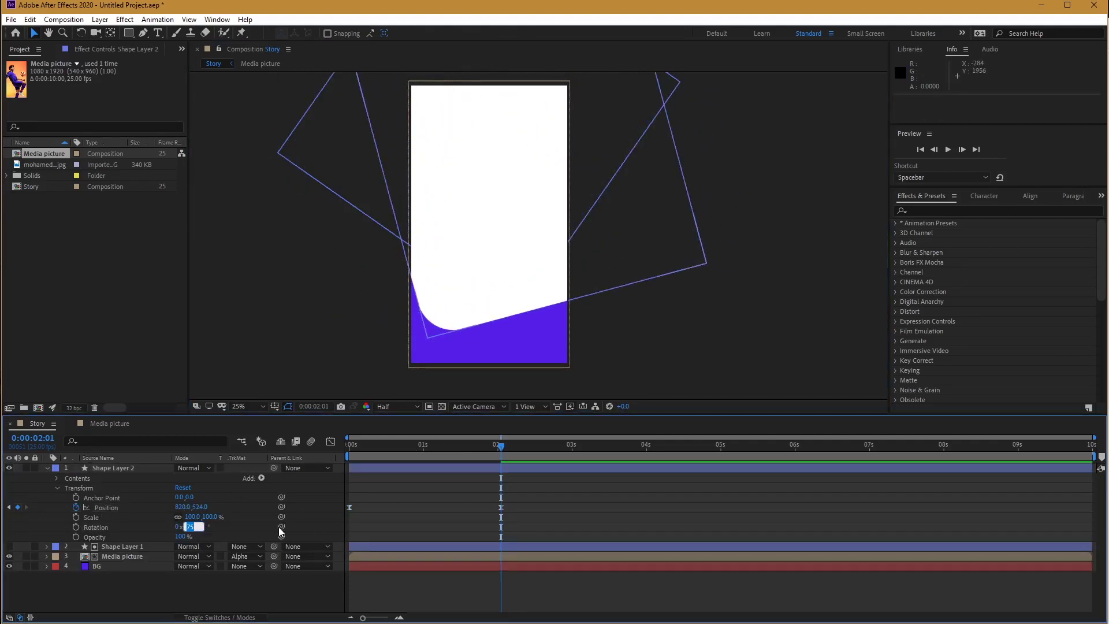
type("6")
key("BackSpace")
type("55")
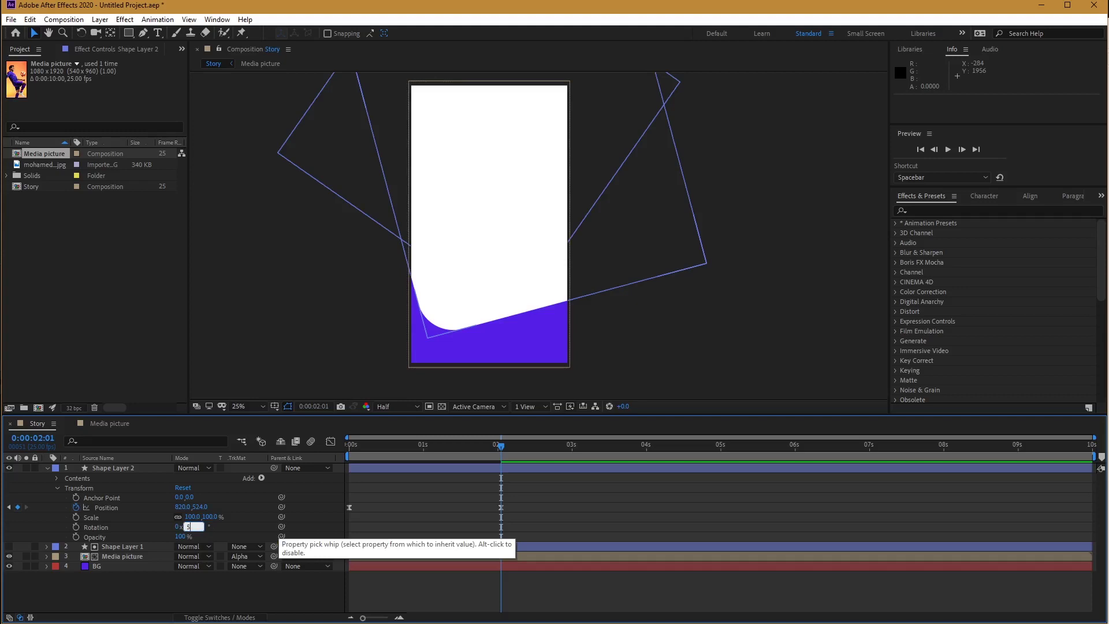
key("Return")
left_click_drag(511, 293, 469, 282)
Try Shape Layer 2 at 75° rotation again and lower the shape to about 716, 644.
left_click(193, 527)
type("75")
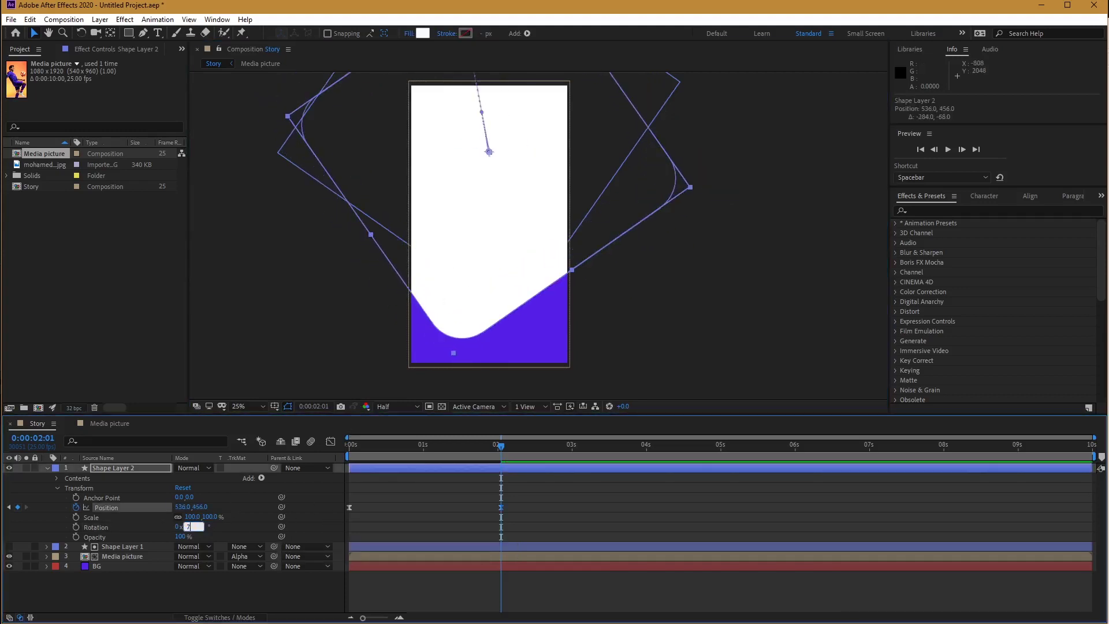
key("Return")
left_click_drag(480, 321, 450, 322)
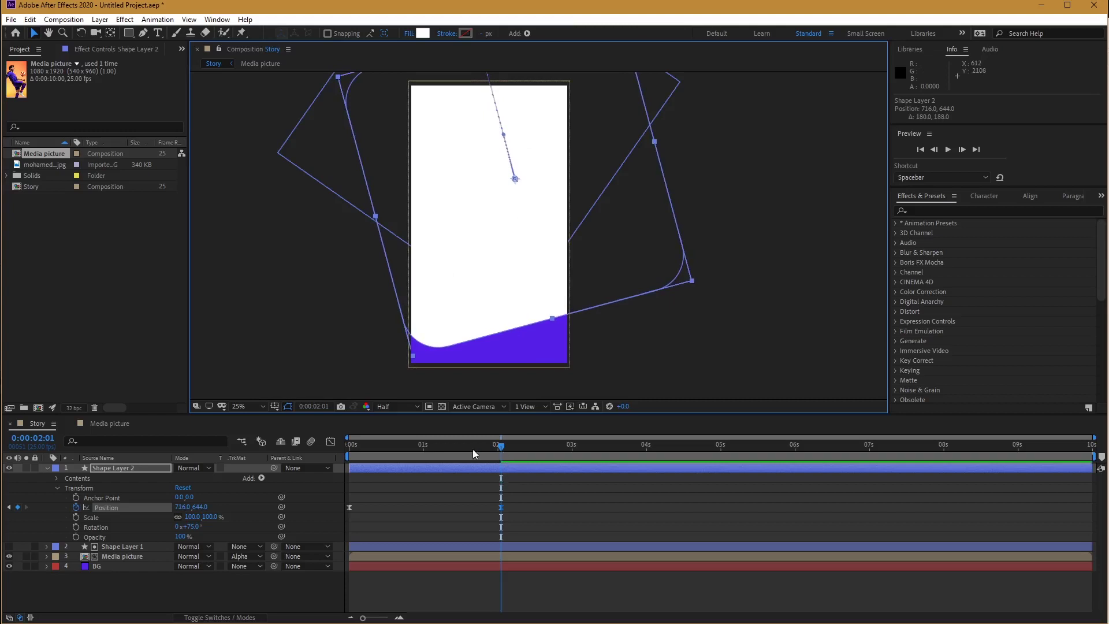
scroll(538, 204, "down", 2)
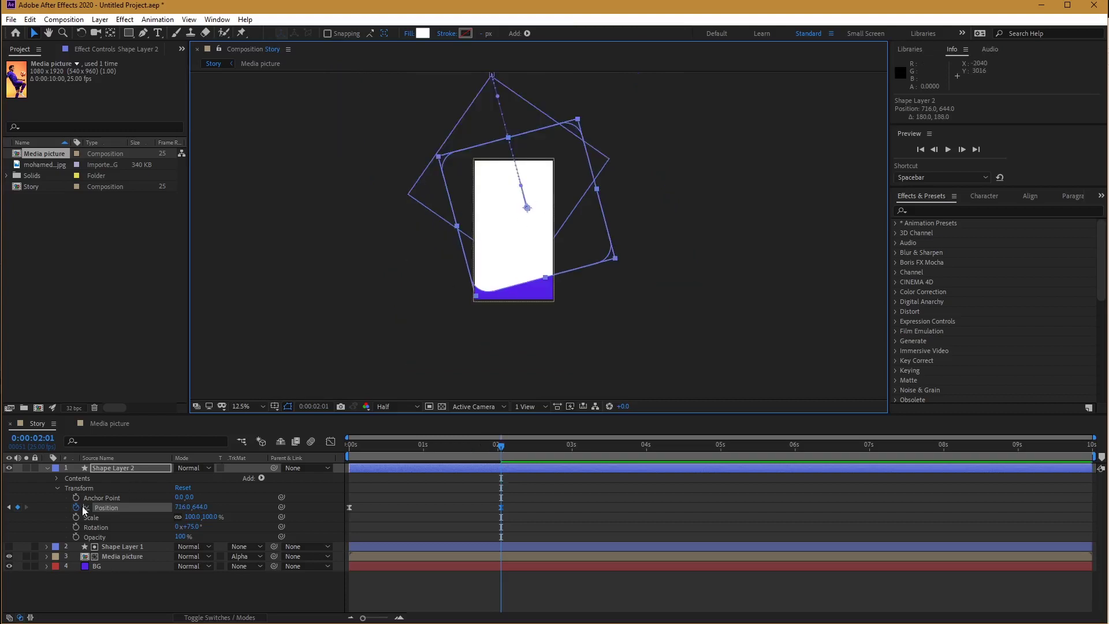
Undo the trial rotations and moves of Shape Layer 2 back to its 35° rotation.
key("ctrl+z")
key("ctrl+z")
key("ctrl+z")
key("ctrl+z")
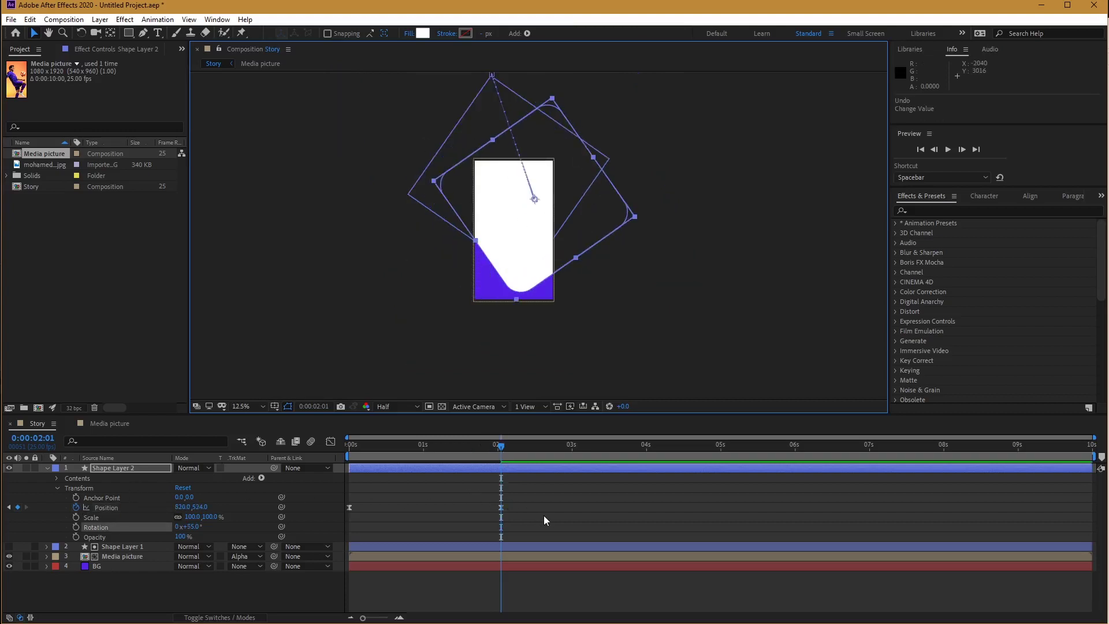
key("ctrl+z")
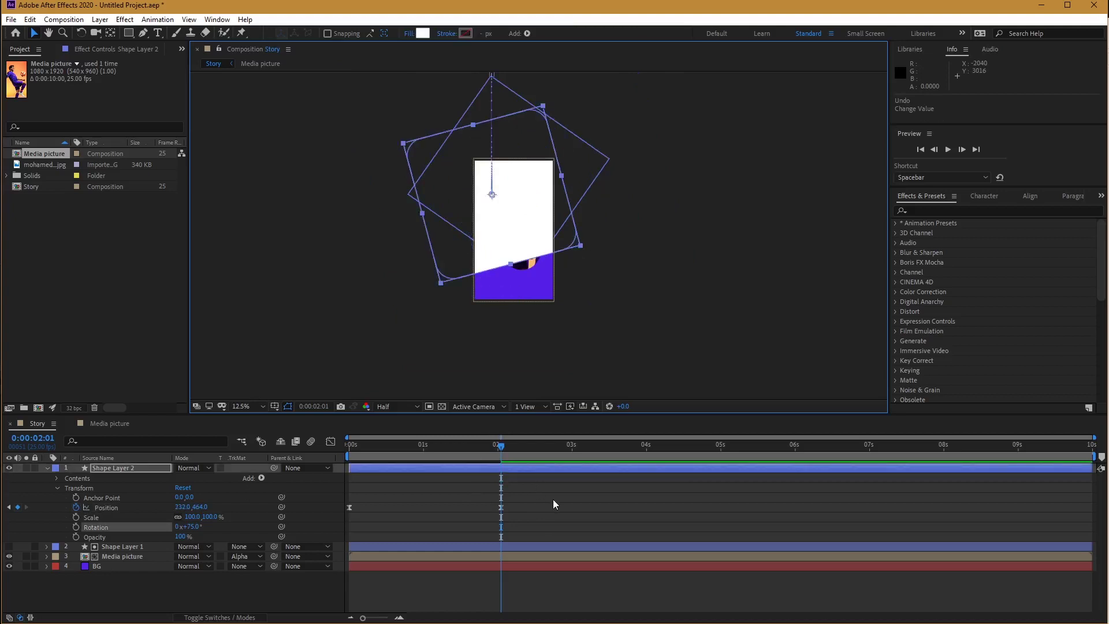
key("ctrl+z")
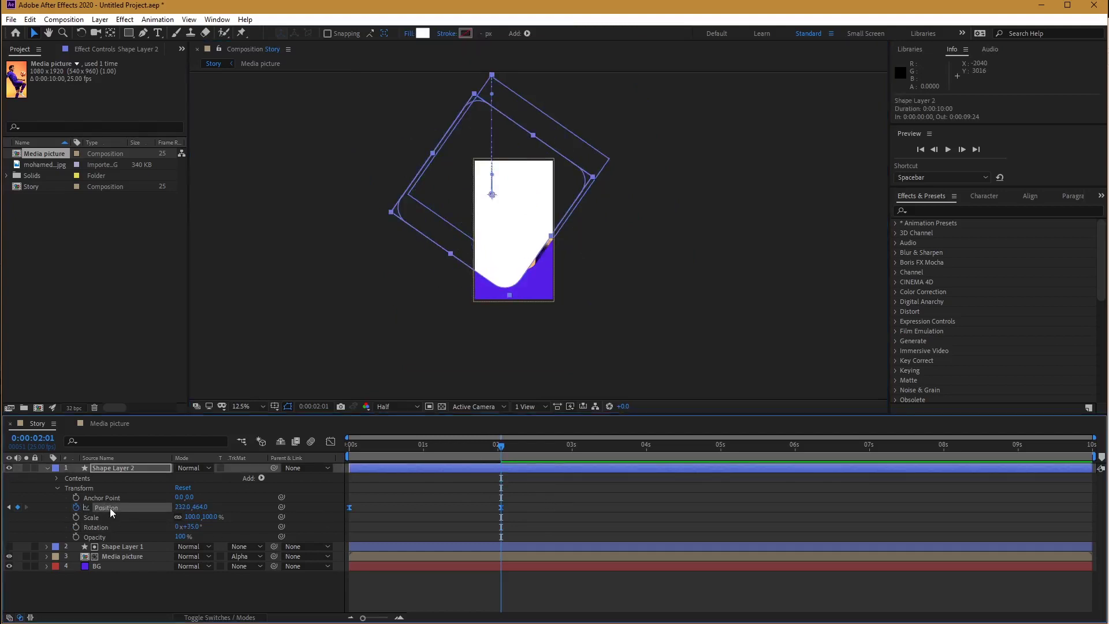
Shift Shape Layer 2 slightly to about 184, 464 and set its rotation to 75°.
left_click_drag(507, 247, 510, 221)
left_click(580, 355)
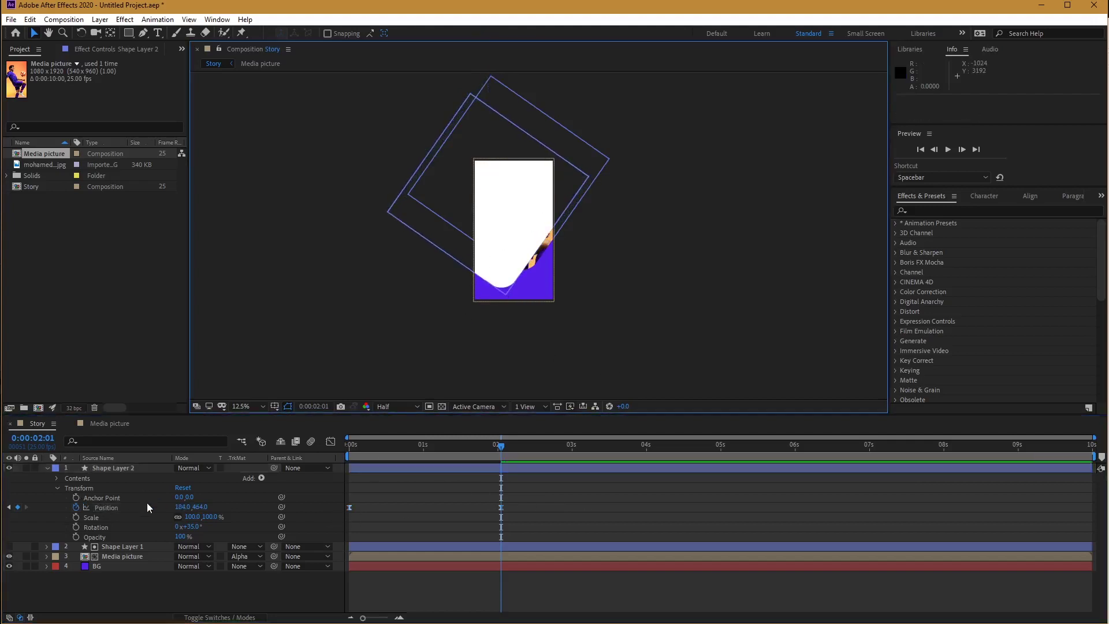
left_click(194, 522)
type("75")
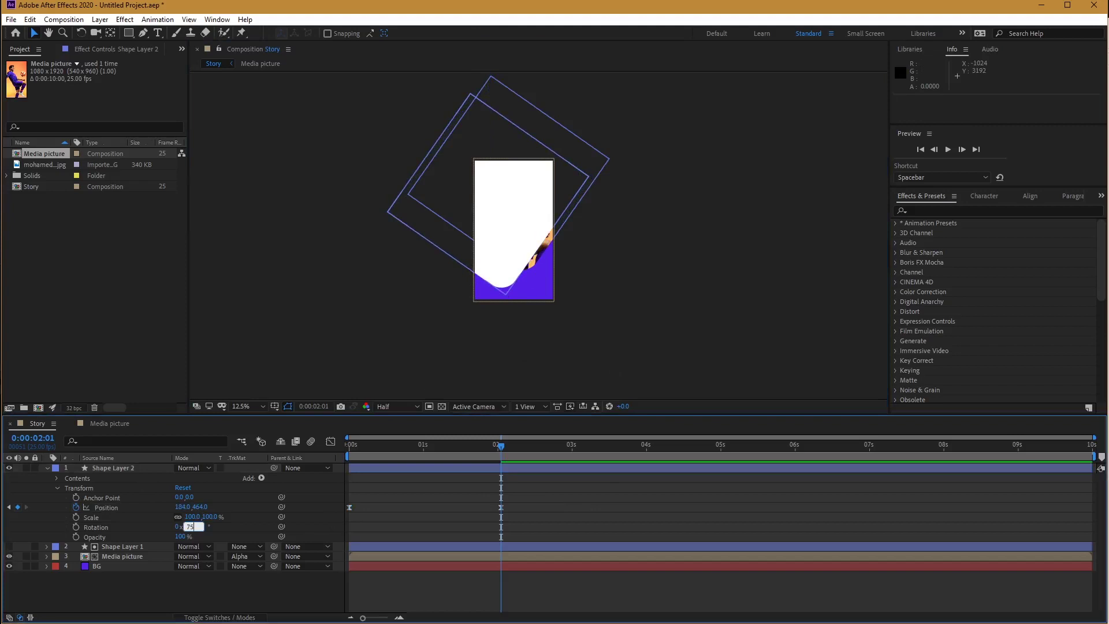
key("Return")
Select both position keyframes of Shape Layer 2 and shift its whole motion path so the shape sits at about 794, 600.
left_click(115, 507)
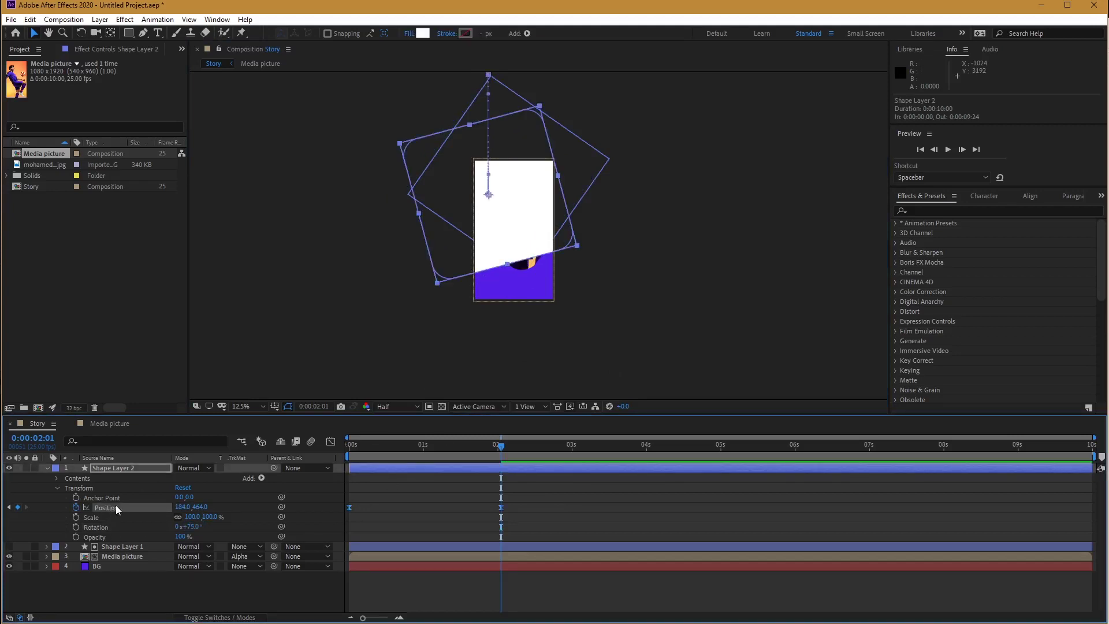
left_click_drag(513, 214, 562, 222)
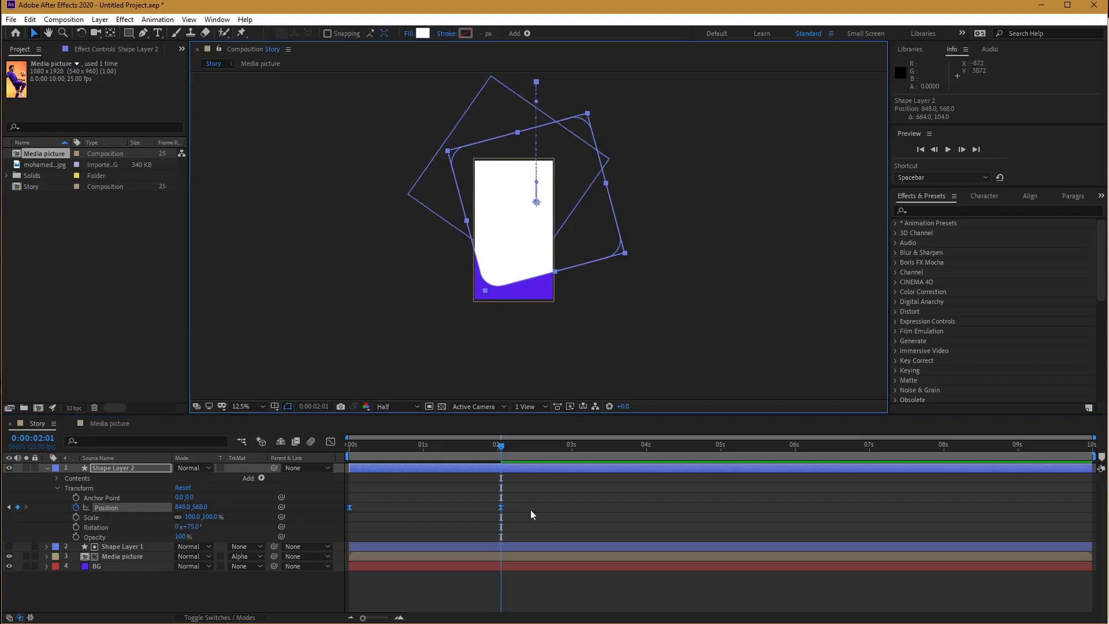
left_click_drag(494, 260, 488, 262)
Collapse Shape Layer 2's properties and place the layer between Media picture and BG.
left_click(50, 467)
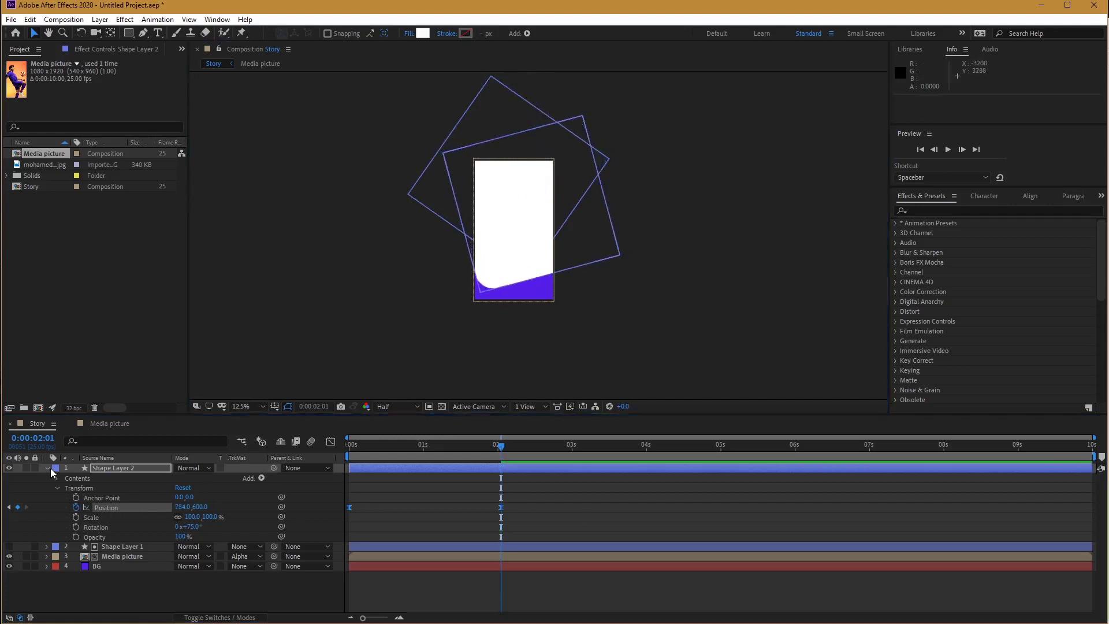
left_click(50, 468)
left_click_drag(98, 467, 129, 490)
scroll(519, 264, "up", 1)
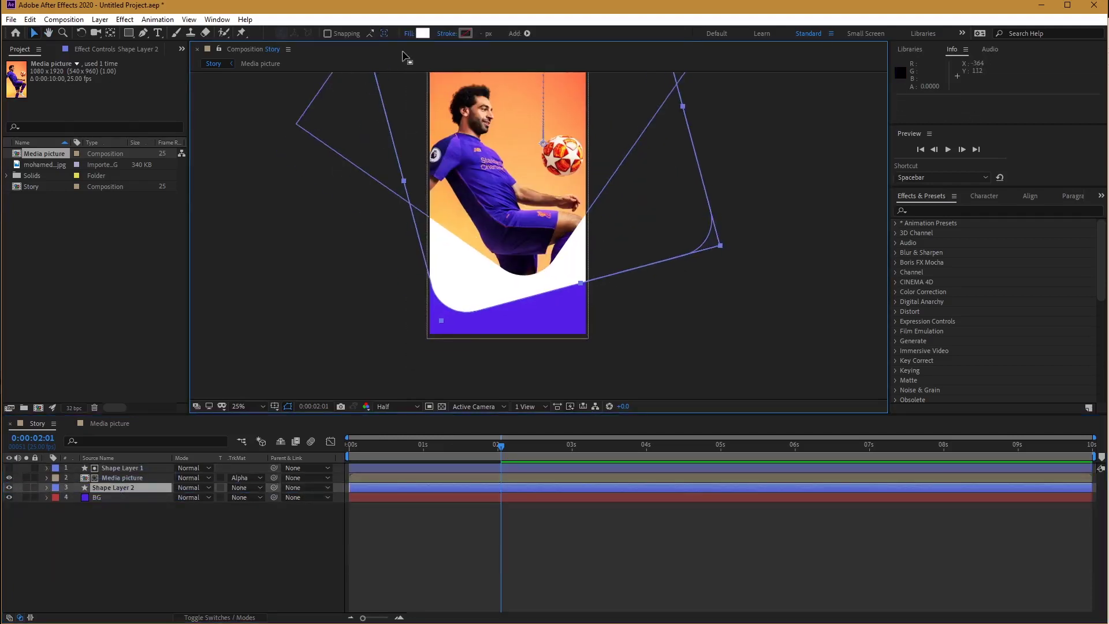
Change Shape Layer 2's fill from white to a fully saturated pinkish red.
left_click(423, 33)
left_click_drag(394, 331, 396, 310)
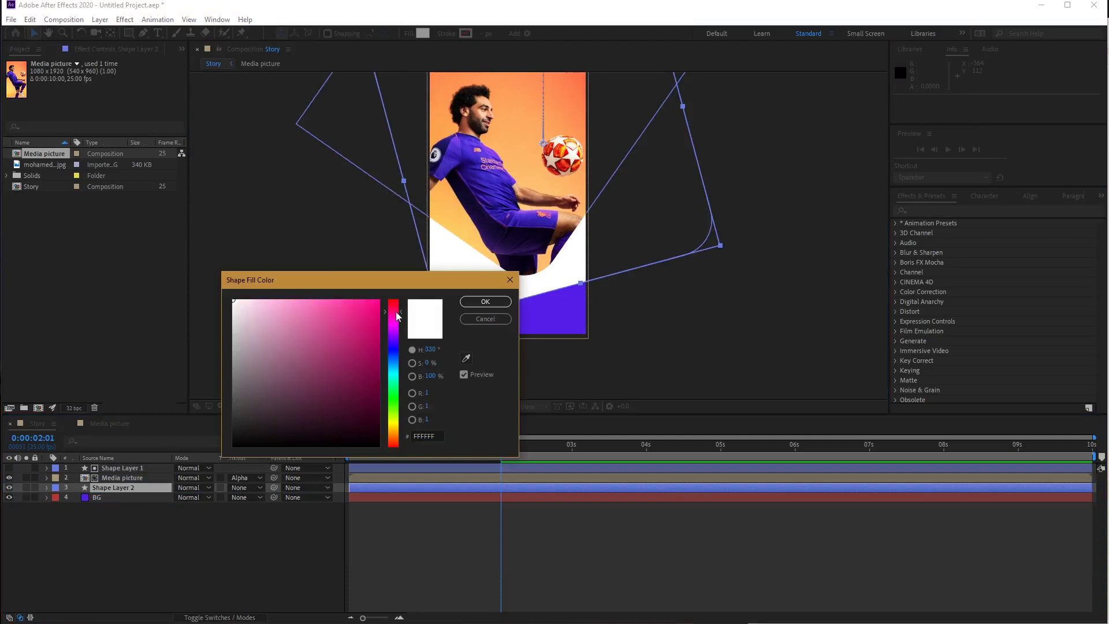
left_click(384, 299)
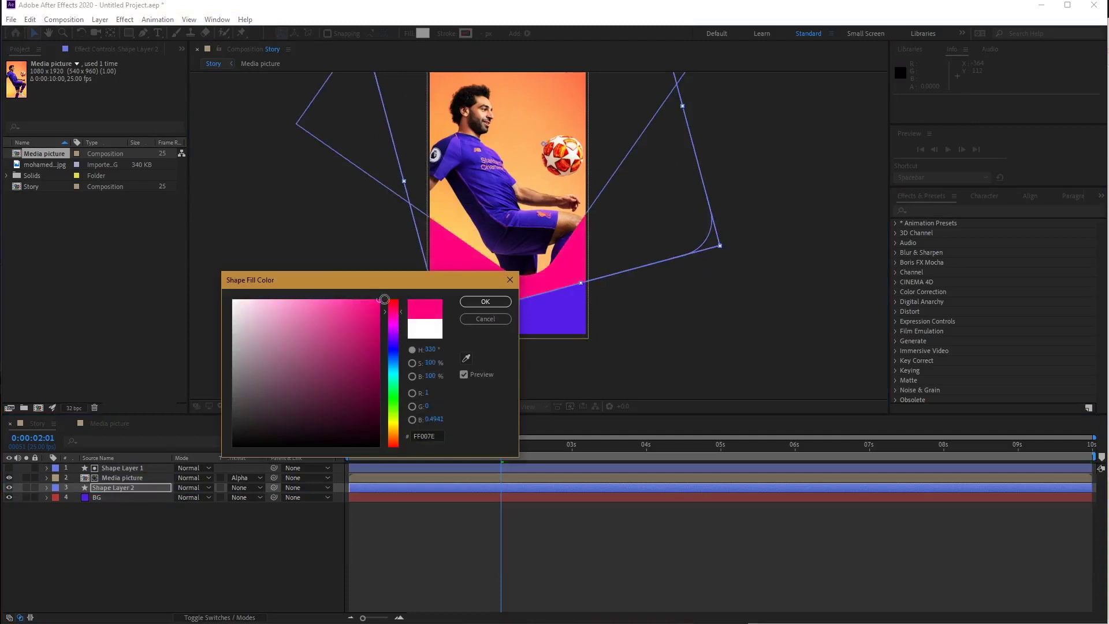
left_click(471, 301)
left_click_drag(503, 226, 485, 272)
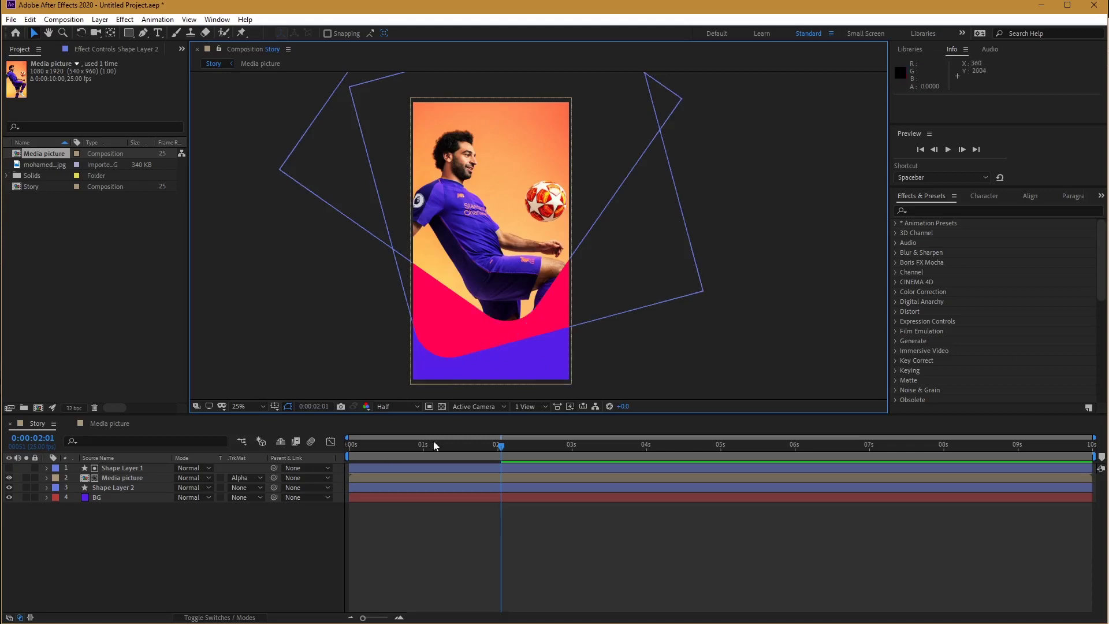
Preview the Story animation from the beginning with the coloured shape behind the picture.
key("Home")
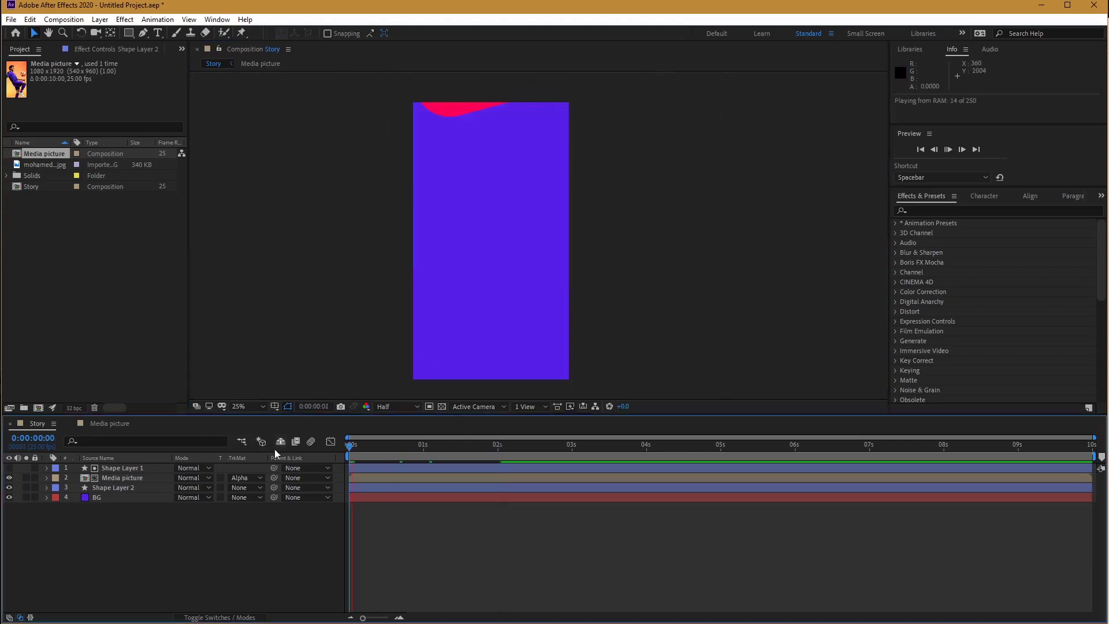
key("space")
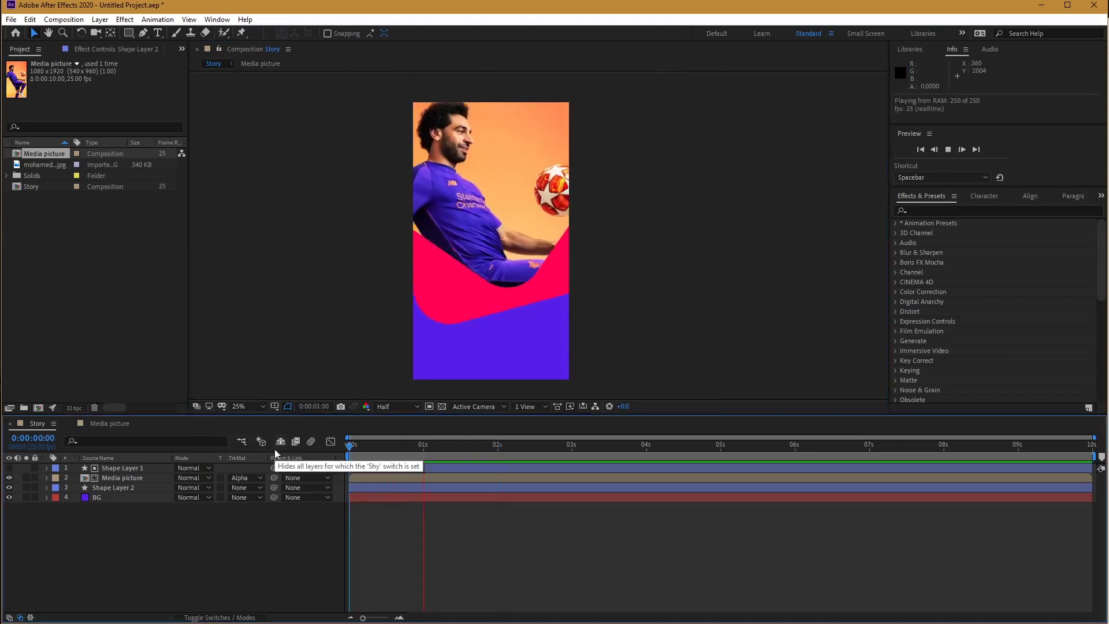
key("space")
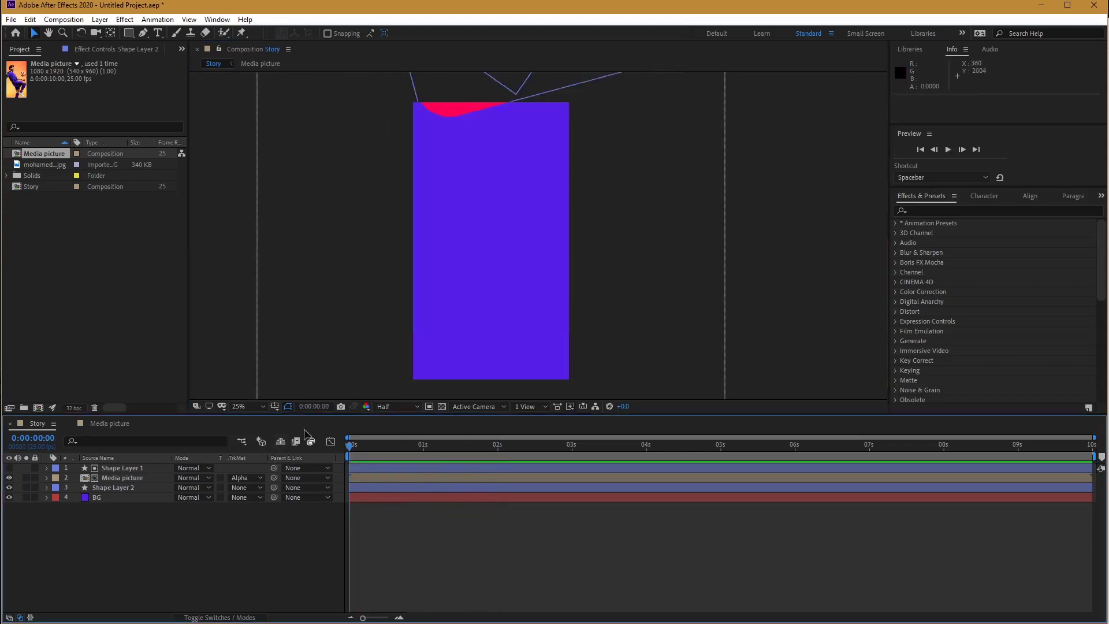
Delay Shape Layer 1 and Media picture together so they start at one second, and preview the staggered animation.
left_click(120, 467)
left_click(121, 476, "shift")
left_click_drag(359, 469, 437, 469)
key("space")
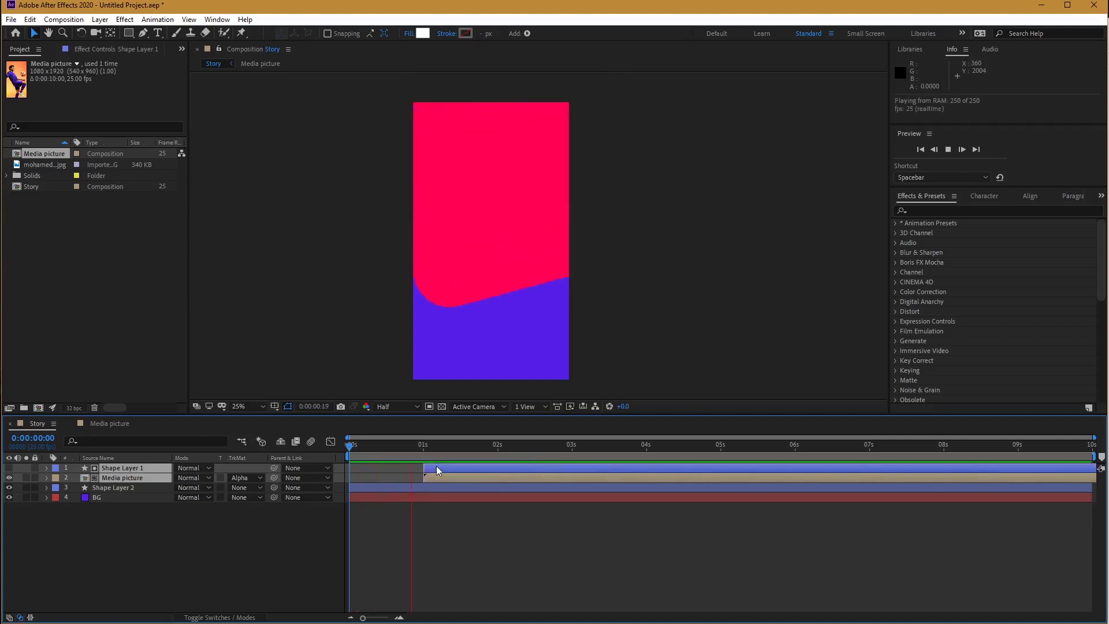
key("space")
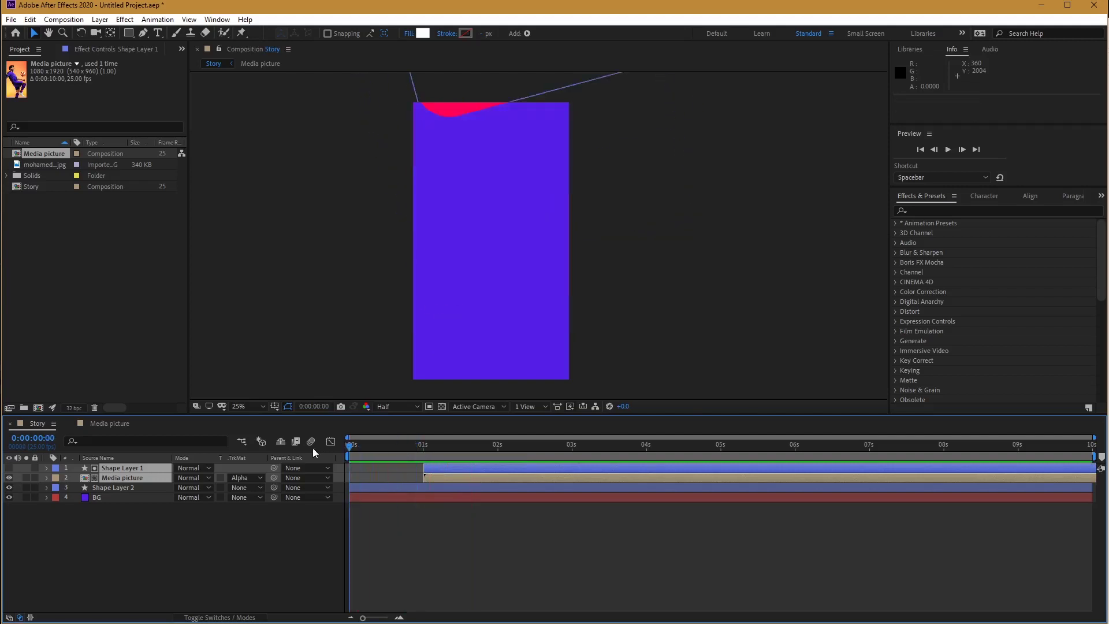
Set Shape Layer 2's position keyframe at 0:00 to 784, -1336 so the shape starts above the frame.
left_click(453, 105)
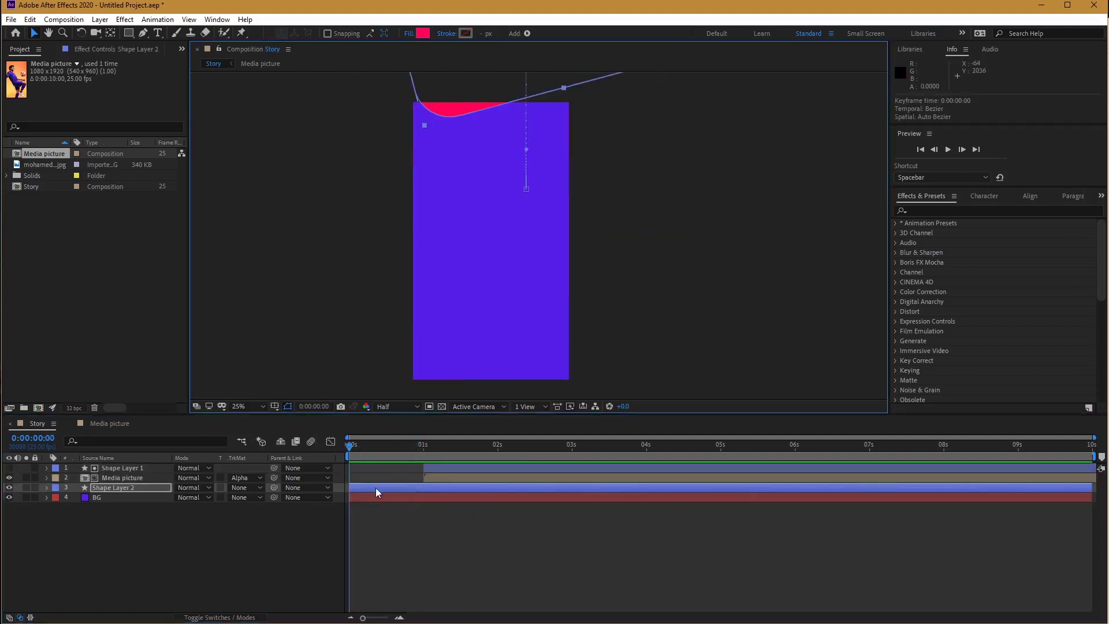
left_click(375, 487)
key("u")
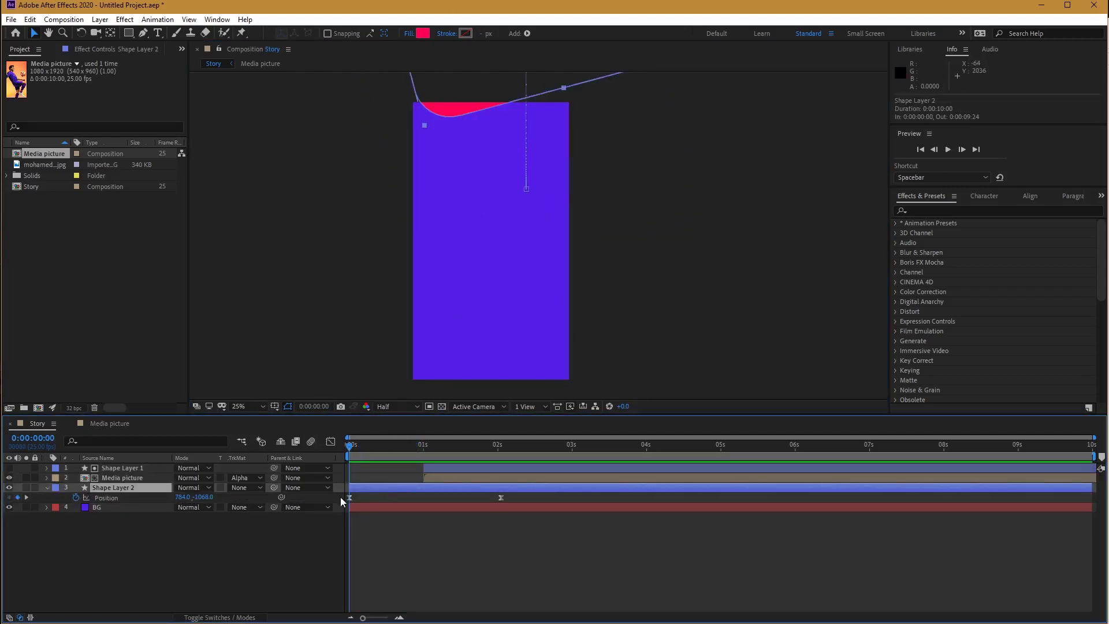
left_click(349, 497)
left_click_drag(212, 498, 57, 504)
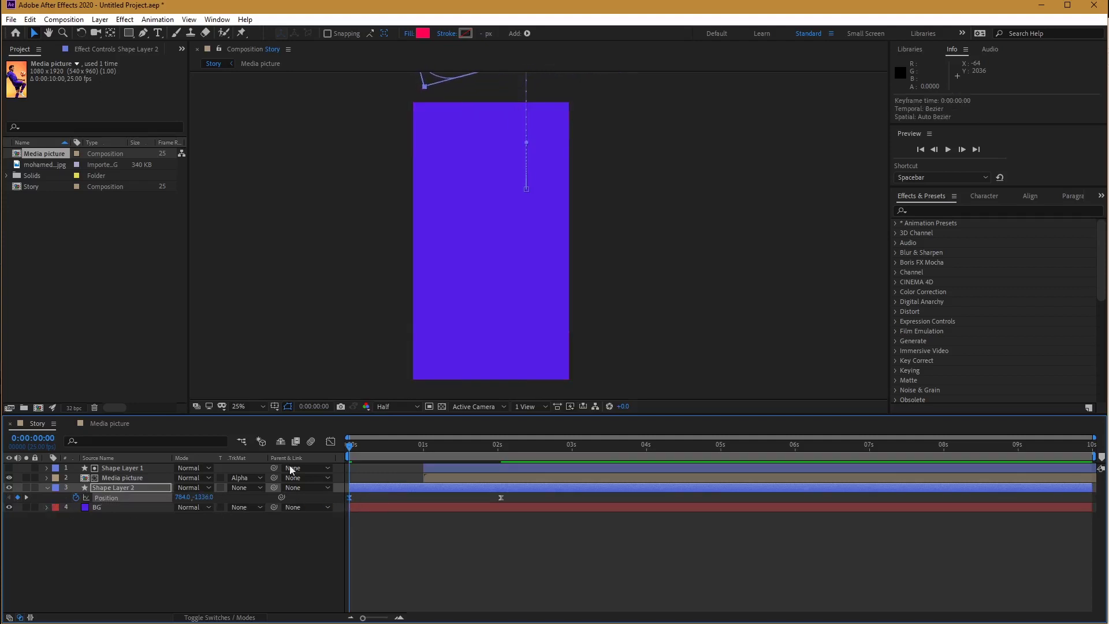
Preview the Story animation from the beginning, and set the current time to 0:00:03:04.
key("space")
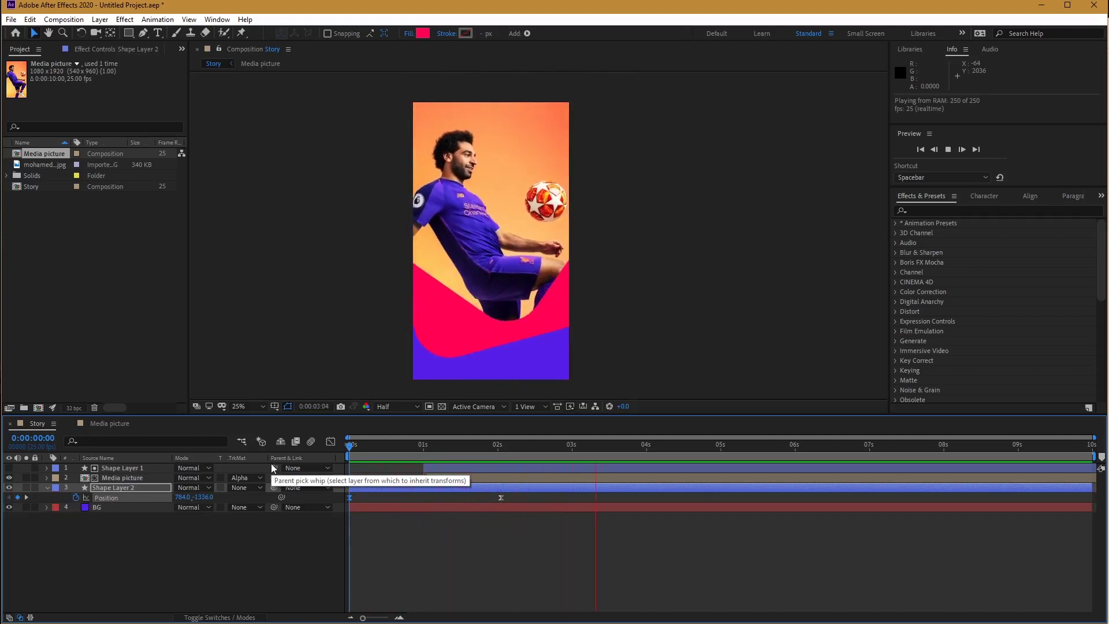
key("space")
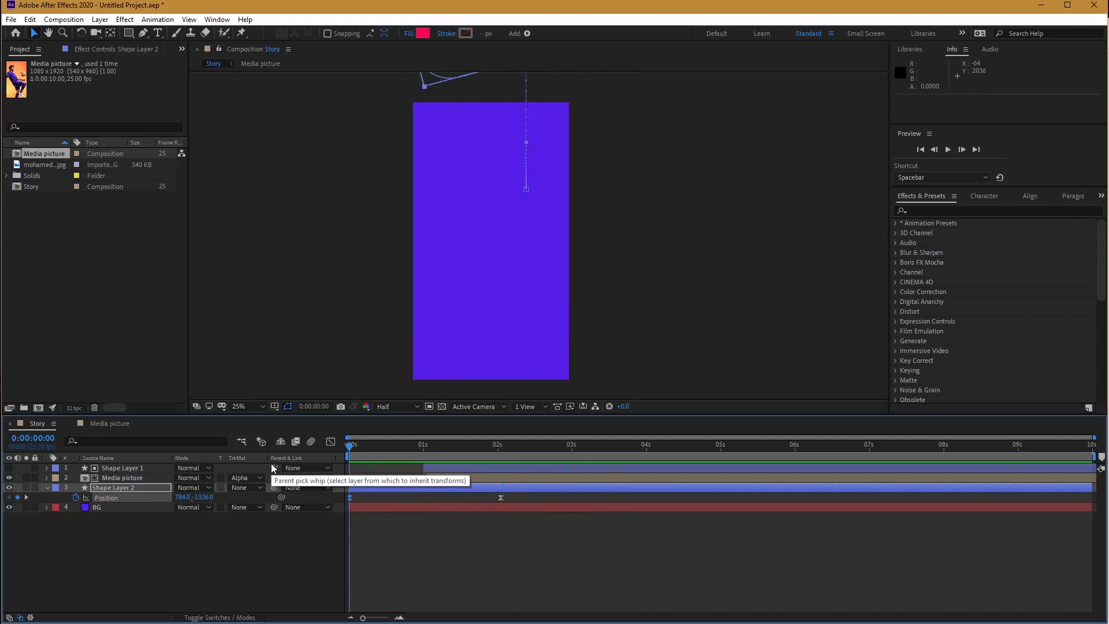
left_click(47, 487)
left_click(156, 544)
left_click_drag(374, 446, 584, 446)
left_click(417, 382)
Apply a Drop Shadow effect to Shape Layer 2 in the Story composition.
left_click(113, 488)
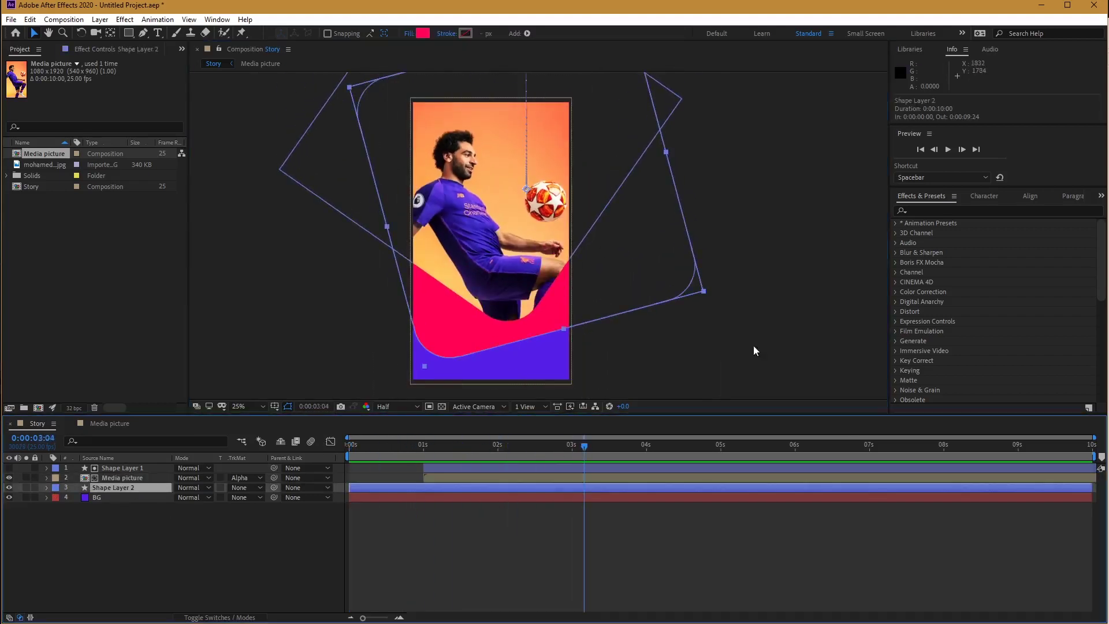
left_click(922, 209)
type("drop sha")
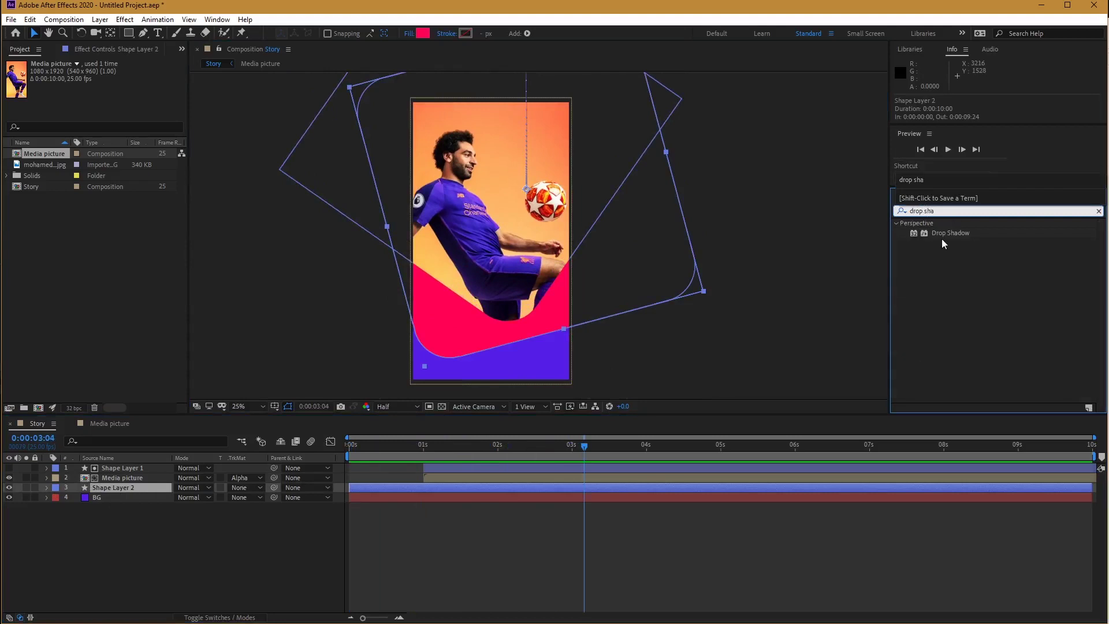
left_click_drag(947, 233, 158, 487)
Set Shape Layer 2's drop shadow to a direction of 157°, a distance of 64 and a softness of 39.
scroll(552, 348, "up", 2)
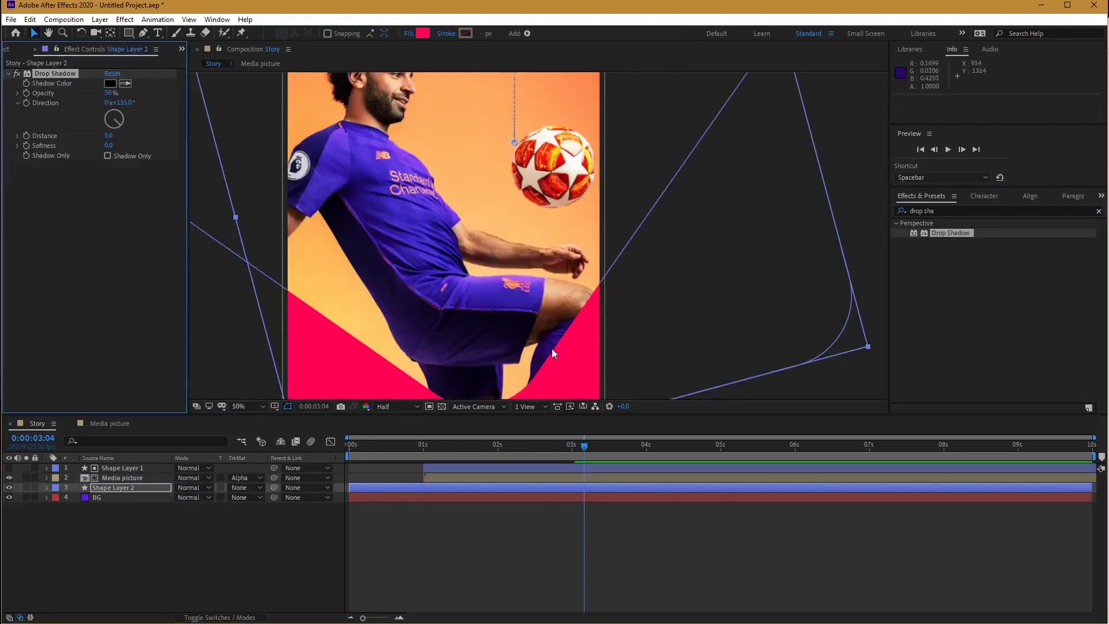
left_click_drag(552, 348, 543, 141)
left_click_drag(111, 148, 60, 146)
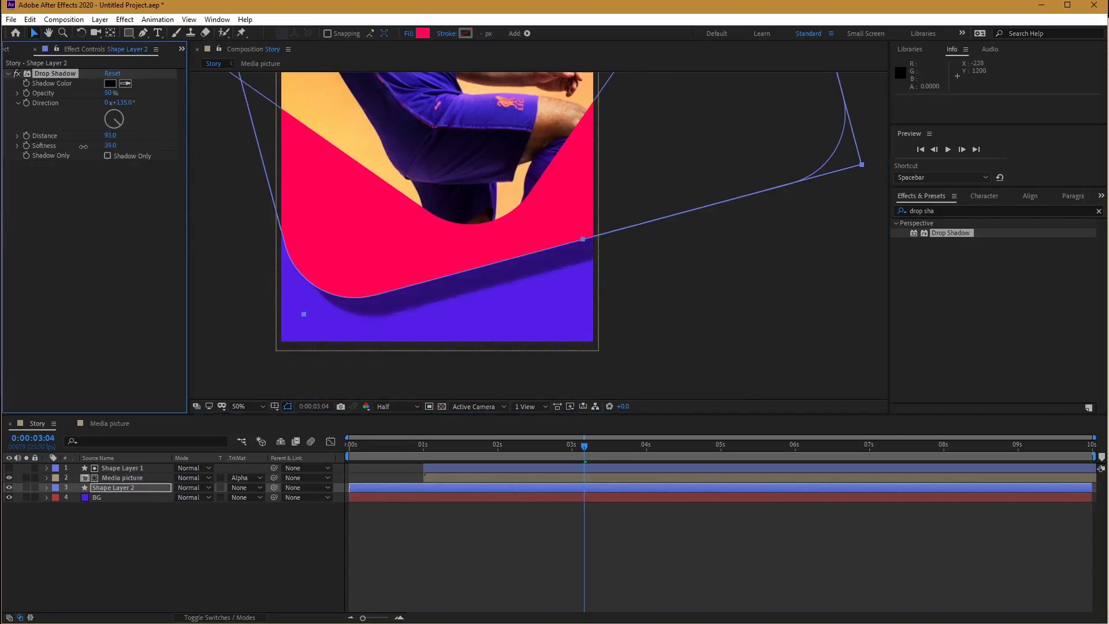
left_click_drag(123, 127, 96, 138)
key("comma")
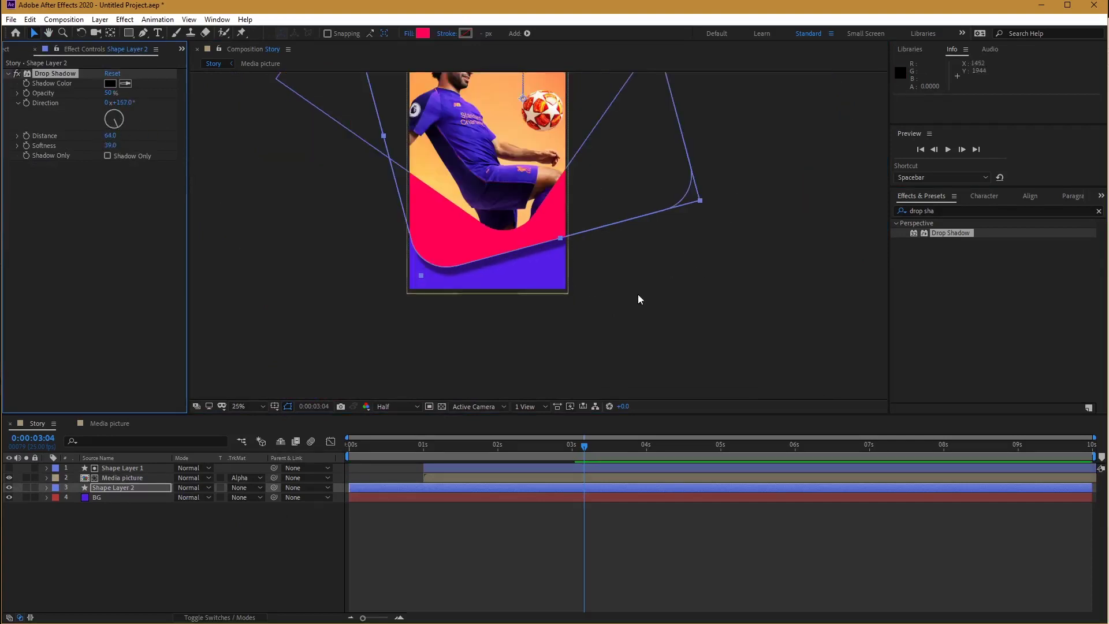
left_click(656, 278)
left_click(497, 247)
left_click(137, 536)
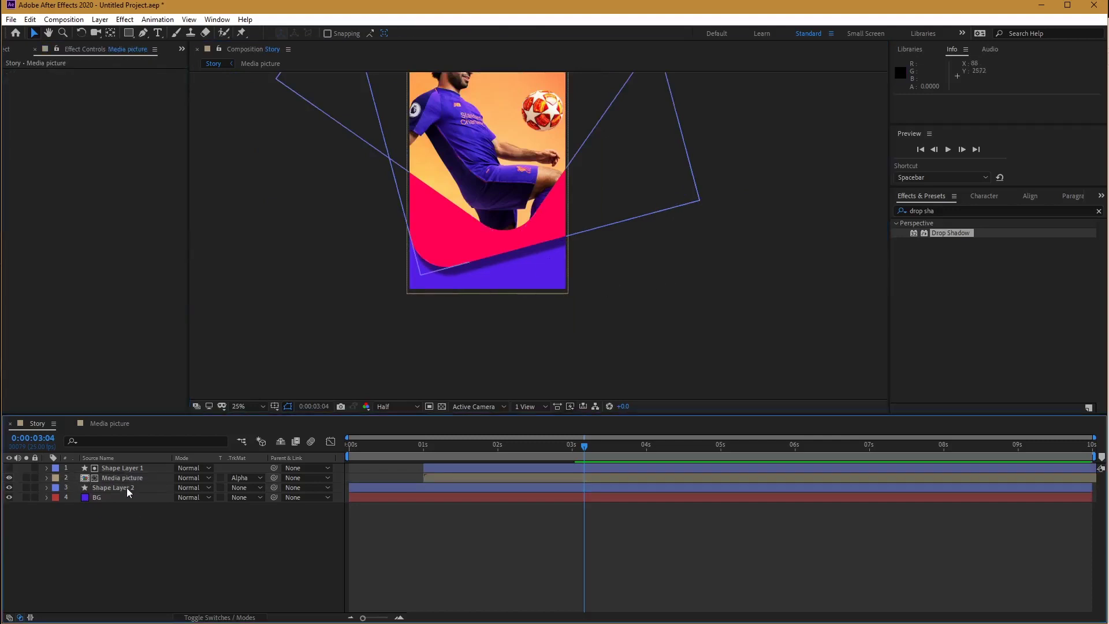
Give Shape Layer 2 a solid white stroke and adjust its width.
left_click(127, 487)
left_click(465, 34)
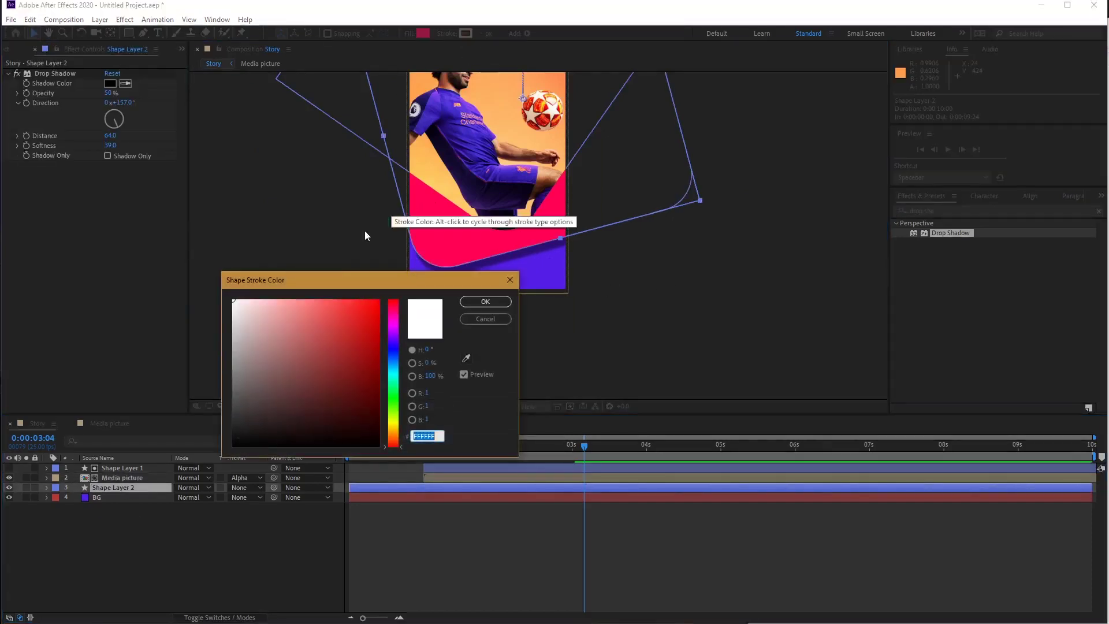
left_click(465, 301)
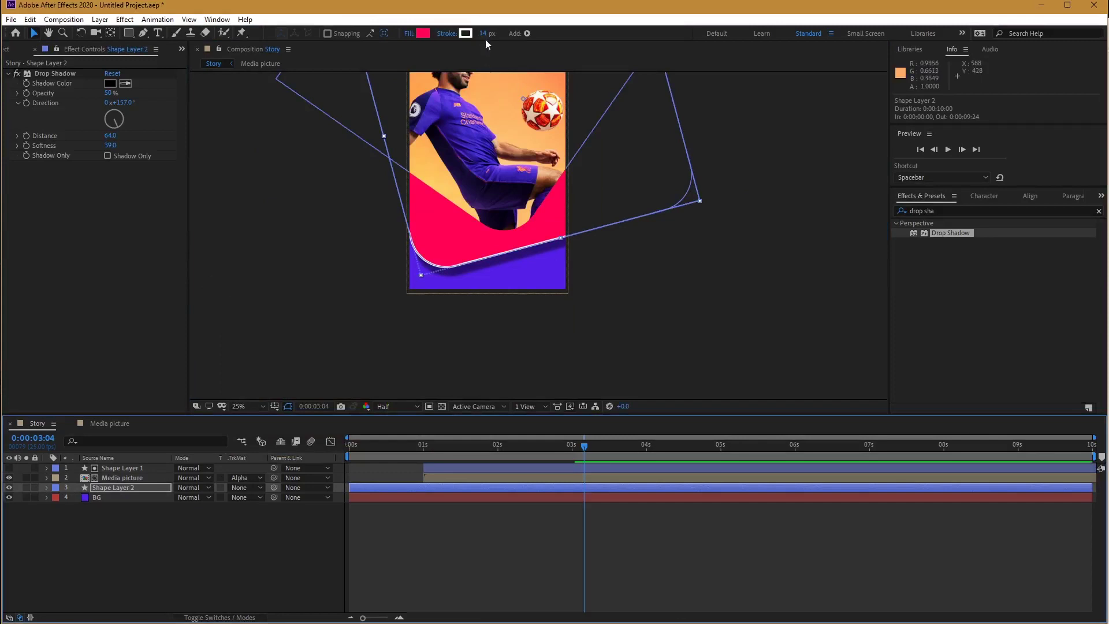
left_click_drag(483, 34, 488, 34)
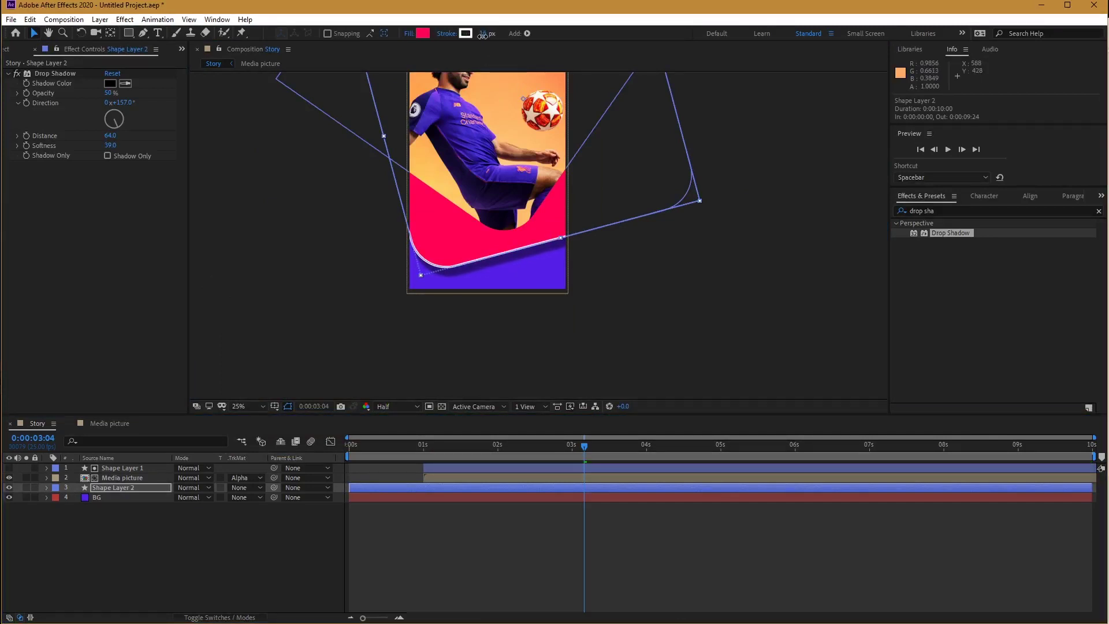
Preview the Story animation in an enlarged composition view to examine the shape's stroke and drop shadow.
left_click(730, 304)
scroll(671, 275, "up", 3)
key("grave")
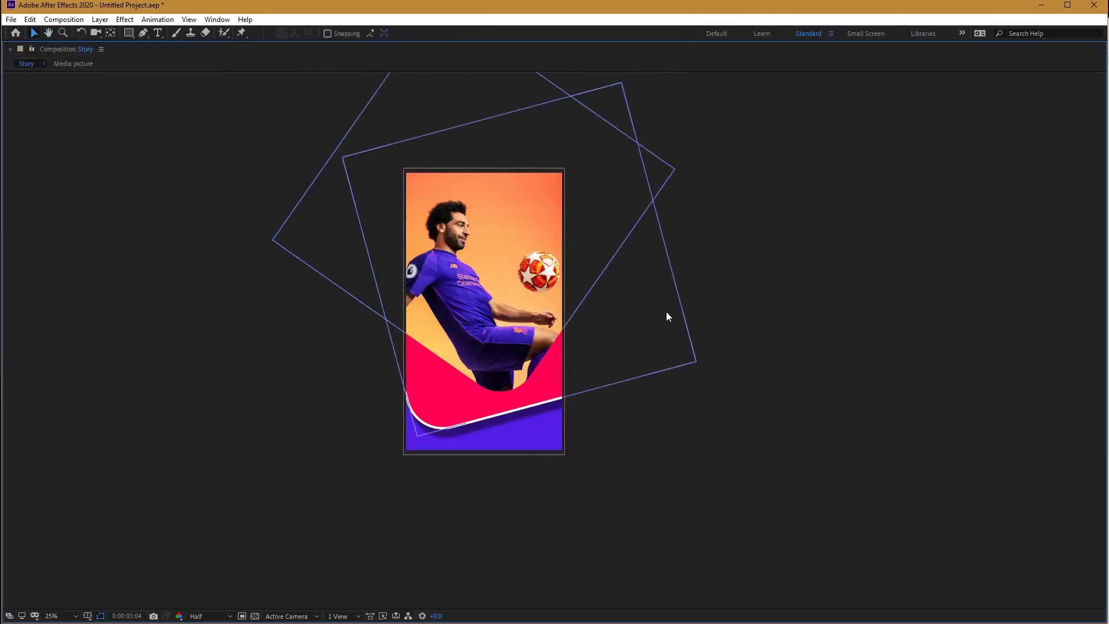
key("period")
key("space")
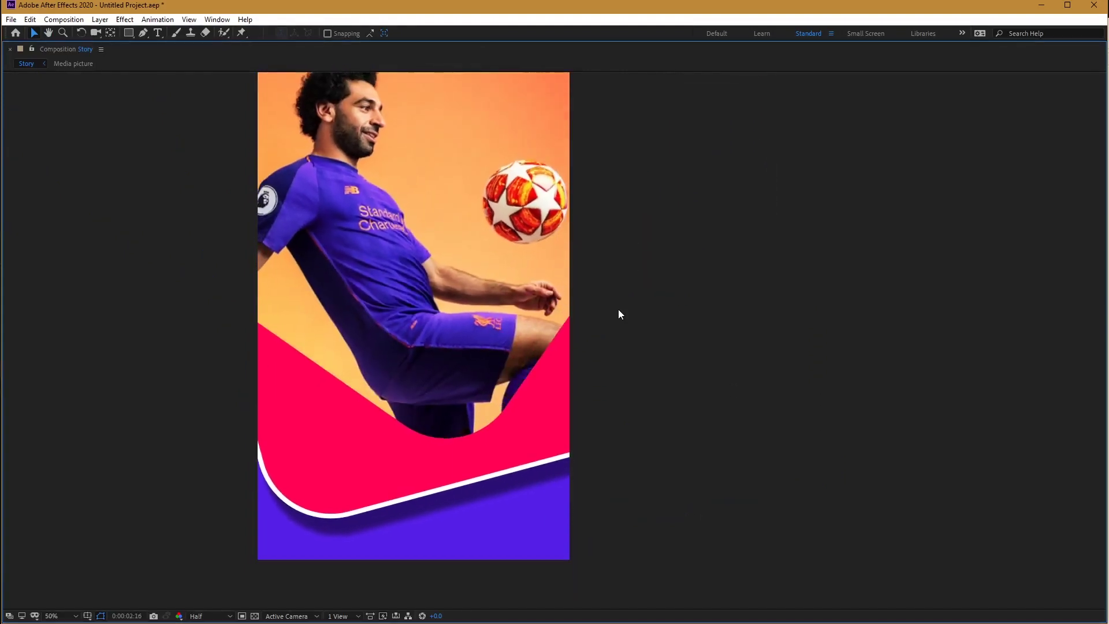
key("space")
key("grave")
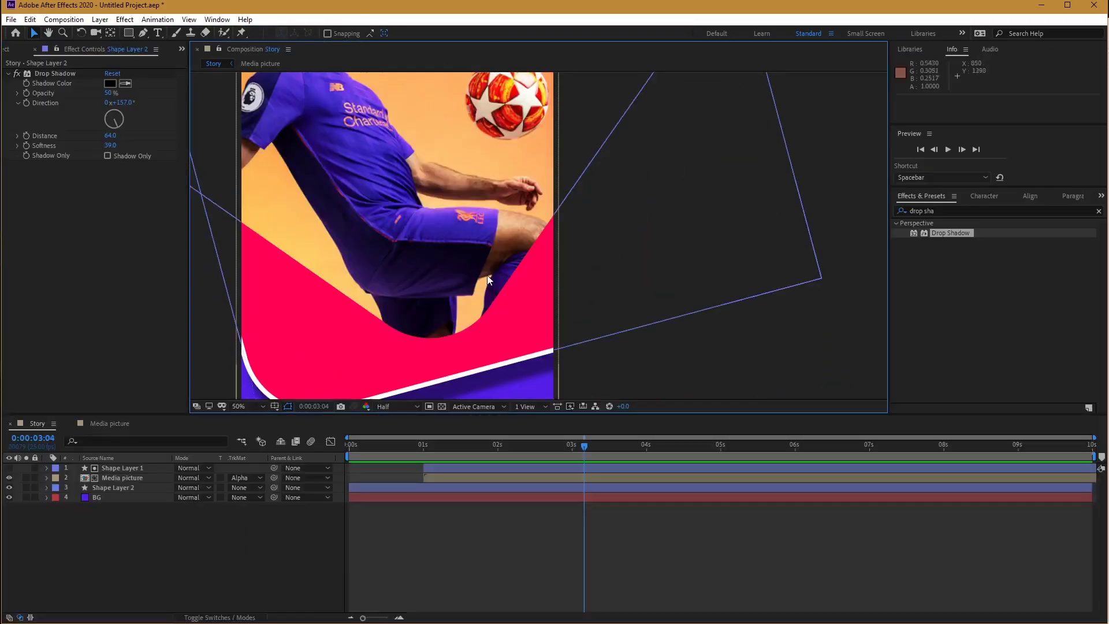
scroll(488, 280, "down", 2)
left_click_drag(526, 269, 571, 269)
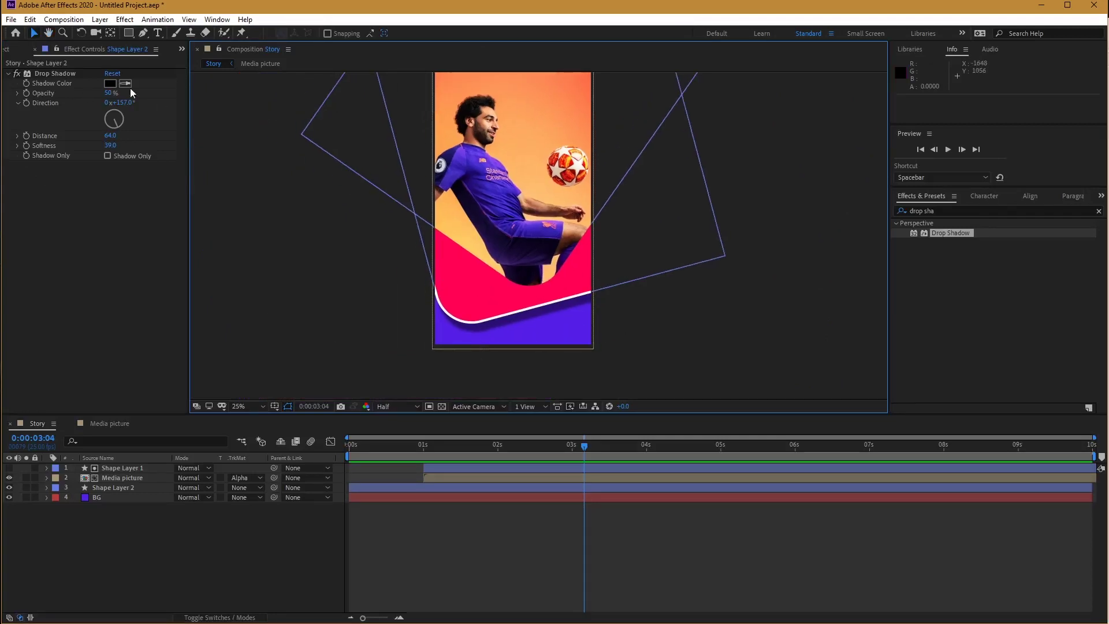
Create a new 1080 x 100 px composition named text 1 at 25 fps with a ten-second duration.
left_click(11, 49)
right_click(54, 225)
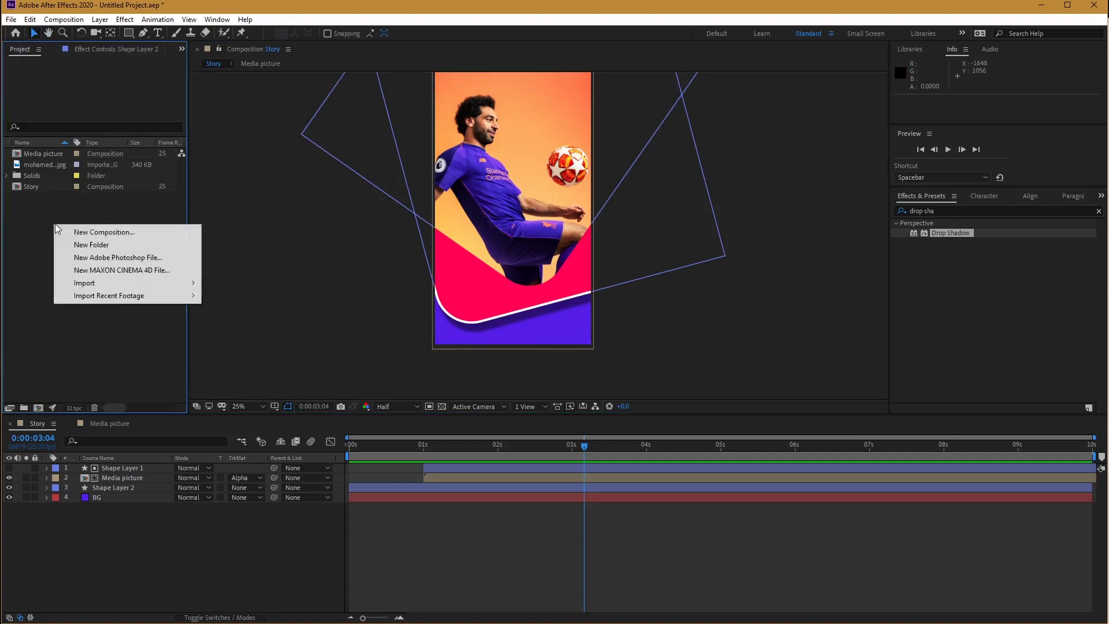
left_click(108, 232)
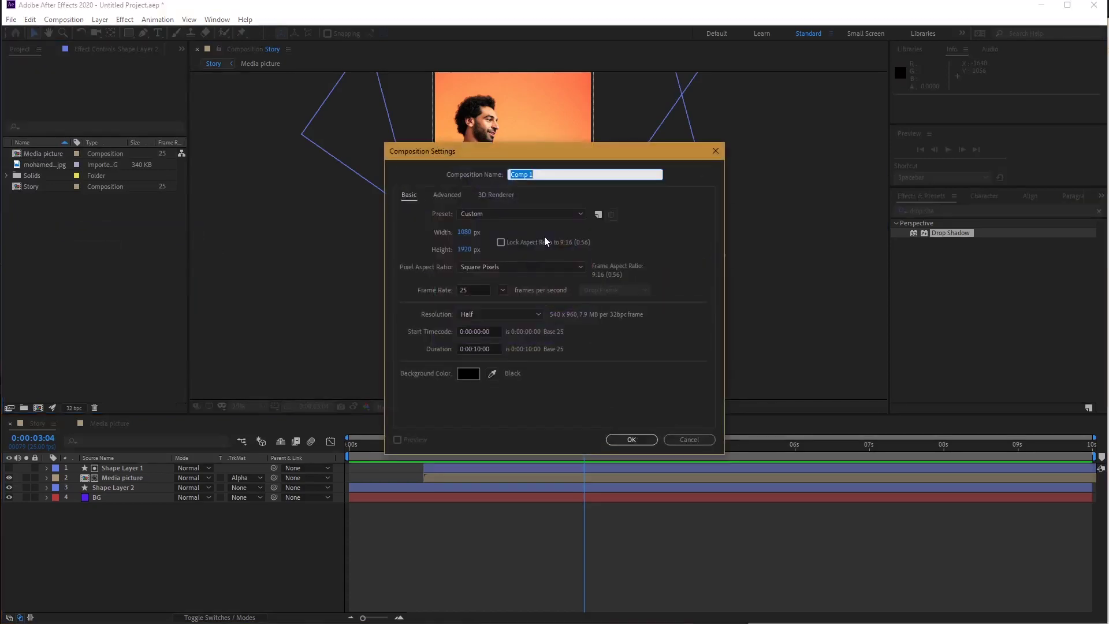
left_click(474, 249)
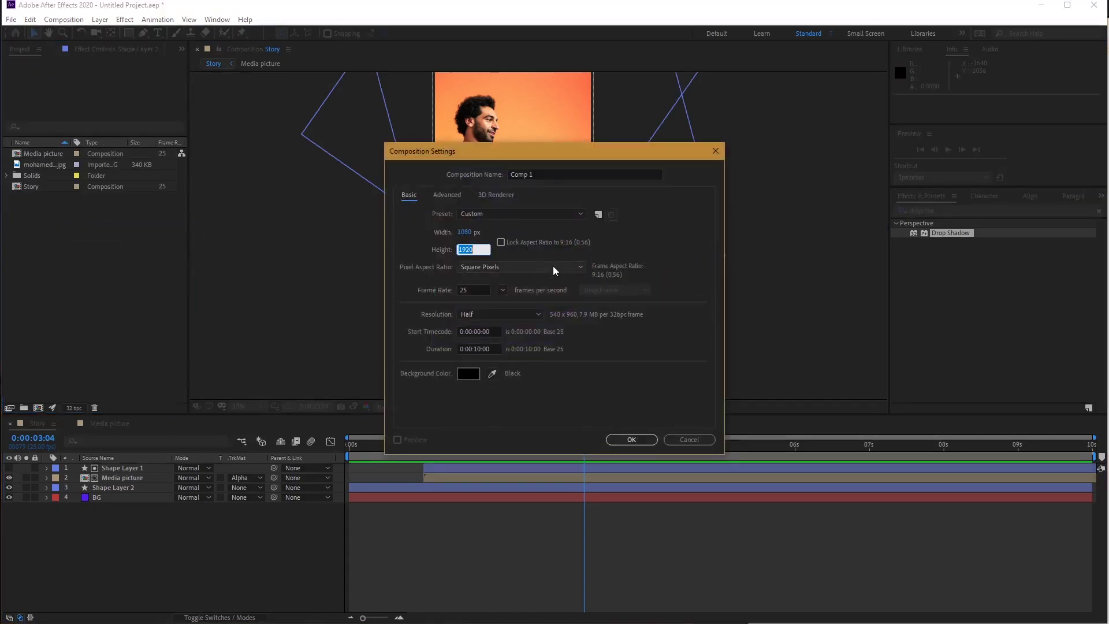
type("100")
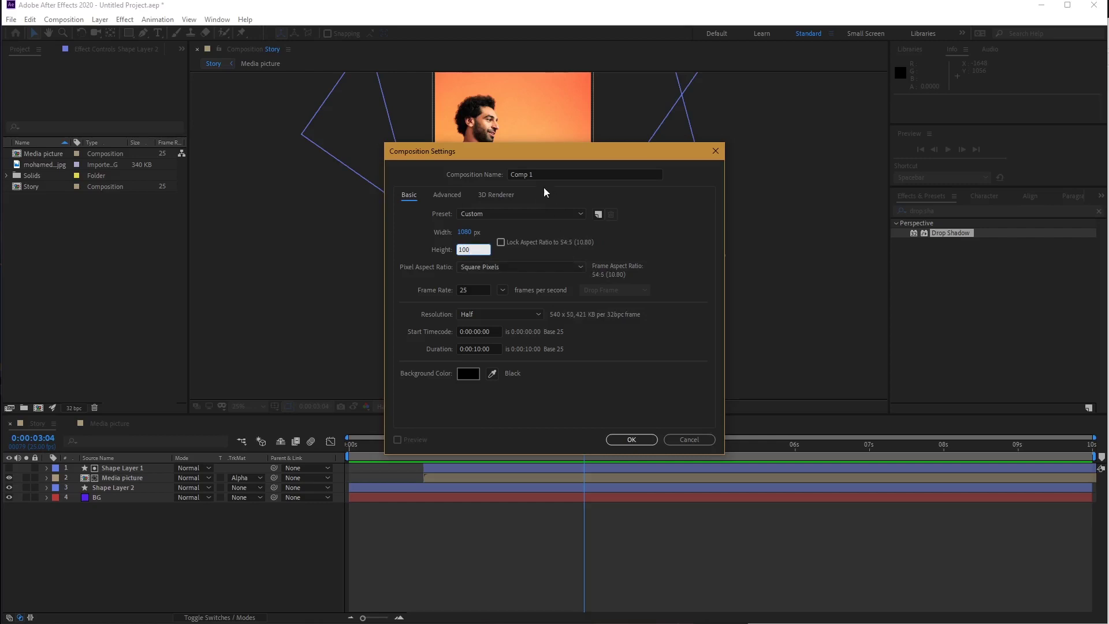
left_click_drag(541, 175, 463, 174)
type("text")
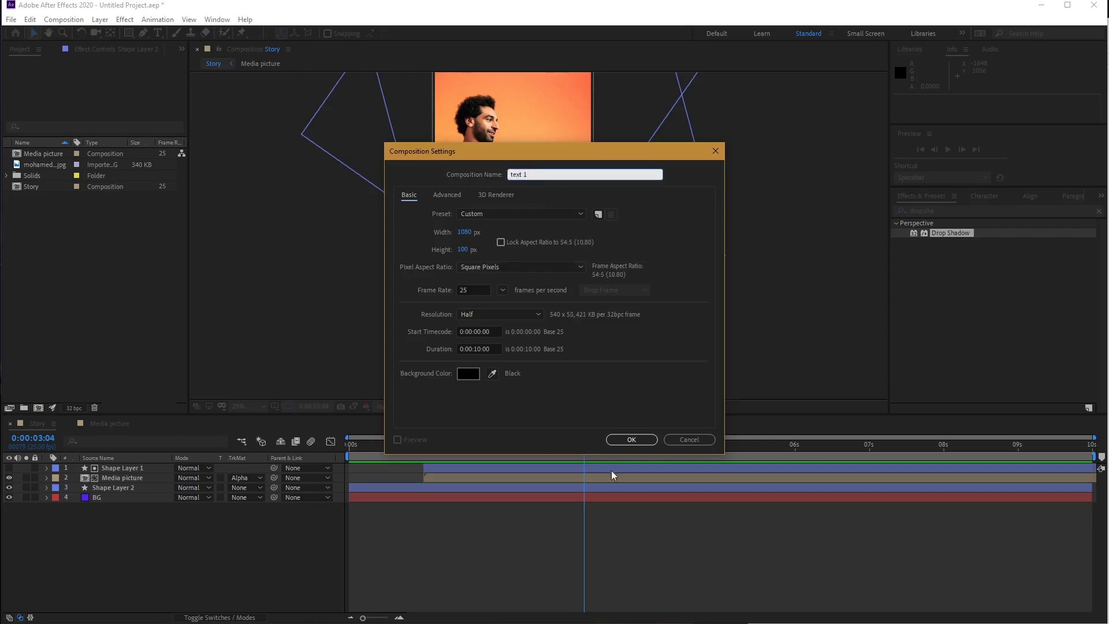
left_click(637, 439)
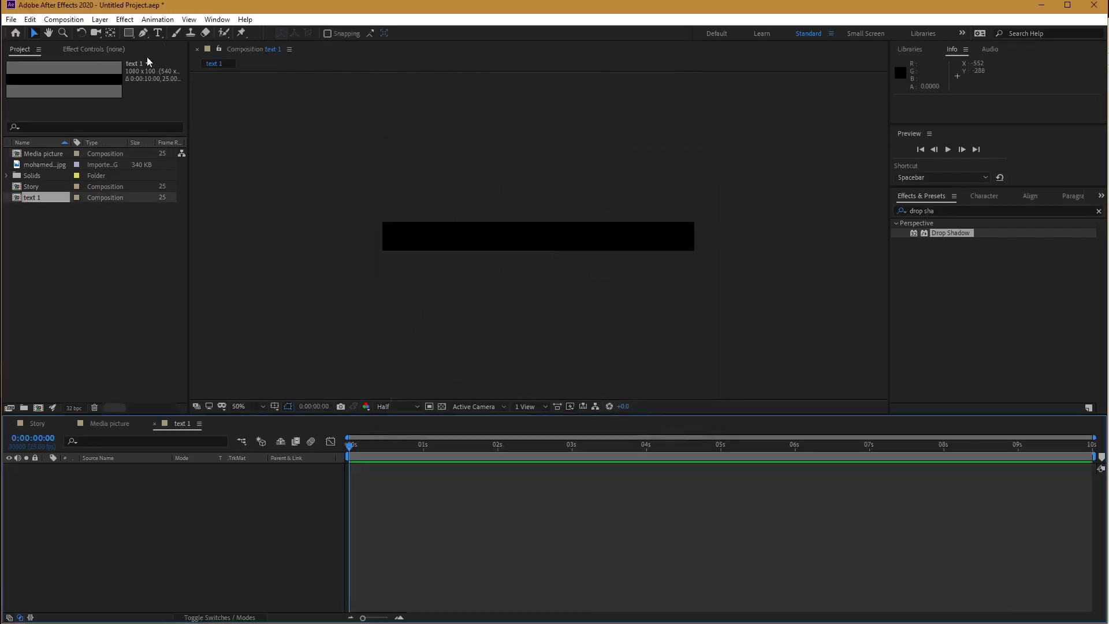
Add a white text layer reading See More to the text 1 composition, and bring up the alignment options.
left_click(158, 33)
left_click(500, 240)
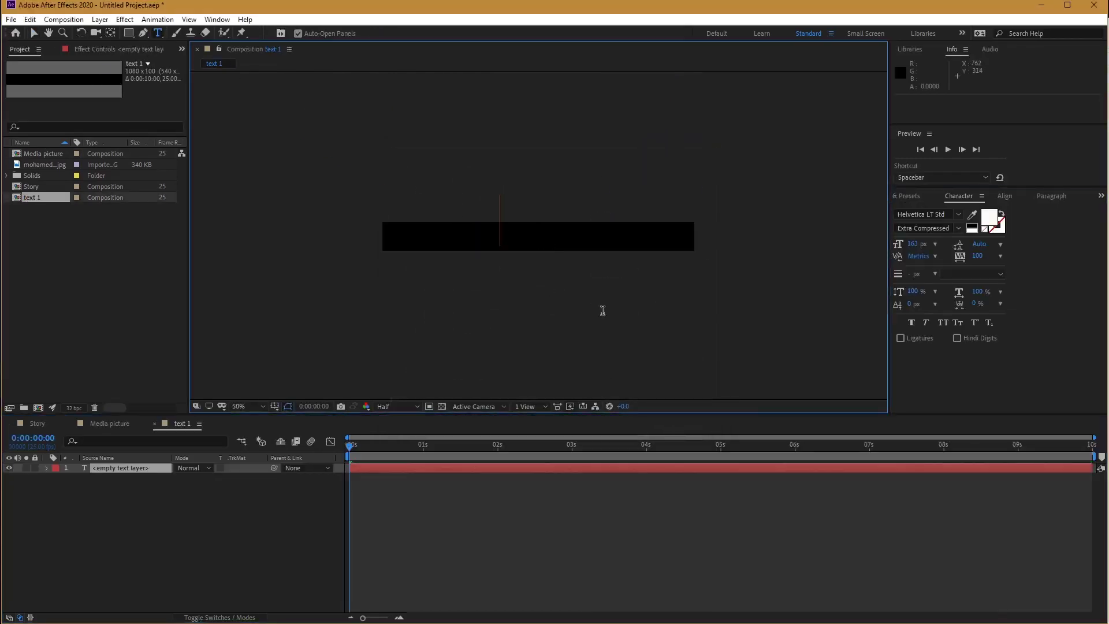
type("see more")
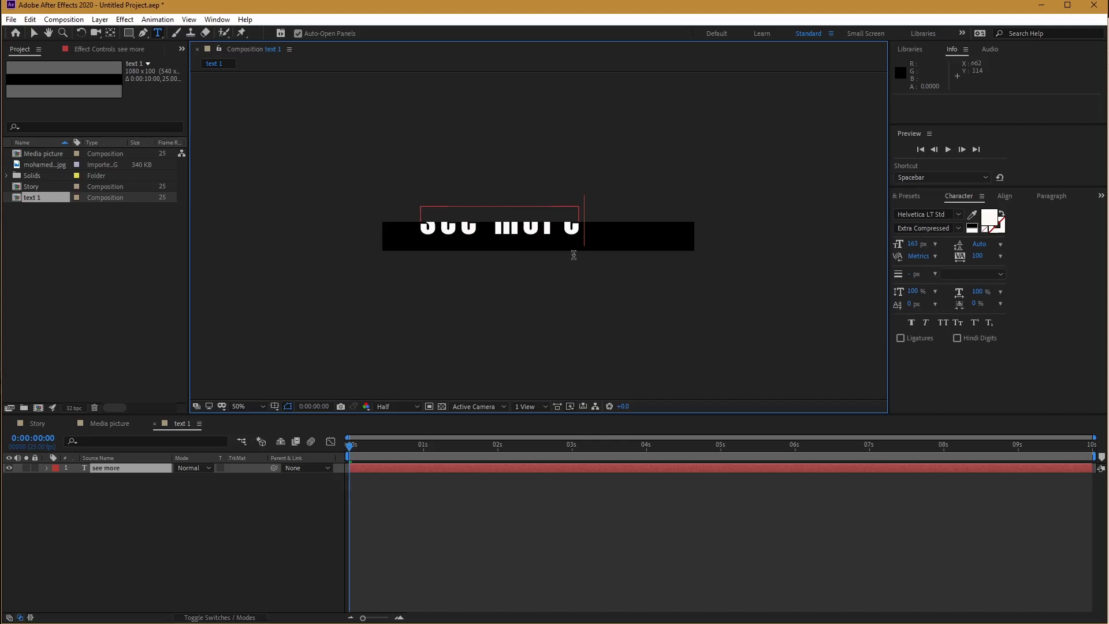
left_click_drag(523, 226, 394, 225)
type("M")
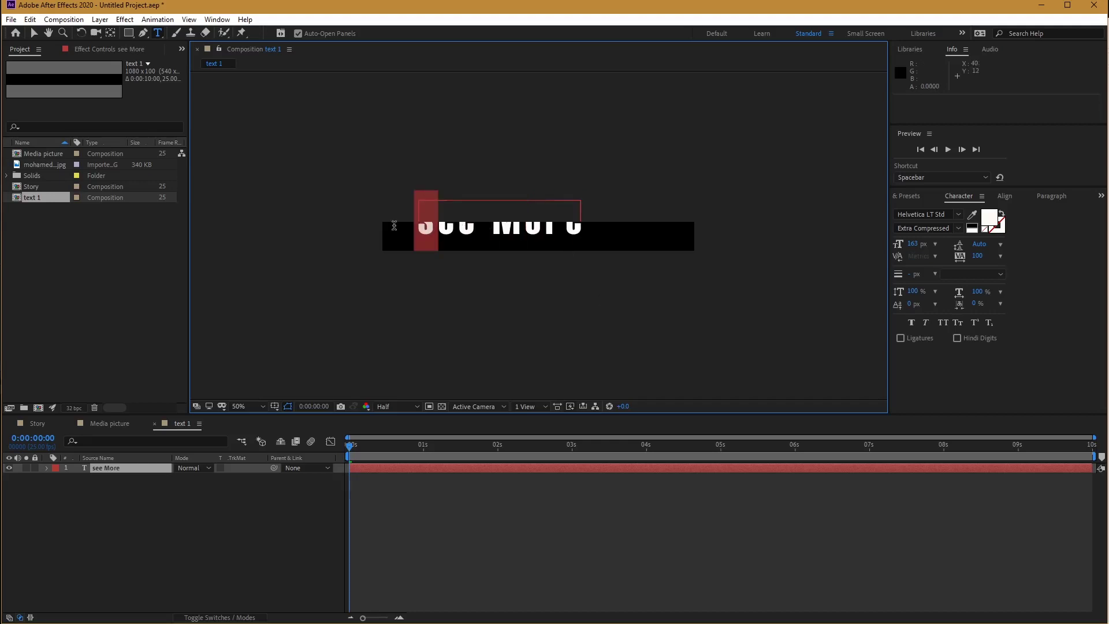
type("S")
left_click(34, 33)
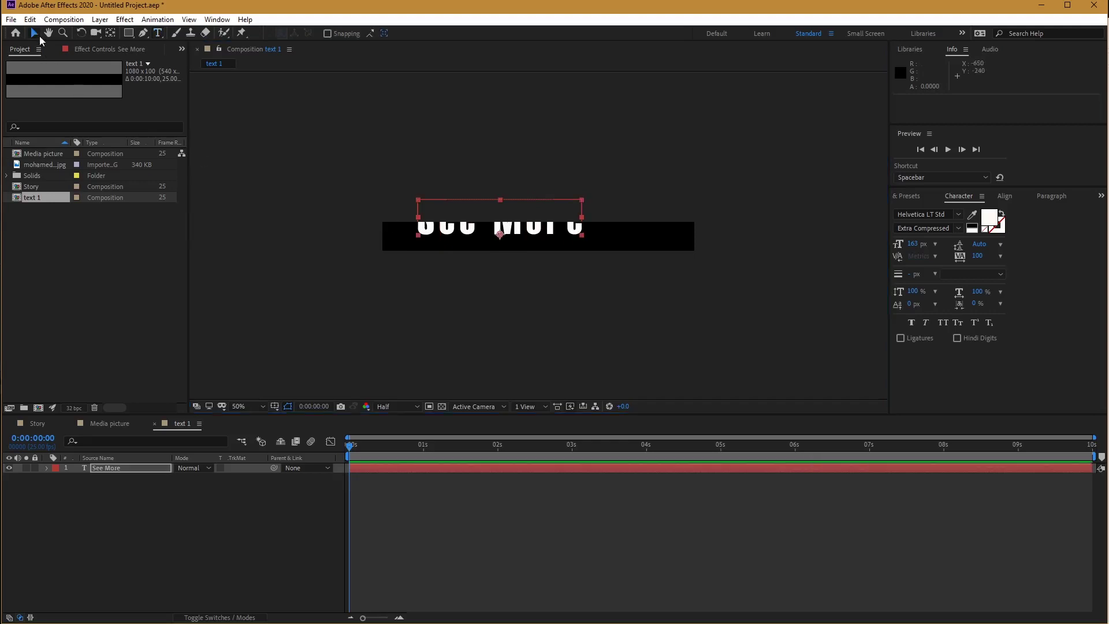
left_click(1007, 197)
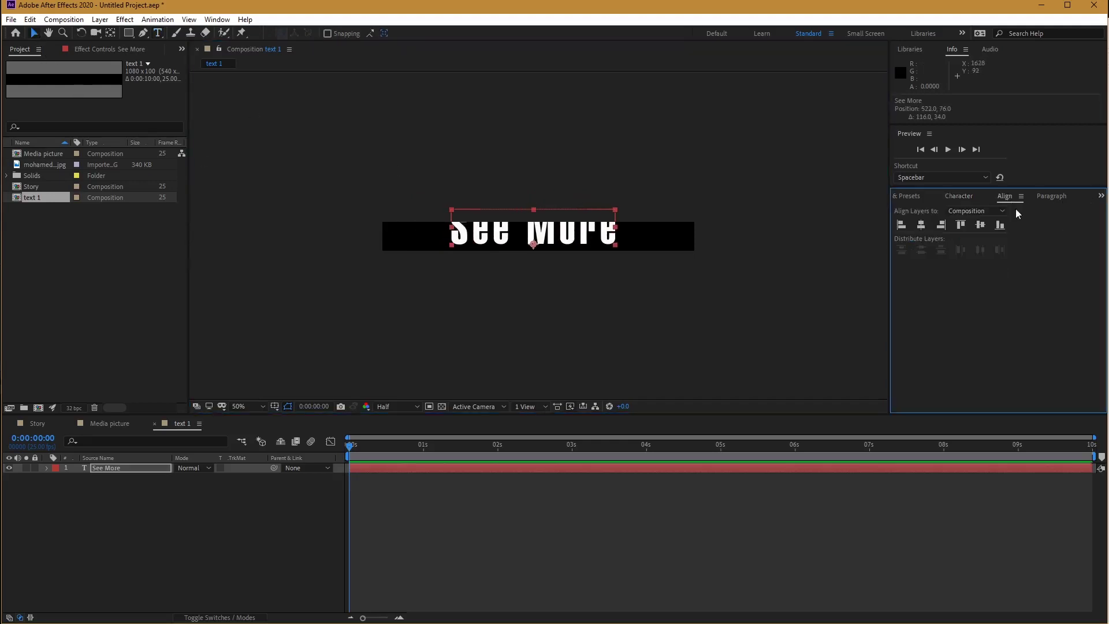
Close and reopen the Align panel, and try docking it beside the timeline.
left_click(1021, 196)
left_click(1038, 206)
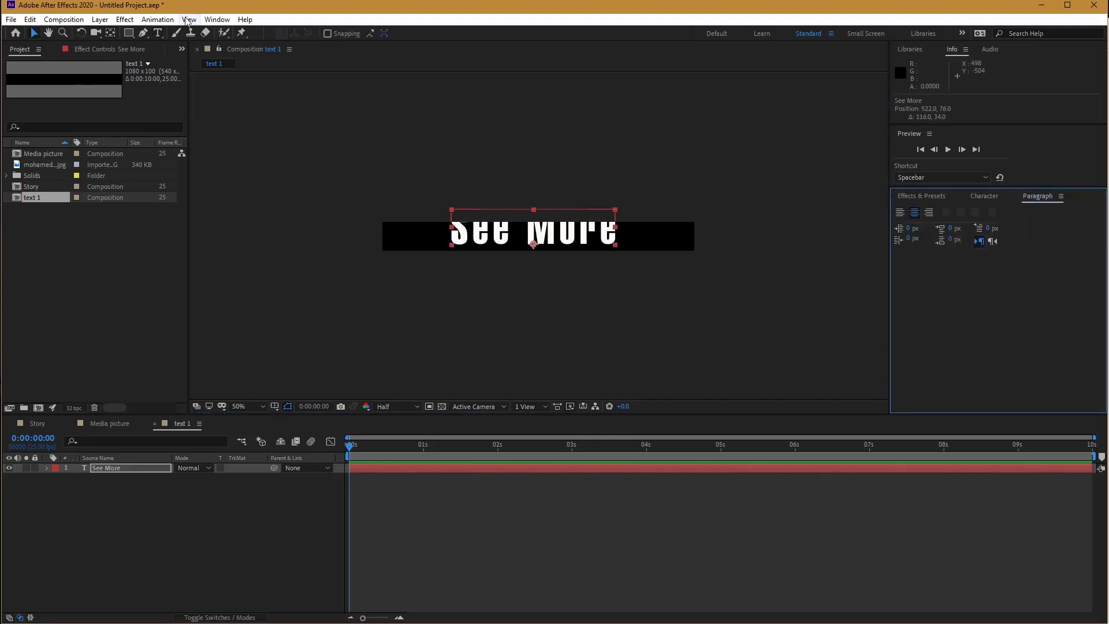
left_click(217, 19)
left_click(234, 95)
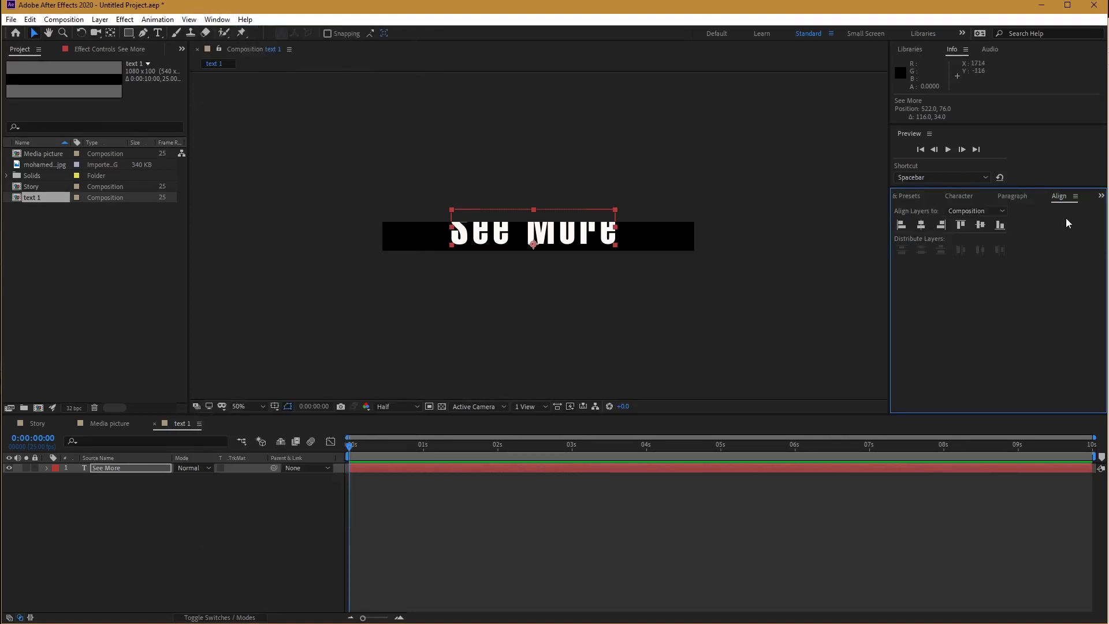
left_click_drag(1066, 202, 1086, 461)
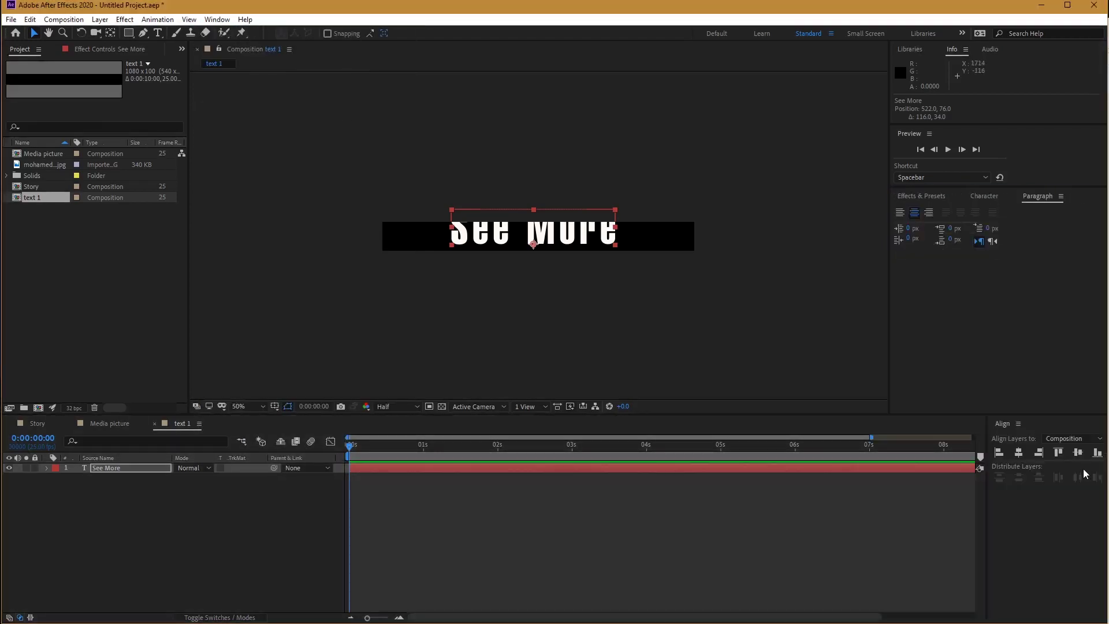
left_click_drag(1003, 433, 1012, 212)
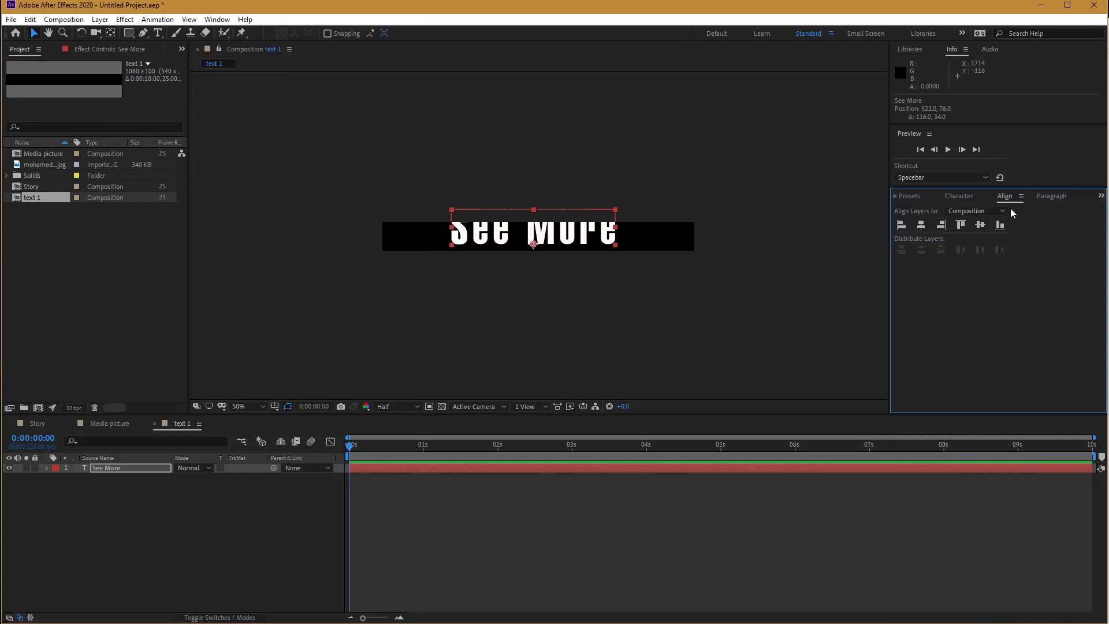
Center the See More text horizontally and vertically in the composition, and reduce its font size to fit the 100 px height.
left_click(921, 225)
left_click(980, 225)
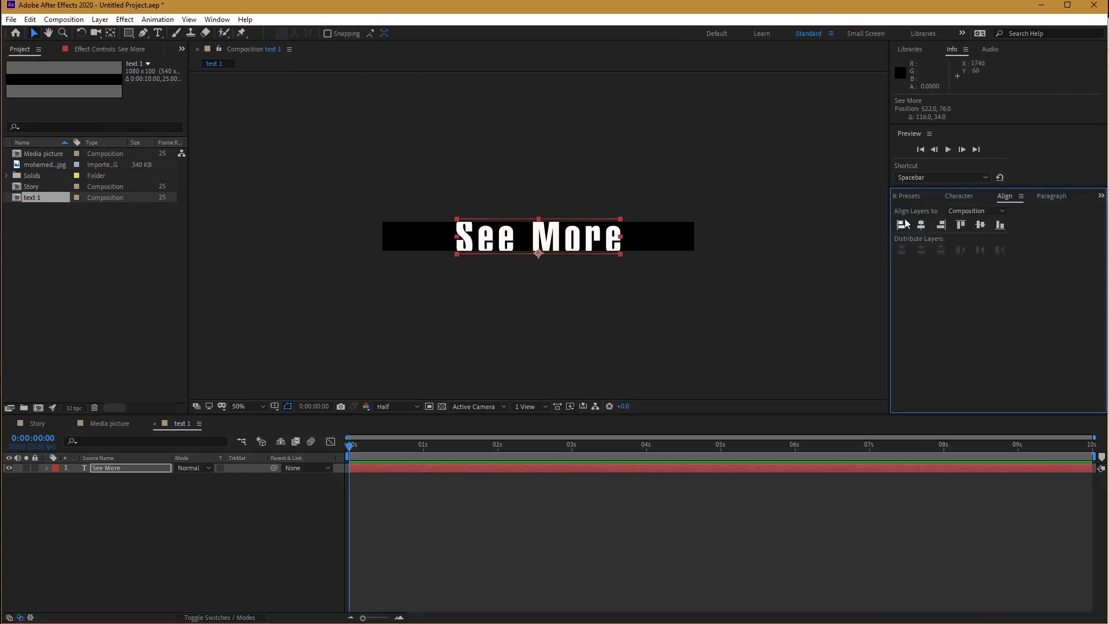
left_click(959, 196)
left_click_drag(913, 249, 889, 253)
left_click(1004, 196)
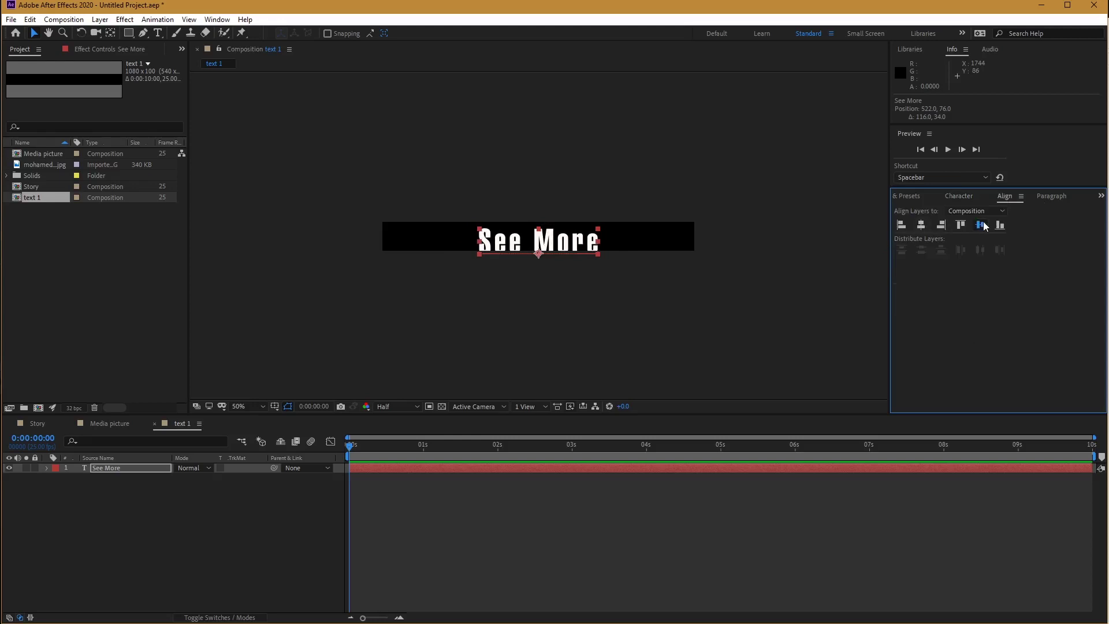
scroll(594, 259, "up", 2)
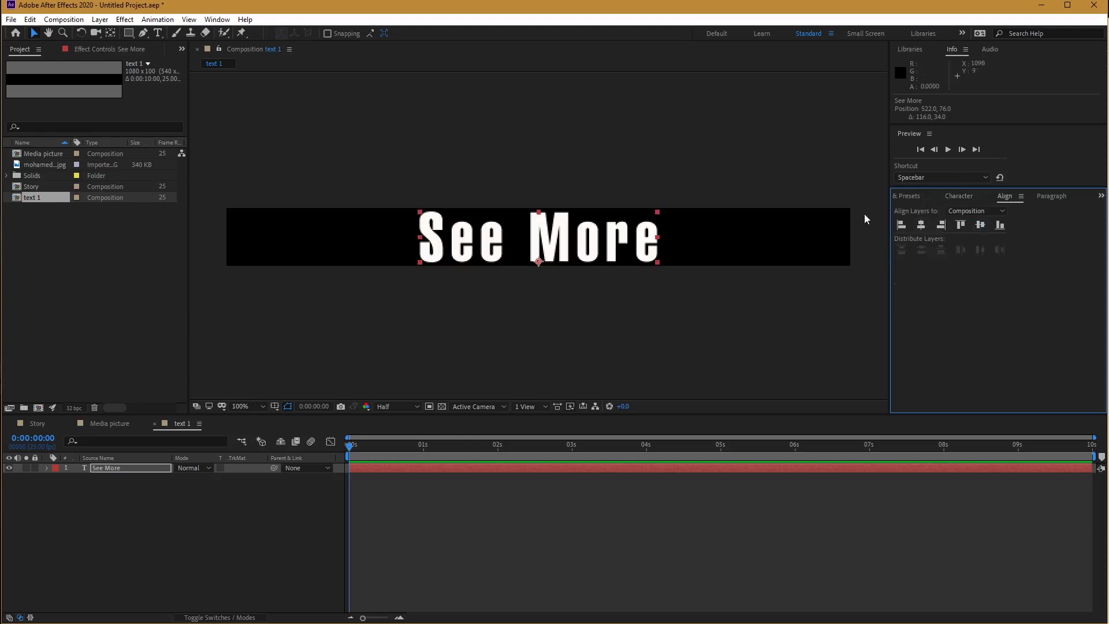
Add the text 1 composition as the uppermost layer in Story, placing it centered in the purple area near the frame's lower edge.
left_click(37, 423)
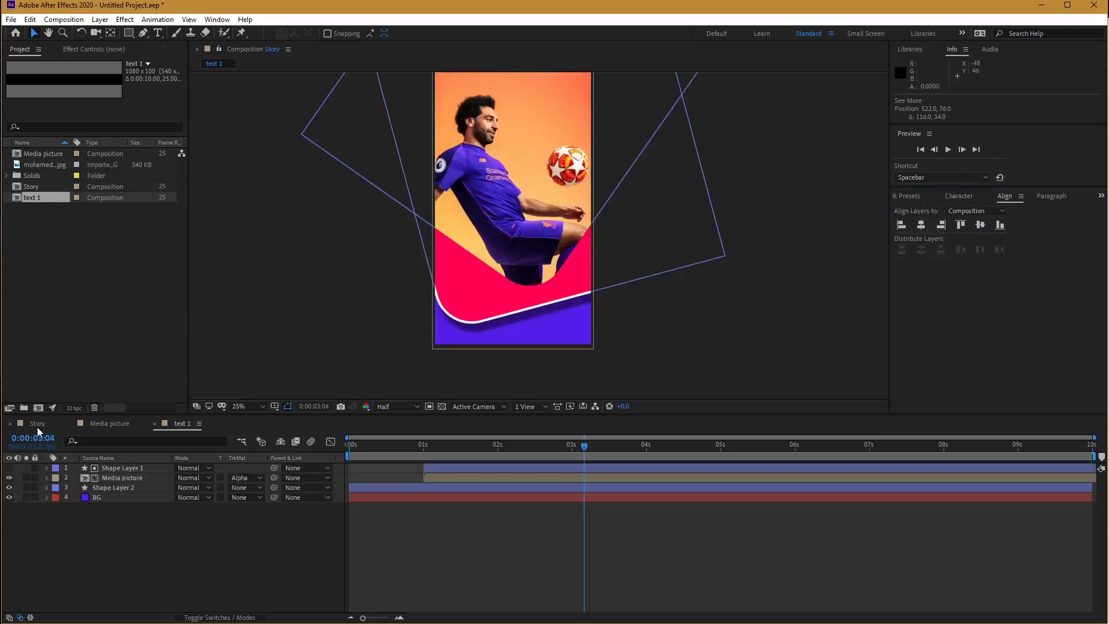
left_click_drag(34, 197, 630, 164)
scroll(556, 338, "up", 2)
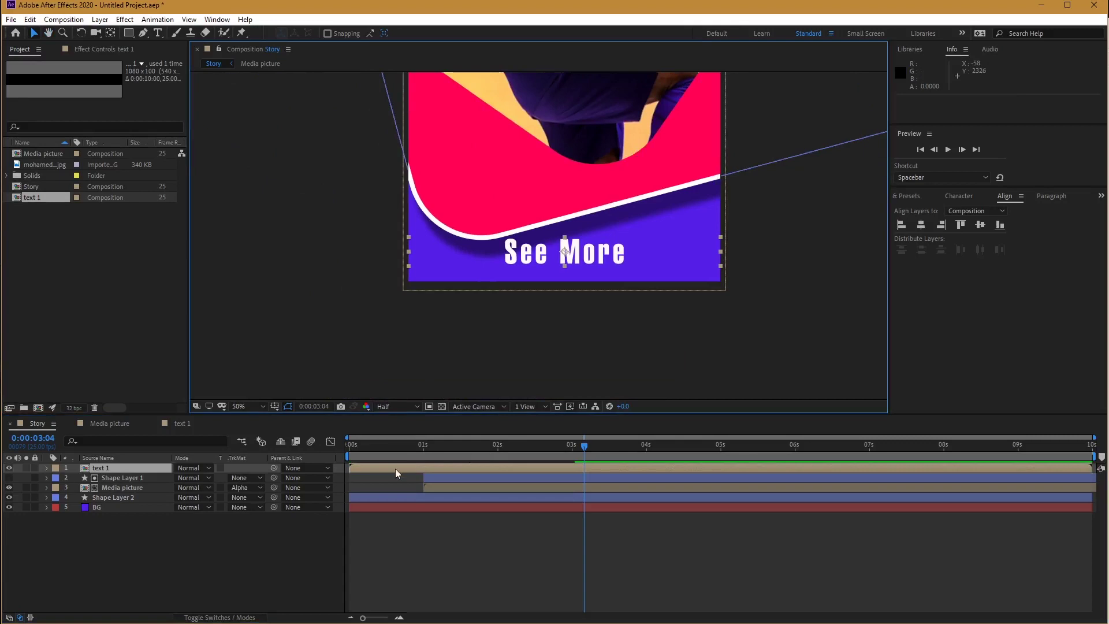
Shift the text 1 layer to start at 1 second, and keyframe its current position at 0:00:03:00.
left_click_drag(395, 469, 470, 474)
mouse_move(585, 446)
left_mouse_down()
mouse_move(525, 452)
mouse_move(571, 452)
left_mouse_up()
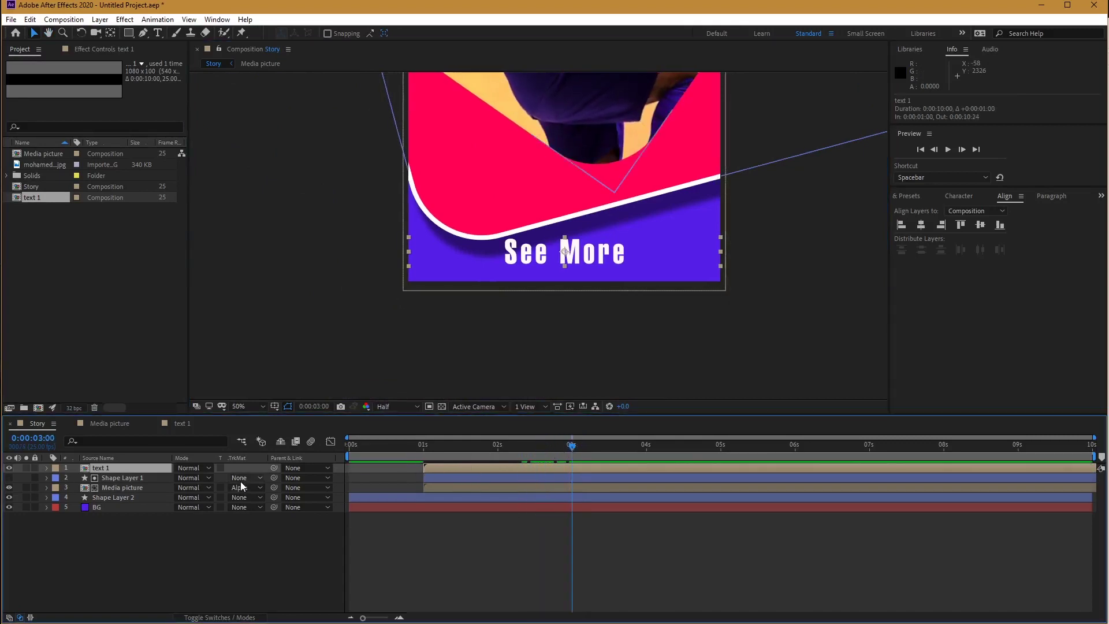
key("p")
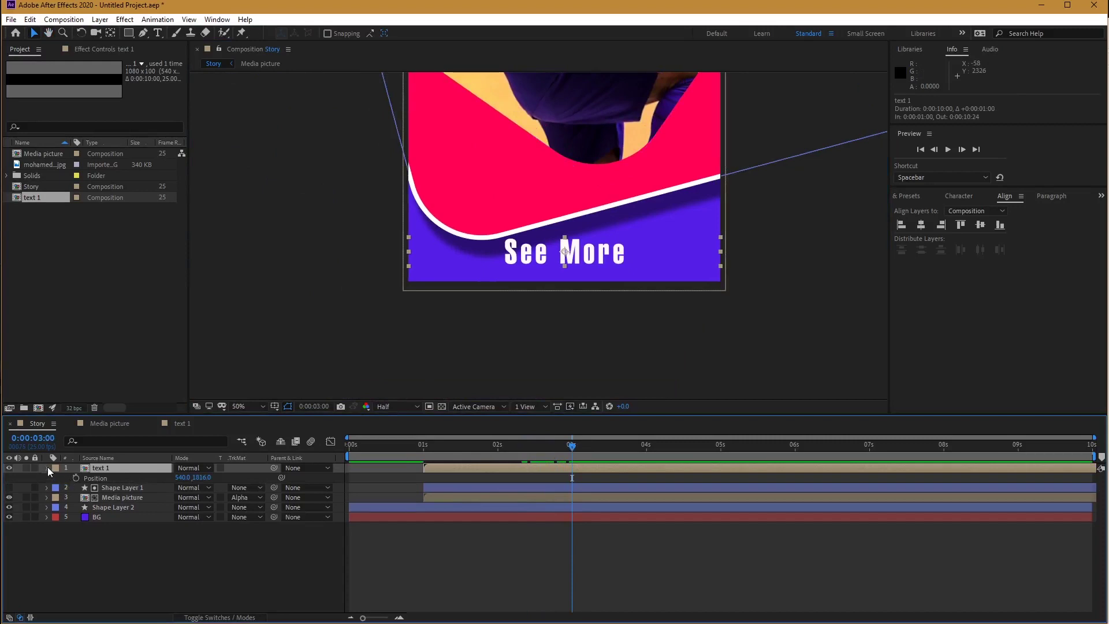
left_click(48, 467)
left_click(47, 467)
left_click(109, 500)
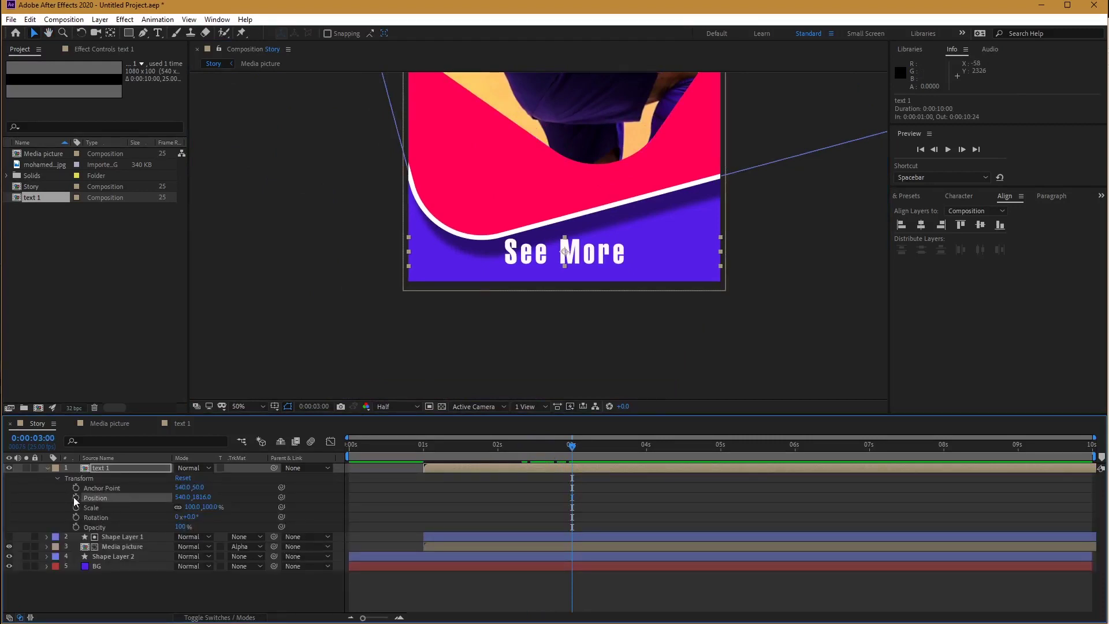
left_click(75, 497)
Keyframe text 1 straight below the frame at 0:00:02:05, at position about 540, 2056.
left_click_drag(535, 445, 511, 447)
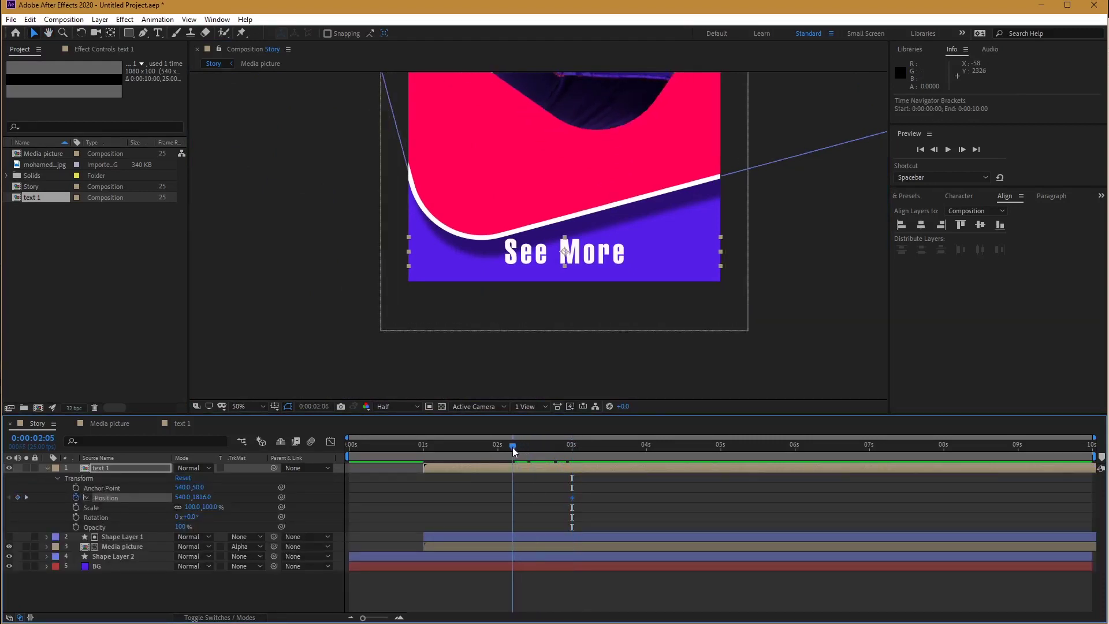
left_click_drag(606, 257, 602, 325)
key("Caps_Lock")
key("Caps_Lock")
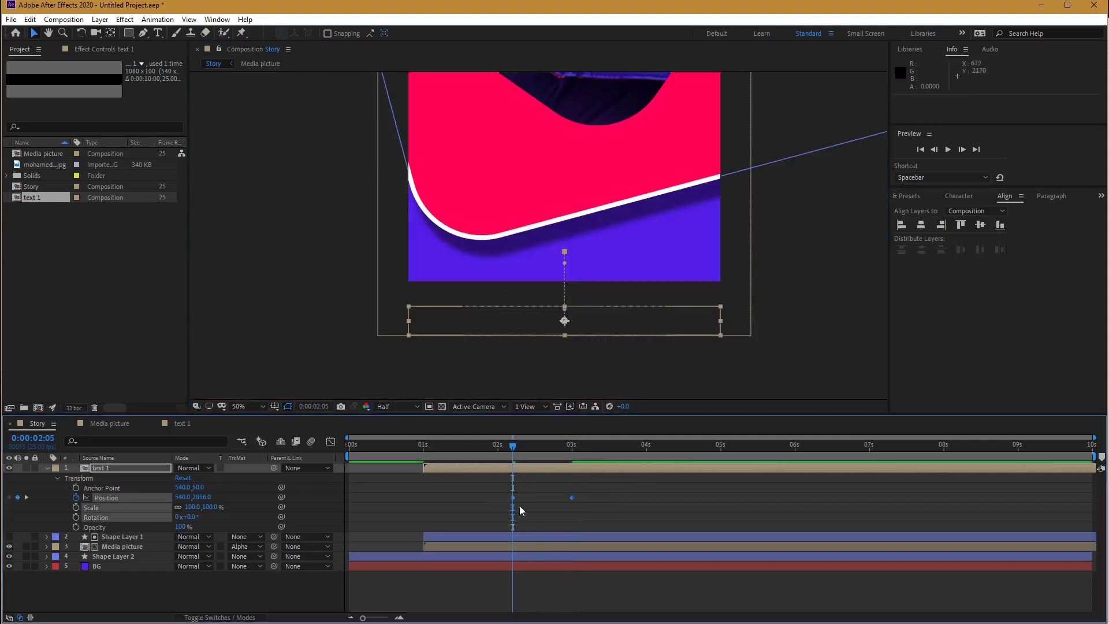
Apply Easy Ease to both text 1 Position keyframes and reshape the speed graph to peak early with a long slow-down.
right_click(572, 496)
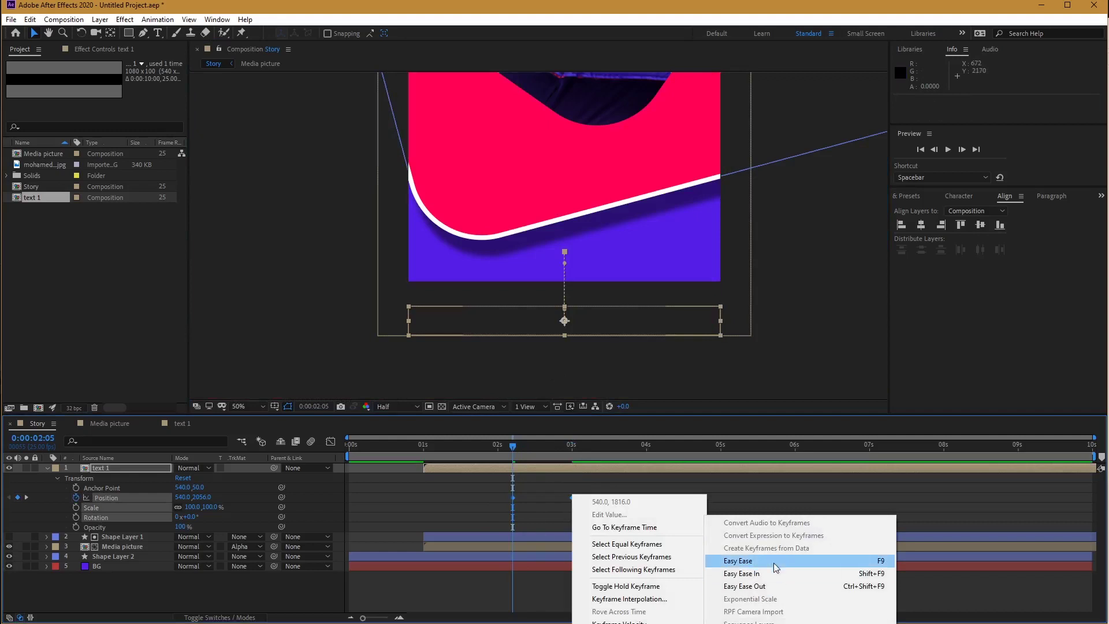
left_click(774, 561)
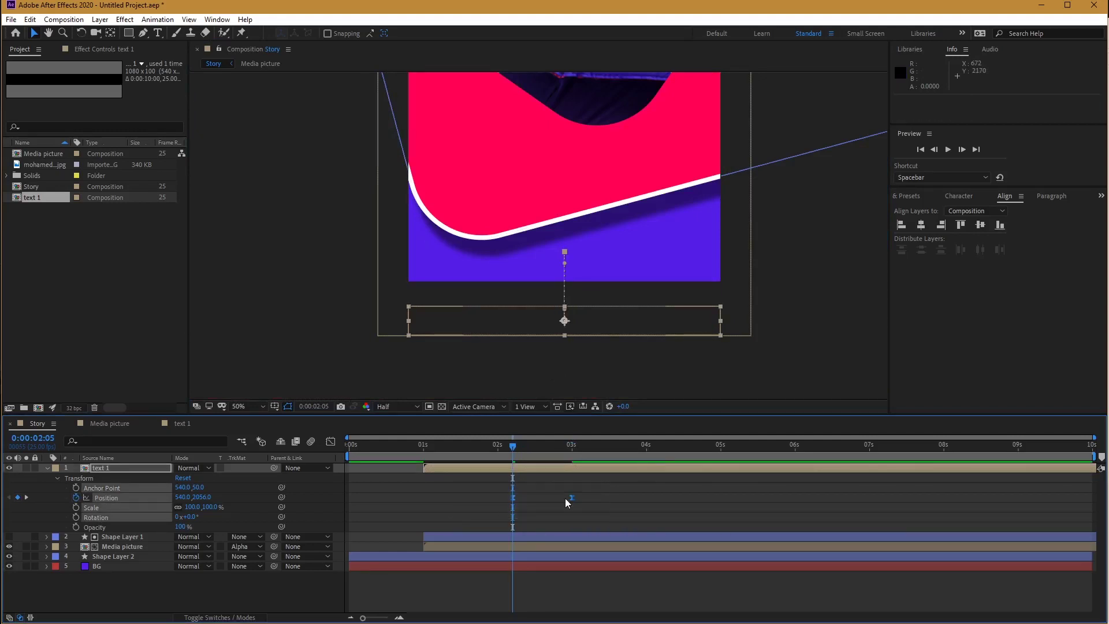
left_click(330, 442)
left_click_drag(607, 568, 545, 579)
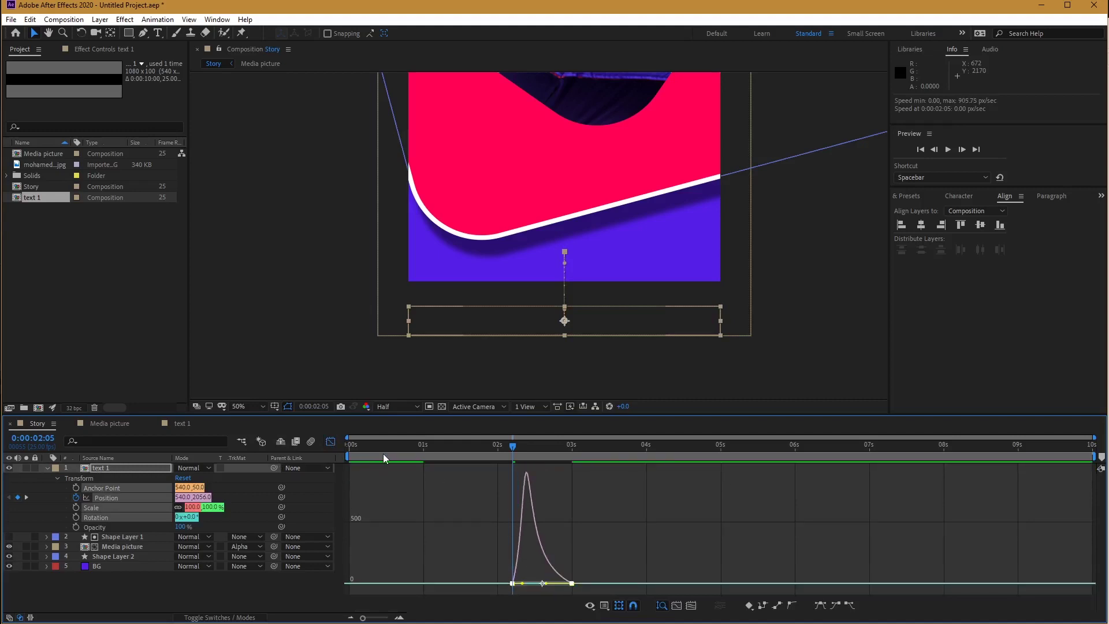
Preview the Story animation from the beginning in the layer view, and collapse the text 1 layer's properties.
left_click(349, 445)
left_click(330, 441)
key("space")
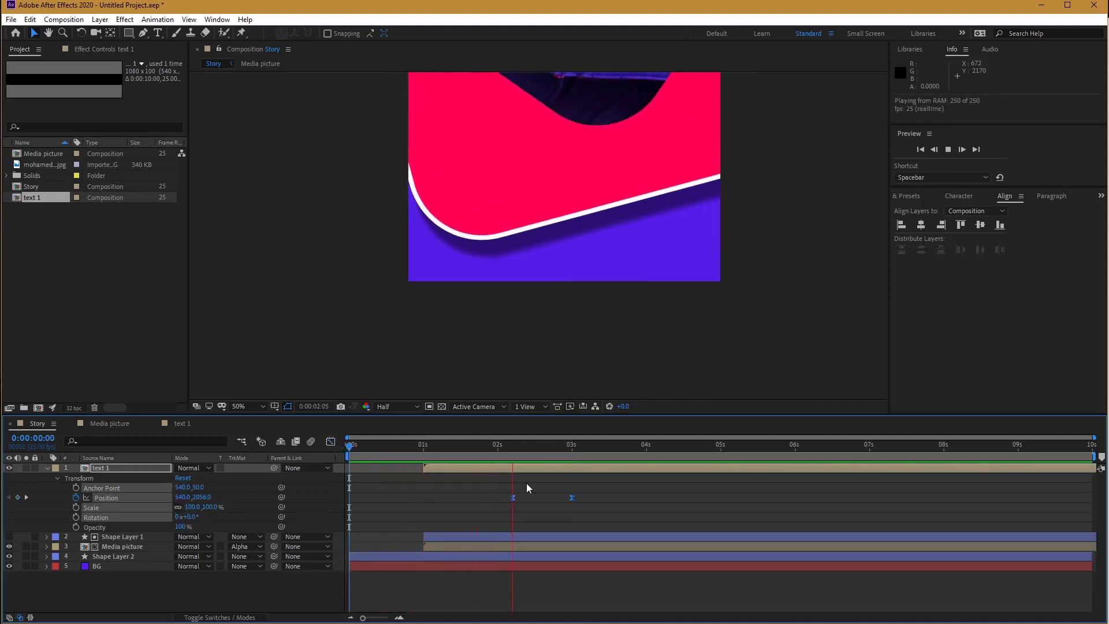
key("space")
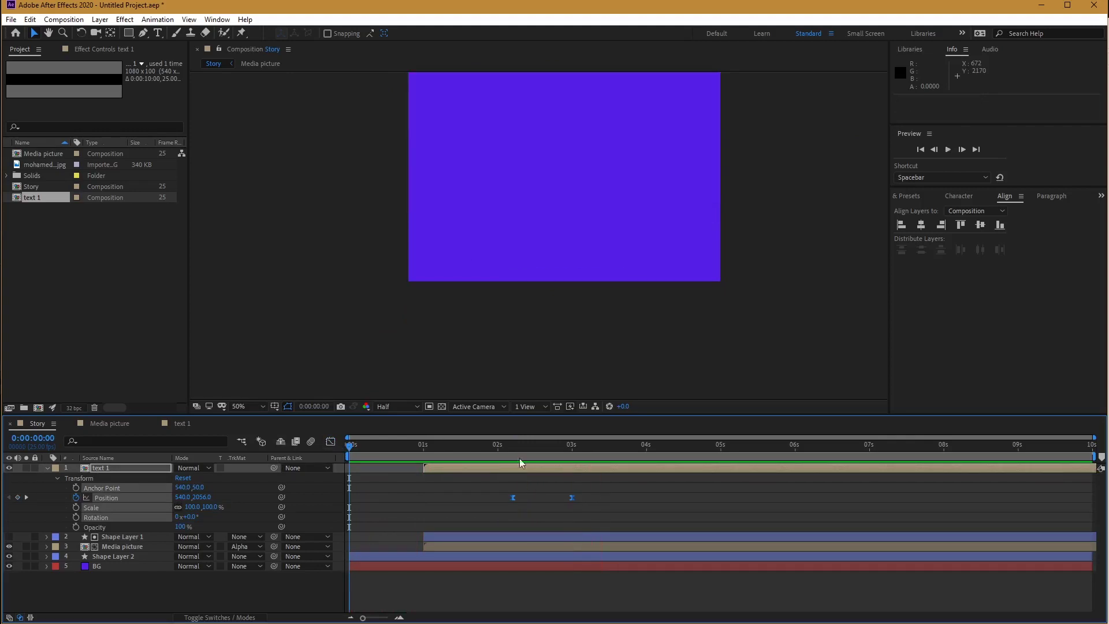
left_click(53, 468)
left_click(49, 468)
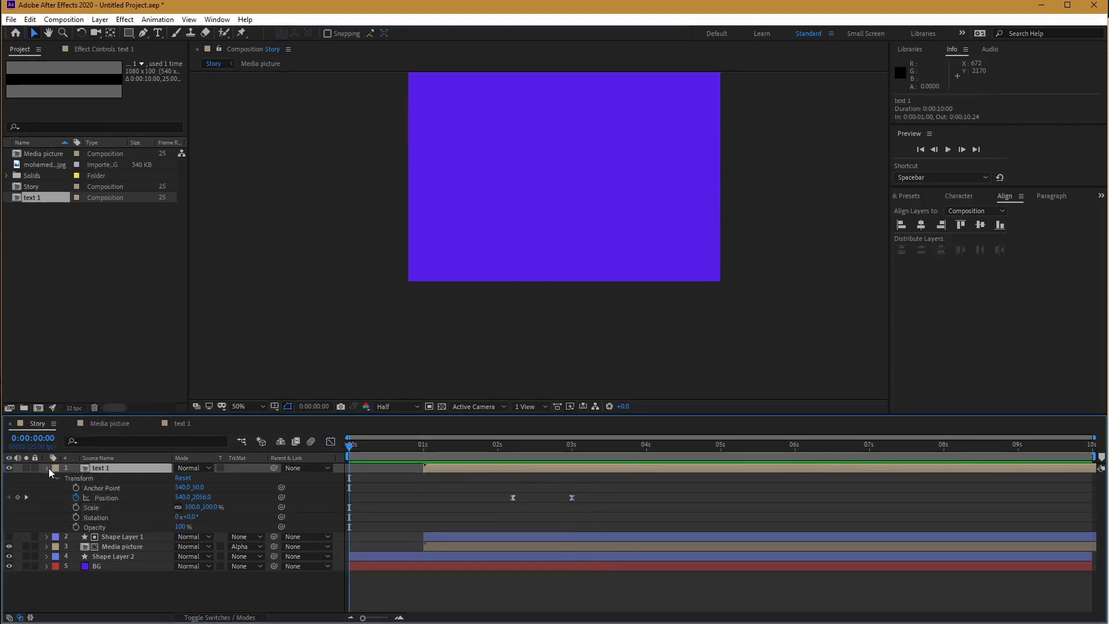
left_click(49, 467)
Create a new composition named text 2 at 1080 x 100 px, 25 fps and 10 seconds long.
left_click_drag(438, 454, 563, 445)
left_click_drag(560, 379, 557, 390)
left_click_drag(520, 243, 541, 294)
right_click(75, 266)
left_click(142, 273)
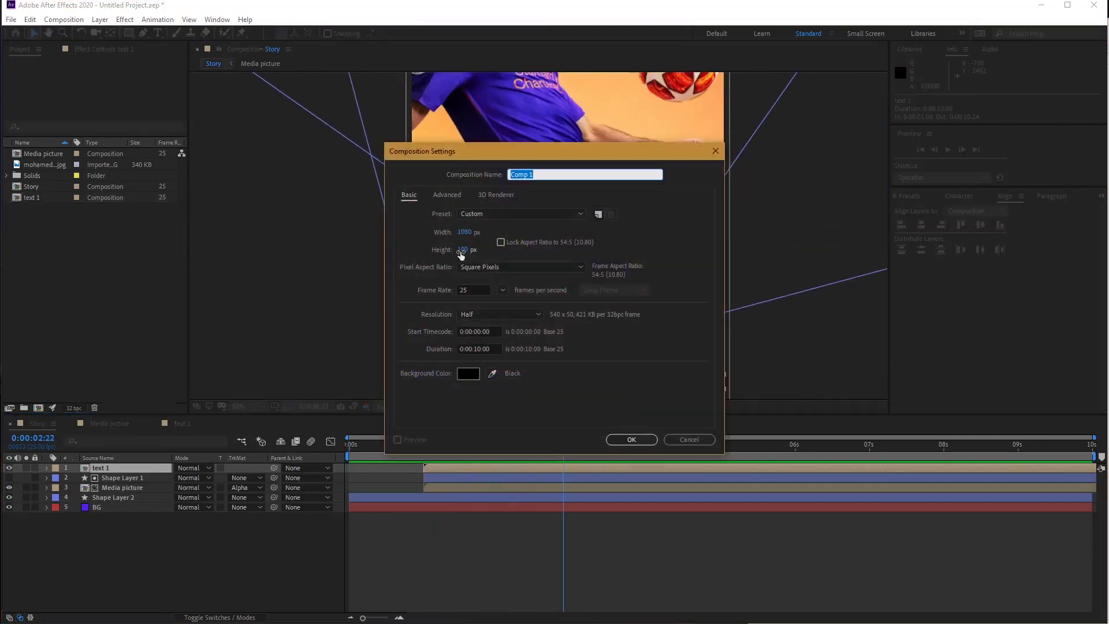
type("te")
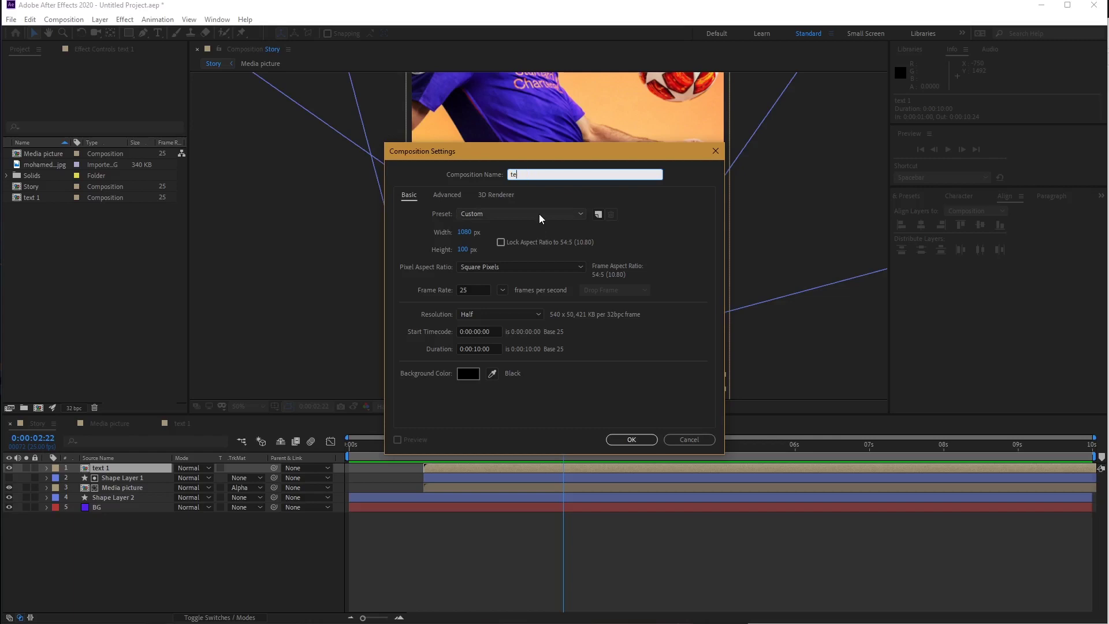
type("xt 2")
key("Return")
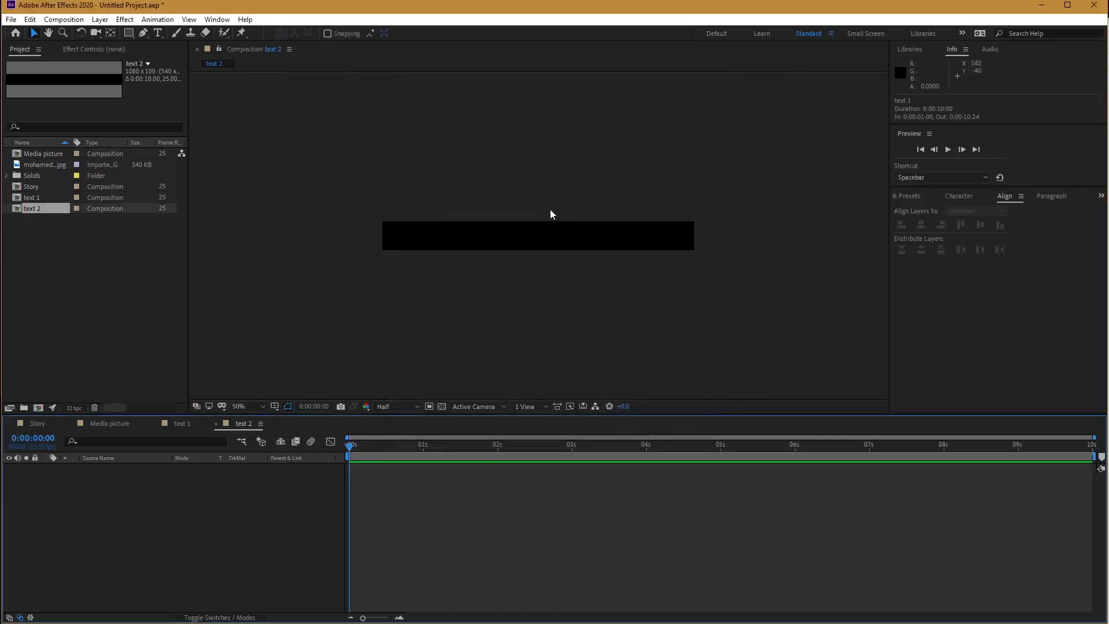
left_click(157, 33)
left_click(503, 234)
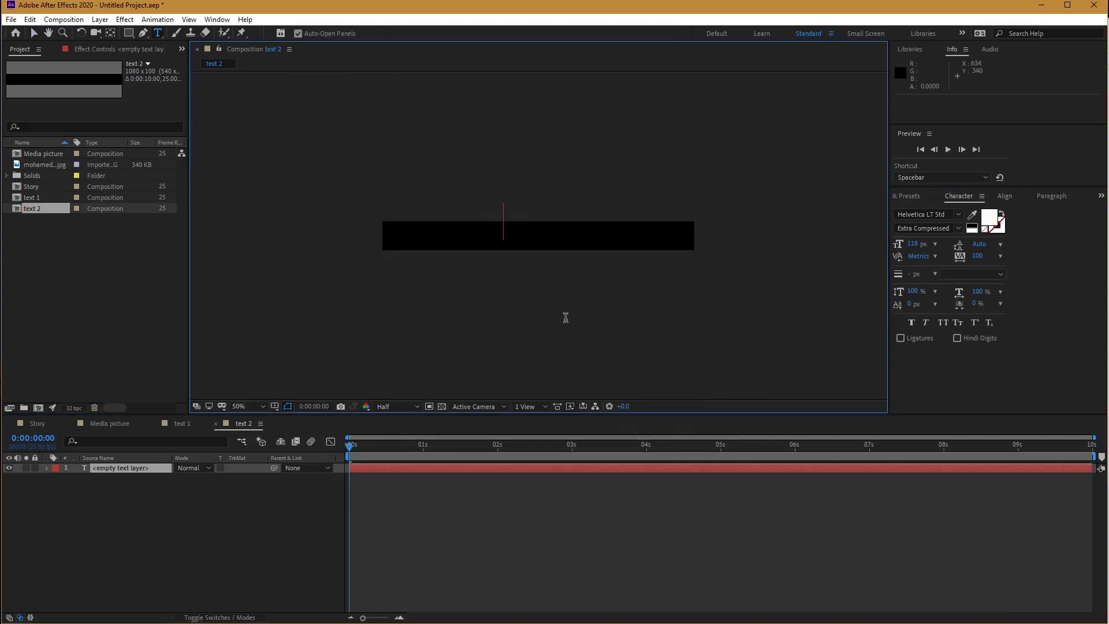
left_click(33, 33)
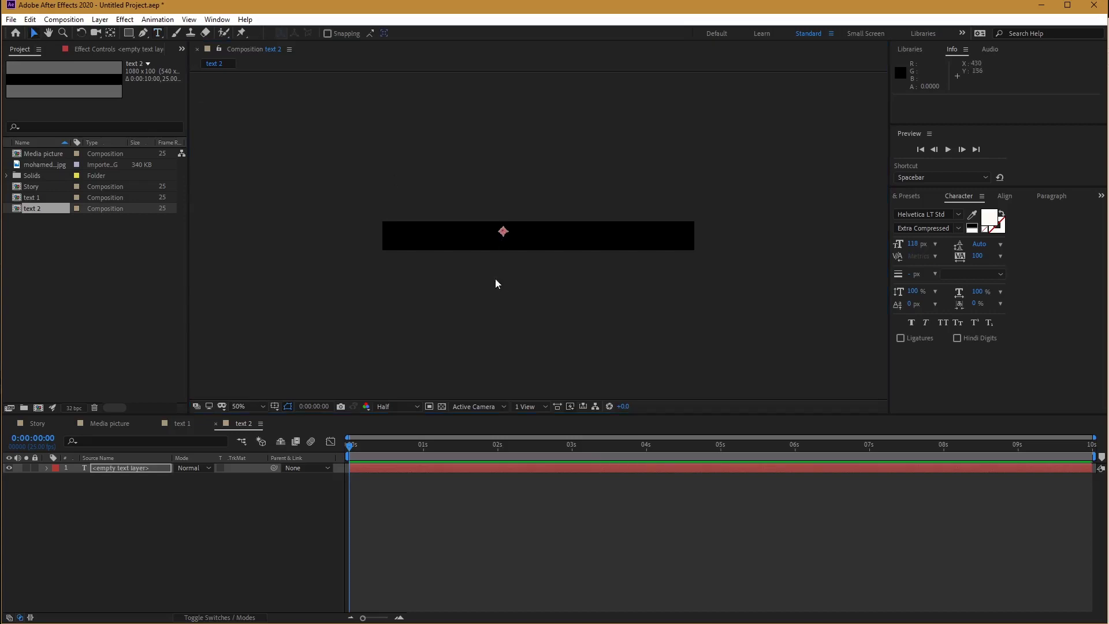
left_click(141, 469)
key("Delete")
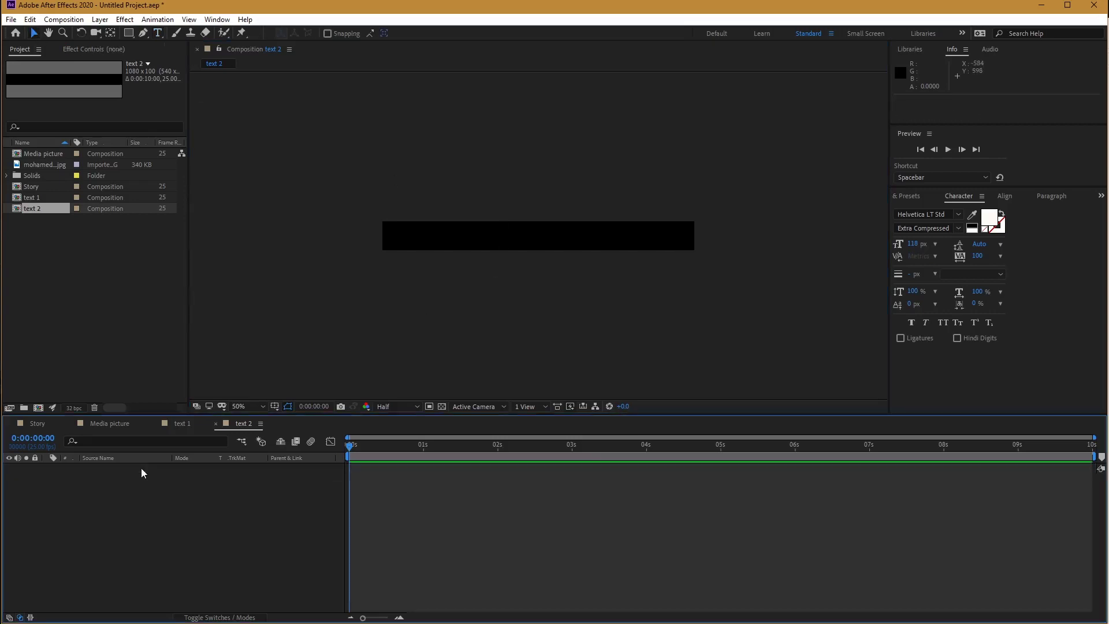
Set the height of the text 2 composition to 500 px.
left_click(64, 19)
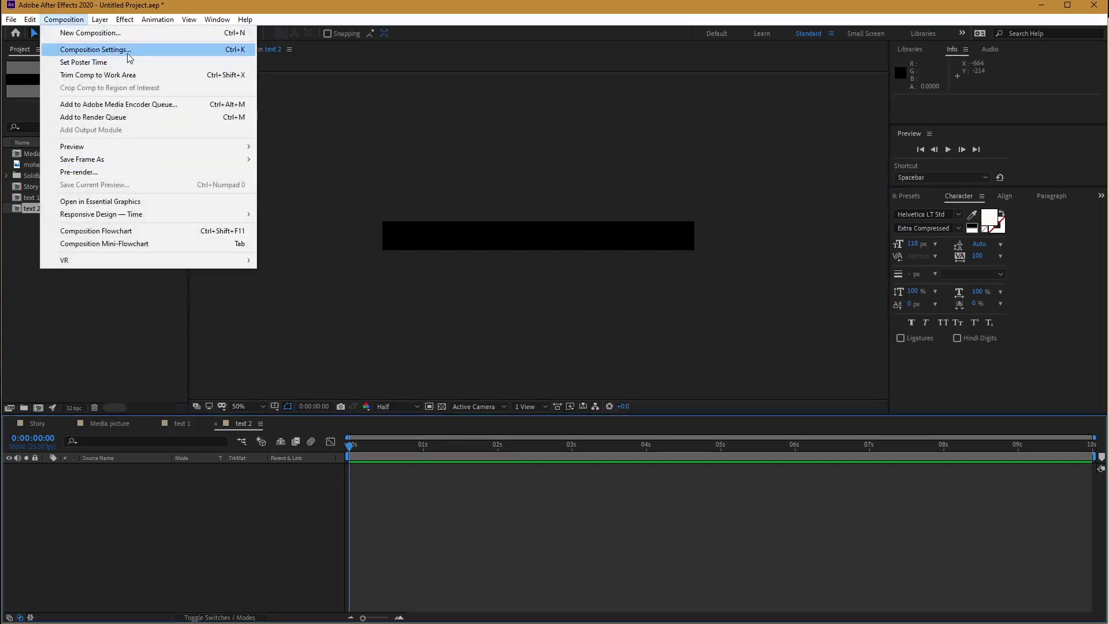
left_click(87, 47)
left_click(462, 248)
type("500")
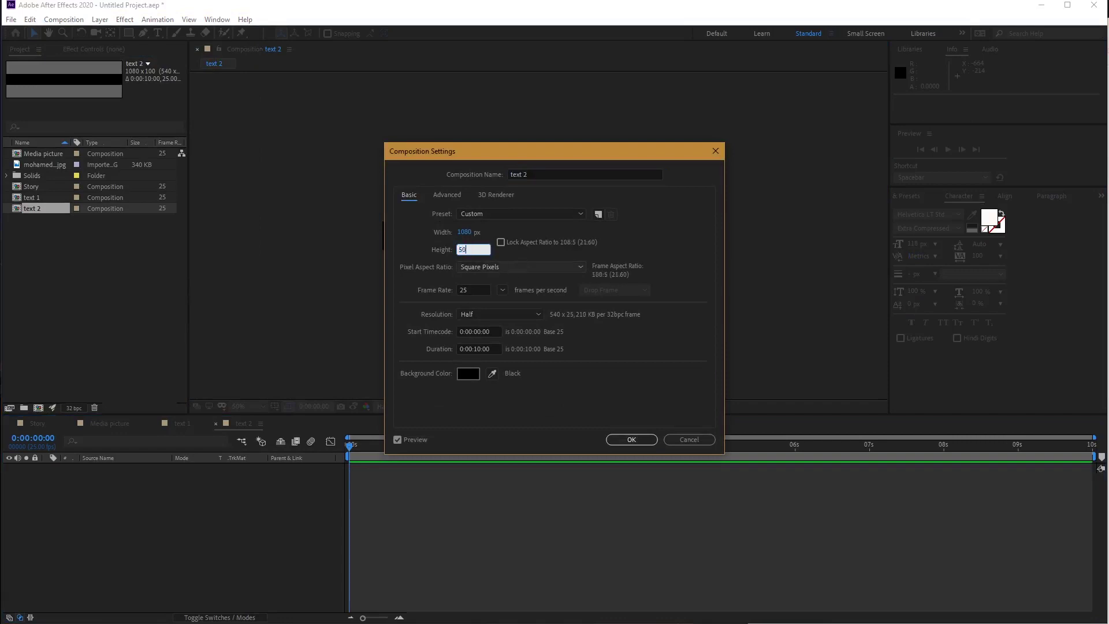
key("Return")
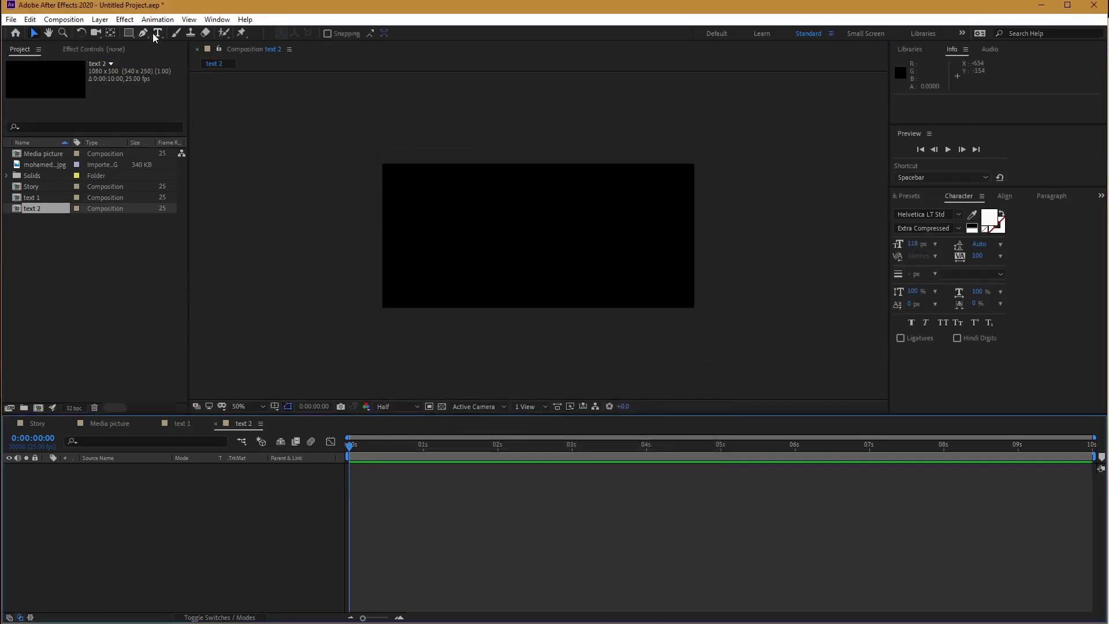
Add a white text layer reading SPORTS to text 2, and center it horizontally and vertically in the composition.
left_click(156, 33)
left_click(510, 228)
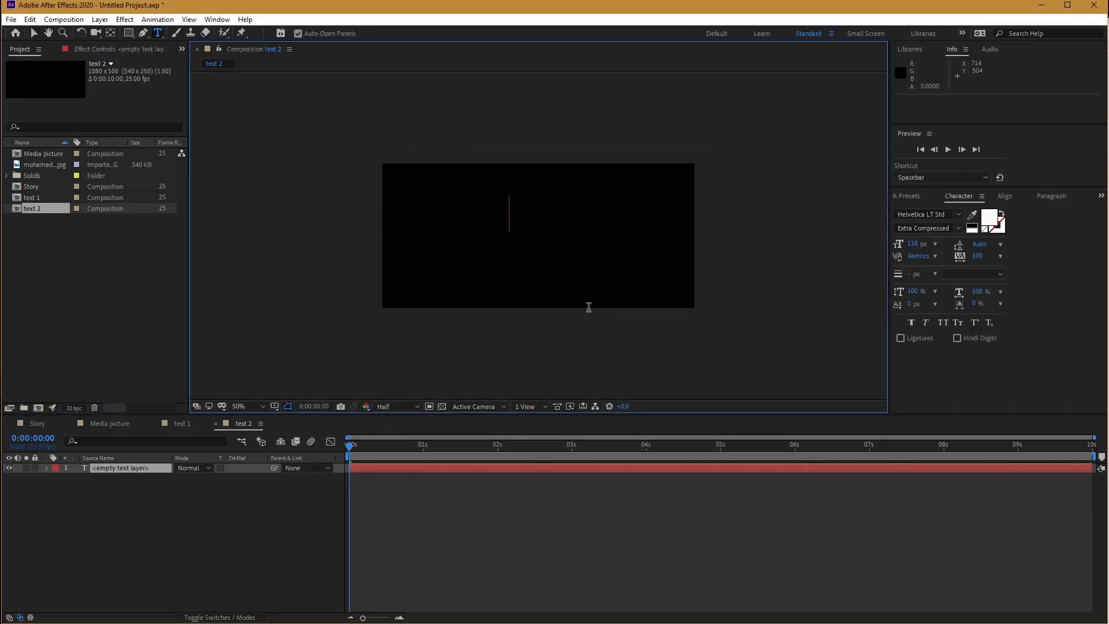
type("SPORTS")
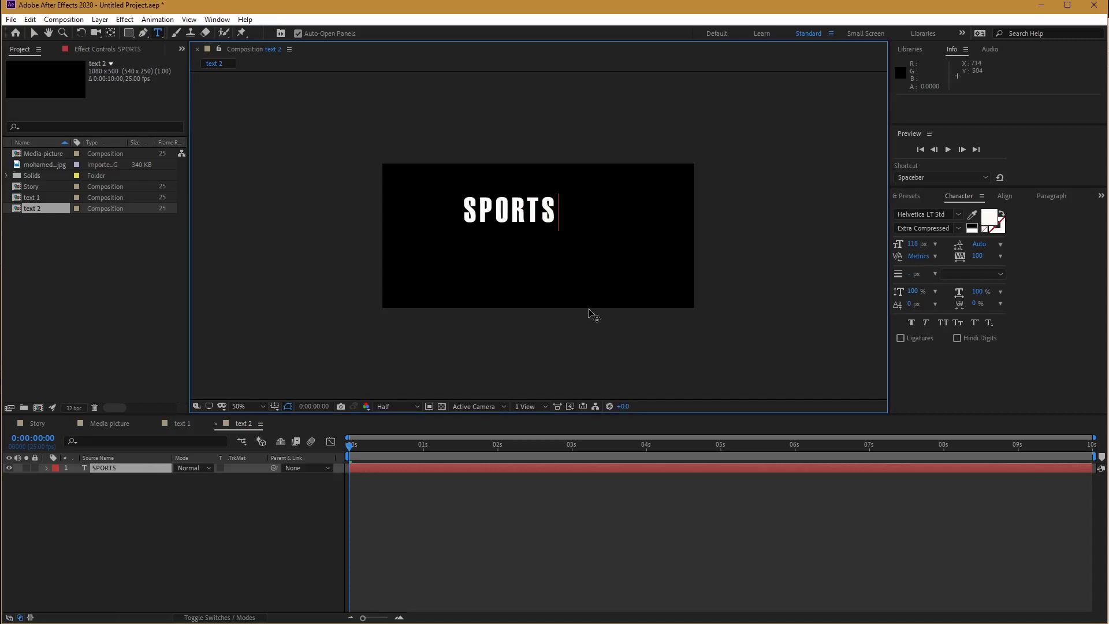
left_click(33, 33)
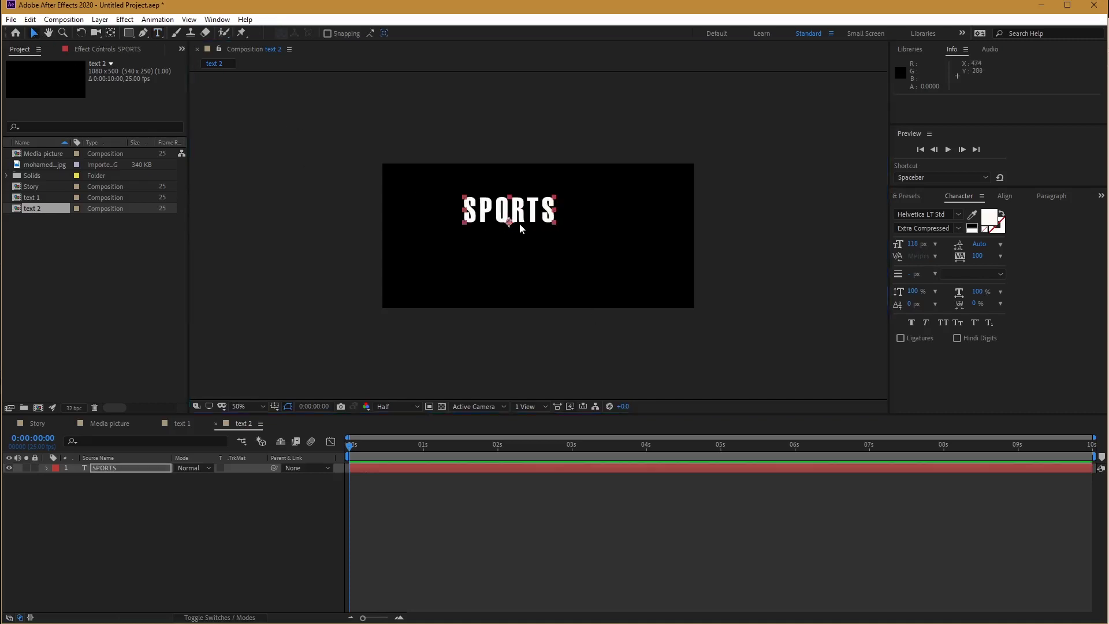
left_click_drag(350, 444, 385, 448)
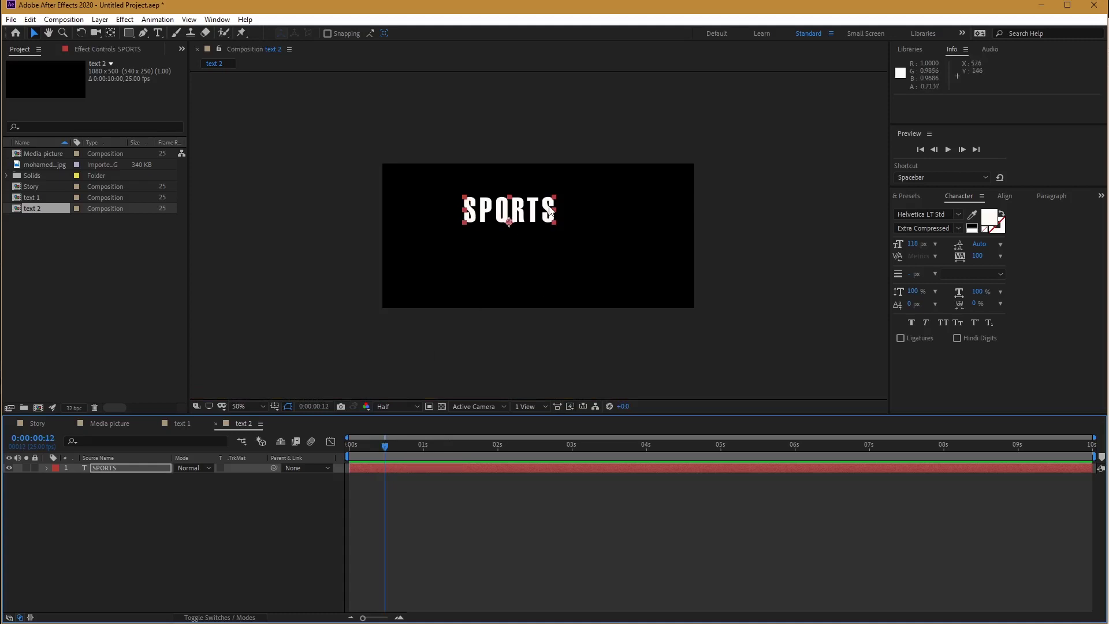
left_click(1005, 196)
left_click(920, 225)
left_click(980, 225)
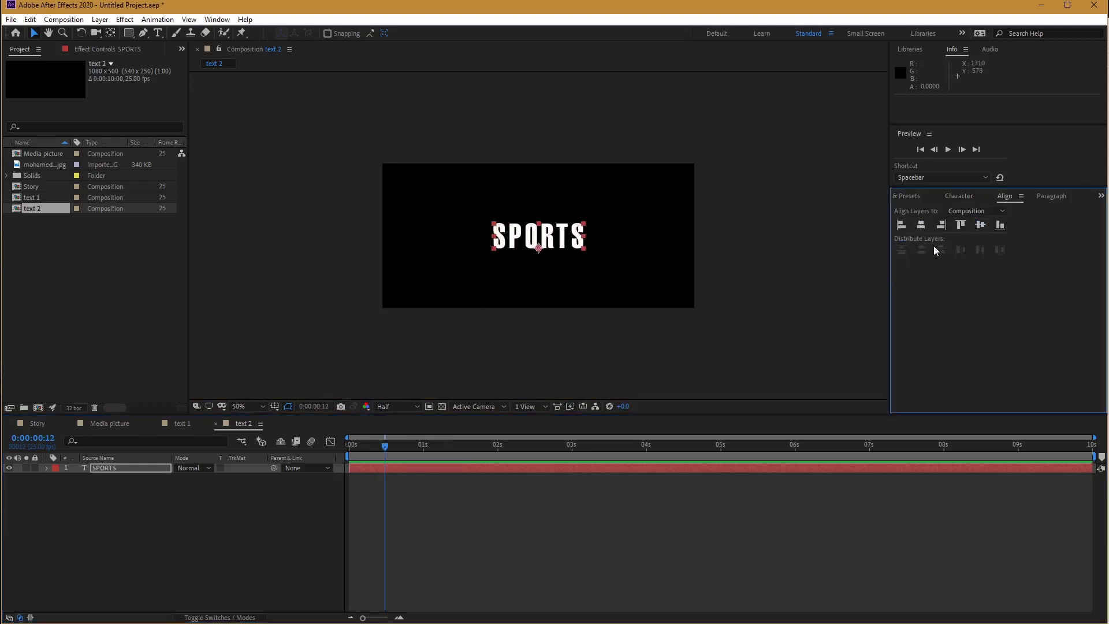
Set the SPORTS text to 156 px and fill it with orange FF9C00.
left_click(958, 196)
left_click_drag(918, 248, 941, 248)
left_click(988, 218)
left_click_drag(359, 337, 380, 299)
left_click_drag(394, 436, 394, 432)
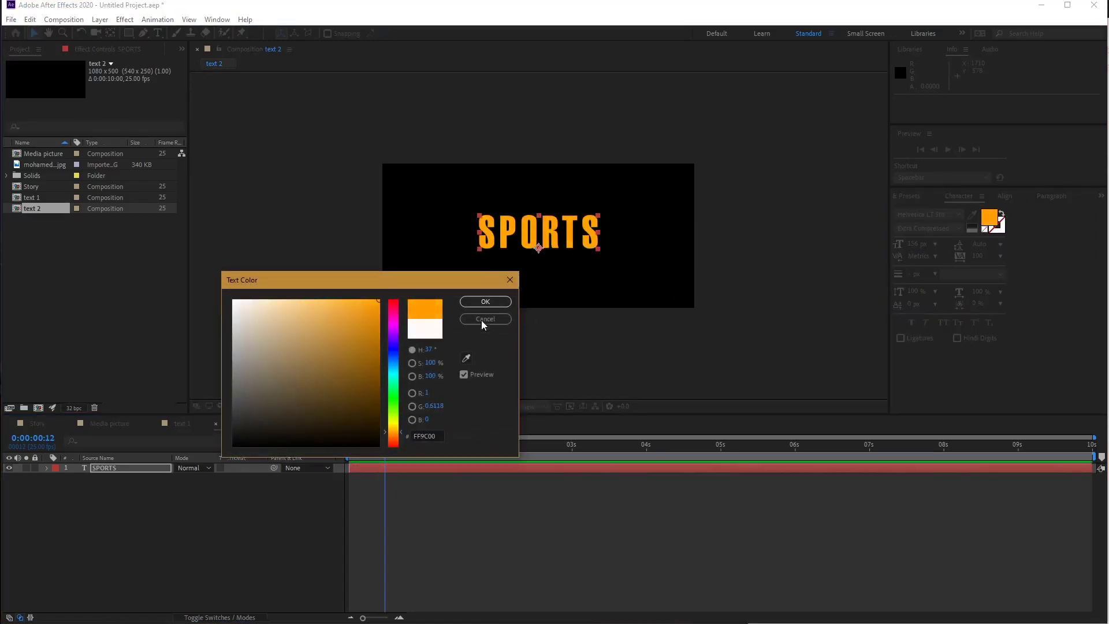
left_click(485, 301)
Scale the SPORTS layer up proportionally to about 137%.
key("comma")
key("comma")
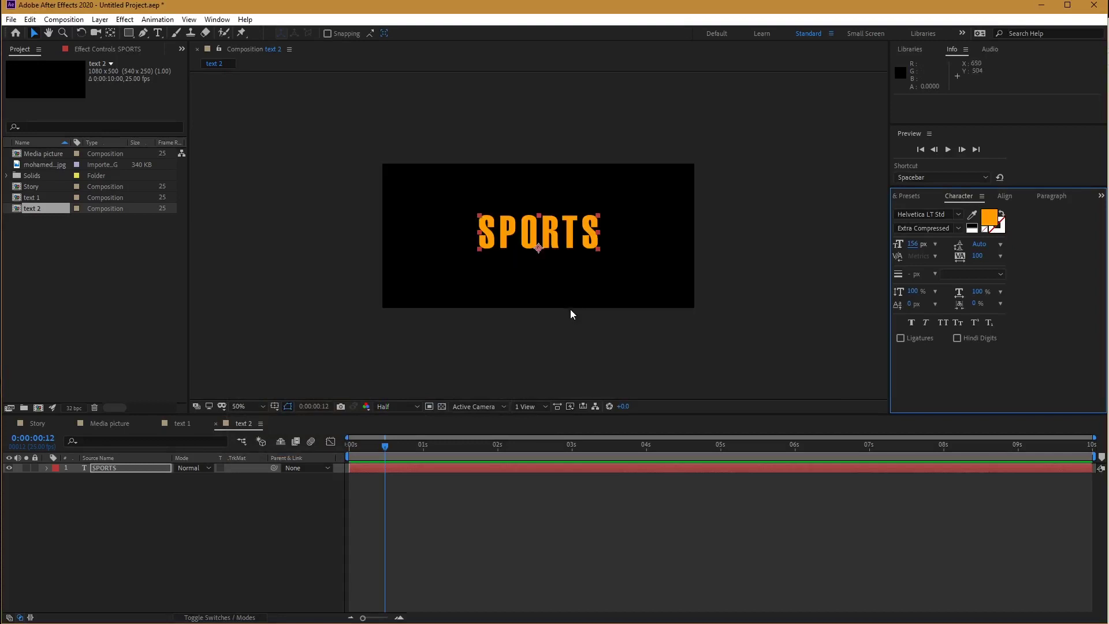
left_click_drag(598, 215, 622, 202)
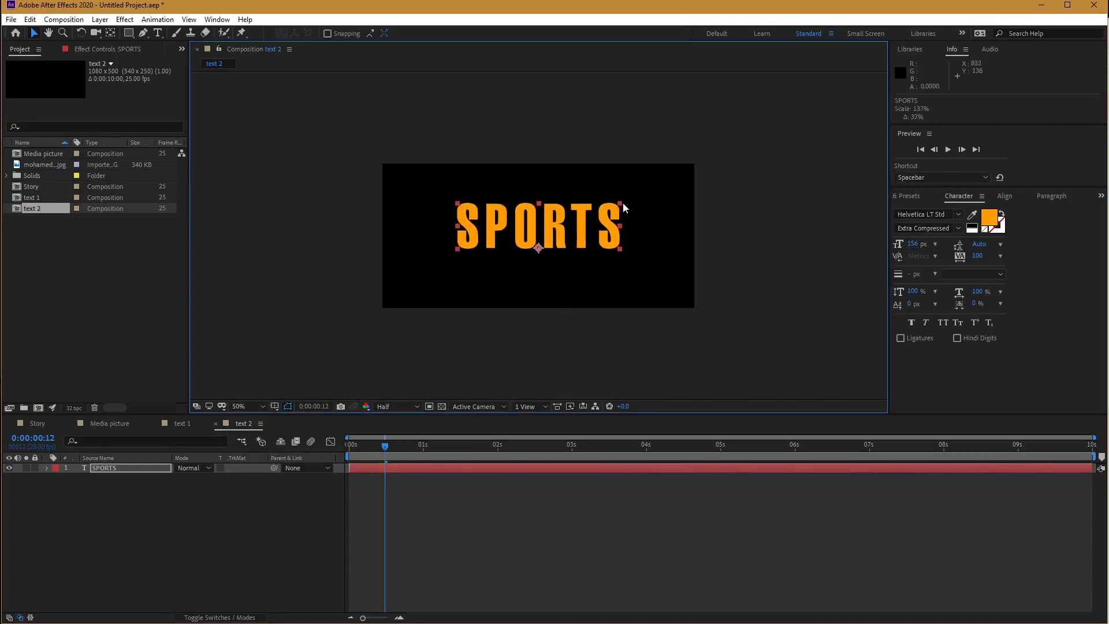
Add a Position animator to the SPORTS text and expand its range selector.
left_click(119, 500)
left_click(46, 468)
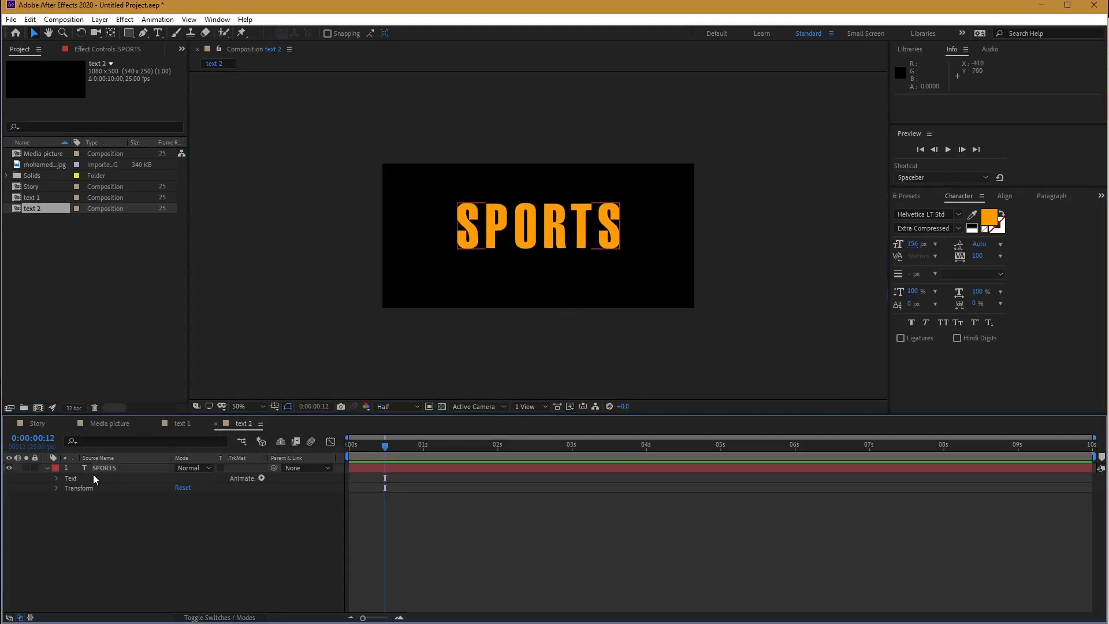
left_click(261, 477)
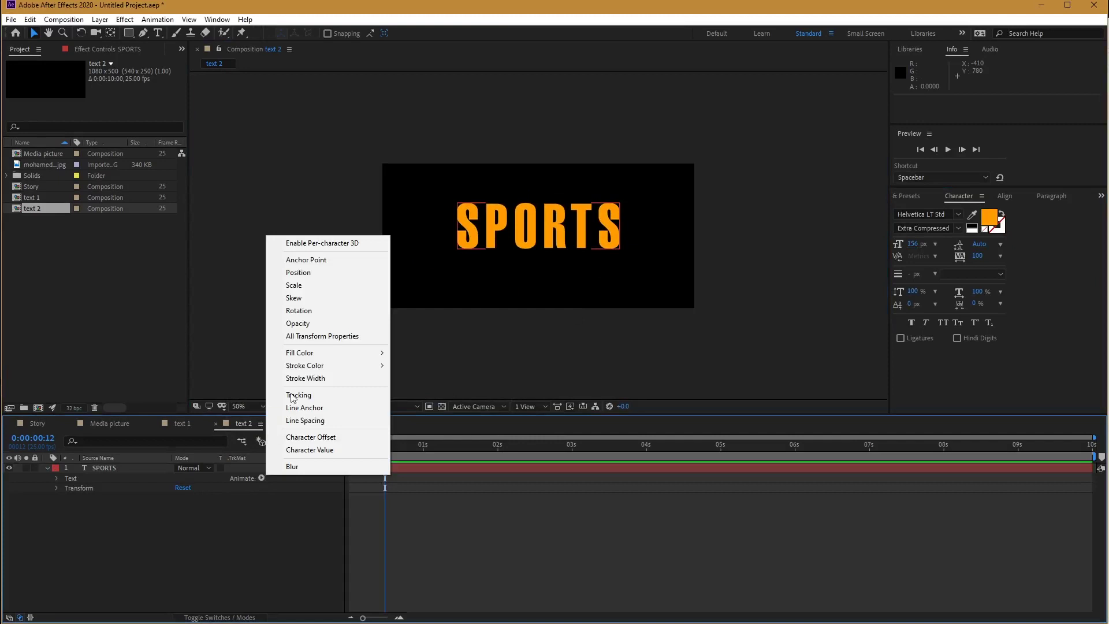
left_click(332, 276)
left_click(78, 526)
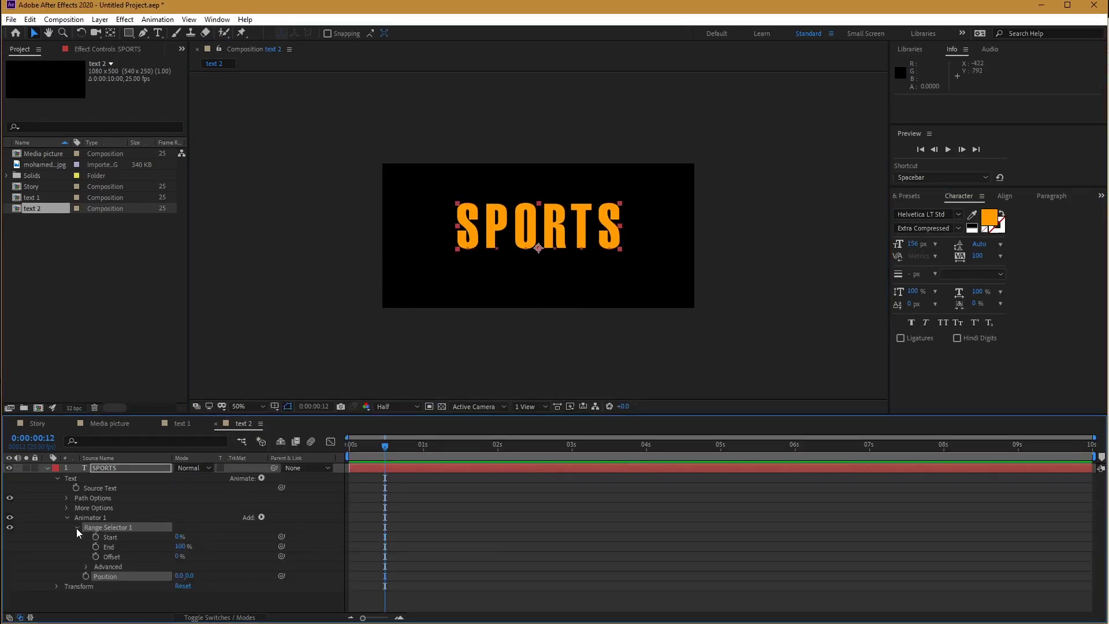
Set the SPORTS animator's Position to -1000, 0 to push the letters out of the frame.
left_click_drag(180, 575, 12, 577)
left_click(179, 575)
type("-")
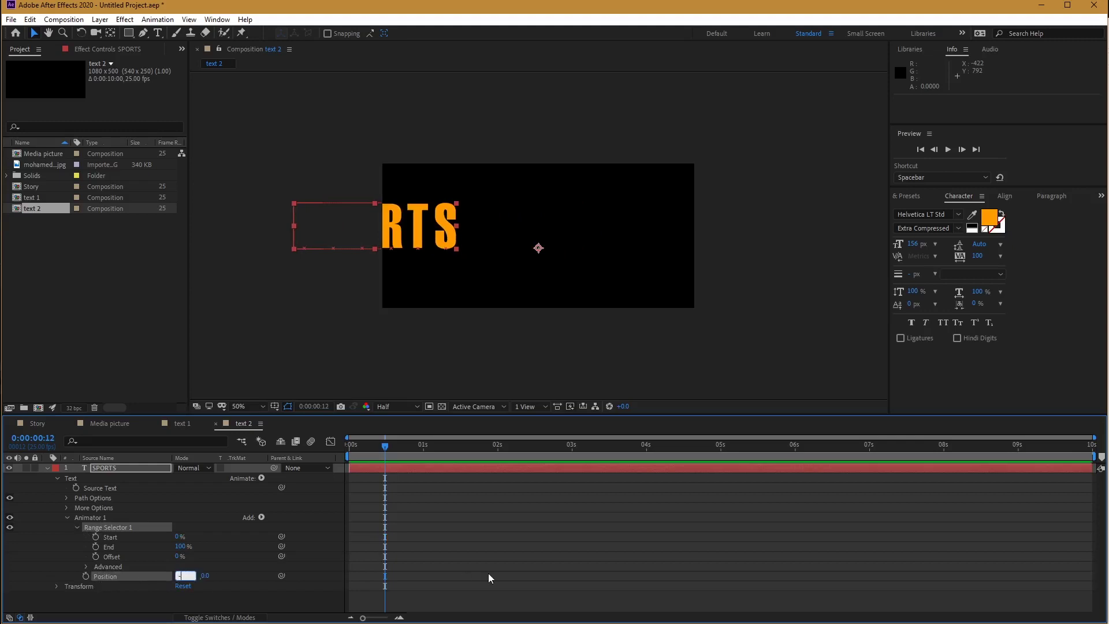
type("1000")
key("Return")
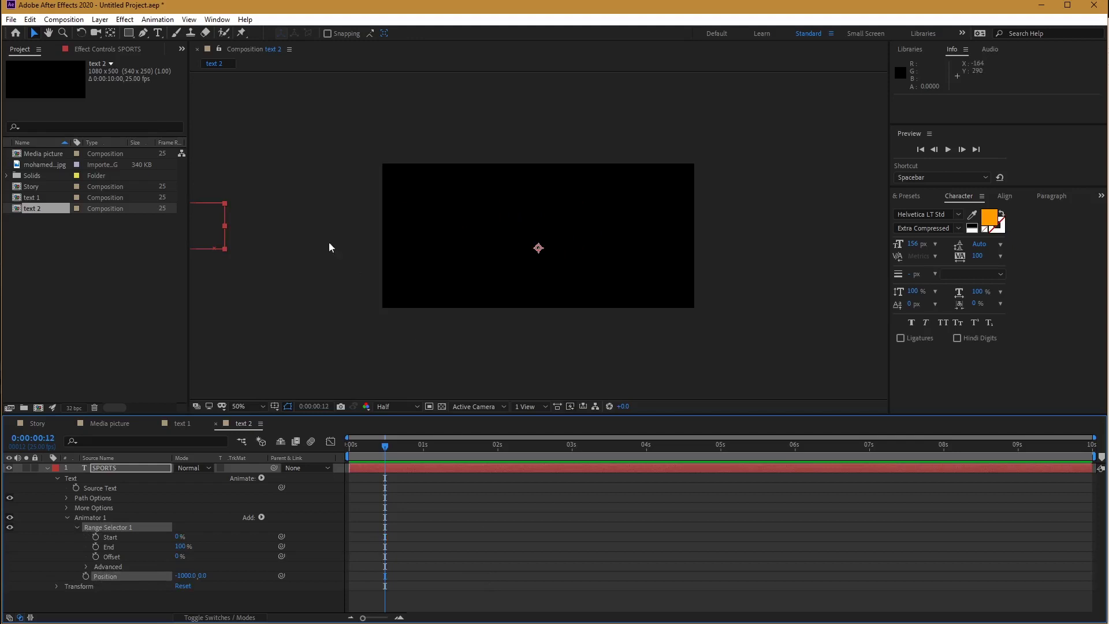
Keyframe the range selector's Start at 0% at the beginning and 100% at 0:00:01:00, and preview the letter animation.
left_click_drag(386, 445, 423, 450)
left_click(96, 537)
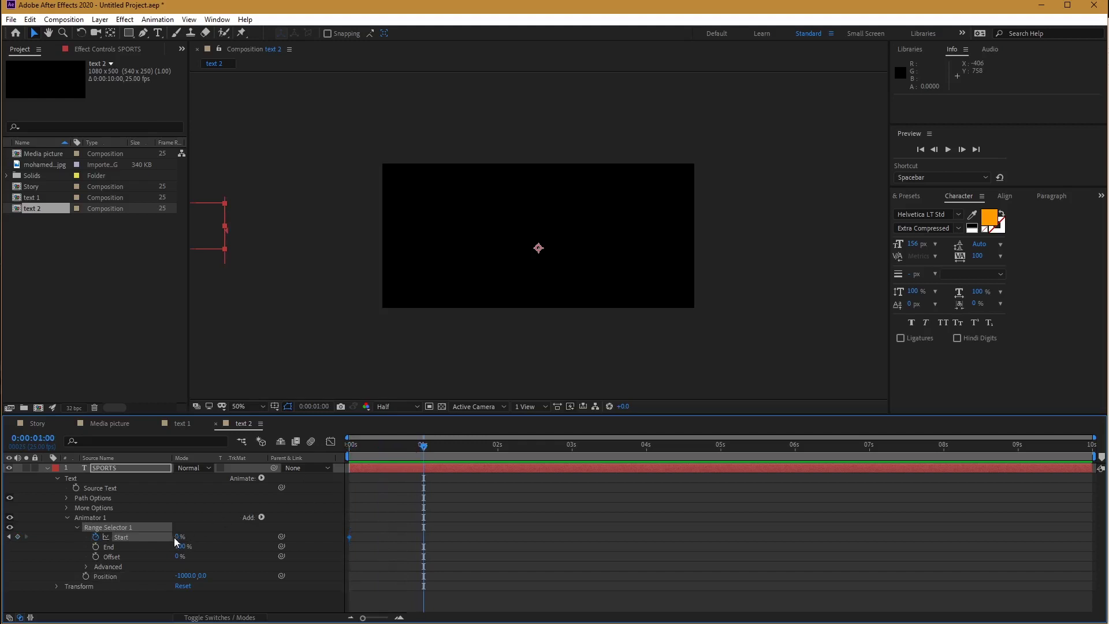
left_click_drag(175, 537, 247, 537)
key("space")
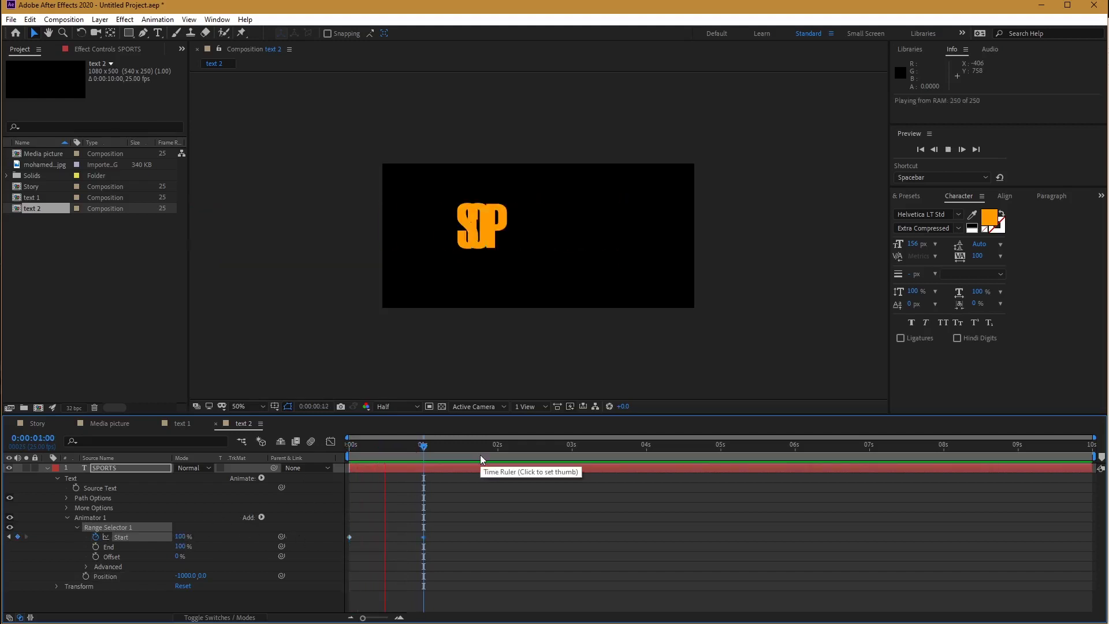
Enable motion blur for the text 2 composition and the SPORTS layer, and scrub the time to 0:00:01:13.
key("space")
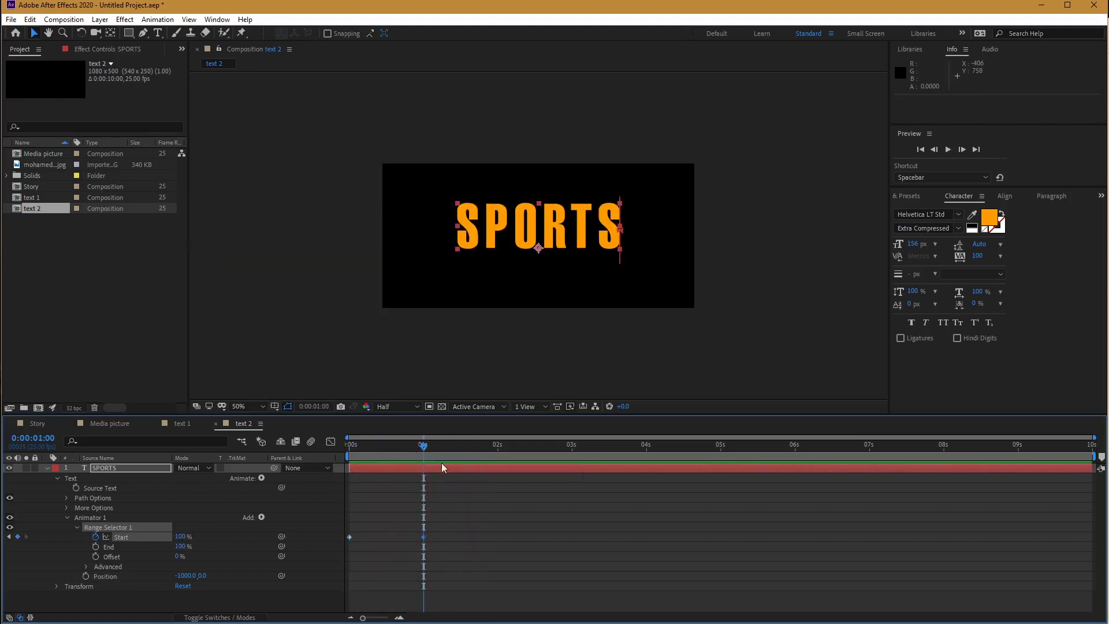
left_click(311, 442)
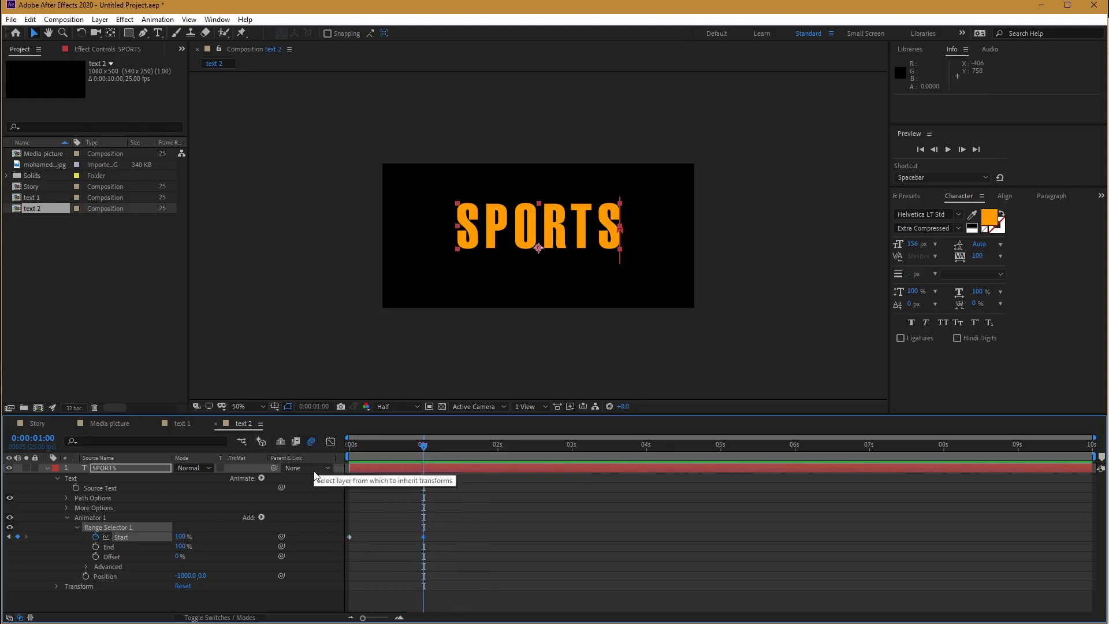
left_click(46, 468)
left_click(231, 616)
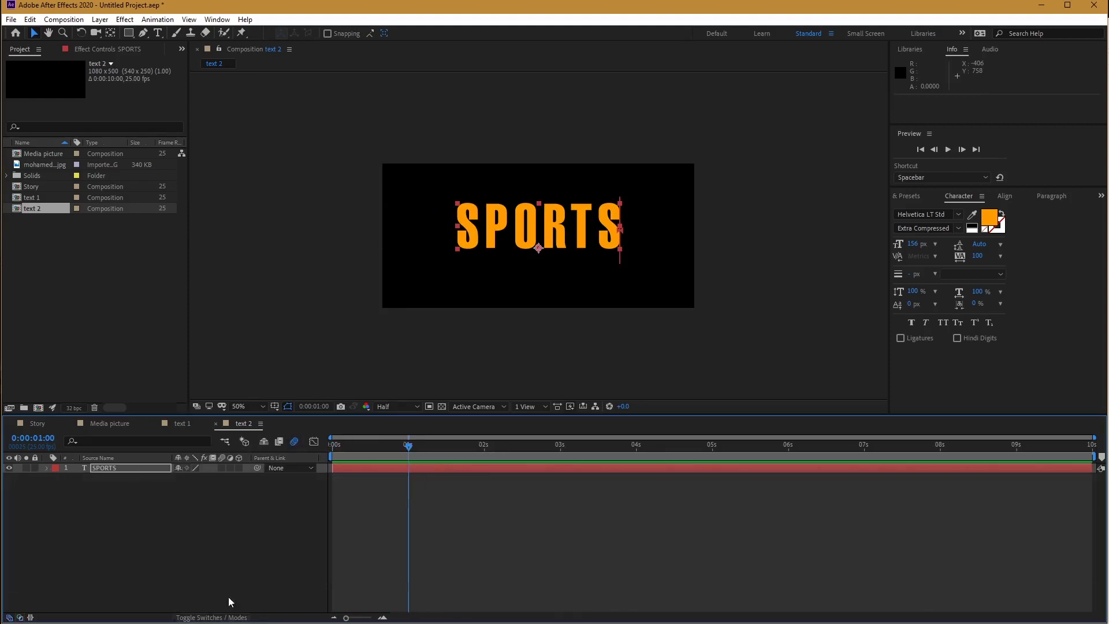
left_click(222, 468)
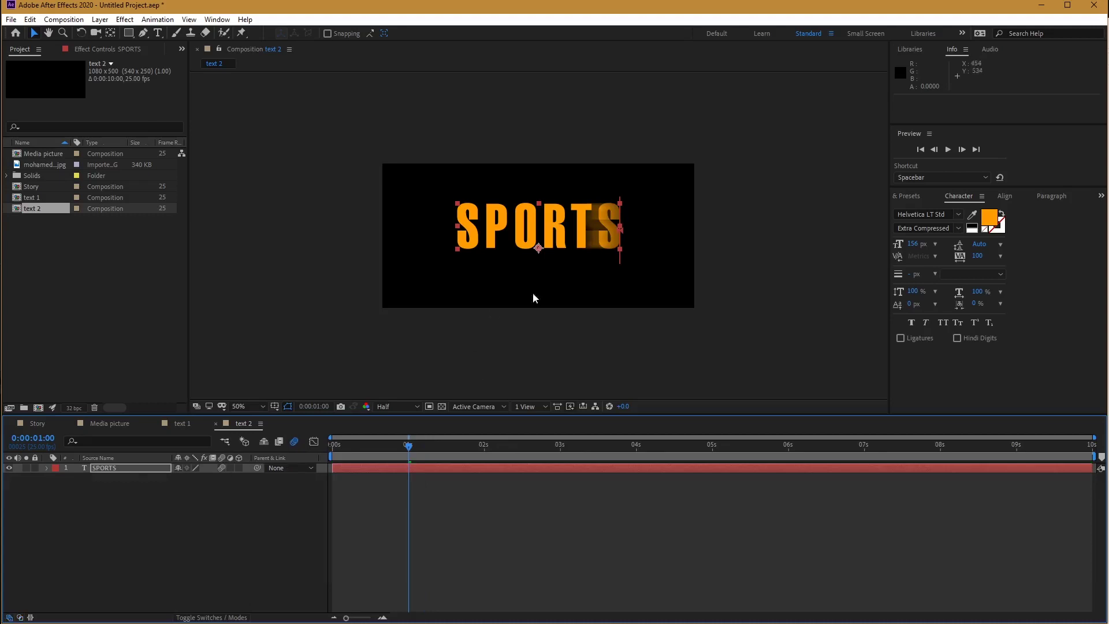
left_click_drag(410, 445, 448, 445)
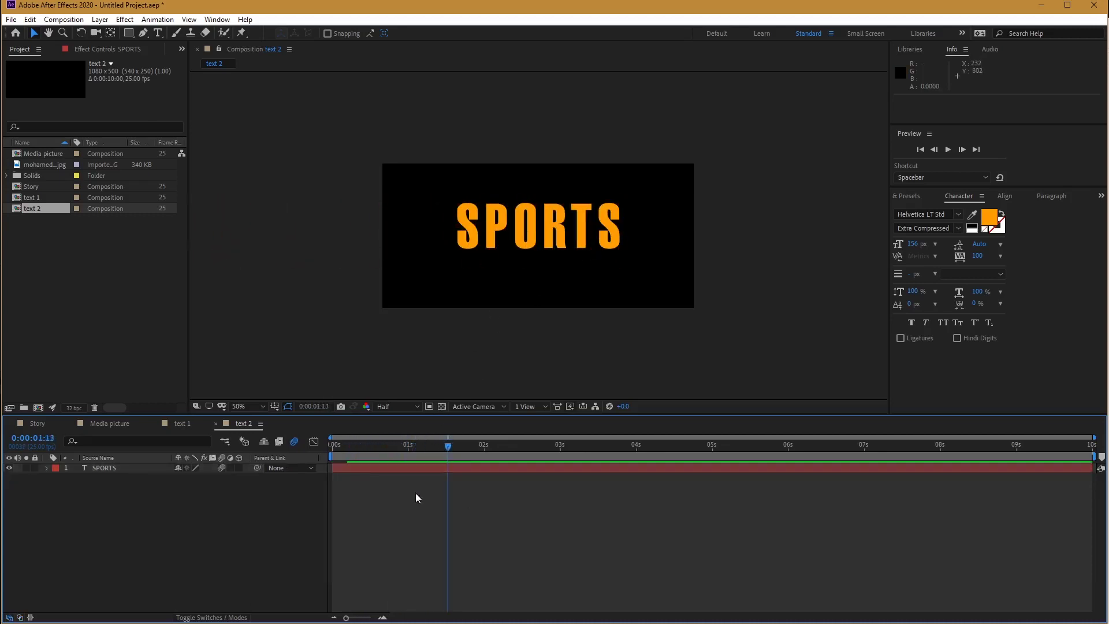
Duplicate the SPORTS layer, shrink the copy and centre it horizontally below the original word.
left_click(365, 468)
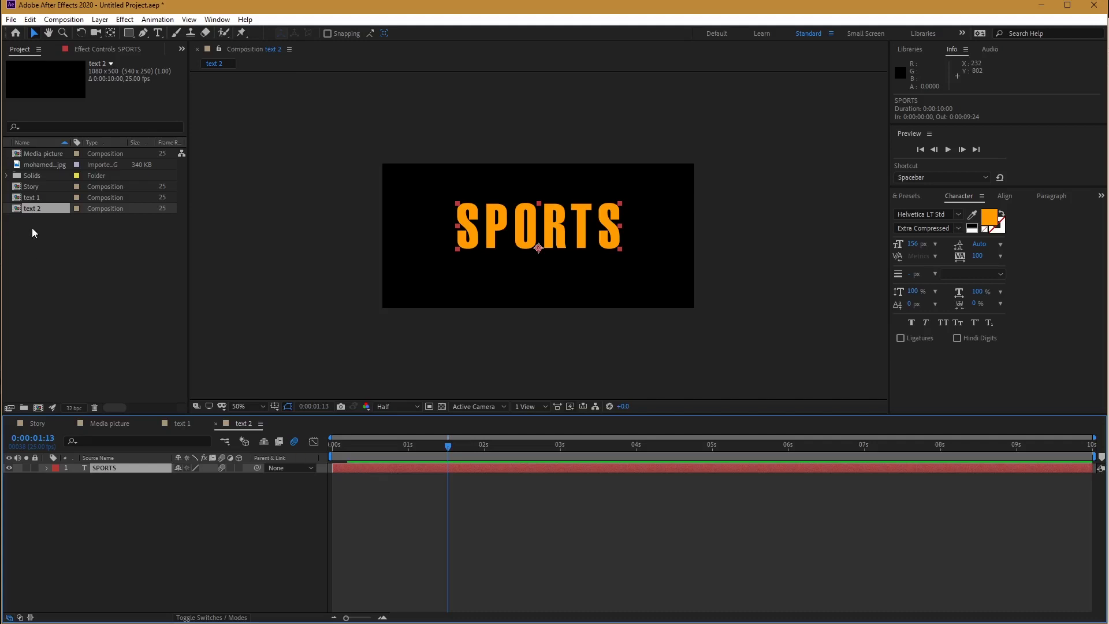
left_click(30, 19)
left_click(66, 169)
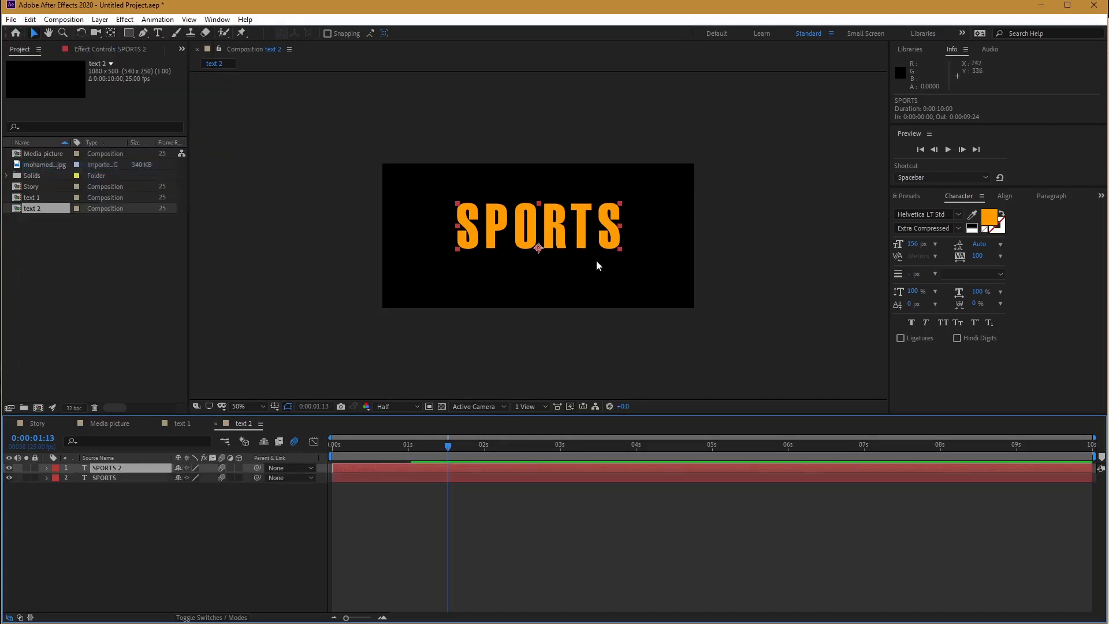
left_click_drag(592, 231, 596, 256)
left_click(1001, 196)
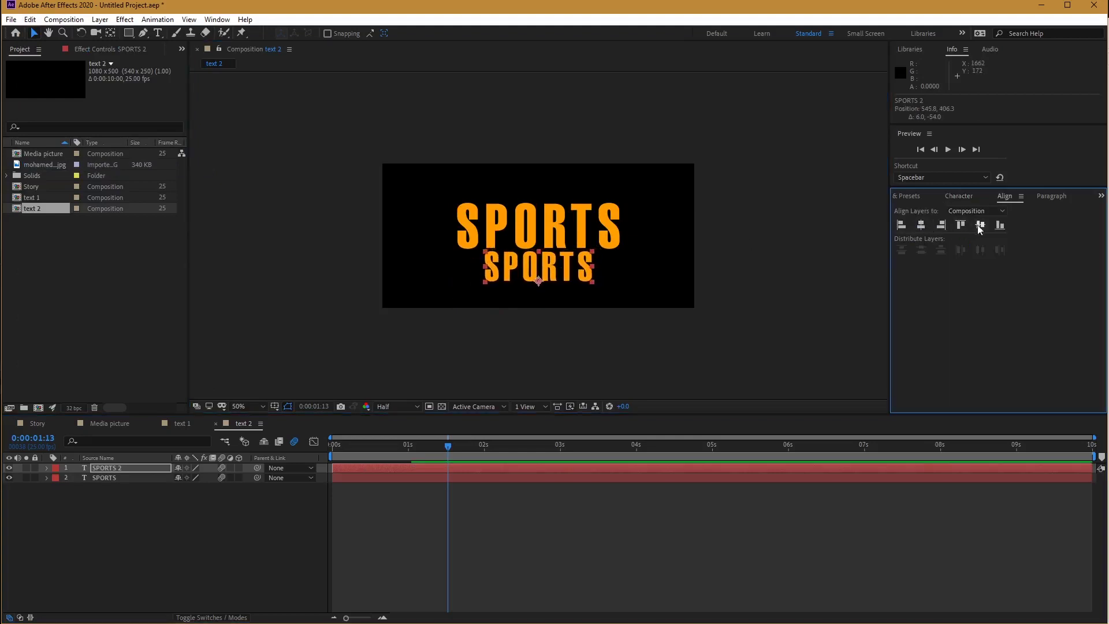
Replace the text of the smaller SPORTS copy with "Week".
key("period")
double_click(541, 301)
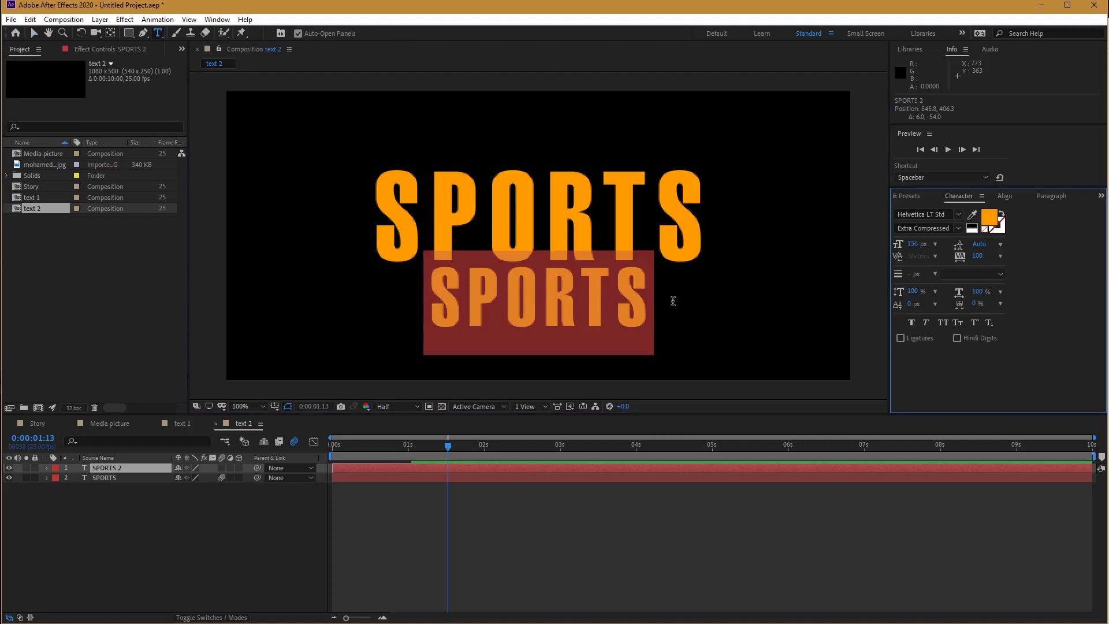
type("week")
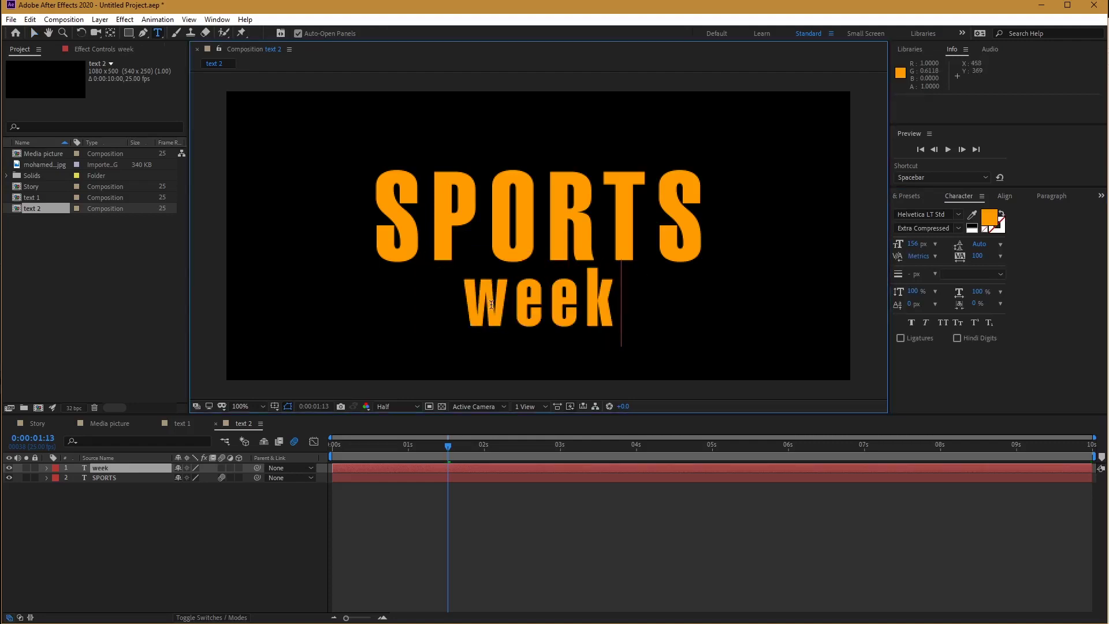
left_click_drag(462, 297, 518, 298)
type("W")
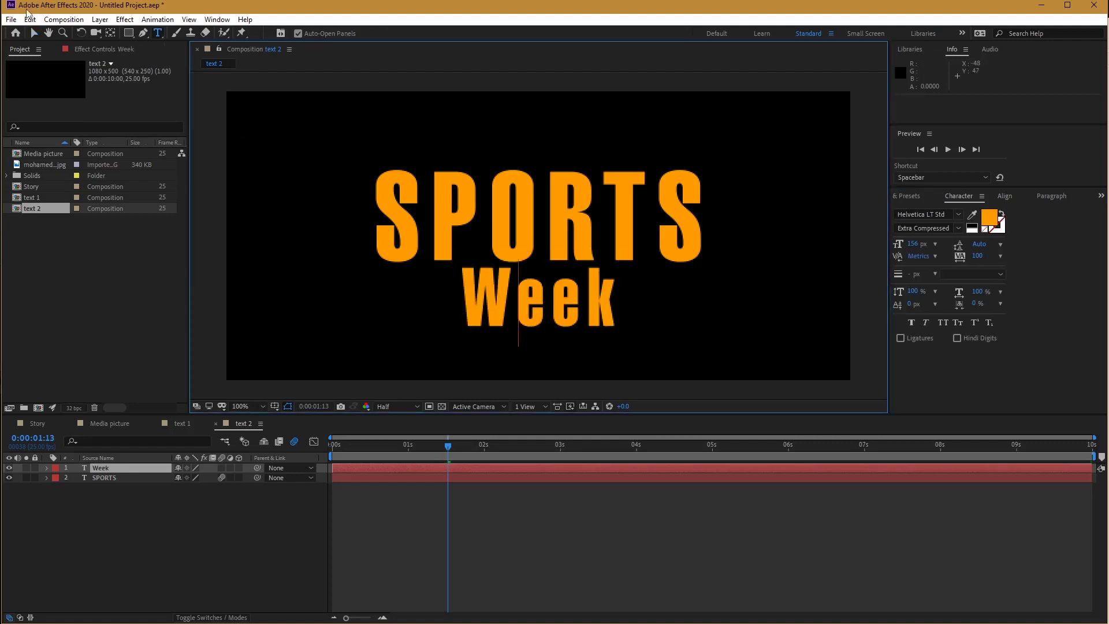
Set the fill colour of the Week text to white.
left_click(34, 33)
left_click(988, 218)
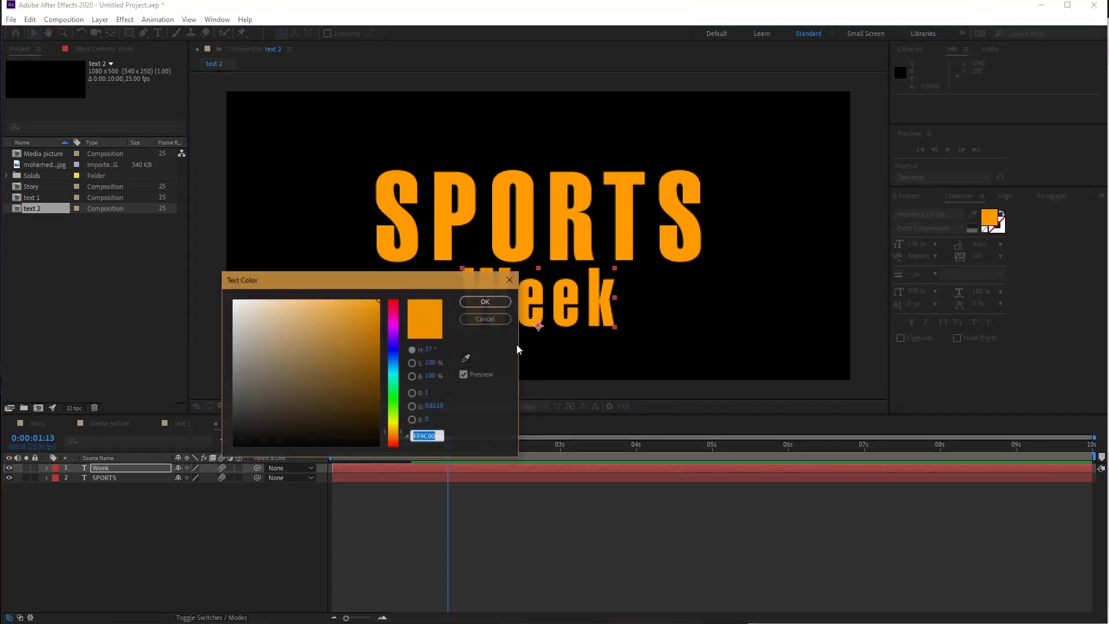
left_click_drag(378, 305, 138, 240)
left_click(486, 300)
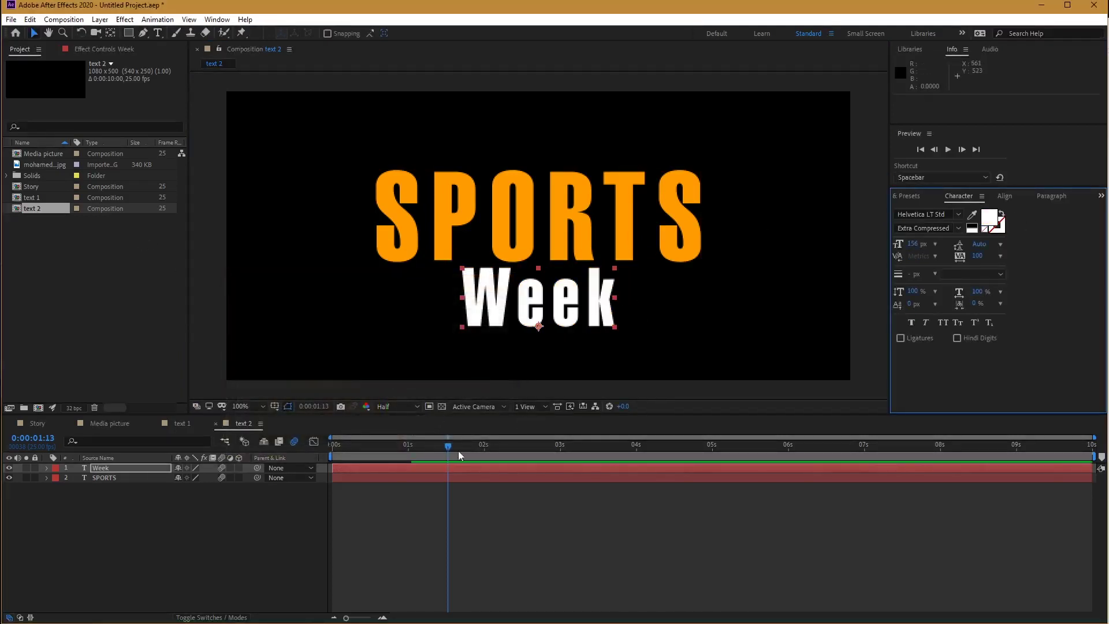
Delay the Week layer by about a third of a second relative to SPORTS and preview the staggered text.
left_click_drag(459, 450, 320, 456)
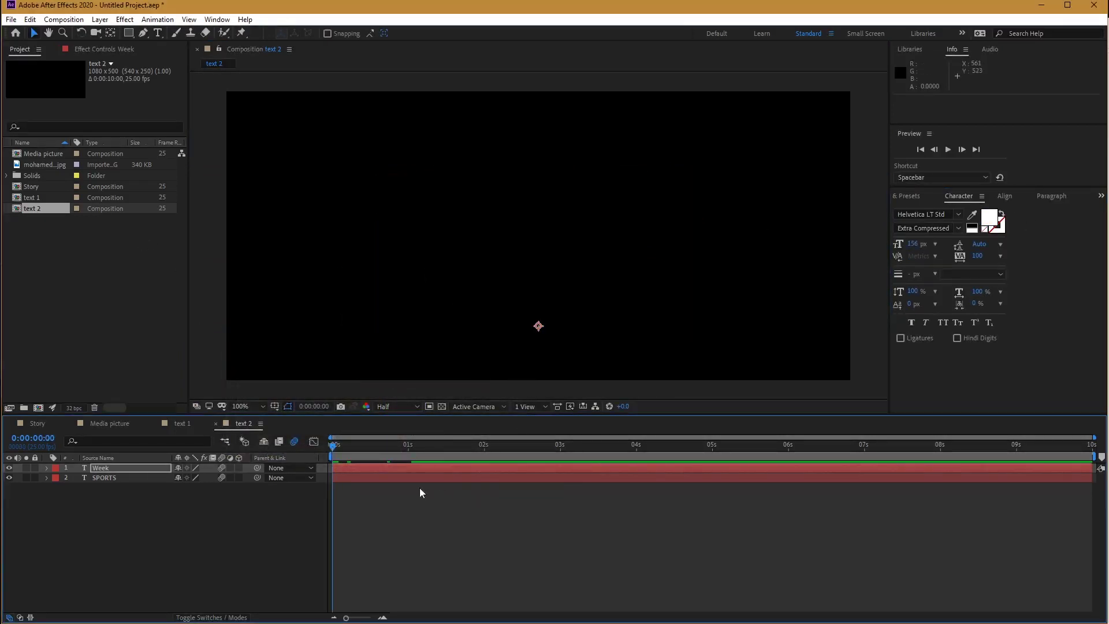
key("space")
left_click_drag(383, 469, 396, 468)
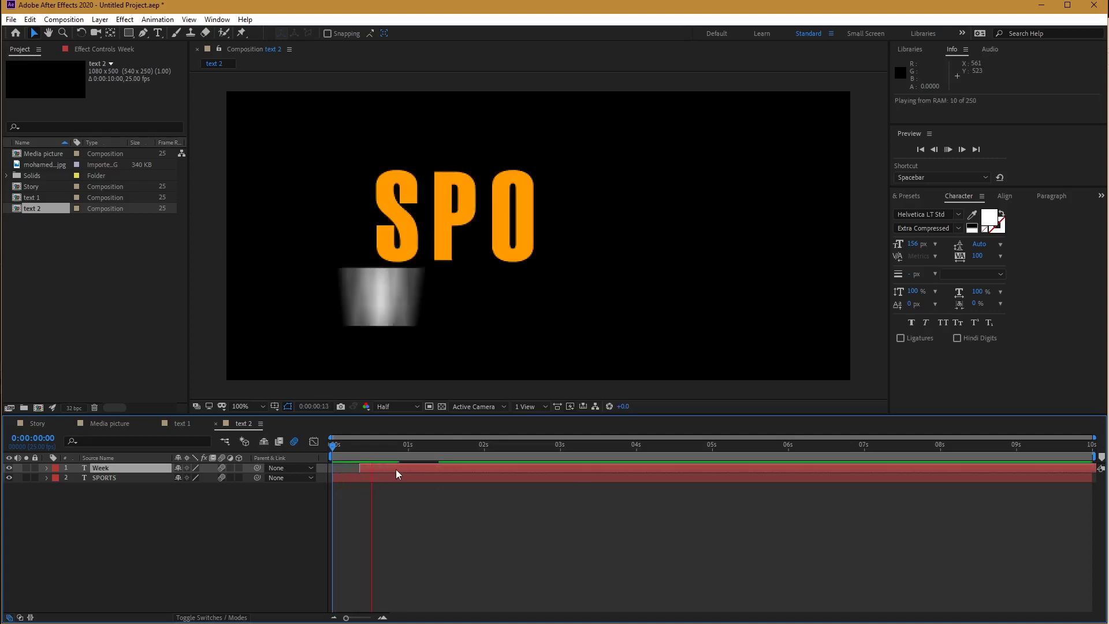
key("space")
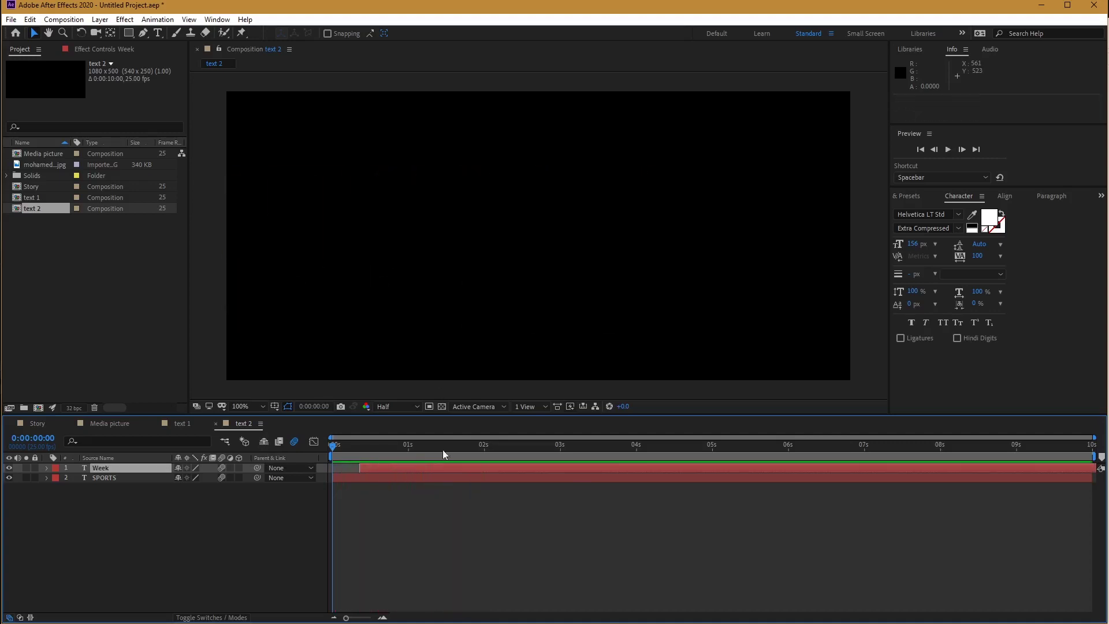
Place the text 2 composition in the Story composition, over the pink shape above See More.
left_click(21, 424)
left_click(36, 208)
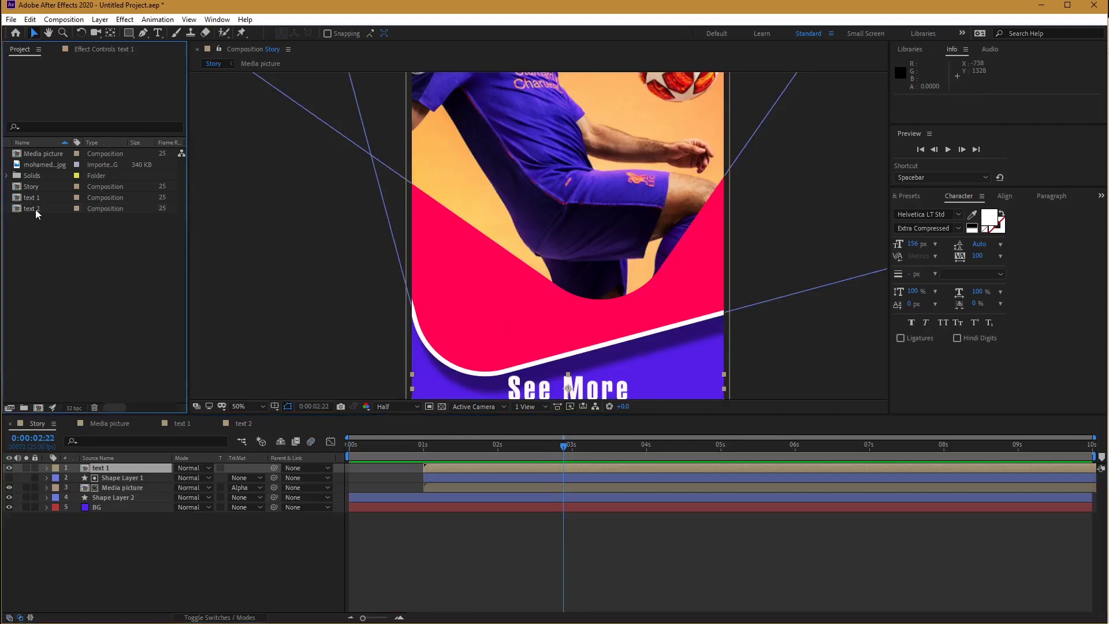
left_click_drag(51, 214, 519, 297)
Apply a Drop Shadow effect to the text 2 layer with Distance 14 and Softness 10.
left_click(906, 195)
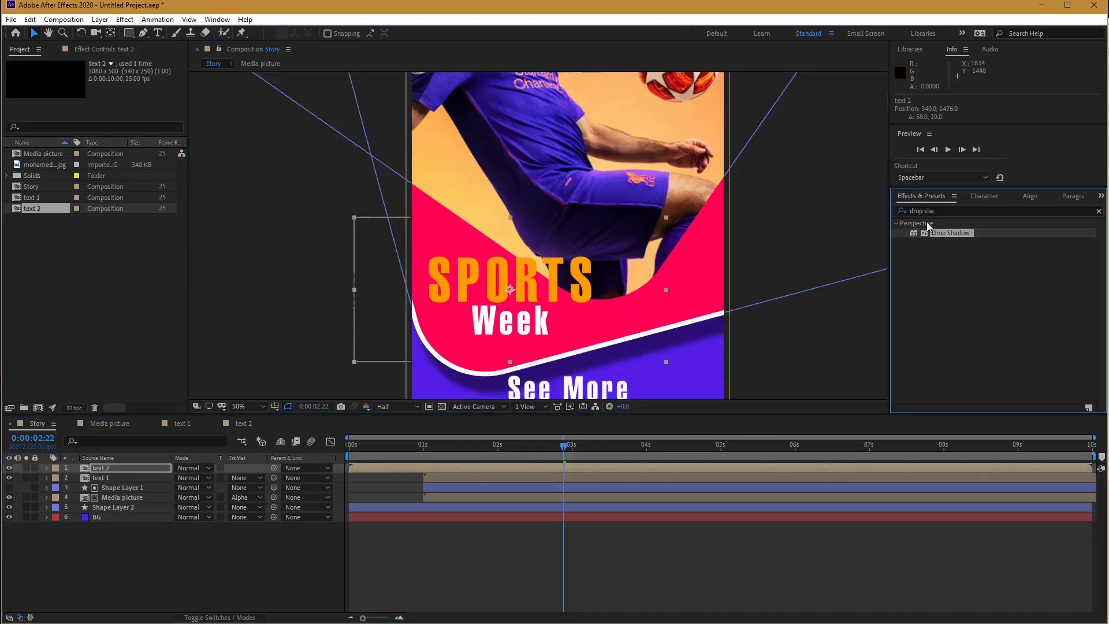
left_click_drag(949, 232, 535, 283)
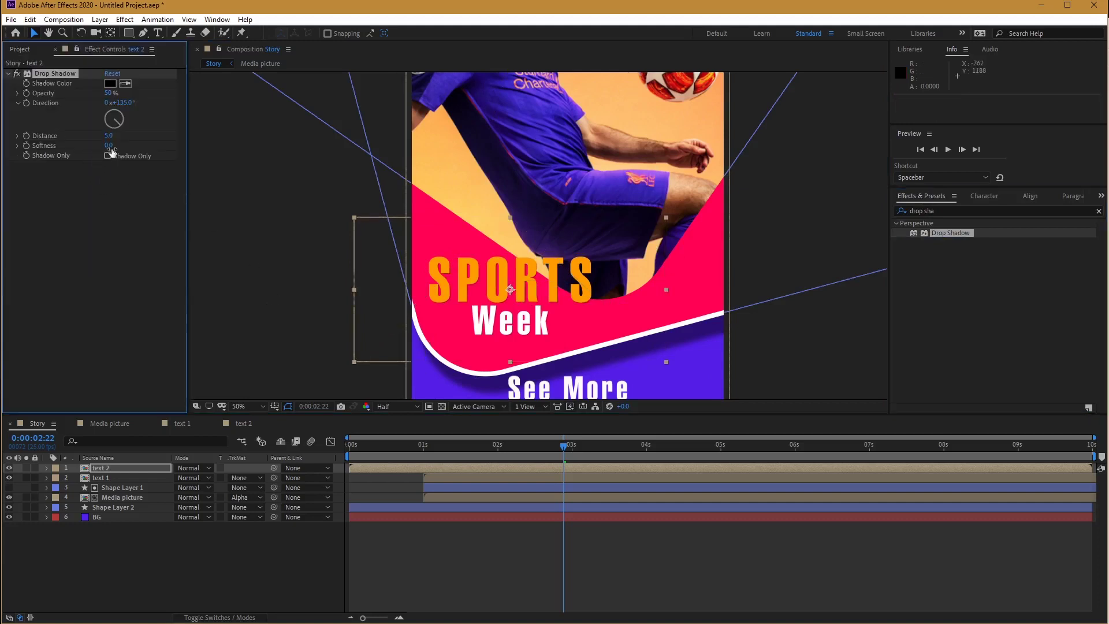
left_click_drag(108, 136, 114, 137)
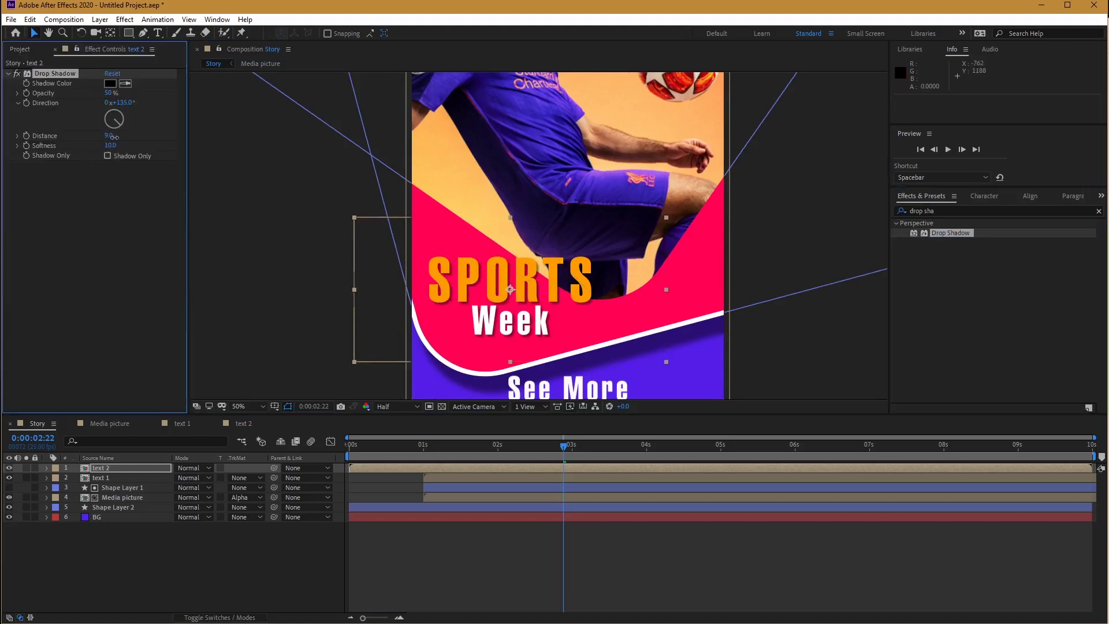
Enlarge the text 2 layer slightly, move it to about 372, 1486, and set the preview resolution to Full.
left_click_drag(665, 217, 678, 210)
left_click_drag(577, 271, 580, 275)
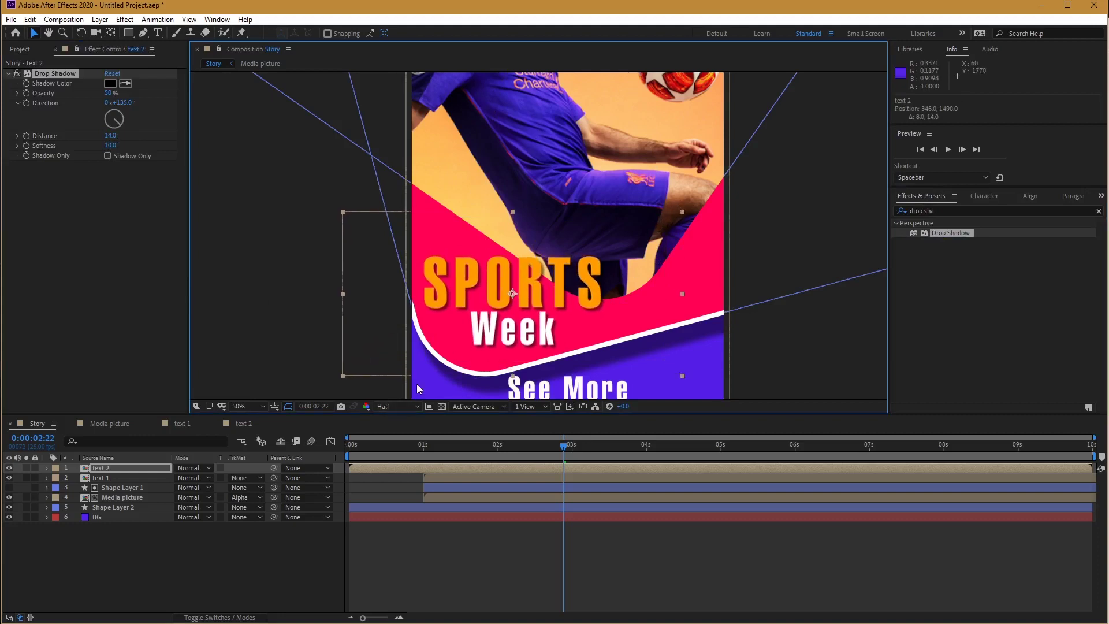
left_click(383, 411)
left_click(387, 444)
key("comma")
left_click_drag(579, 301, 498, 293)
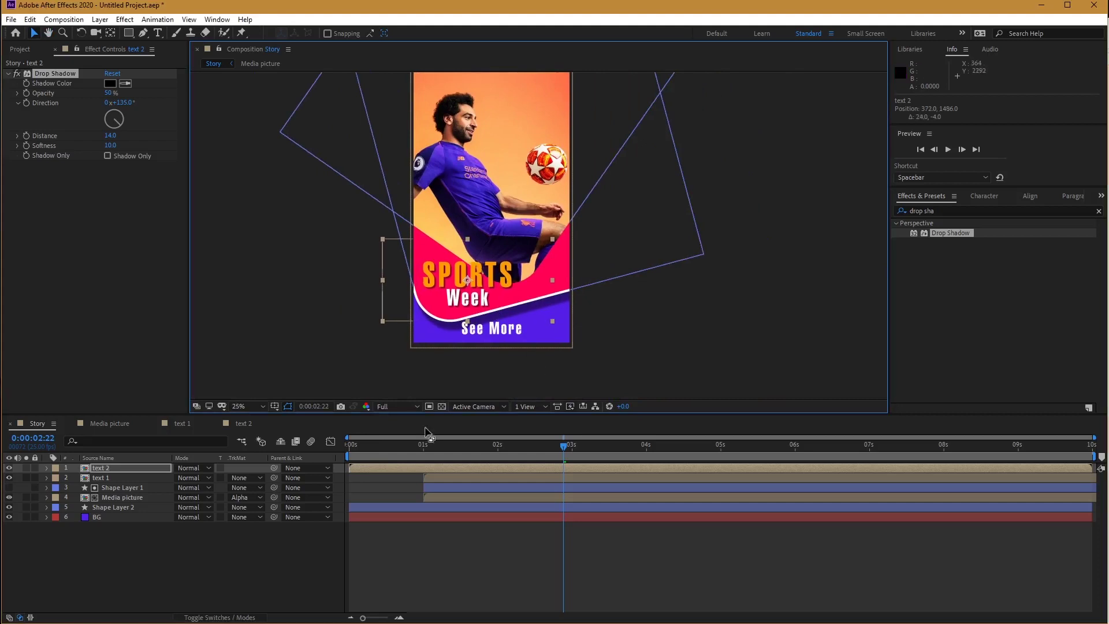
Shift the text 2 layer to start at 0:00:01:16 and preview the story animation.
left_click_drag(384, 469, 500, 477)
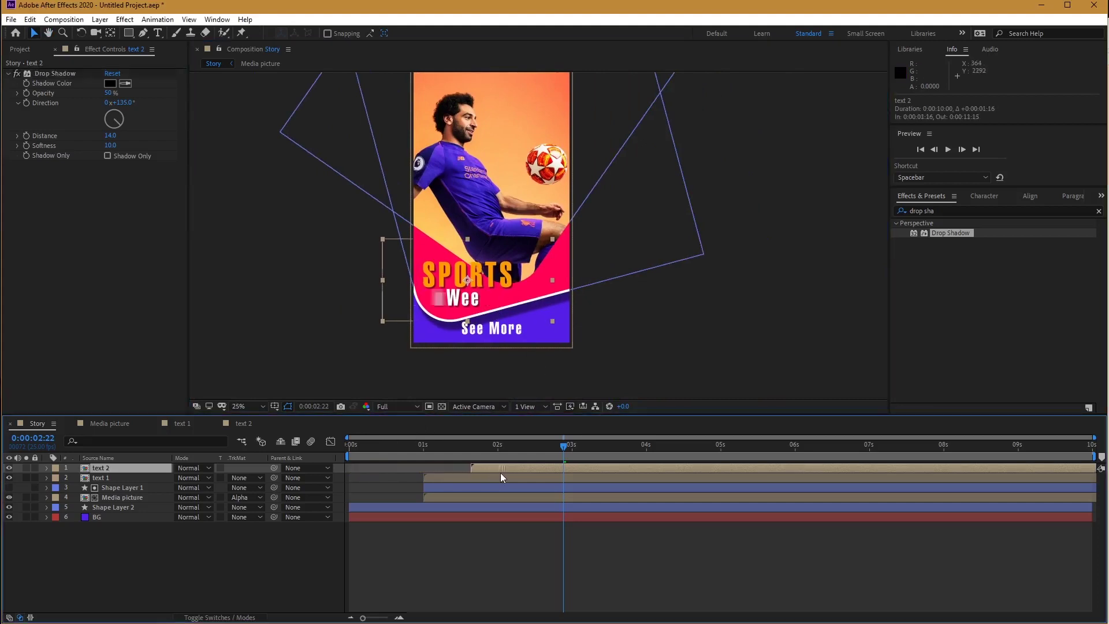
key("space")
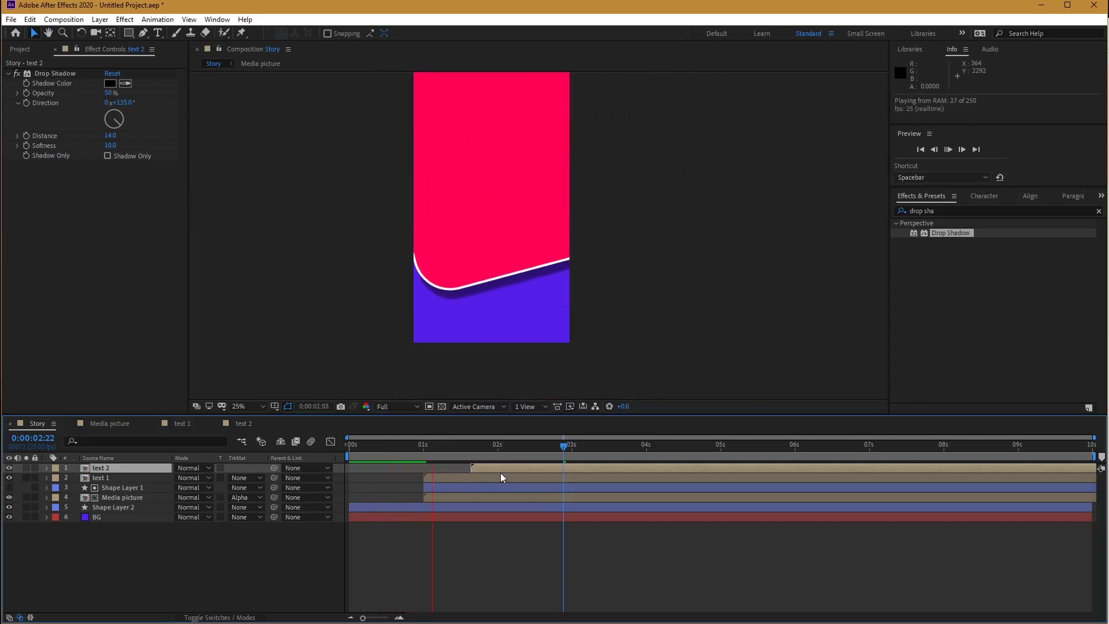
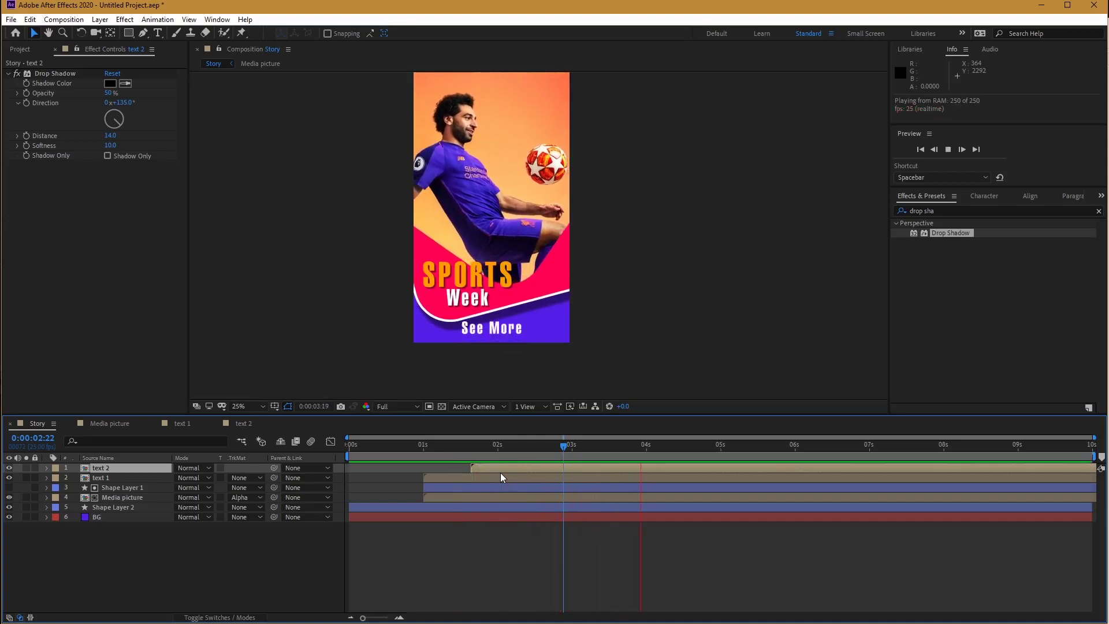
key("space")
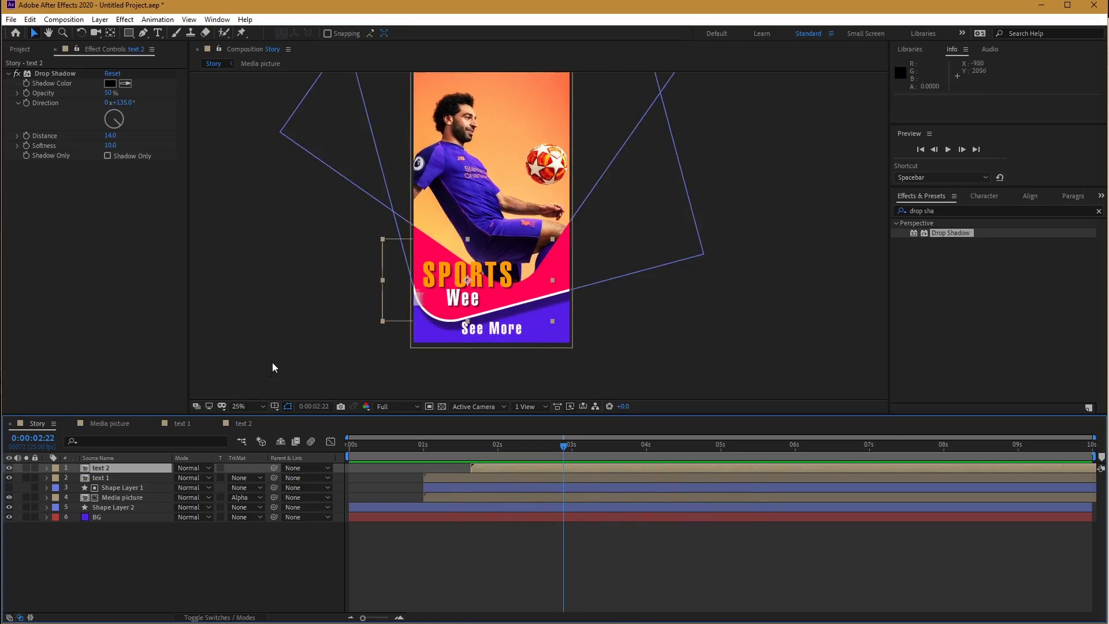
Create a new composition named "arraw" with a size of 100 x 500 px.
left_click(20, 49)
right_click(49, 263)
left_click(95, 275)
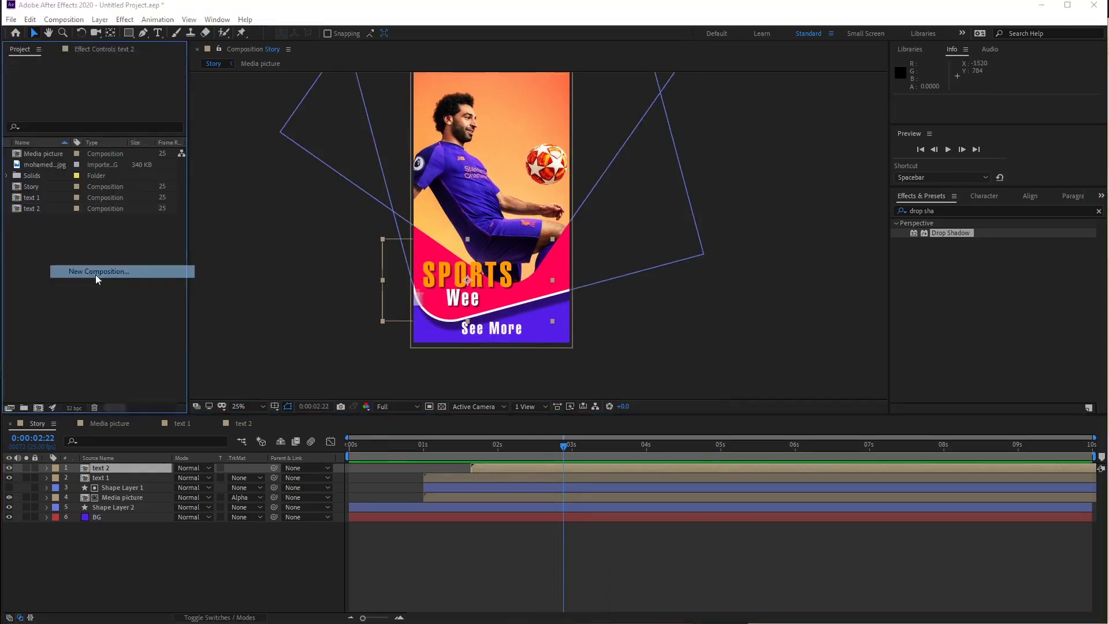
type("arraw")
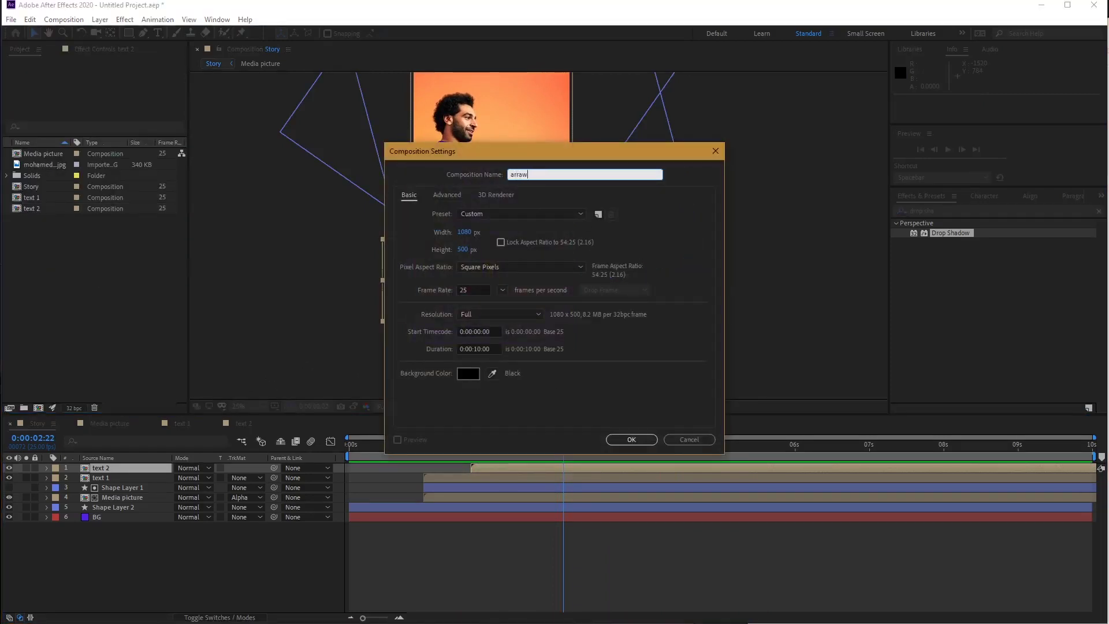
left_click(465, 232)
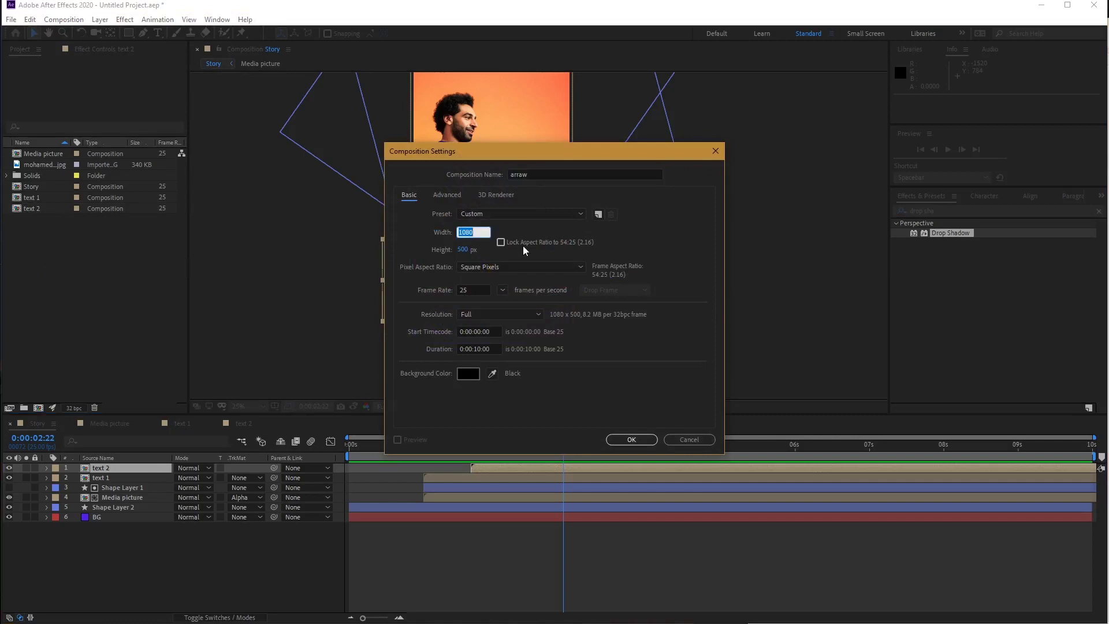
type("100")
left_click(624, 437)
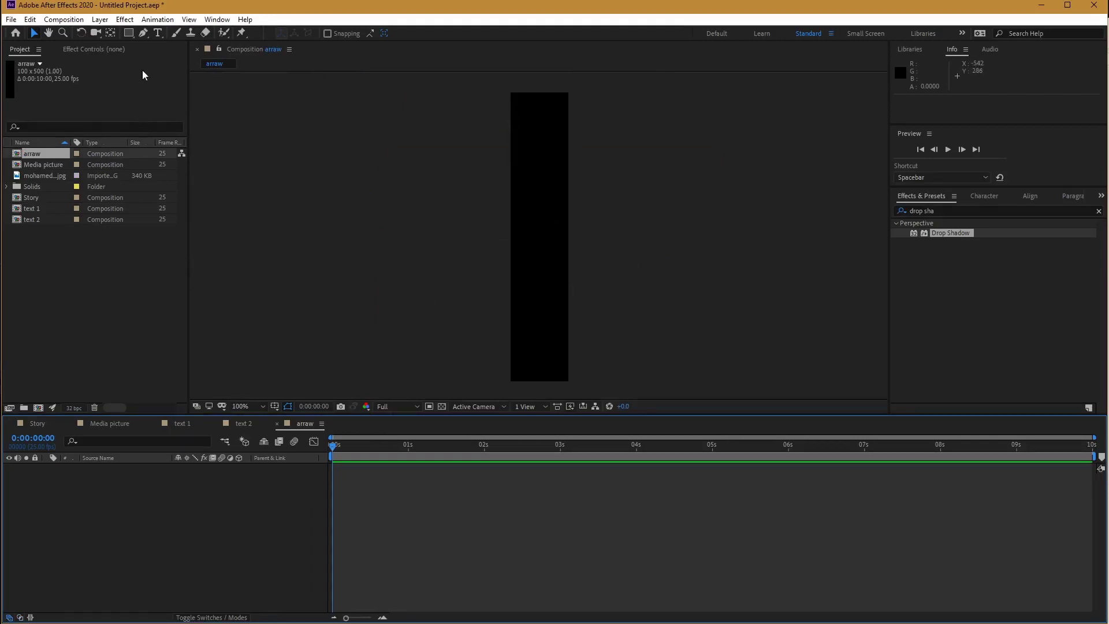
Draw an unfilled square about 59 px wide with a 6 px white stroke mid-frame in the arraw composition, and centre its anchor point.
left_click(129, 33)
left_click(318, 37)
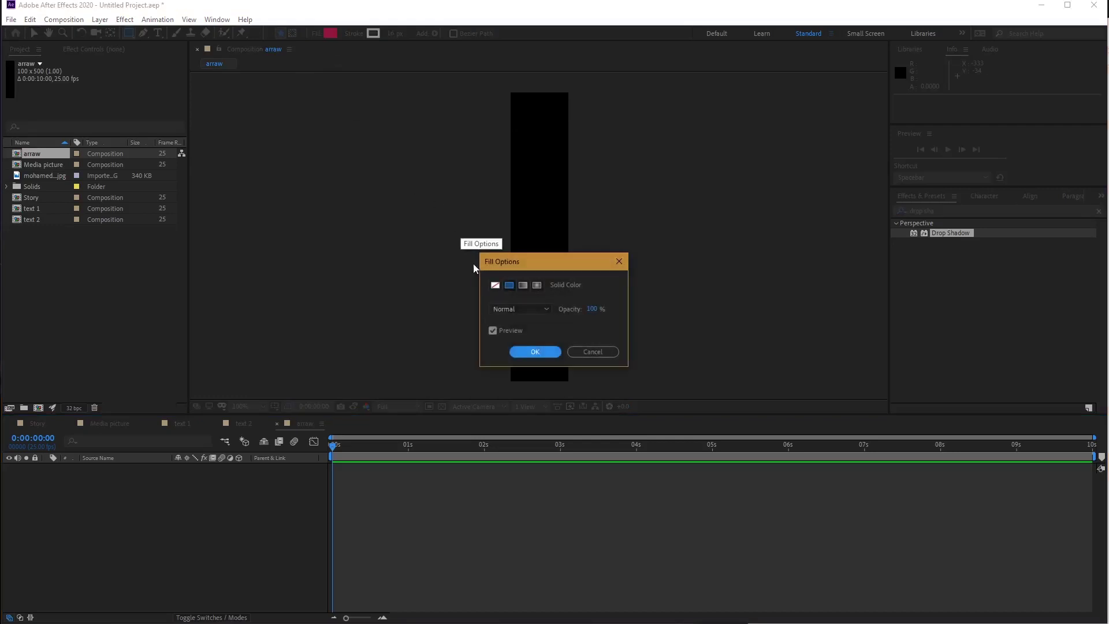
left_click(497, 285)
left_click(532, 350)
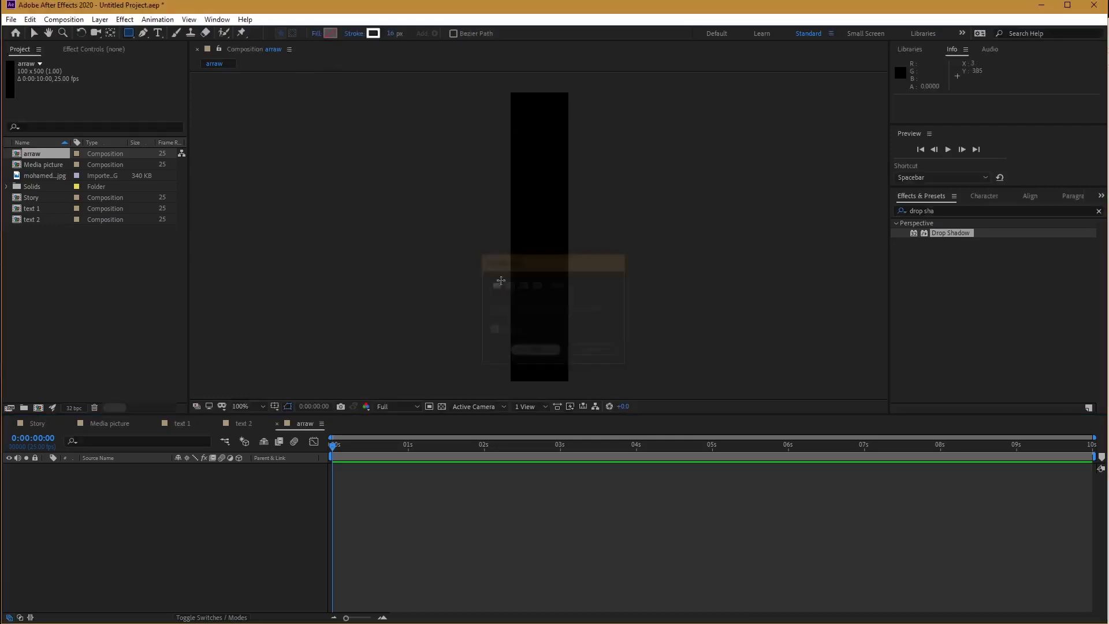
left_click(392, 33)
type("6")
key("Return")
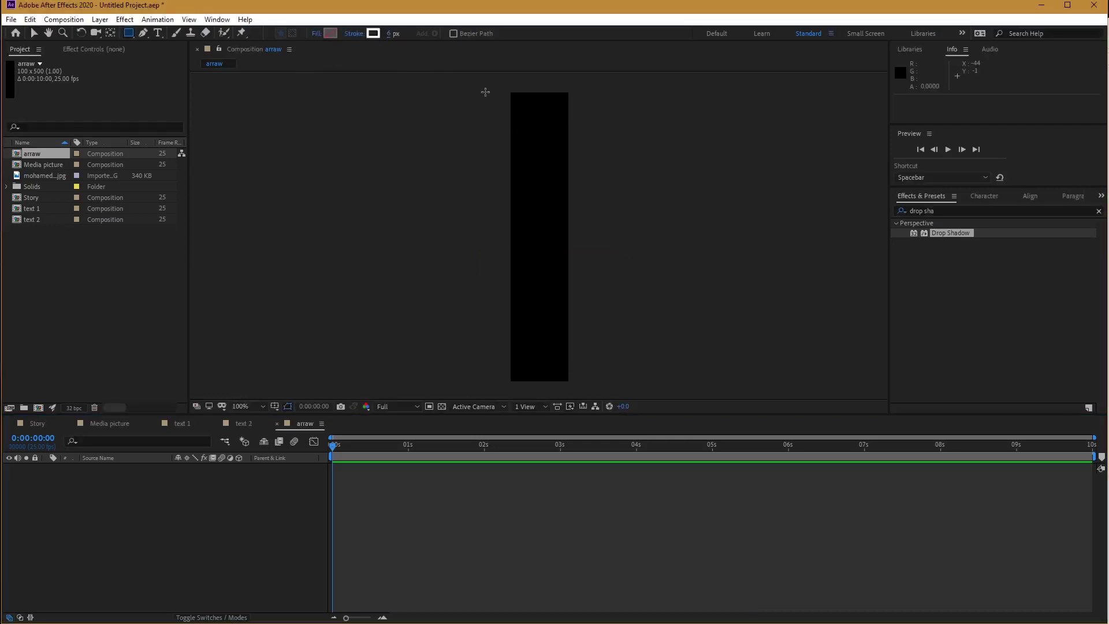
mouse_move(525, 223)
left_mouse_down()
mouse_move(549, 269)
mouse_move(555, 254)
left_mouse_up()
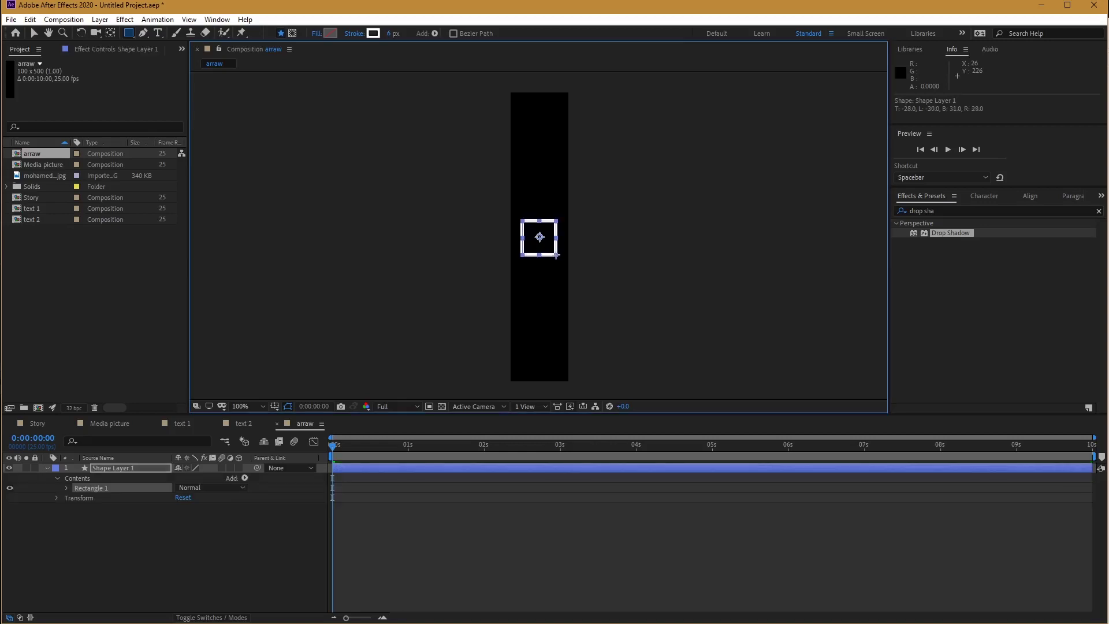
key("ctrl+alt+Home")
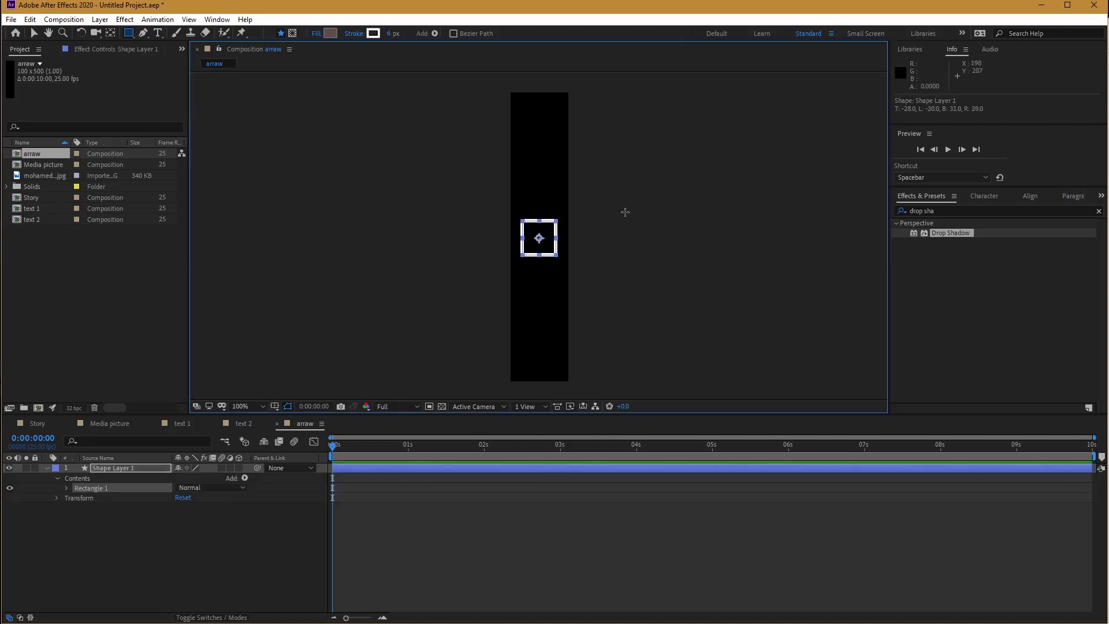
Add Trim Paths to the square's shape layer and set its Start to 50% so only two adjacent sides are drawn.
key("period")
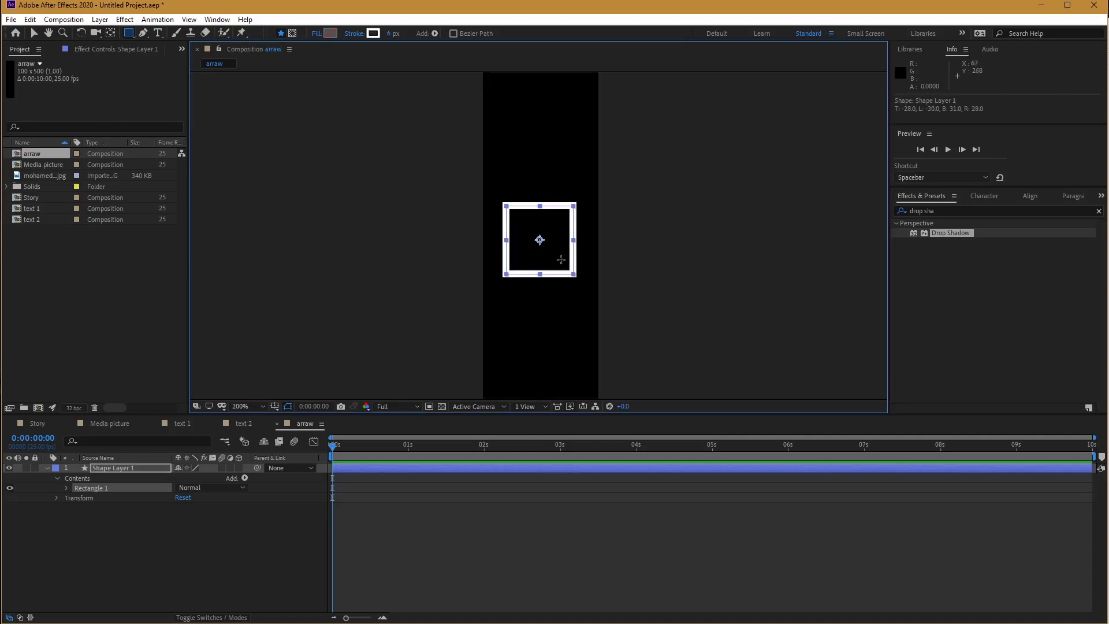
key("v")
left_click(637, 269)
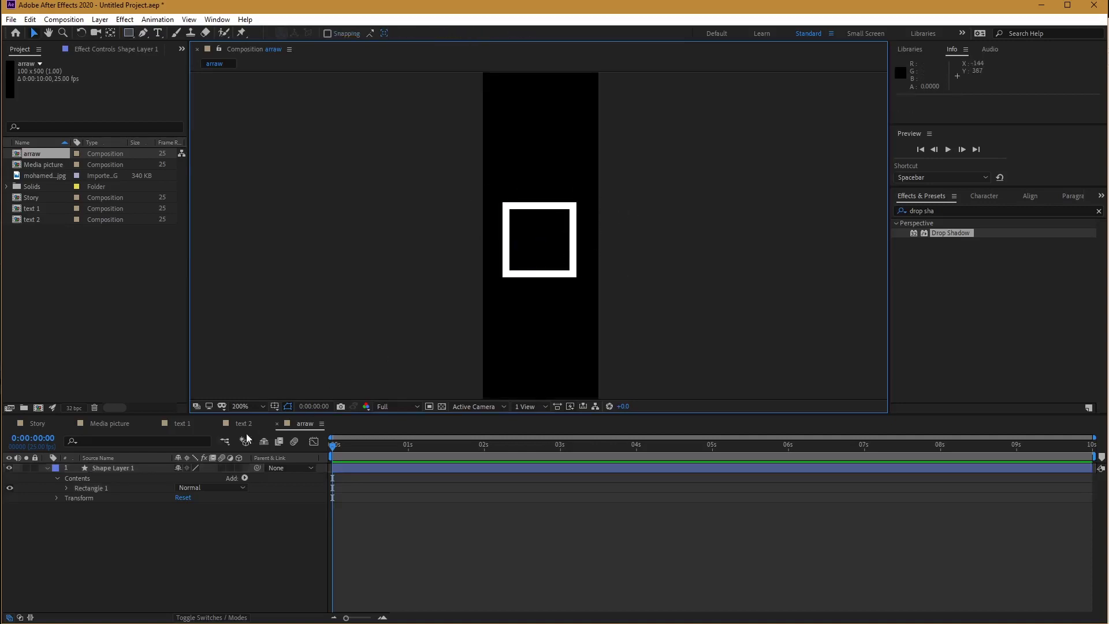
left_click(120, 469)
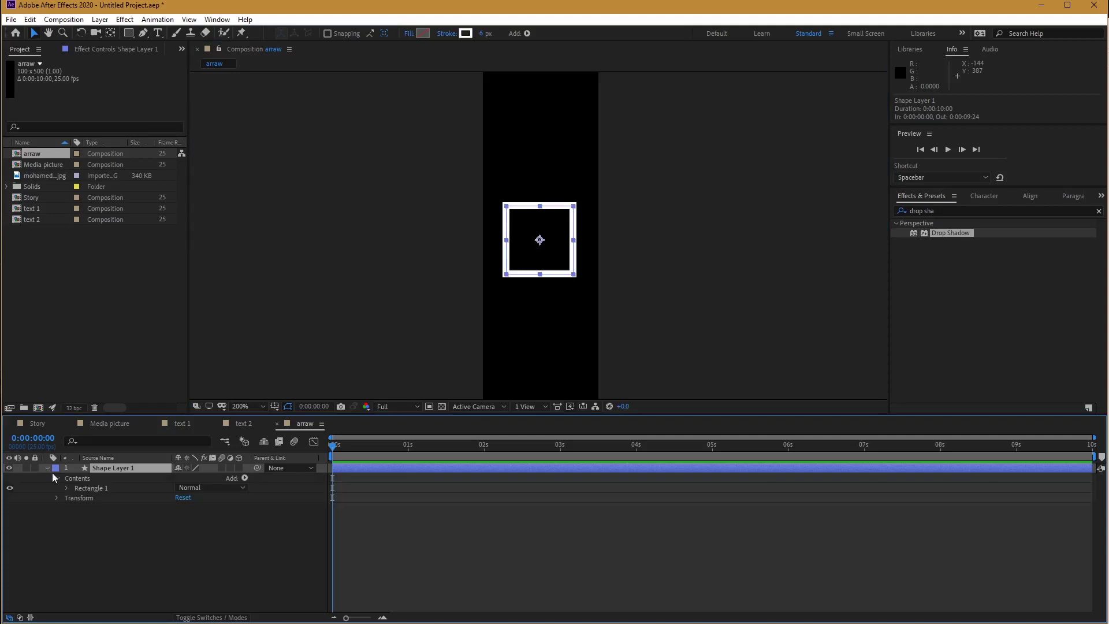
left_click(58, 476)
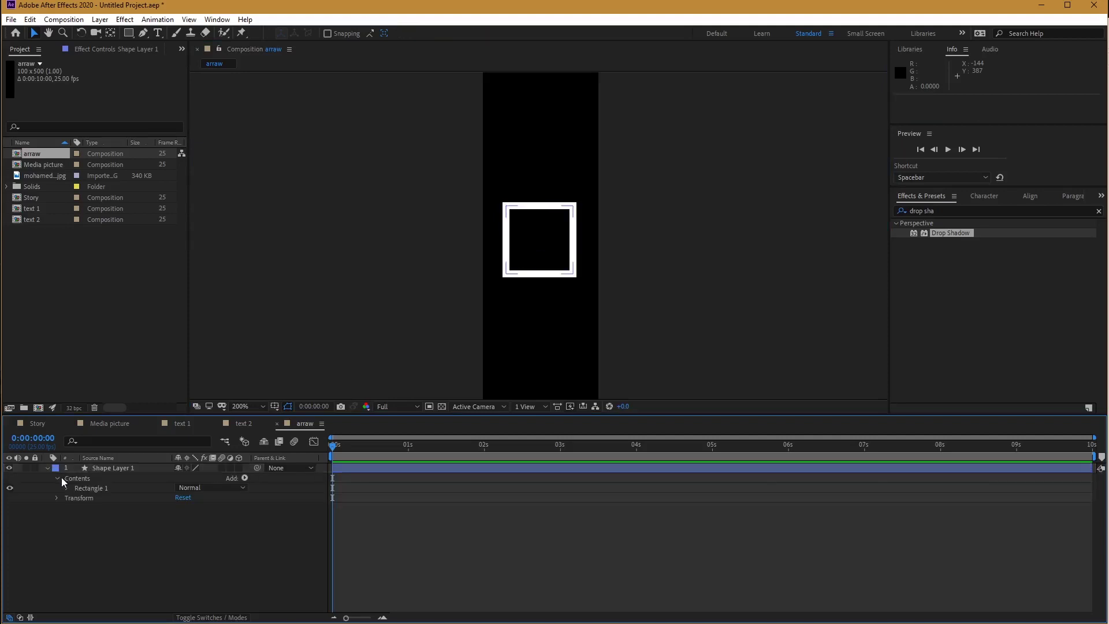
left_click(245, 478)
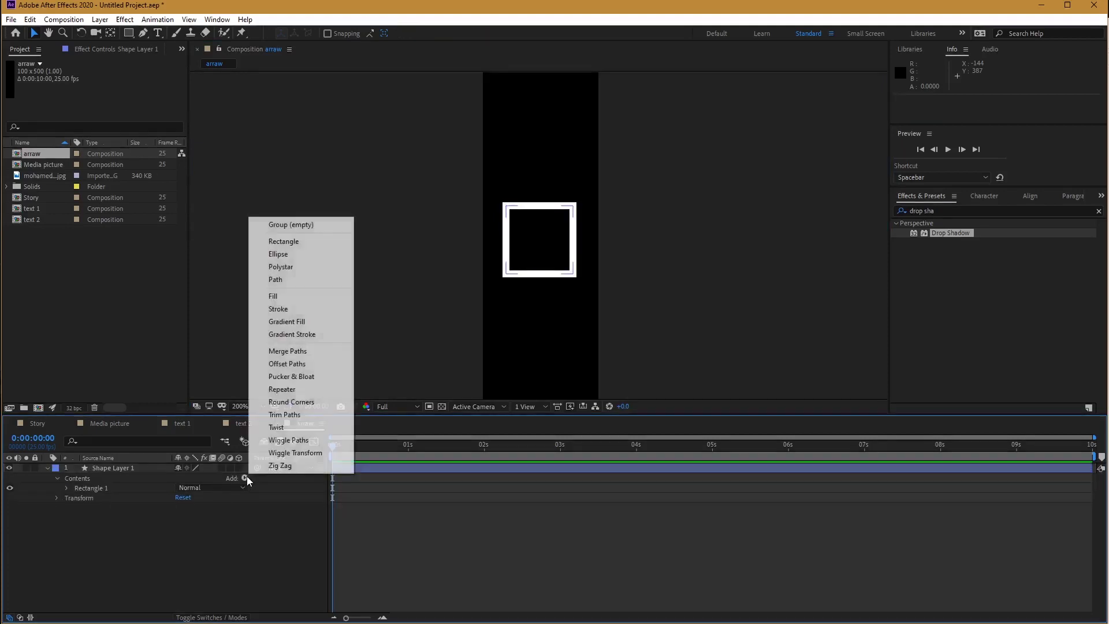
left_click(285, 414)
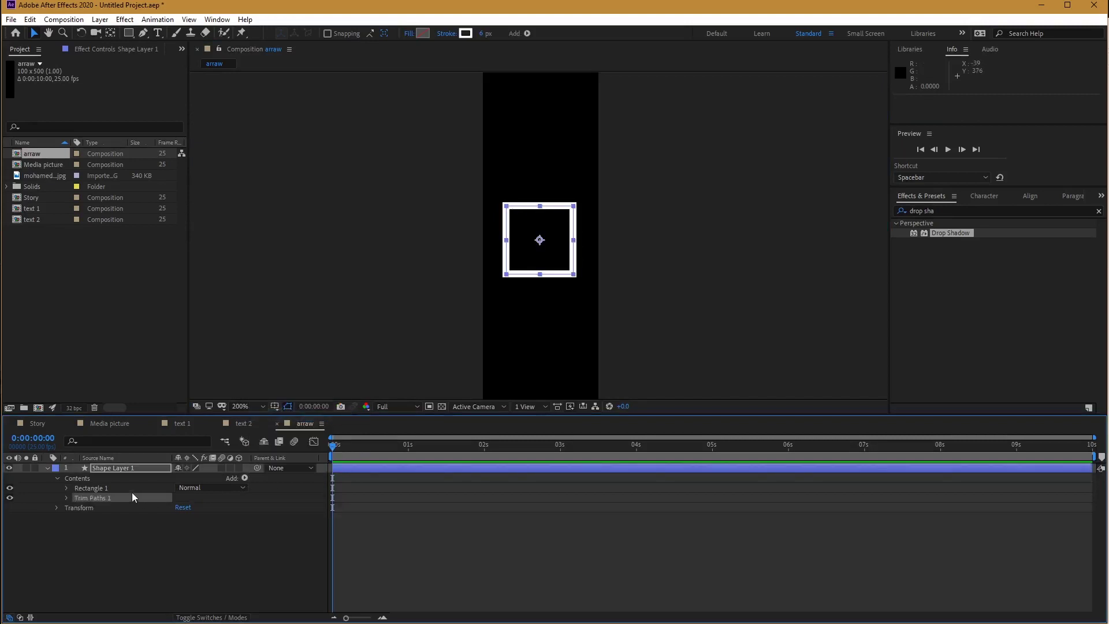
left_click(67, 498)
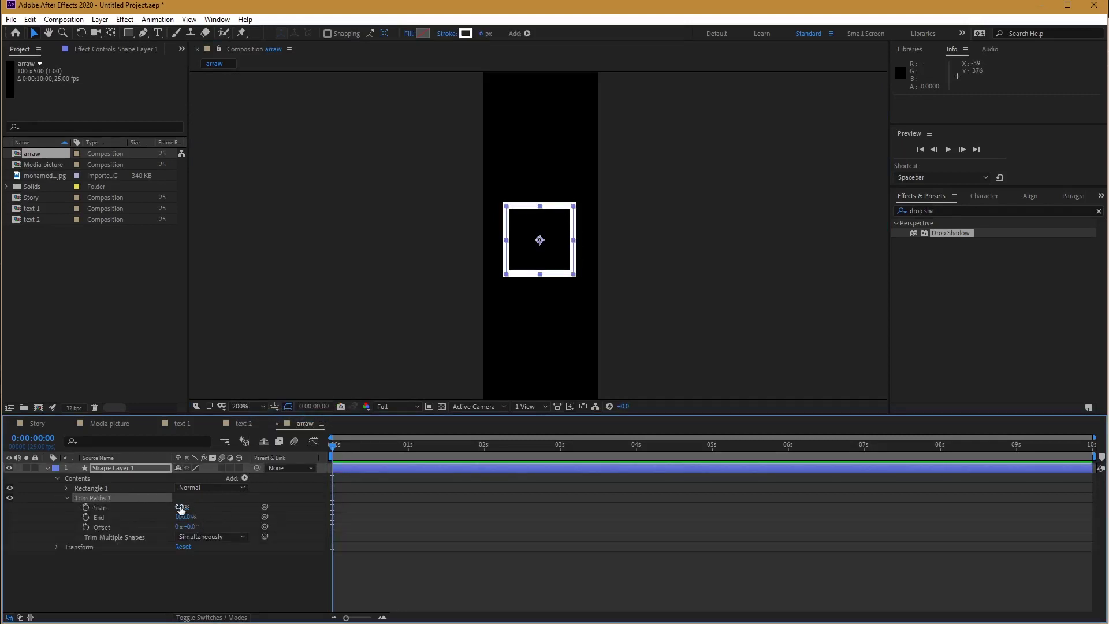
left_click_drag(181, 509, 199, 507)
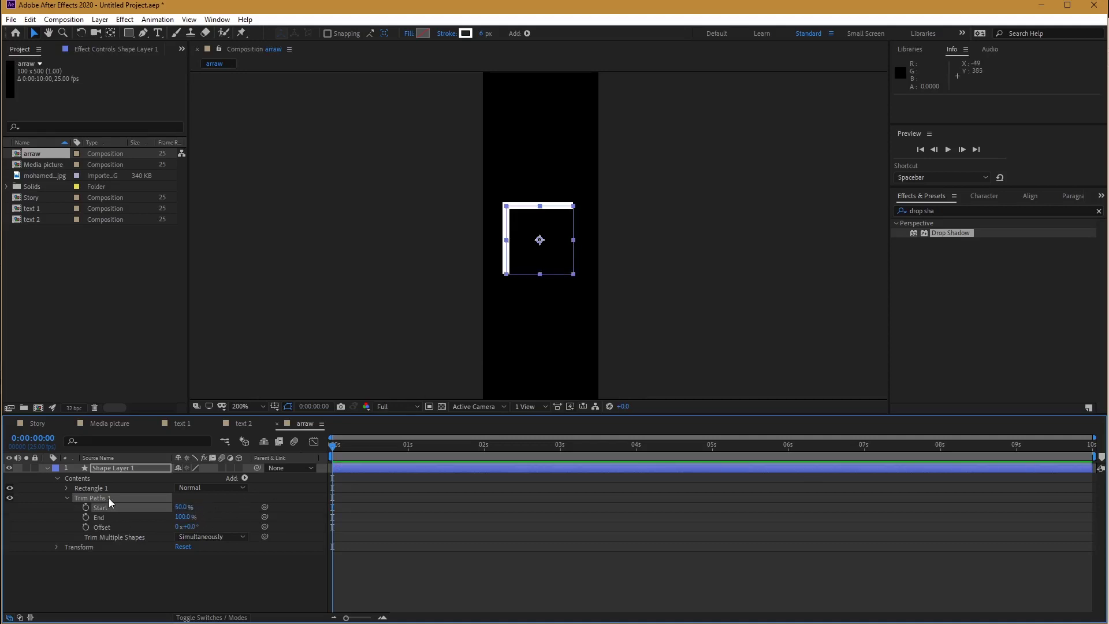
left_click(68, 497)
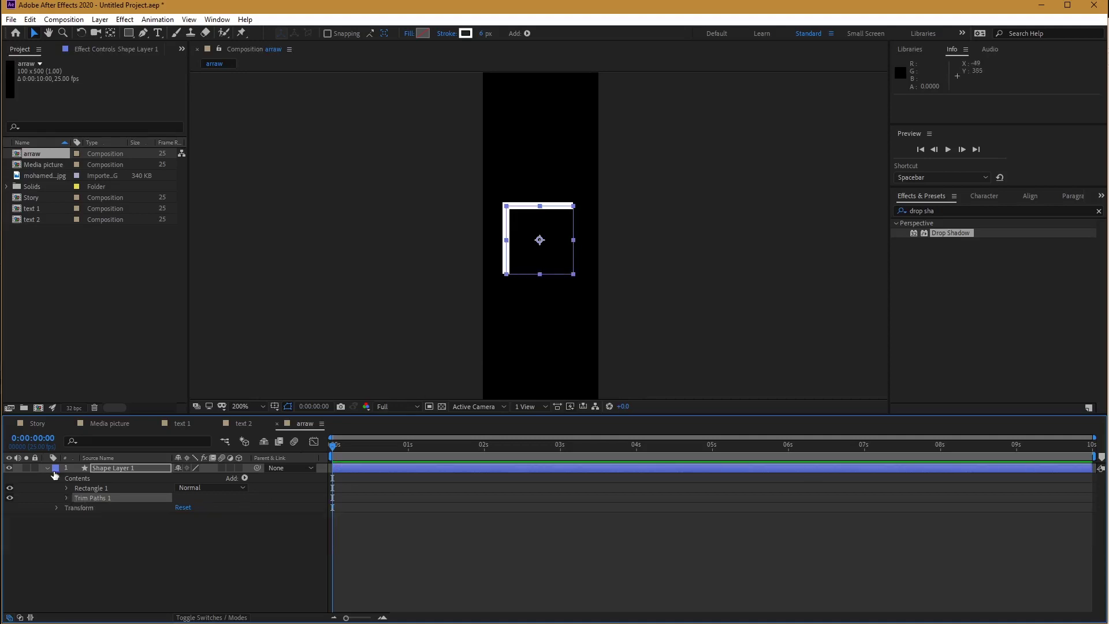
Set the trimmed shape layer's rotation to 45° so its corner points up like an arrowhead.
left_click(57, 508)
left_click_drag(189, 546, 205, 547)
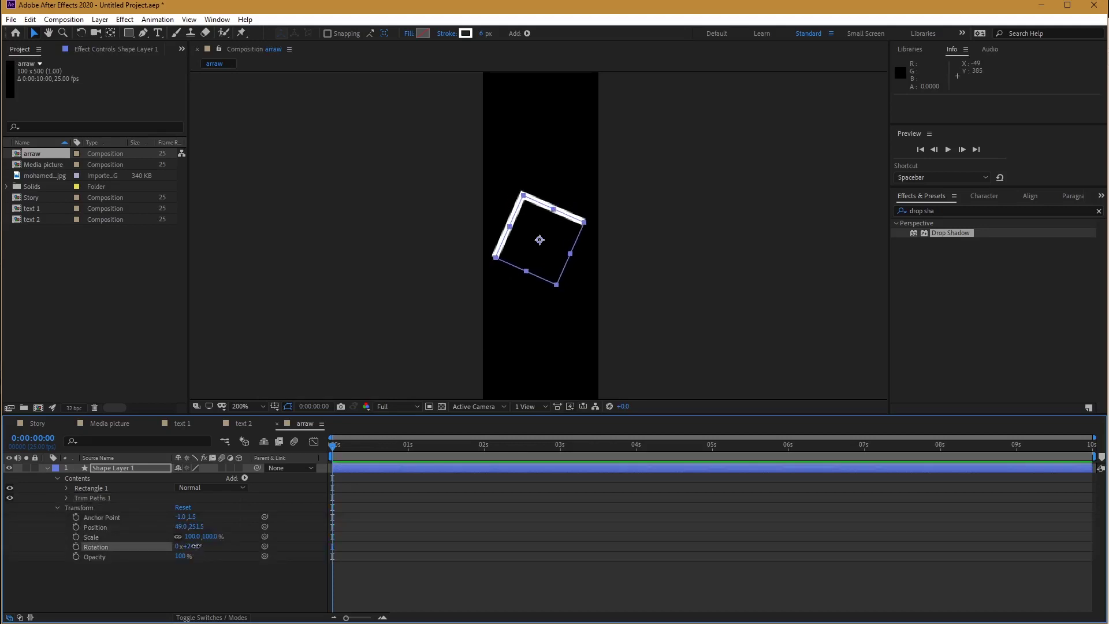
left_click(191, 547)
type("45")
key("Return")
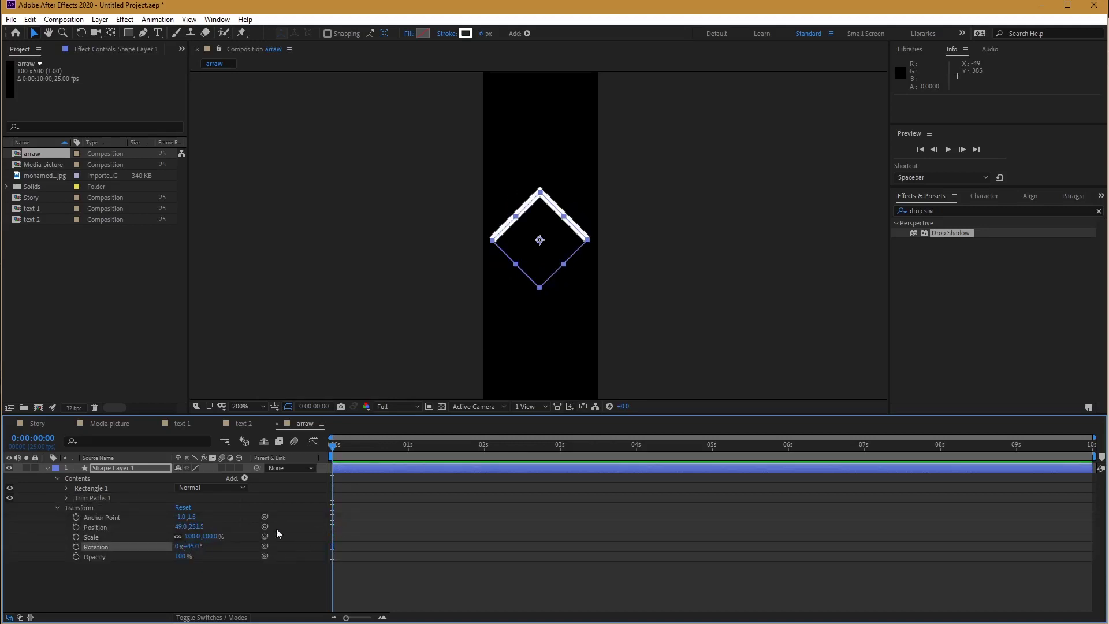
left_click(57, 508)
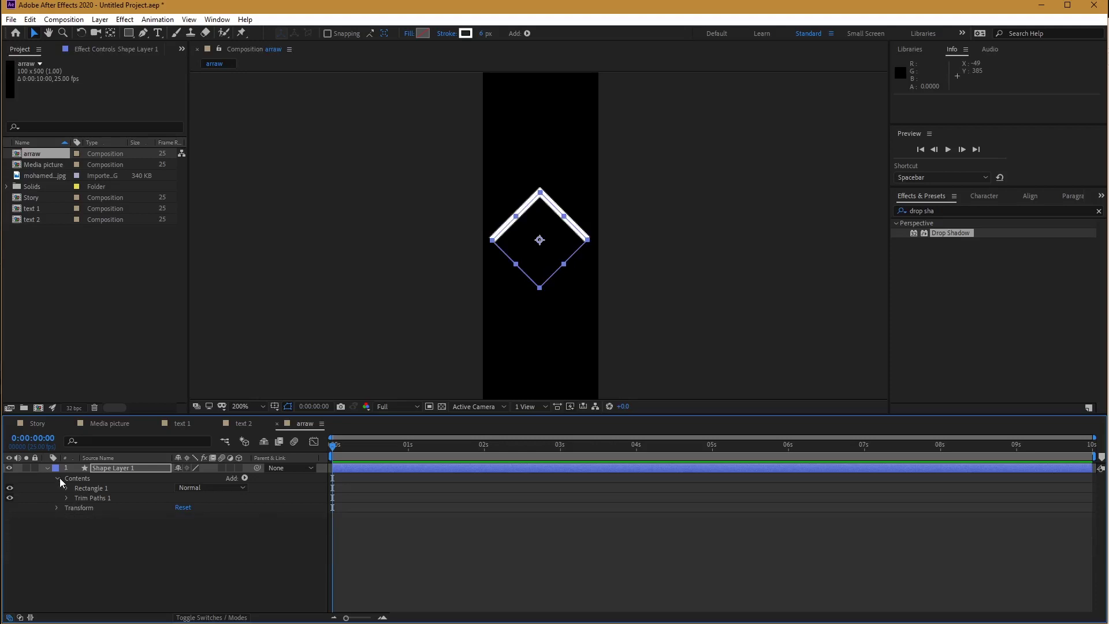
Change the line cap of the arrowhead's stroke to Round Cap.
left_click(69, 489)
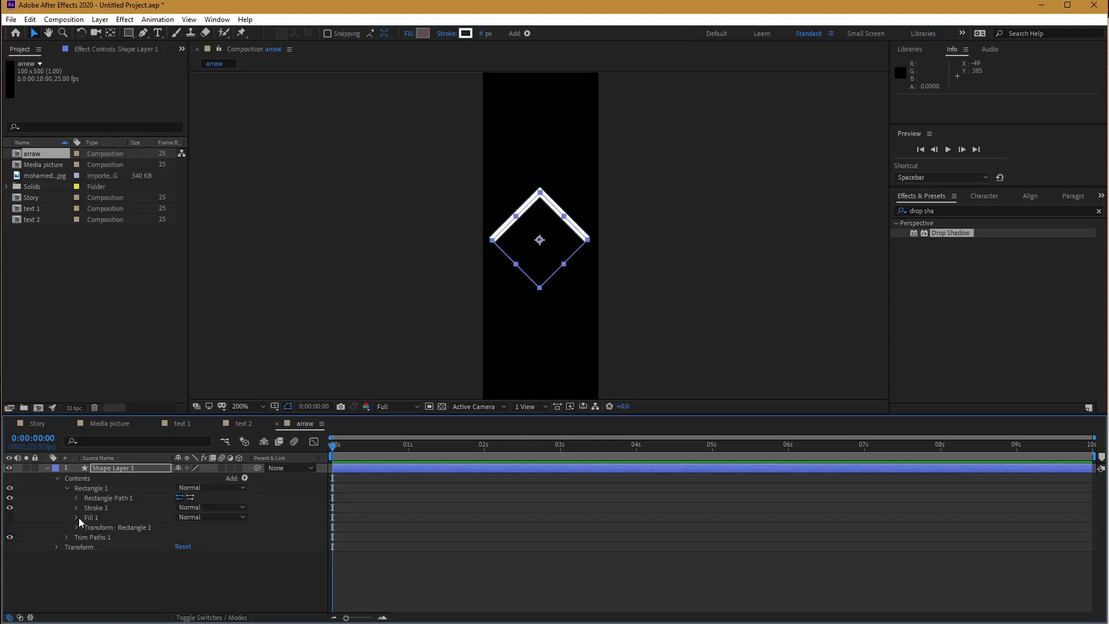
left_click(76, 507)
scroll(540, 330, "up", 2)
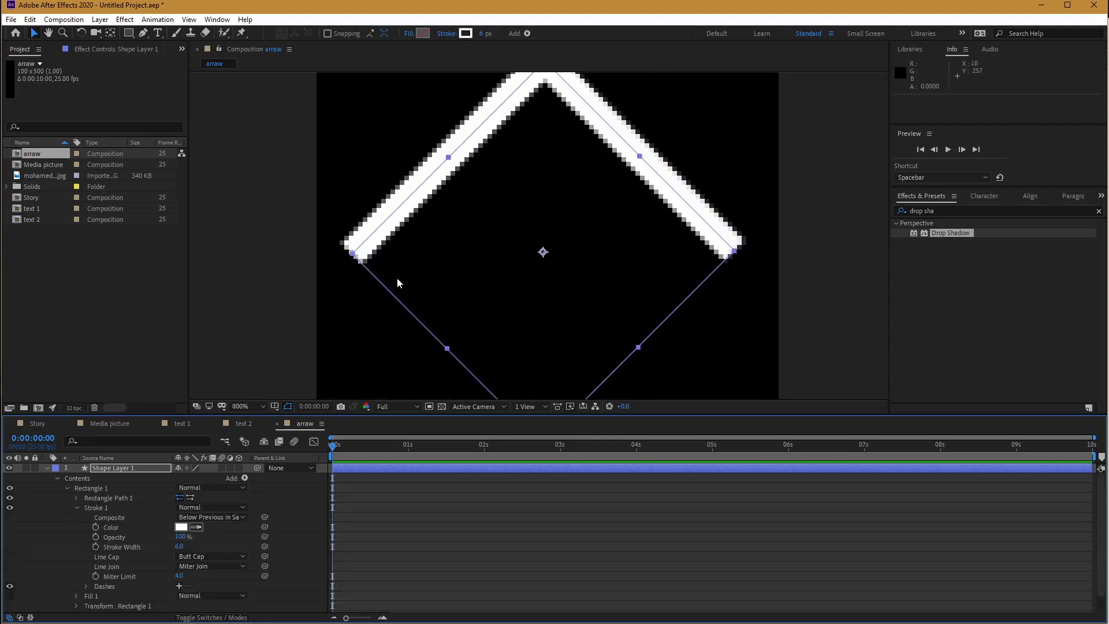
left_click(189, 557)
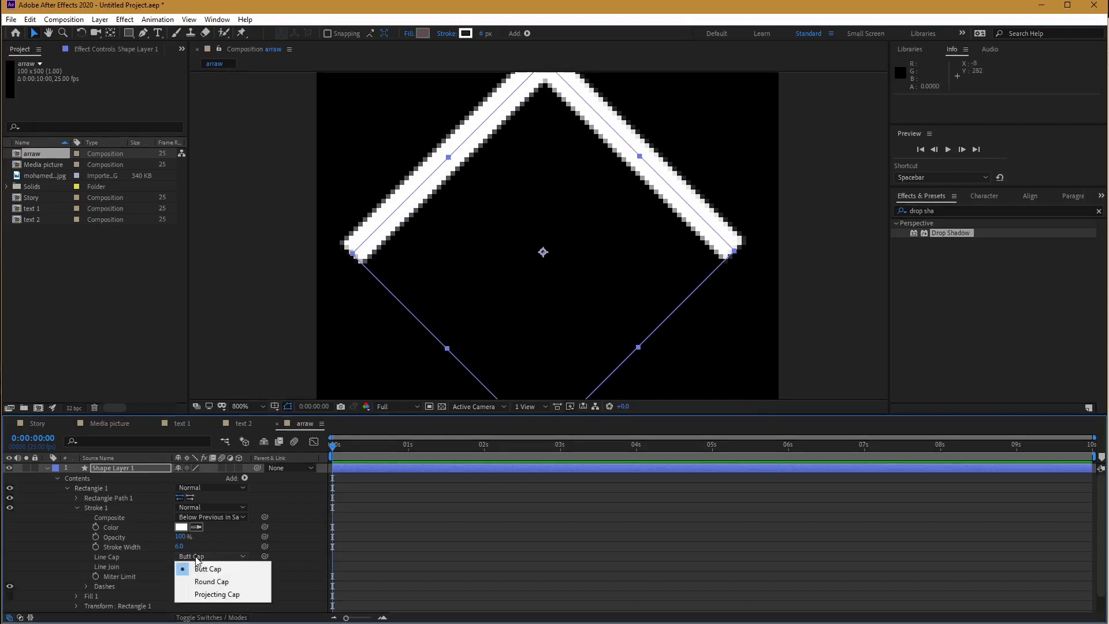
left_click(217, 581)
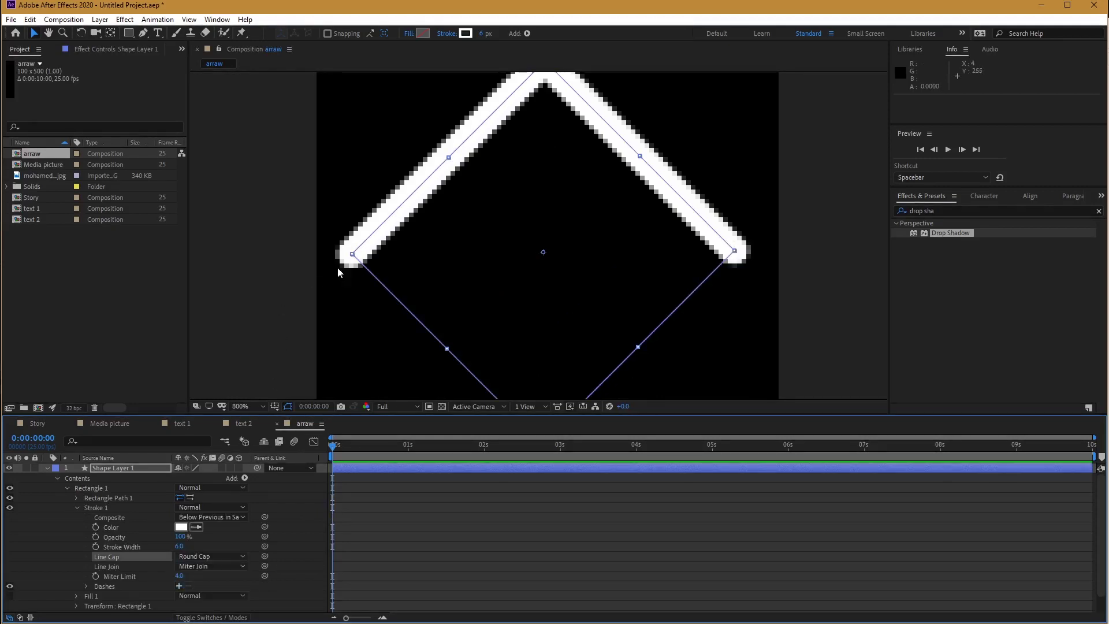
left_click(47, 468)
scroll(488, 201, "down", 1)
left_click(570, 260)
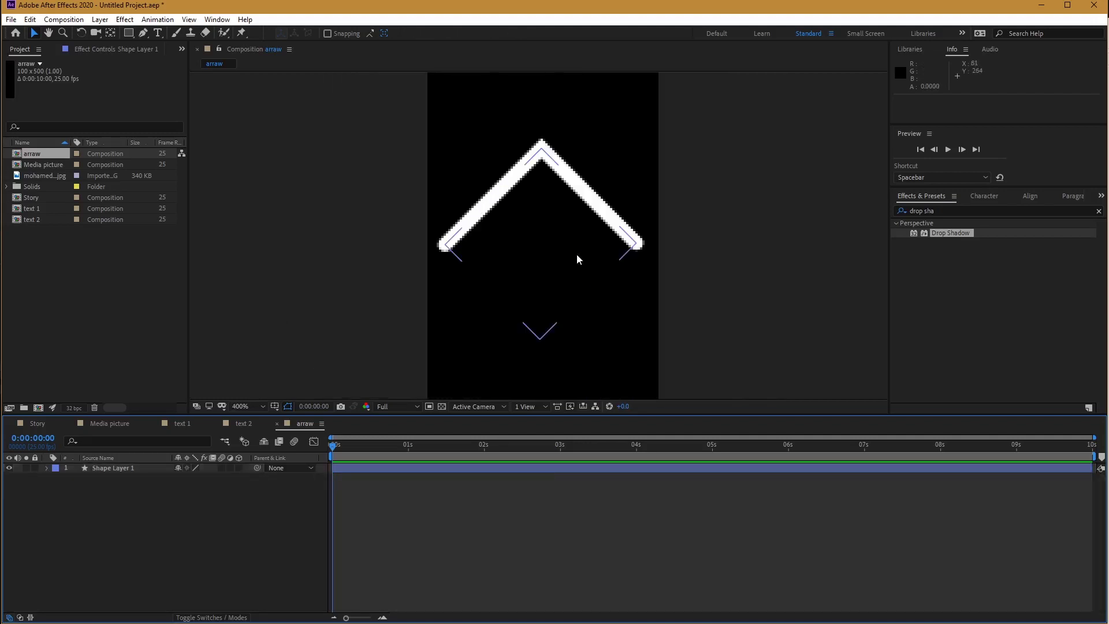
Duplicate the arrowhead layer twice, placing each copy about 40 px below the previous one to form a column of three.
left_click(113, 468)
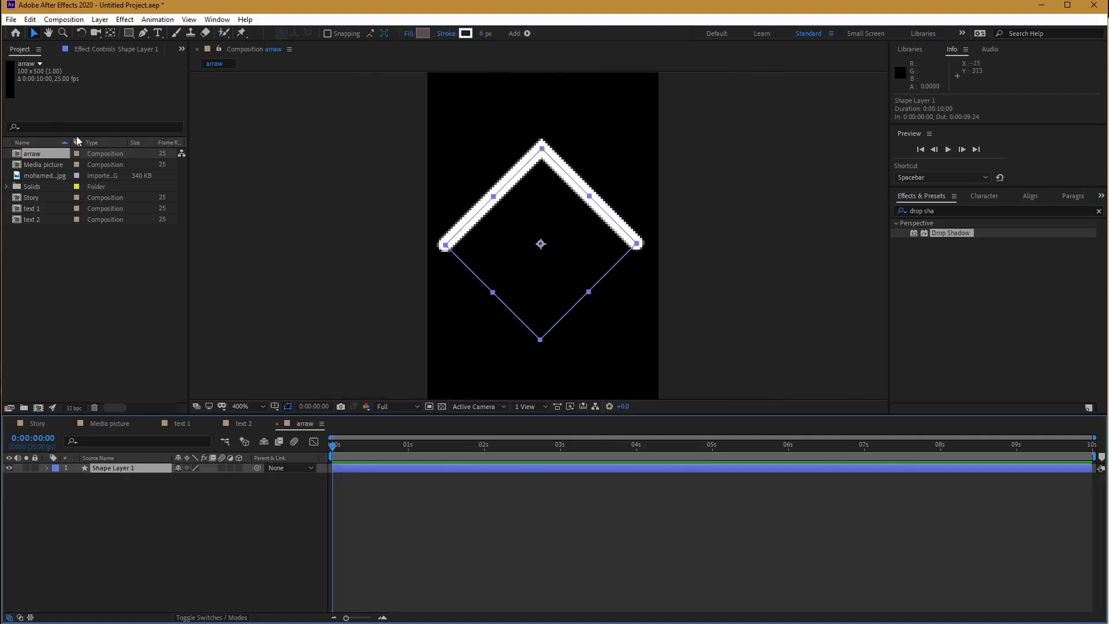
key("ctrl+d")
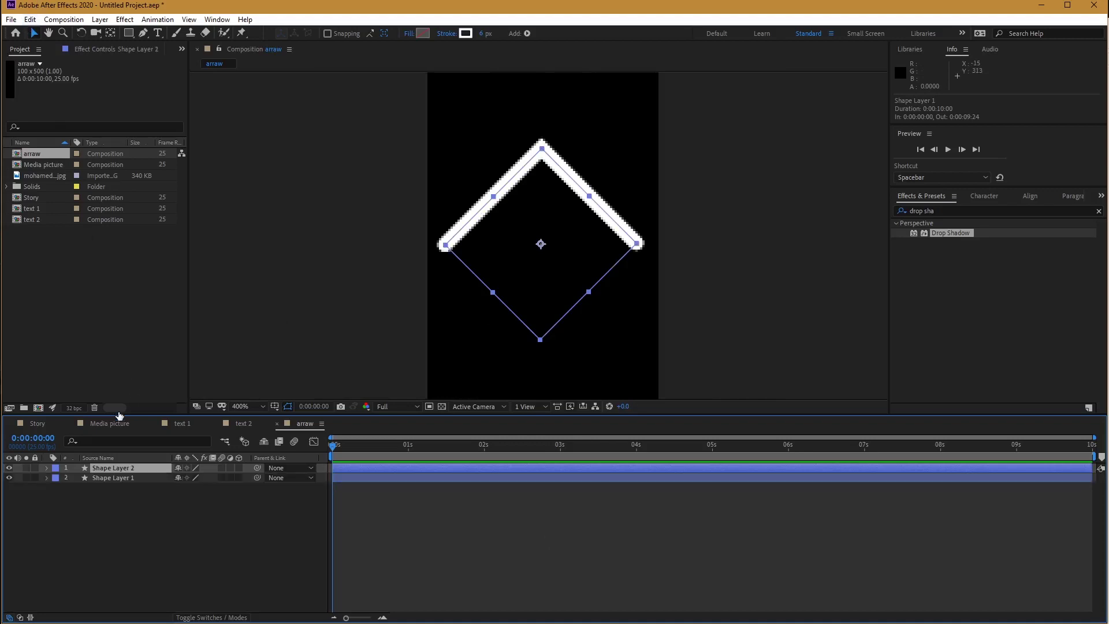
left_click_drag(570, 262, 572, 359)
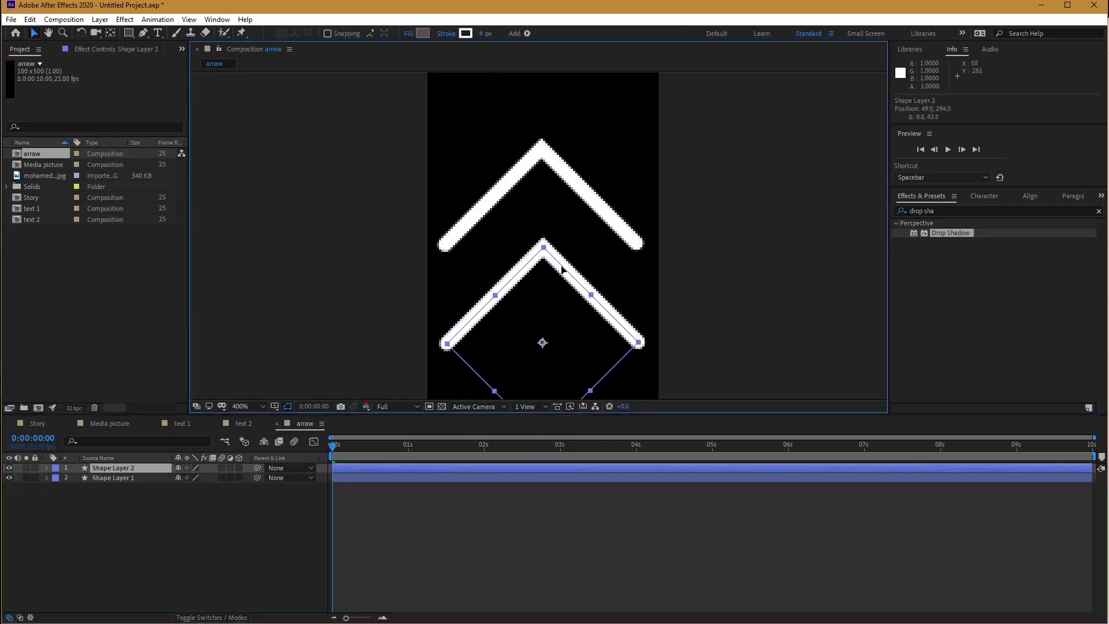
scroll(585, 277, "down", 2)
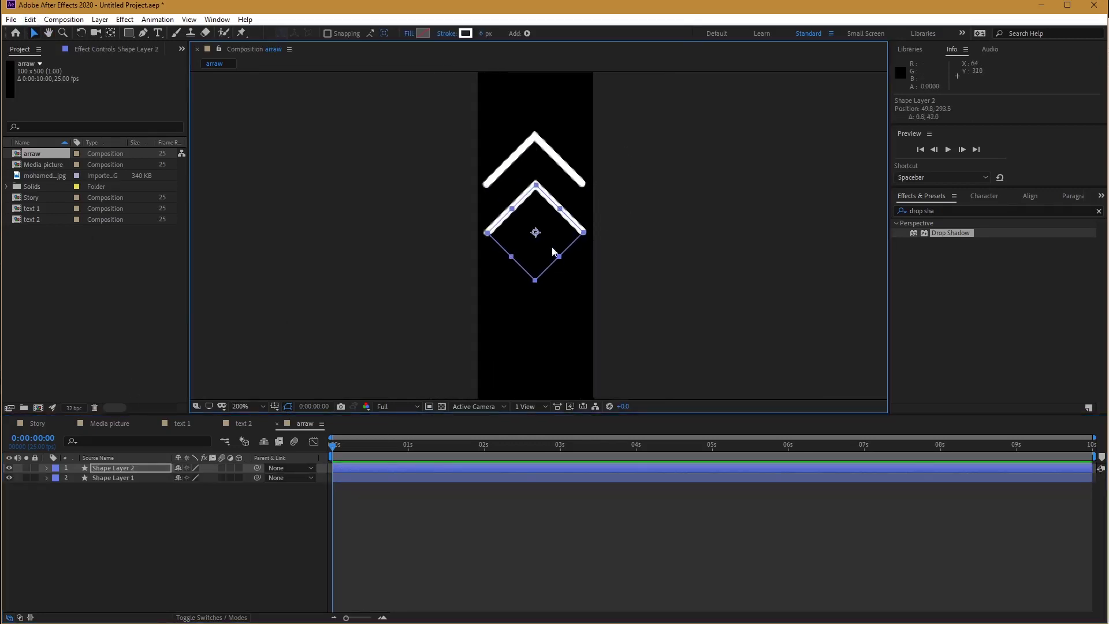
key("ctrl+d")
left_click_drag(553, 203, 553, 243)
left_click(629, 230)
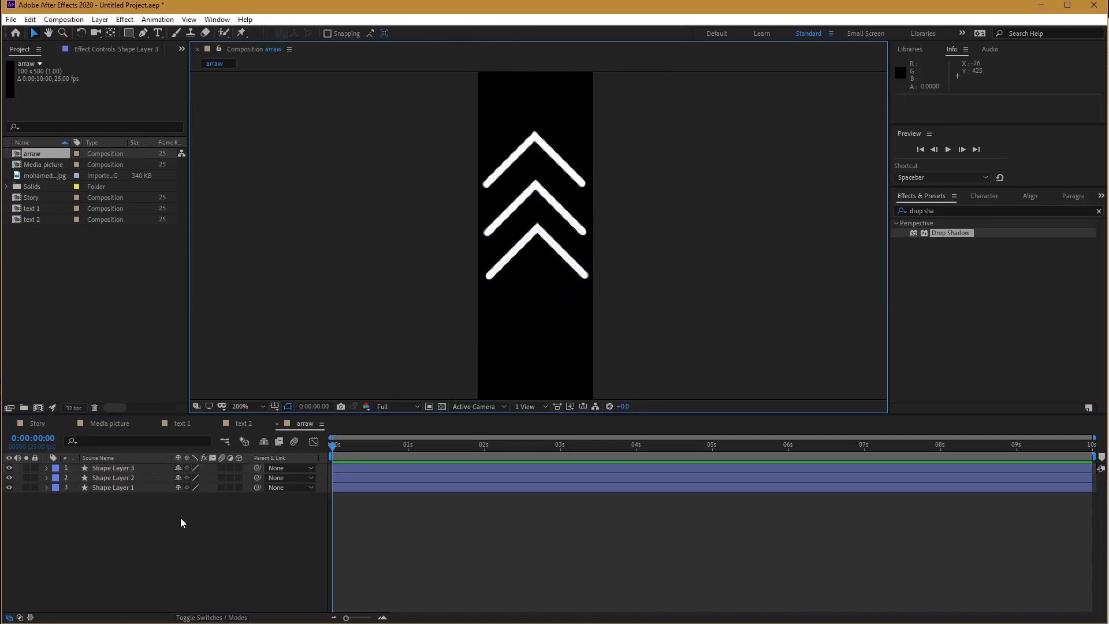
Create a null object in the arraw composition and parent the three arrowhead shape layers to it.
right_click(146, 521)
mouse_move(192, 527)
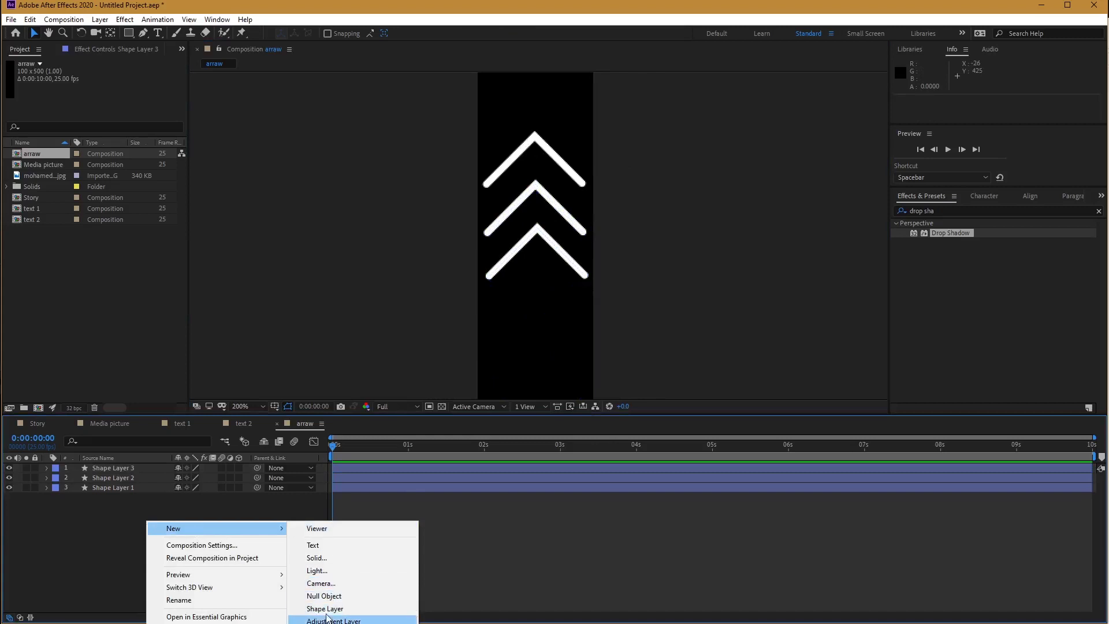
left_click(329, 596)
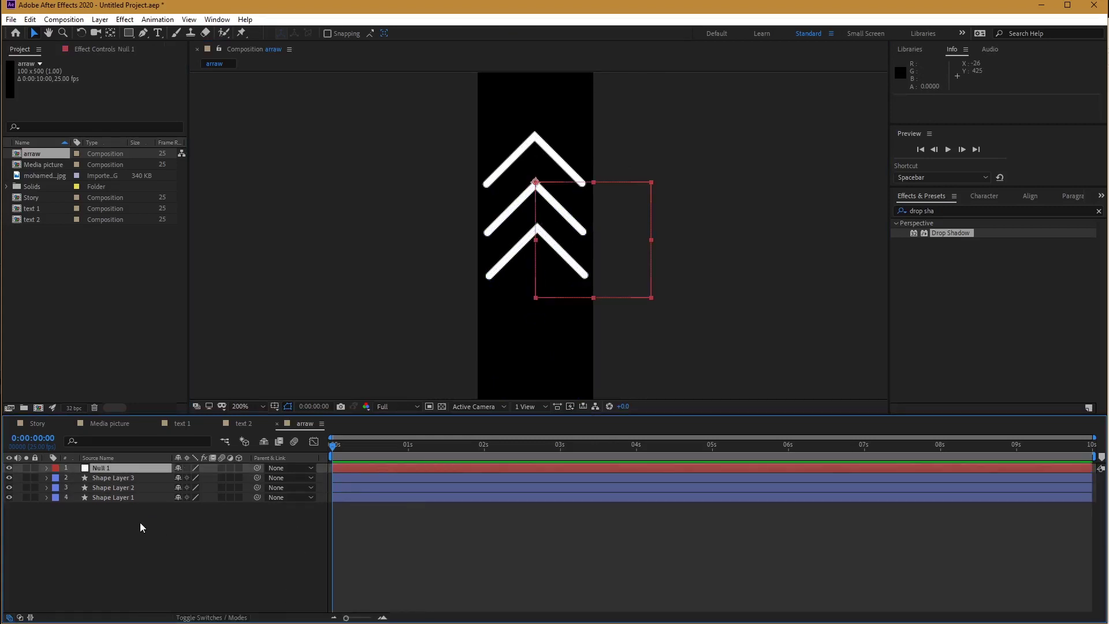
left_click_drag(131, 538, 113, 477)
left_click_drag(259, 474, 119, 468)
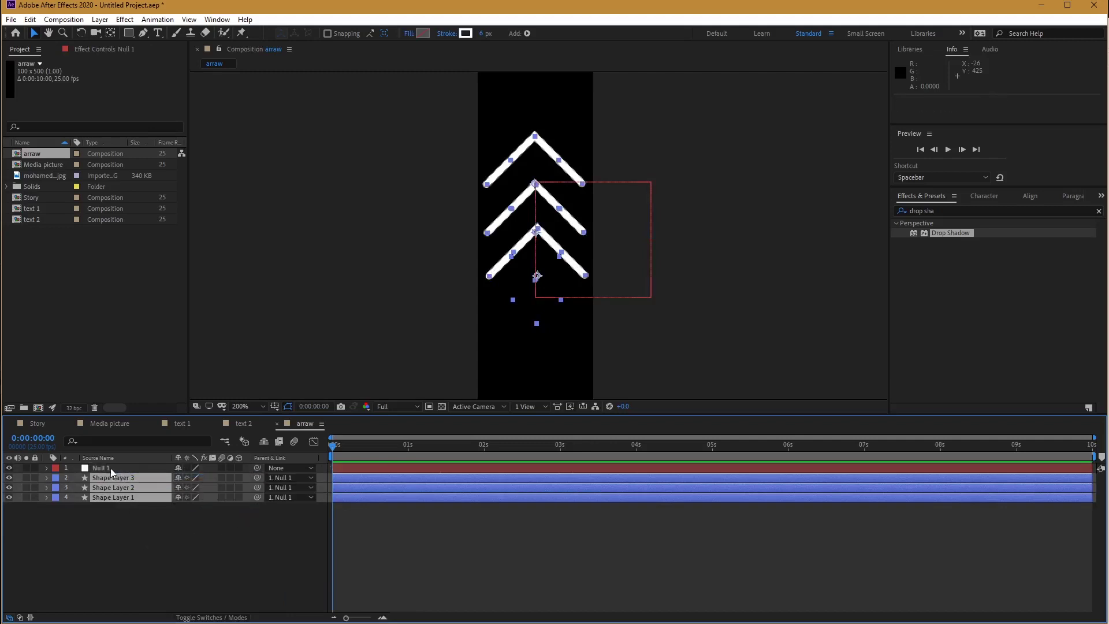
Test the parenting by moving the null slightly, and undo the move.
left_click(110, 468)
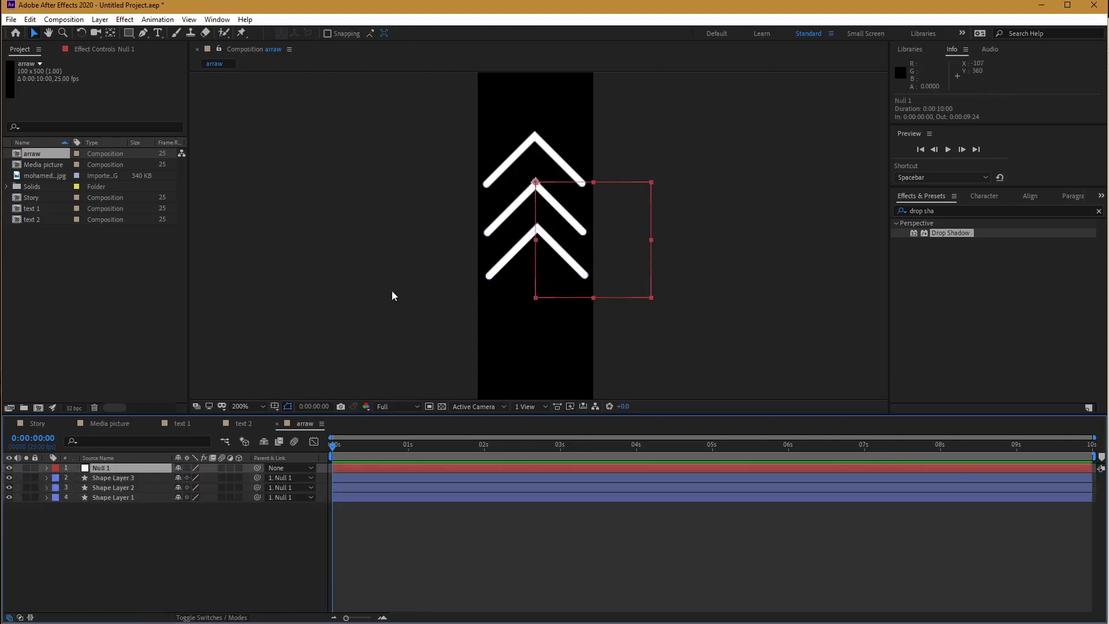
mouse_move(549, 197)
left_mouse_down()
mouse_move(542, 218)
mouse_move(553, 207)
left_mouse_up()
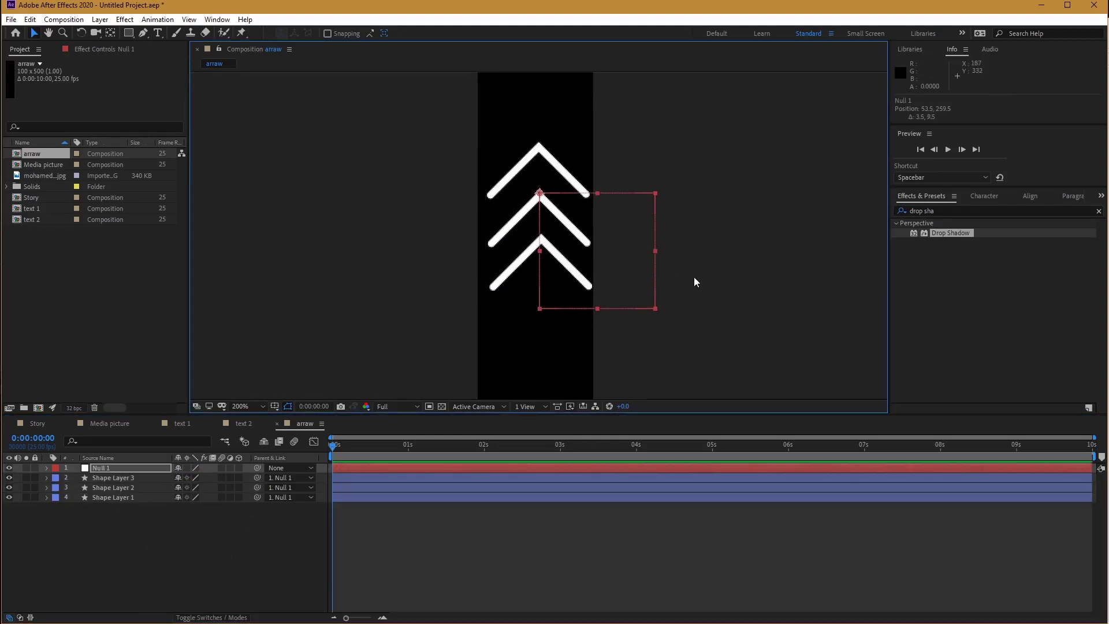
key("ctrl+z")
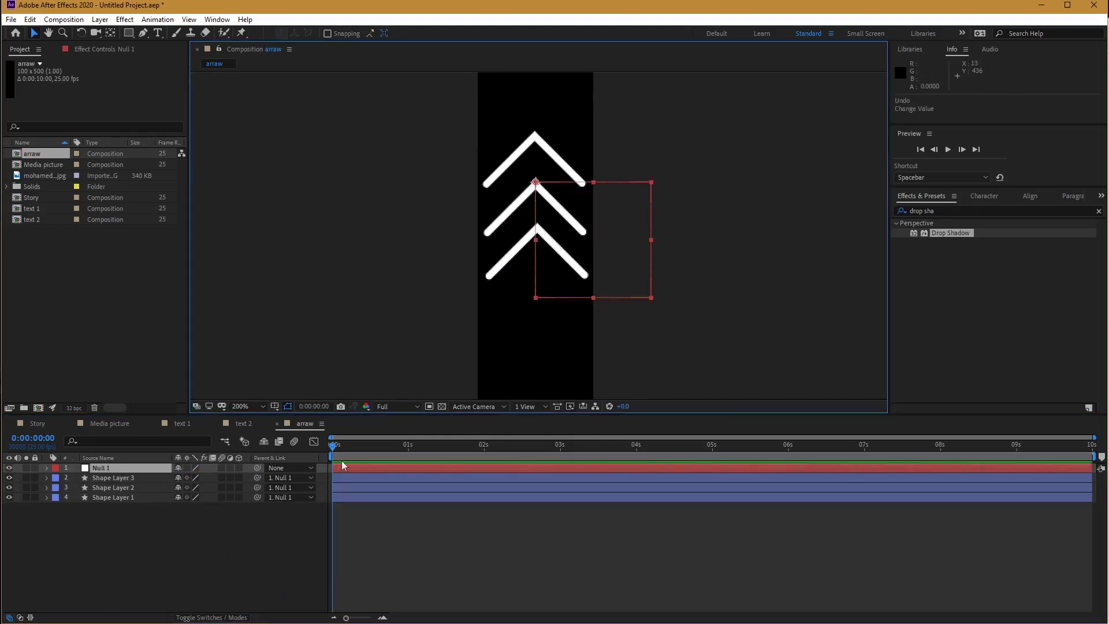
Add a position keyframe to the null at 0:00:00:00 and move it down to about 48.5, 360.5.
left_click(47, 467)
left_click(57, 479)
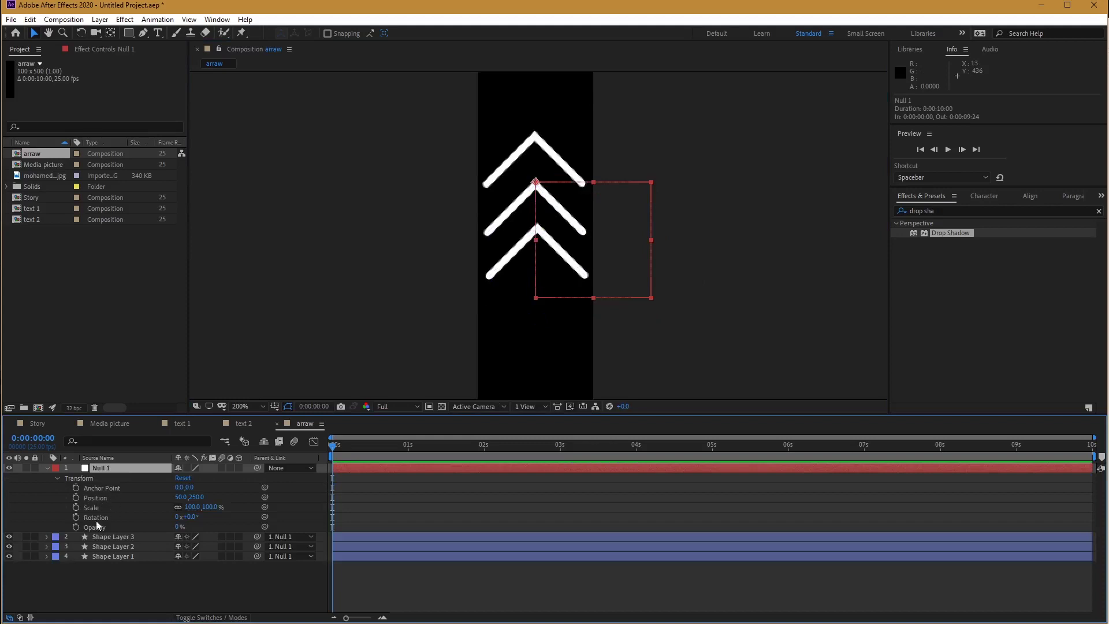
left_click(95, 498)
left_click(75, 497)
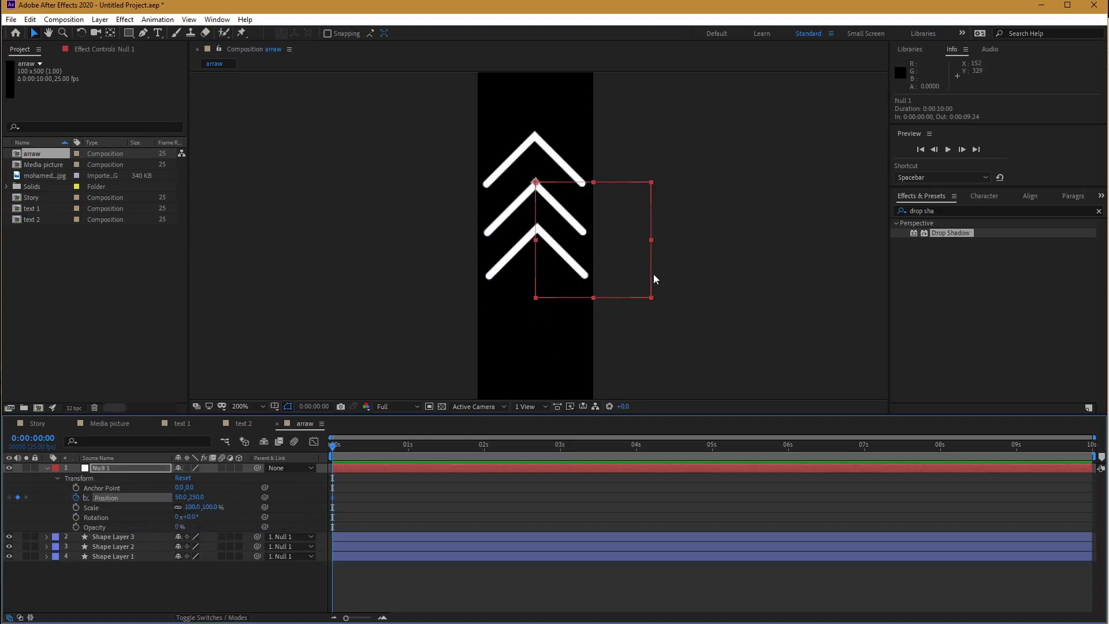
left_click_drag(558, 221, 557, 348)
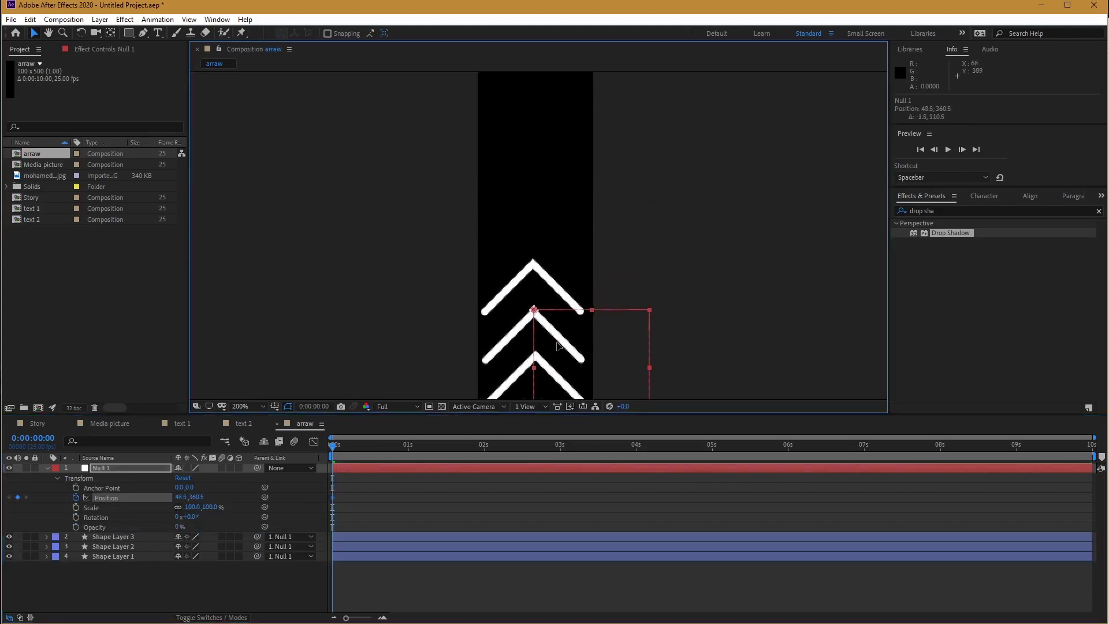
Keyframe the null's position at about 49.5, 208 at 0:00:00:17 and 49, 361 at 0:00:01:08, and preview the motion.
left_click_drag(356, 446, 383, 445)
left_click_drag(538, 335, 539, 158)
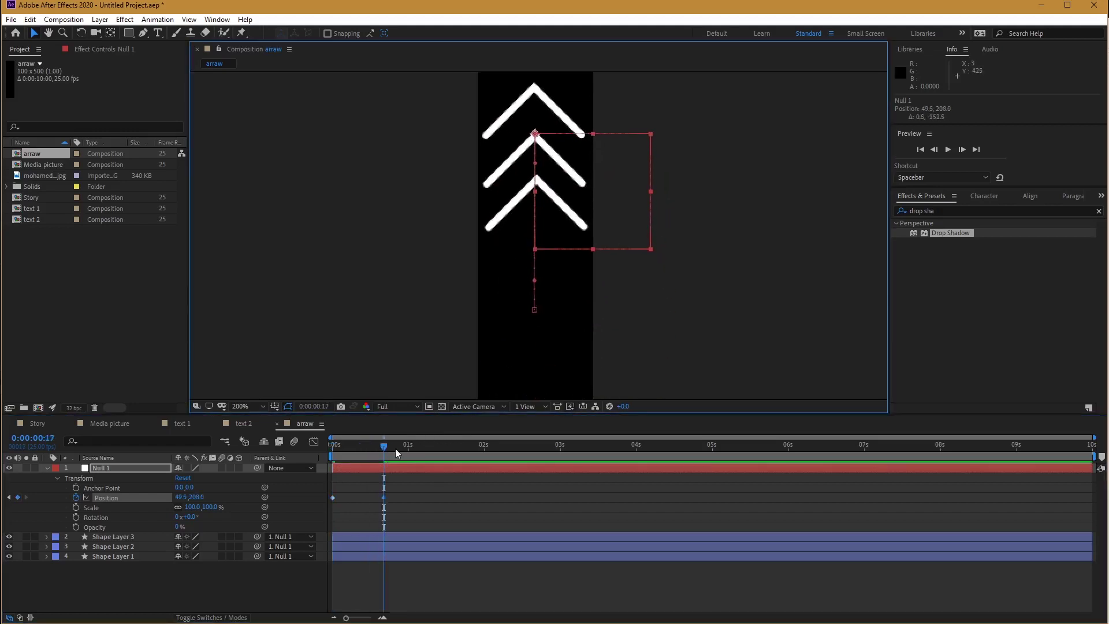
left_click_drag(395, 447, 432, 448)
left_click_drag(553, 183, 552, 359)
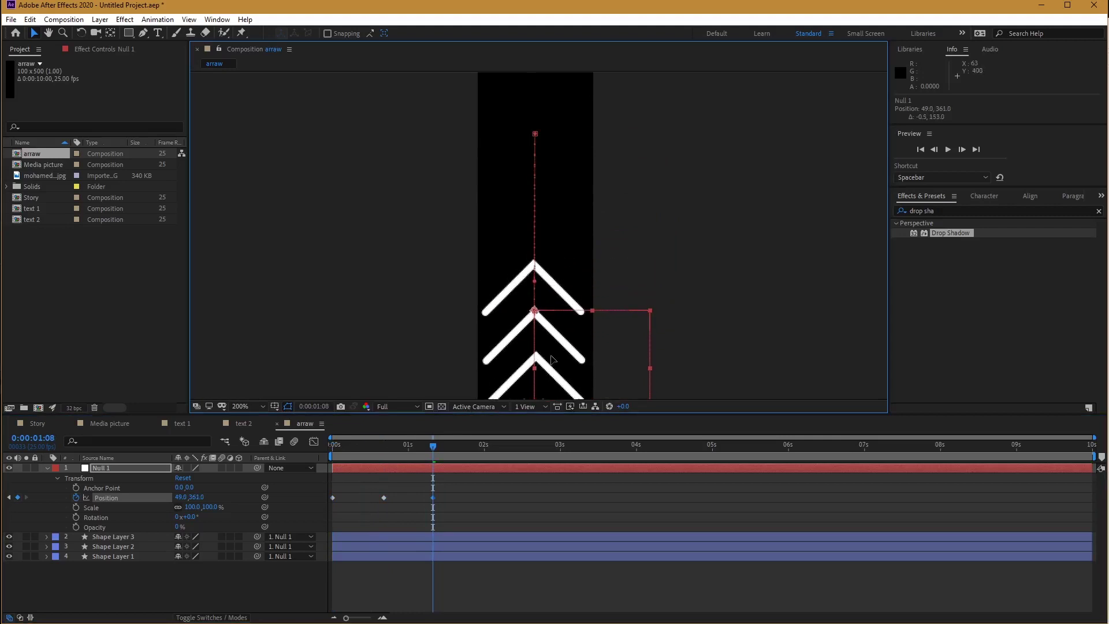
key("space")
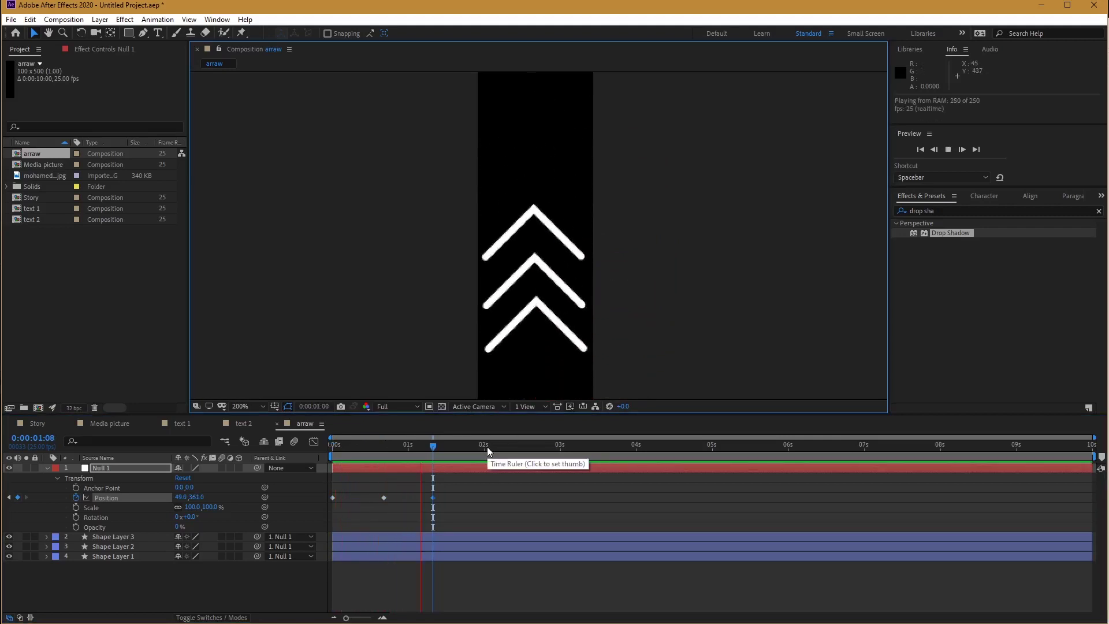
key("space")
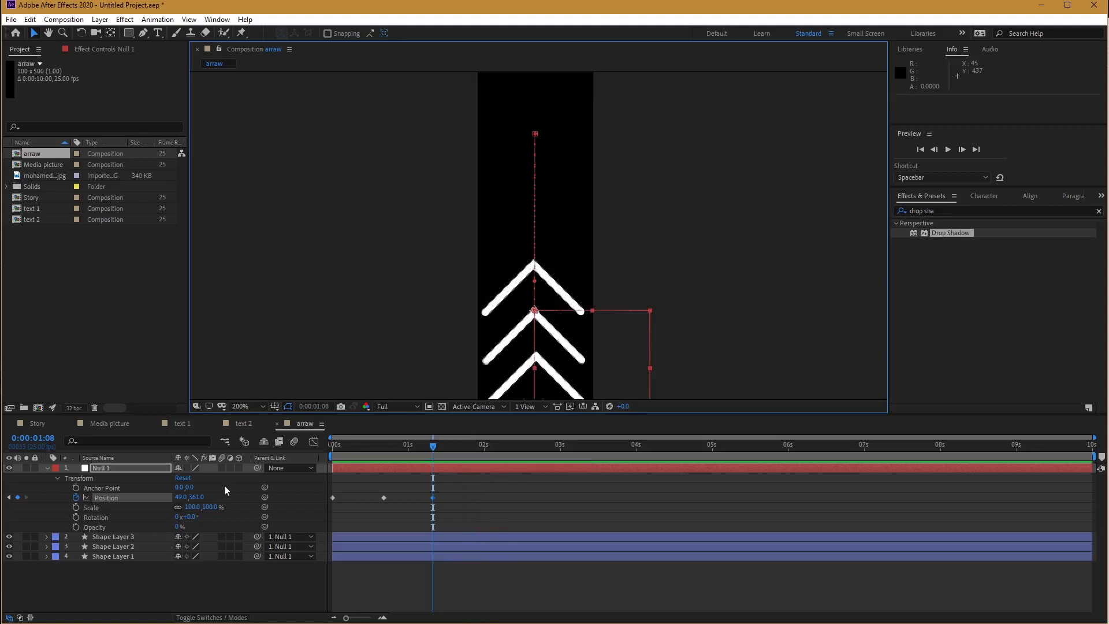
Show only the keyframed position property of the null in the arraw composition, keeping its keyframes.
left_click(87, 497)
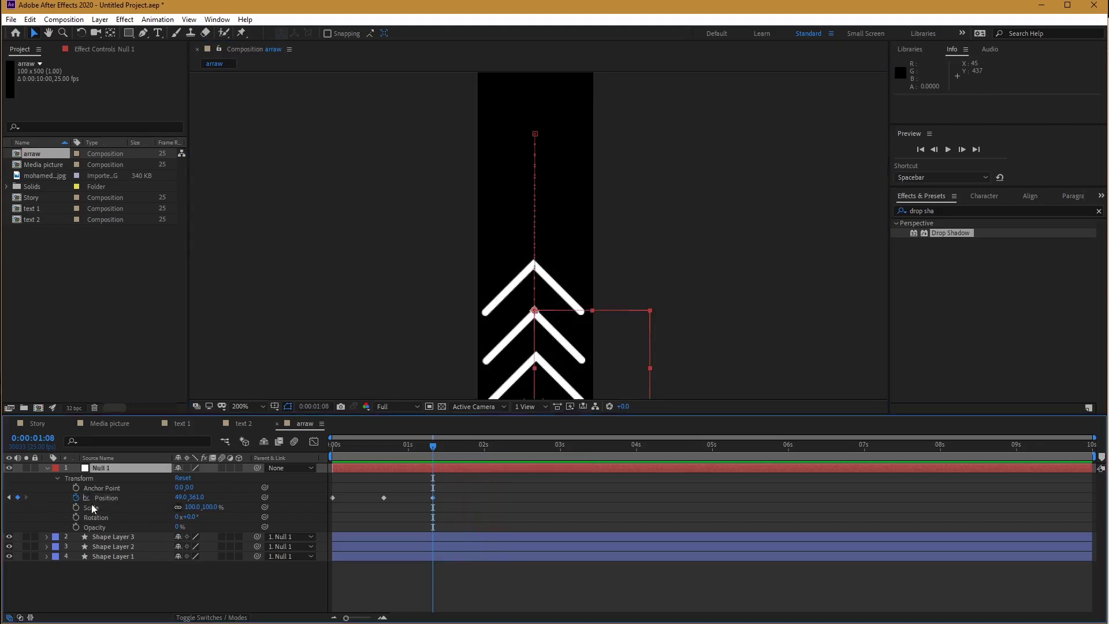
left_click(107, 500)
key("u")
key("u")
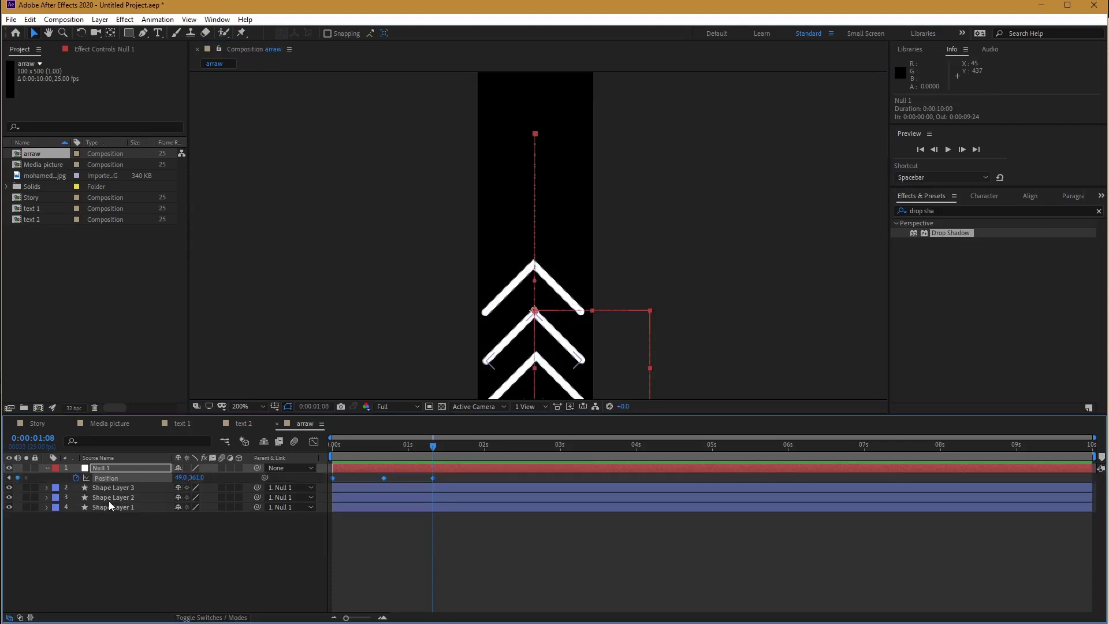
left_click(77, 478)
key("ctrl+z")
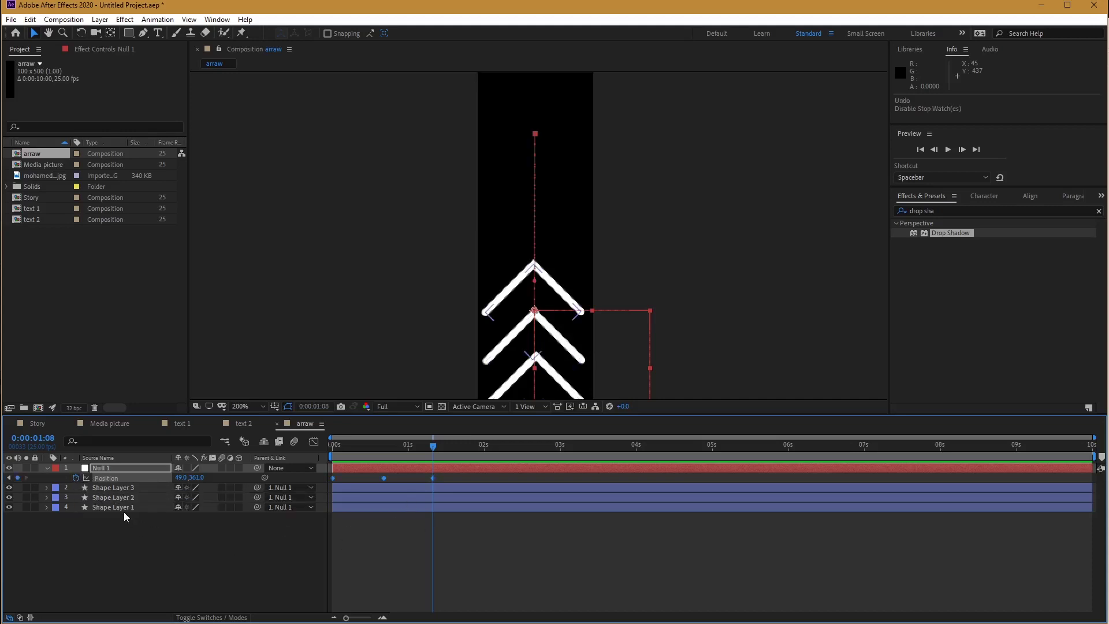
Add the expression loopOut(type = "cycle", numKeyframes = 0) to the null's position and preview the looping arrows.
left_click(75, 478, "alt")
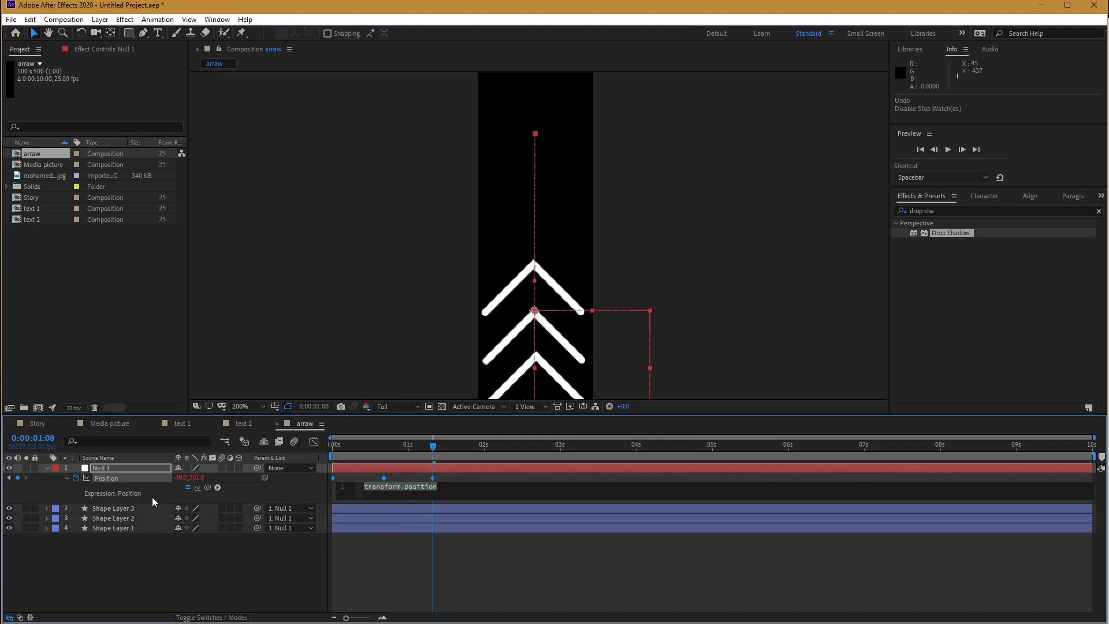
left_click(218, 487)
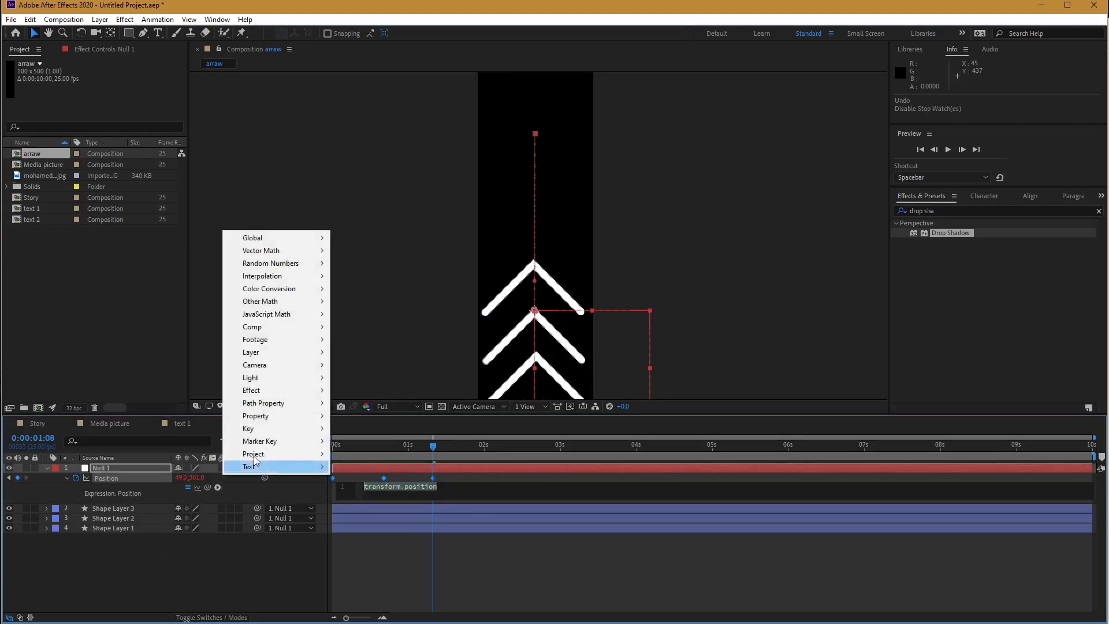
mouse_move(275, 414)
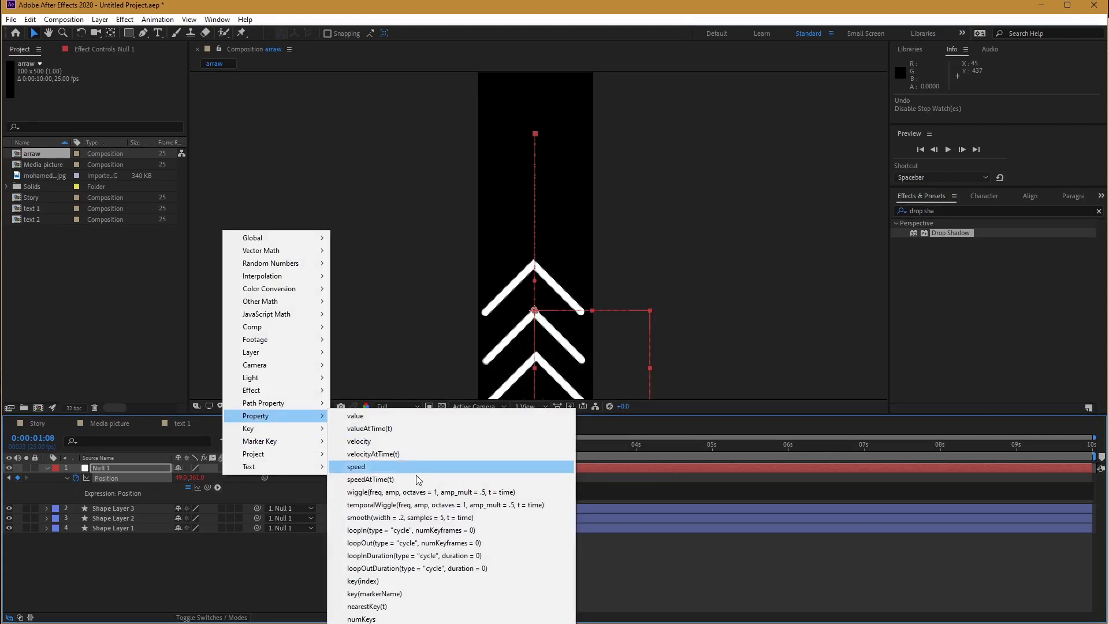
left_click(388, 548)
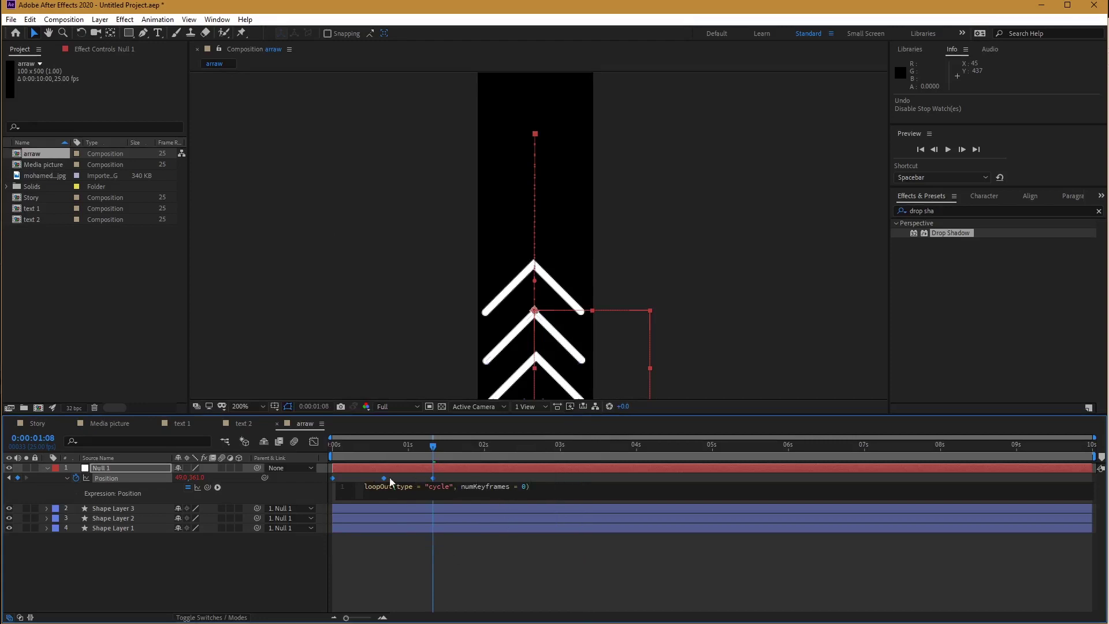
left_click(500, 564)
key("space")
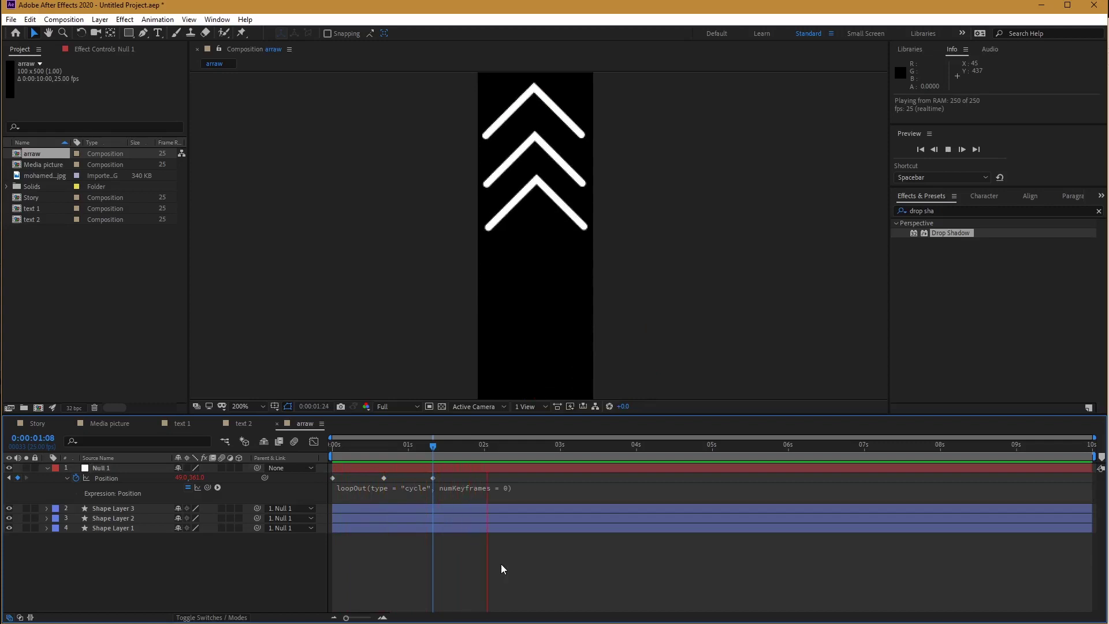
key("space")
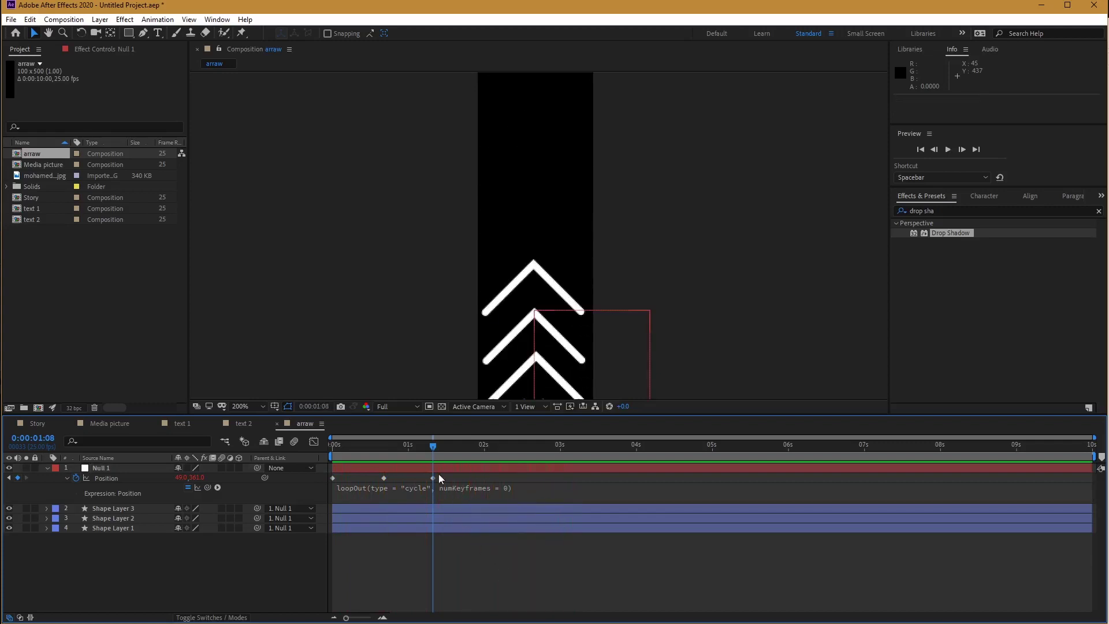
Apply Easy Ease to all three position keyframes of the null.
left_click(384, 478)
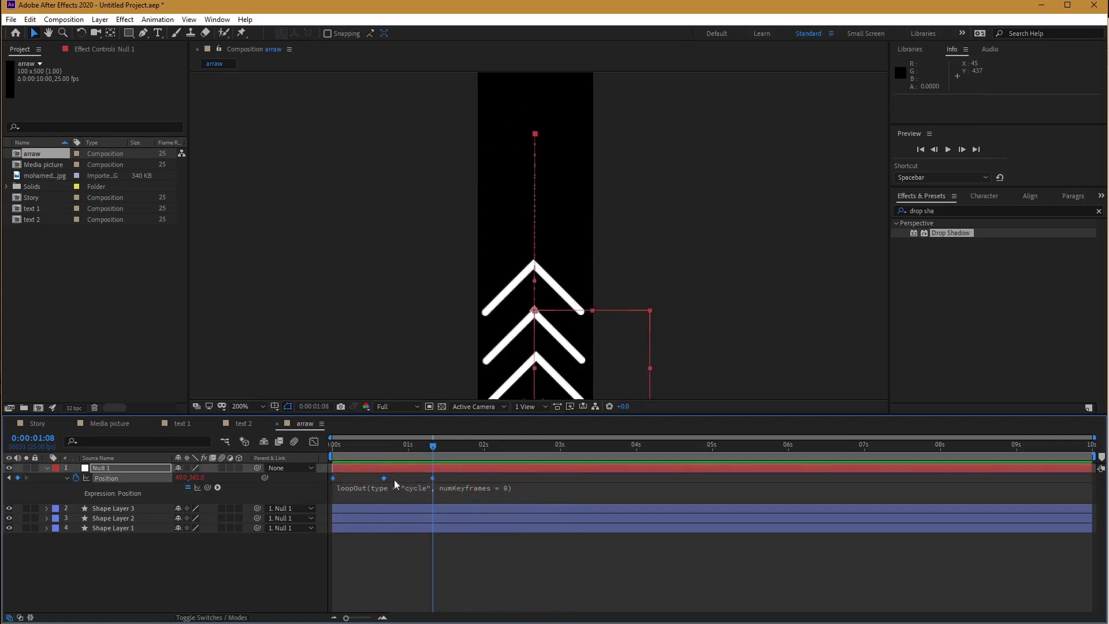
right_click(433, 480)
mouse_move(508, 619)
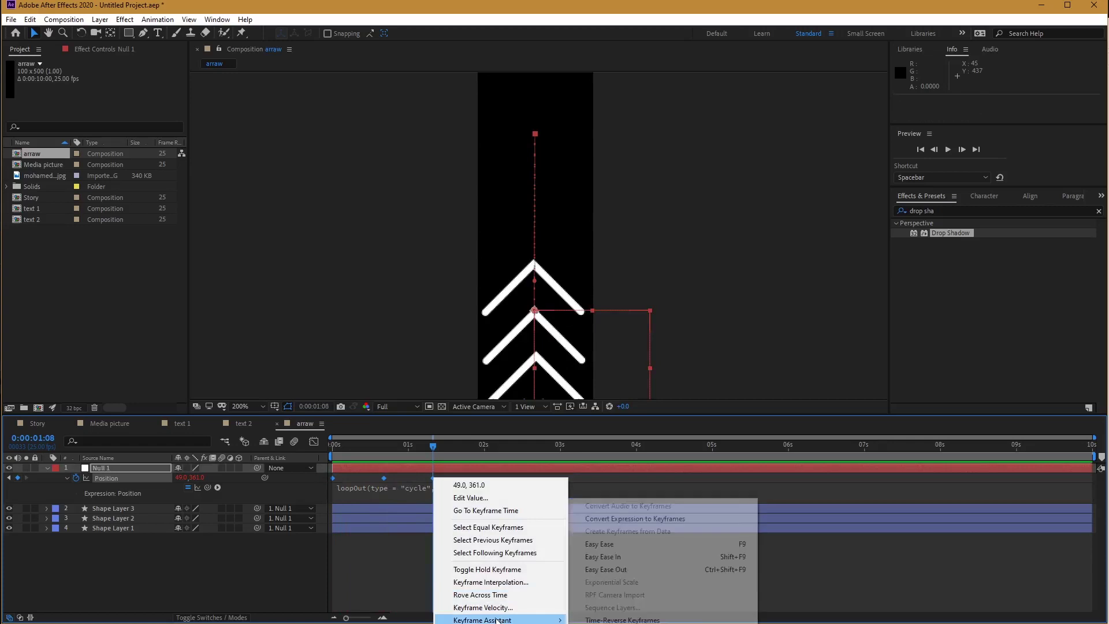
left_click(662, 545)
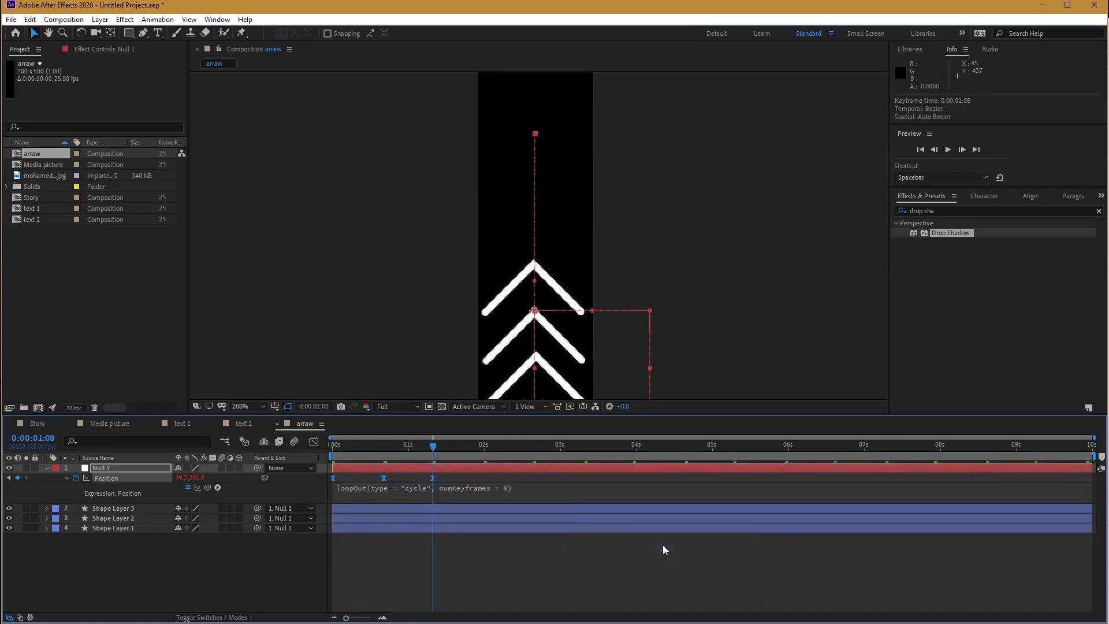
Reshape the null's speed graph so each move starts fast and slows down gradually, and preview the arrow motion.
left_click(313, 441)
left_click_drag(414, 567, 349, 589)
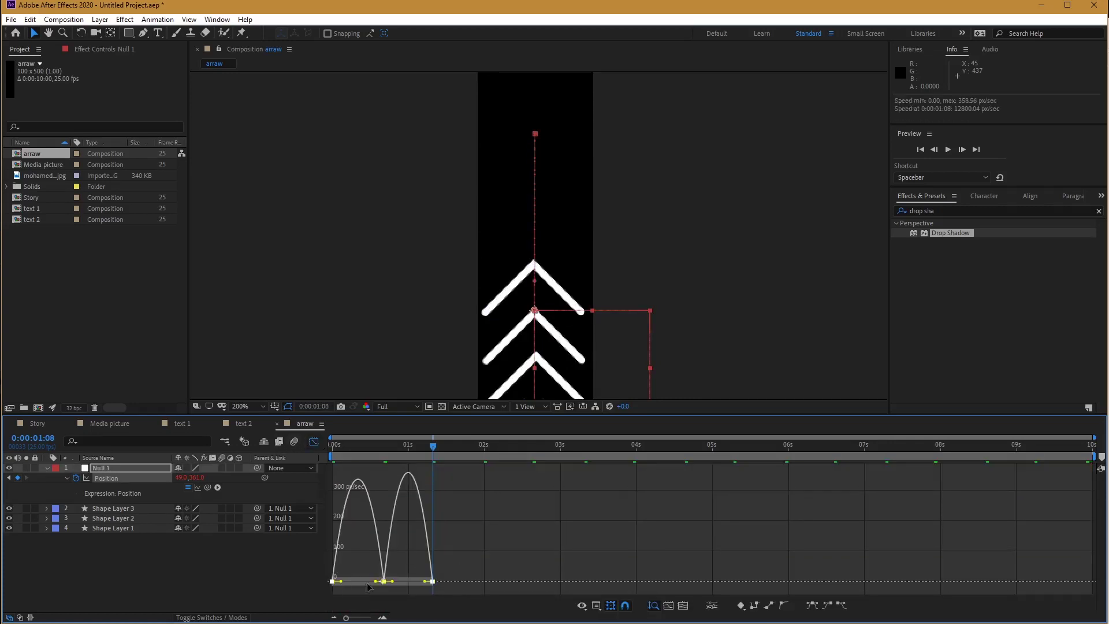
left_click_drag(423, 585, 408, 582)
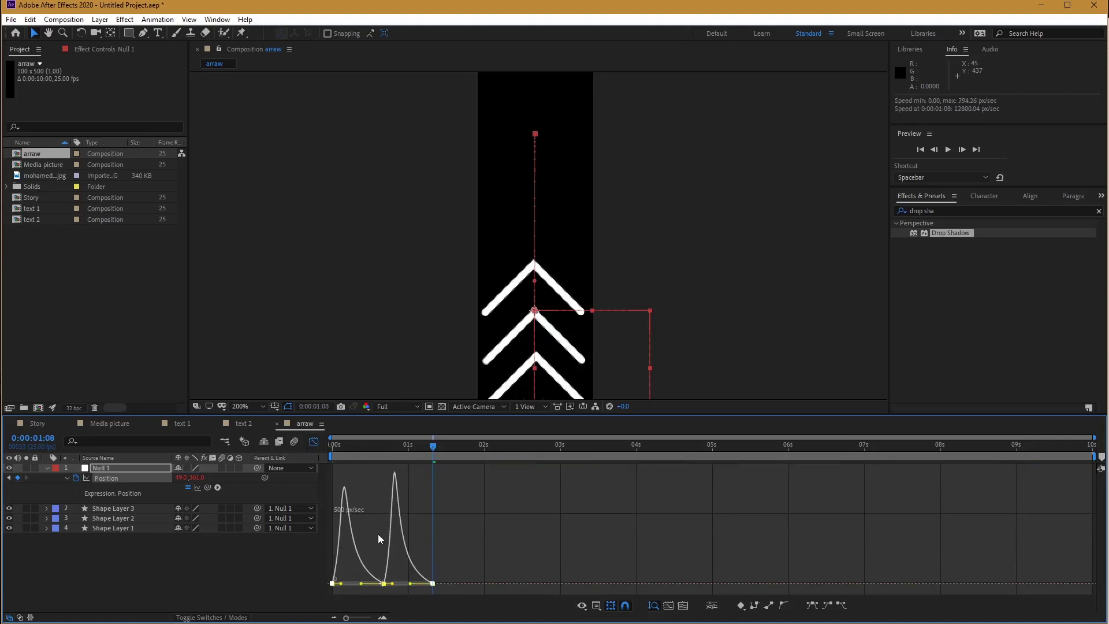
left_click(314, 442)
key("space")
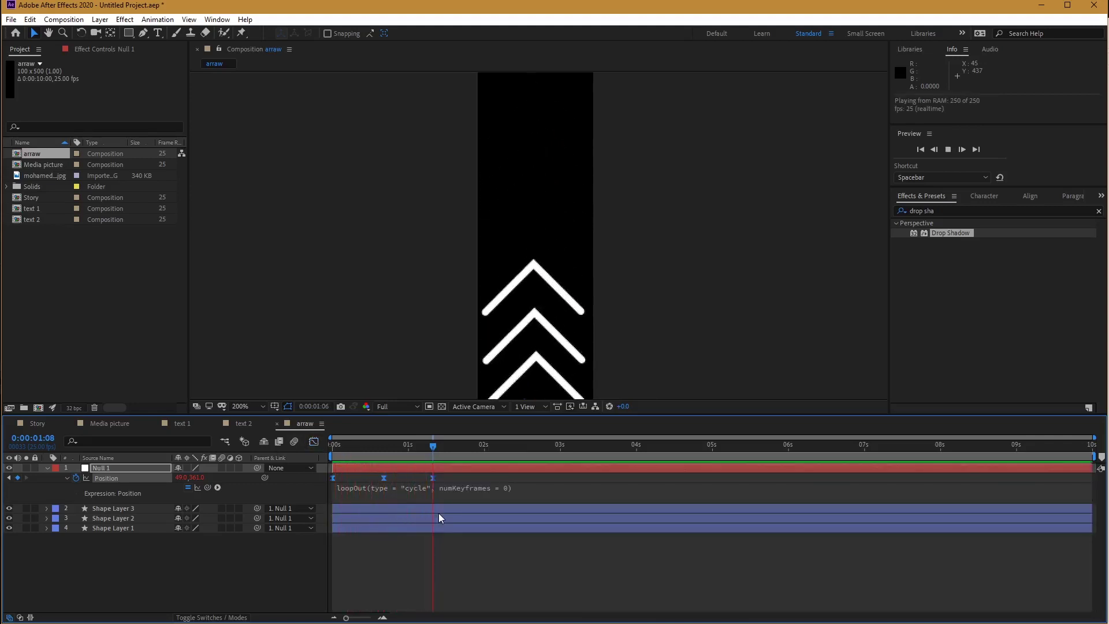
key("space")
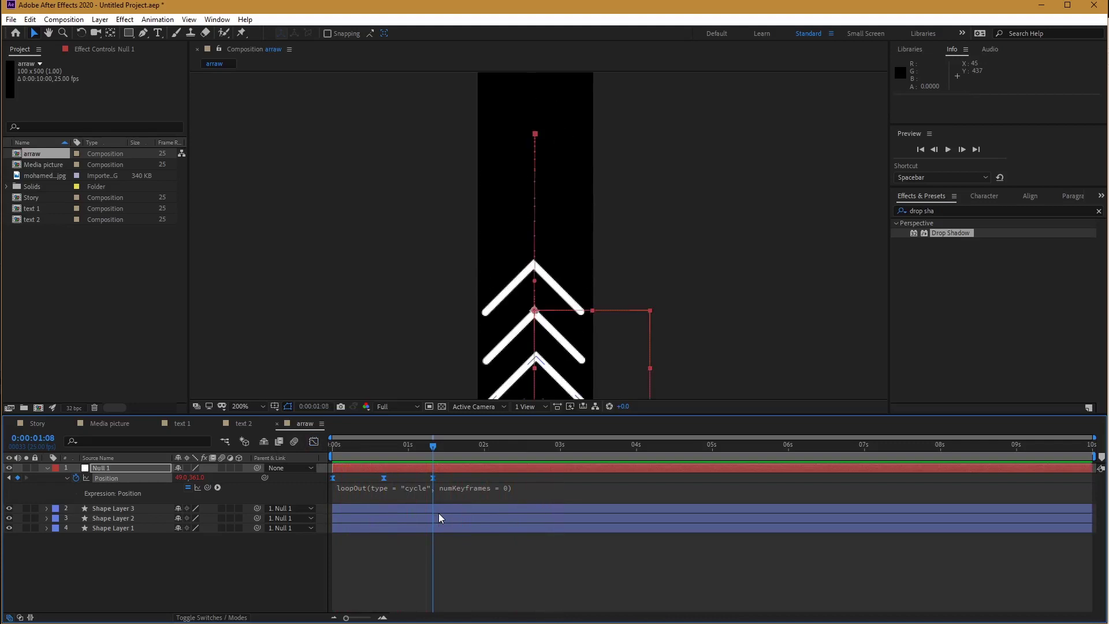
key("comma")
key("space")
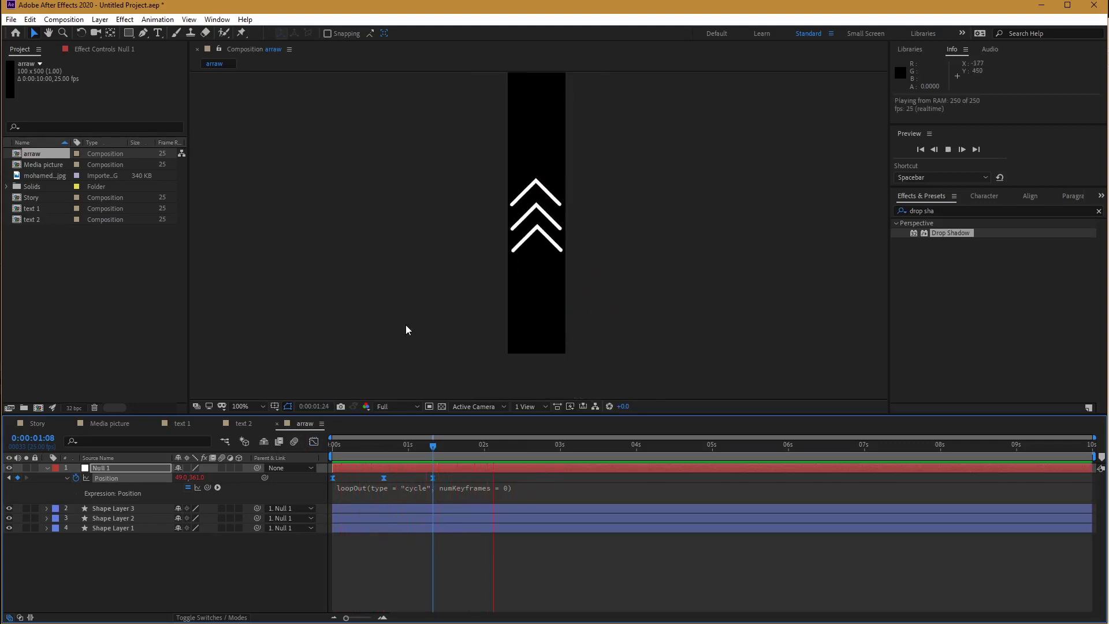
key("space")
Add the arraw composition to the Story composition as the top layer, place it beside the See More text, and preview it.
left_click(35, 423)
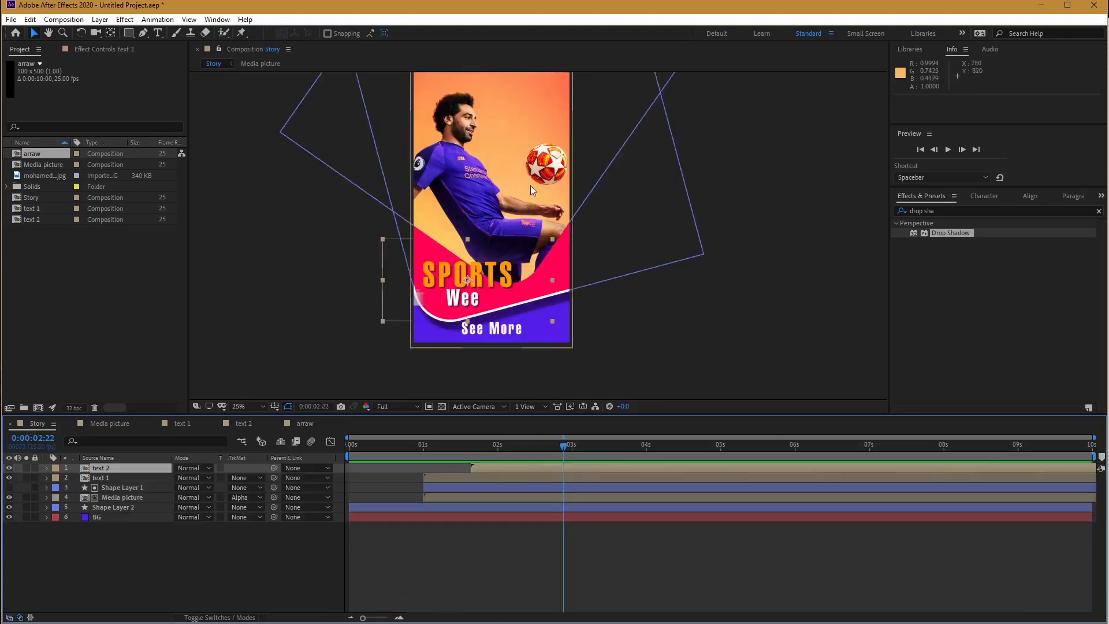
left_click(37, 154)
left_click_drag(43, 154, 539, 309)
scroll(581, 320, "up", 2)
left_click_drag(566, 178, 566, 158)
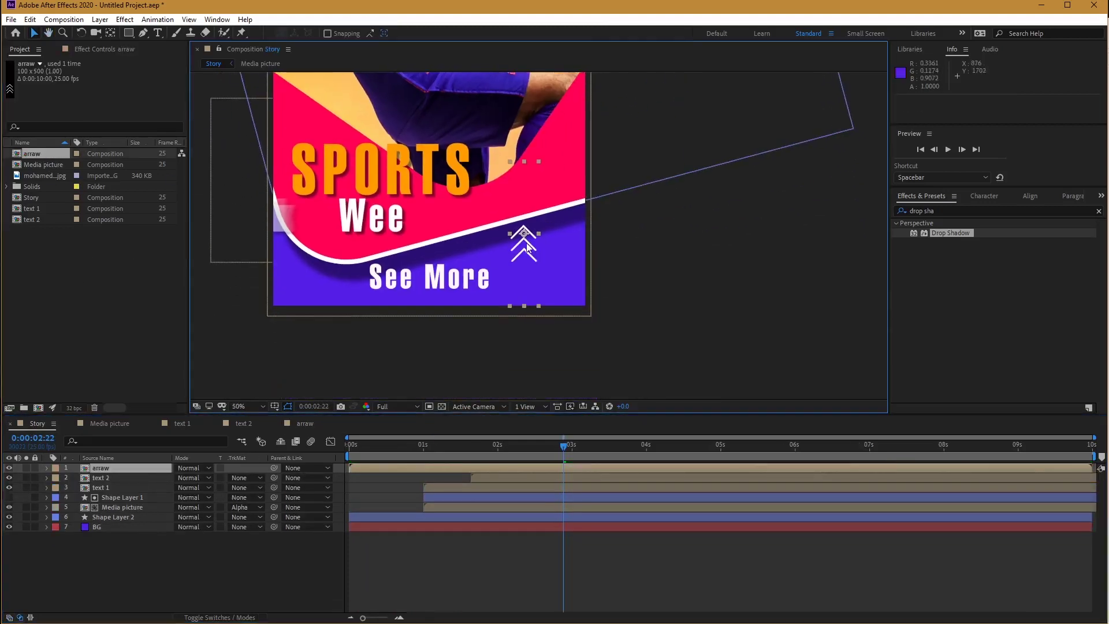
key("space")
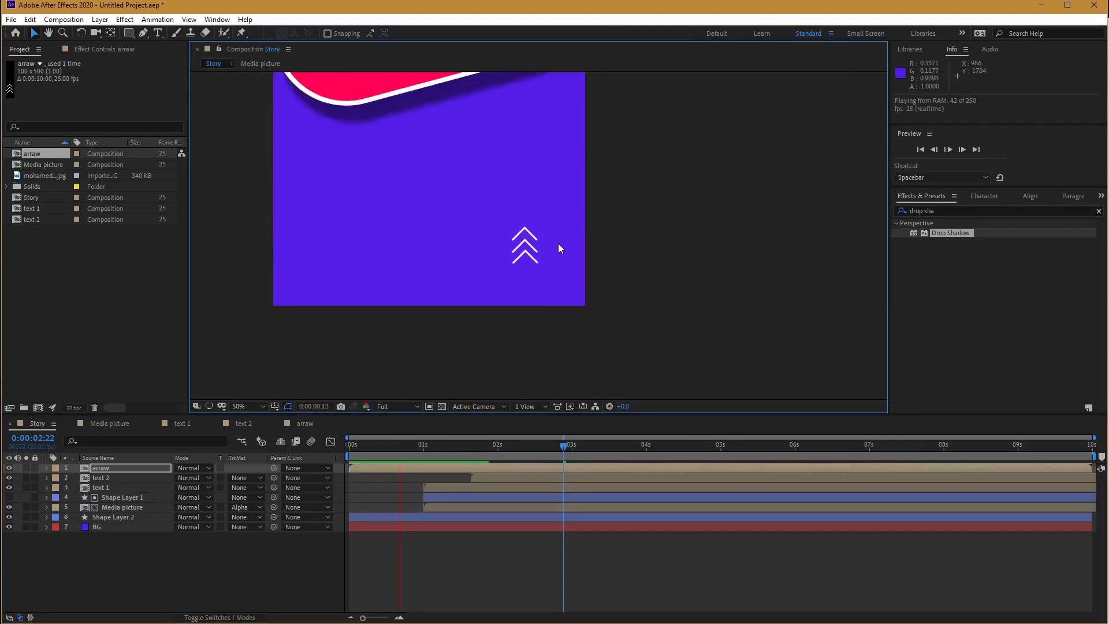
key("space")
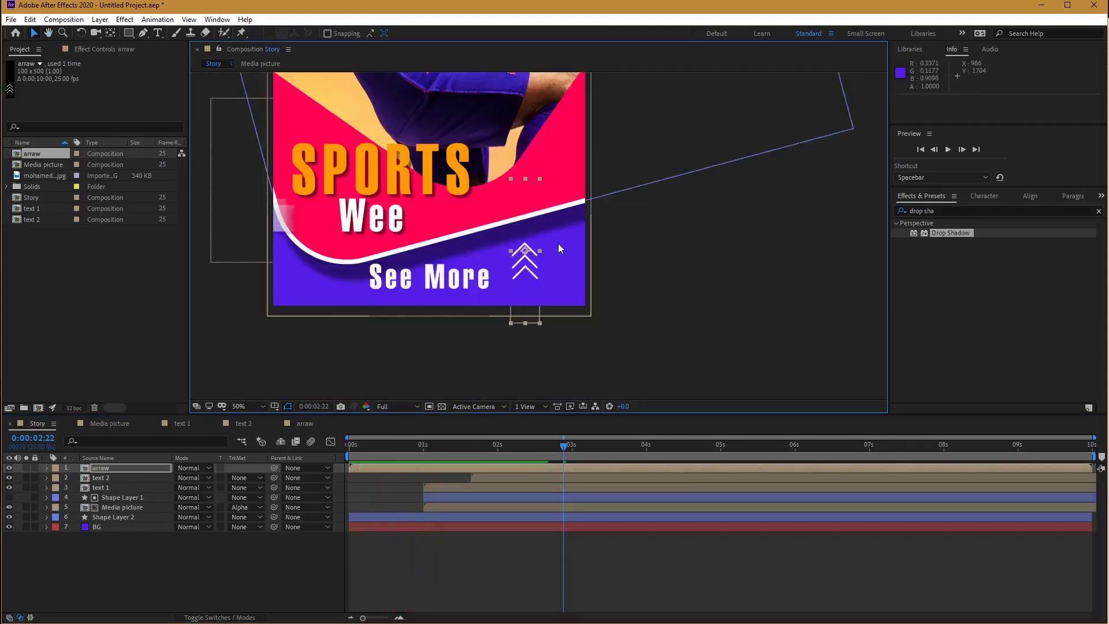
Shift the arraw layer in time to start at 0:00:02:04 and preview the whole story.
left_click_drag(379, 467, 543, 468)
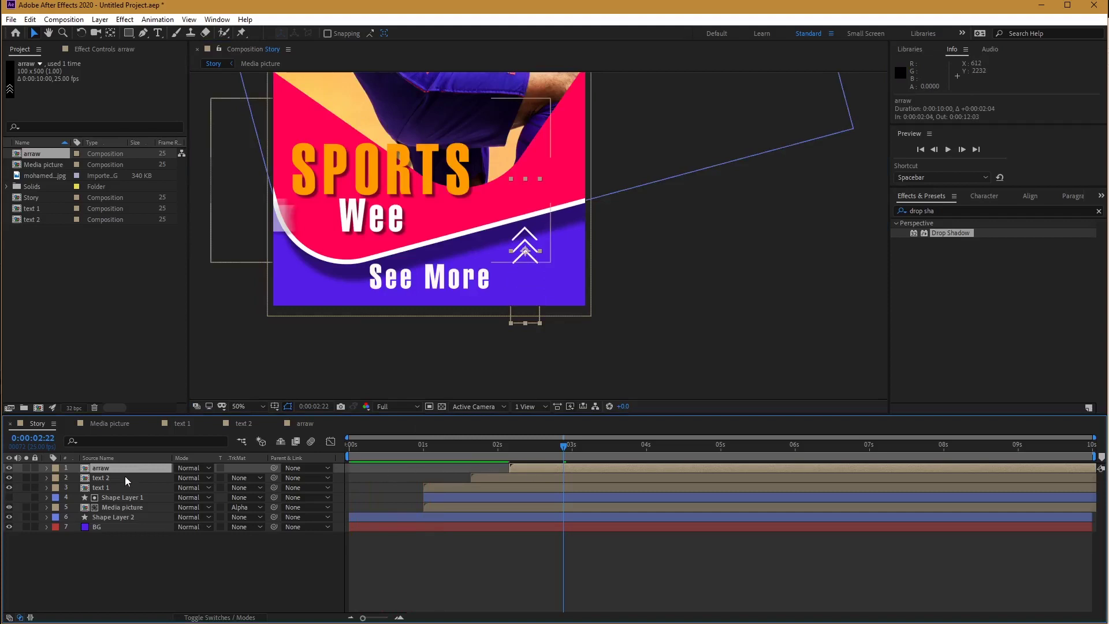
key("space")
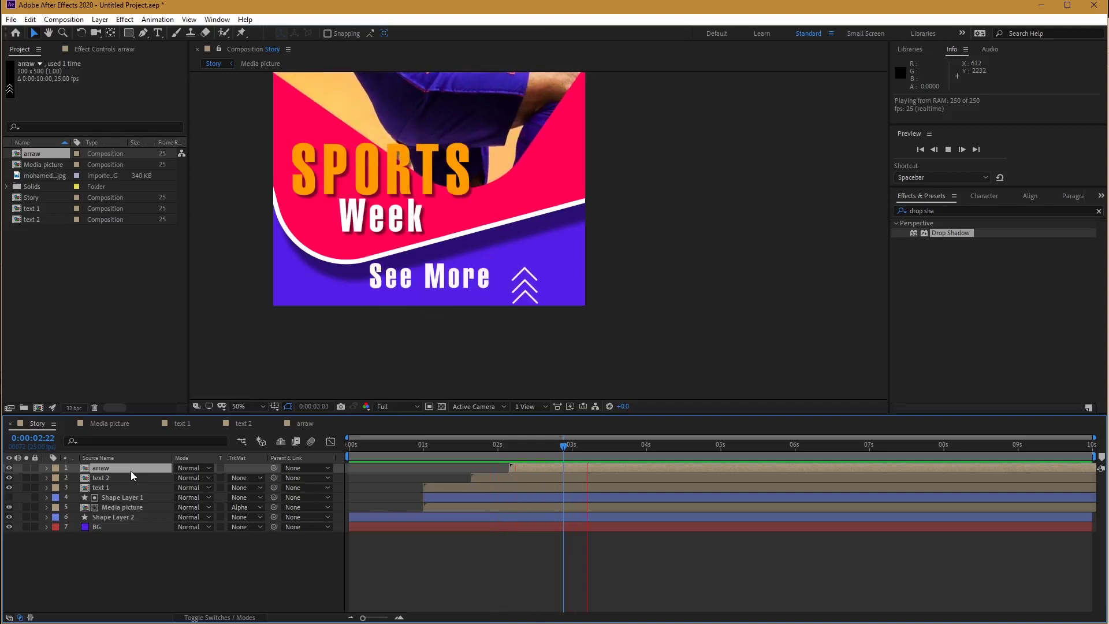
key("space")
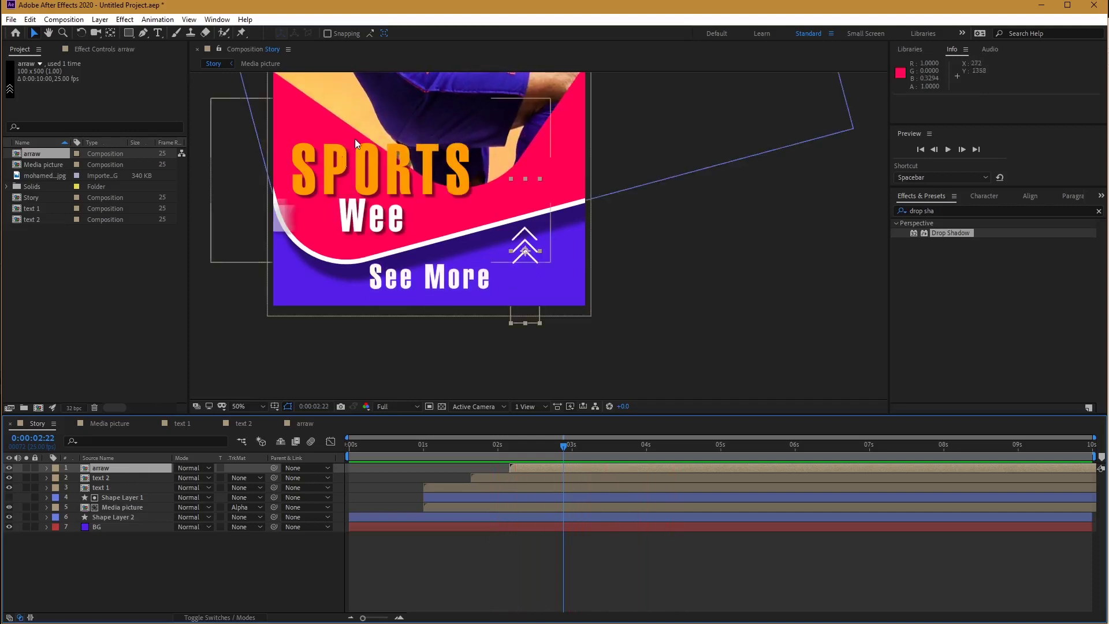
scroll(542, 200, "down", 2)
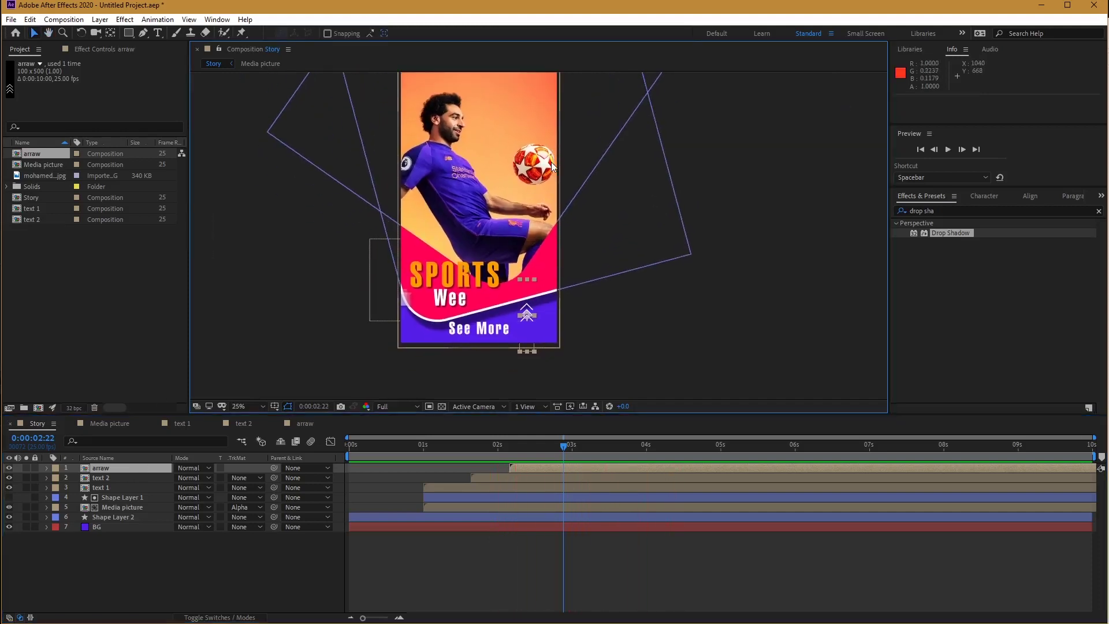
key("space")
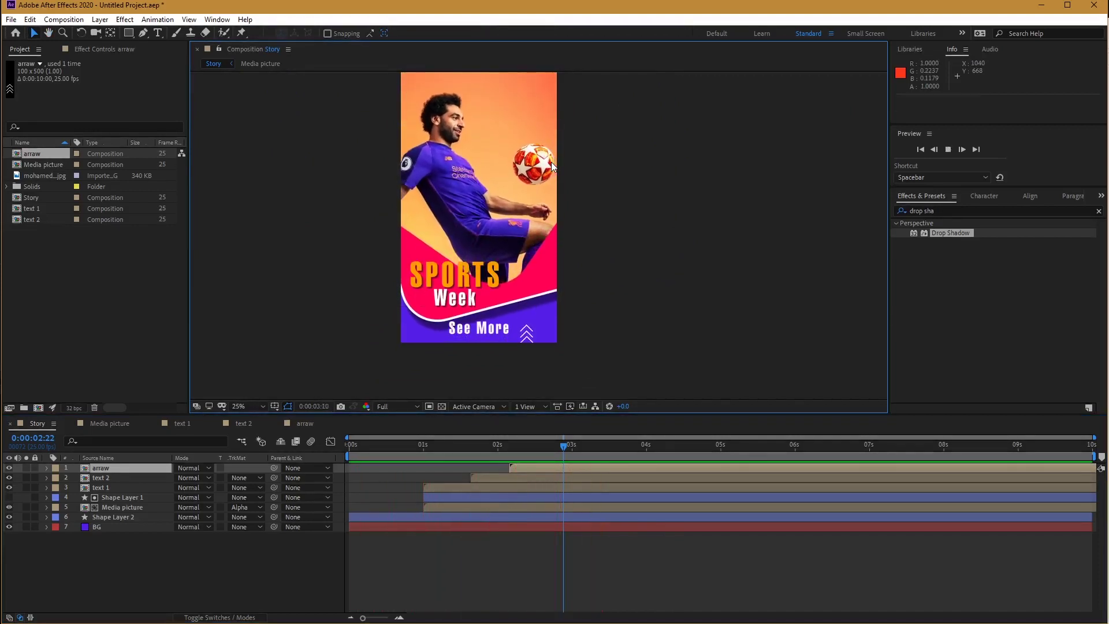
key("space")
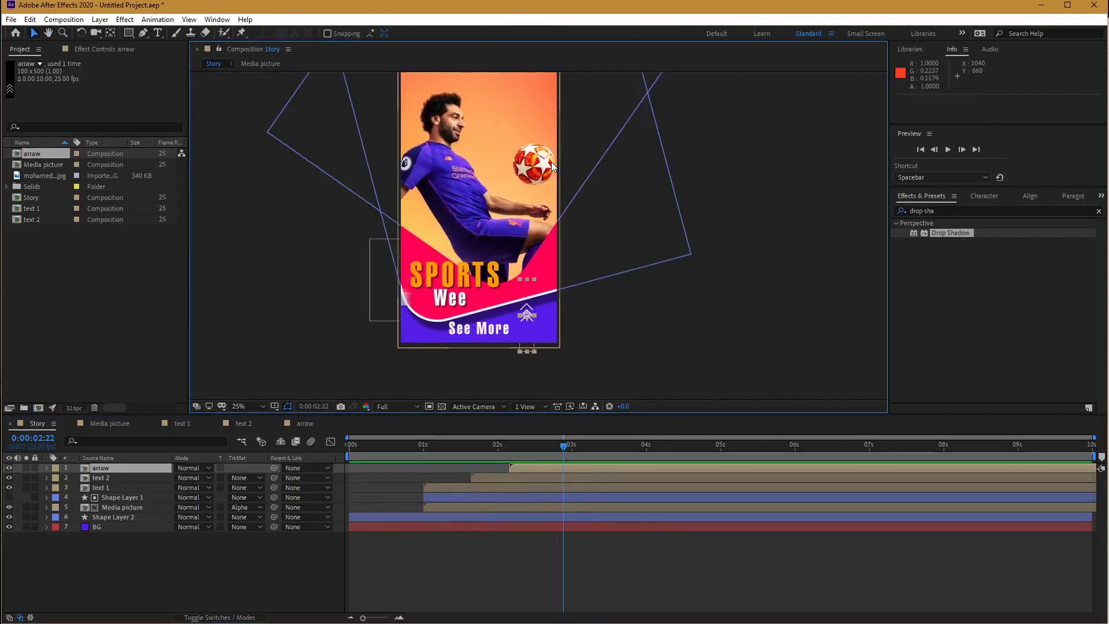
Pre-compose Shape Layer 1 and Media picture into a new composition named media holder, and return to the Story composition.
left_click(115, 506)
left_click(130, 497, "shift")
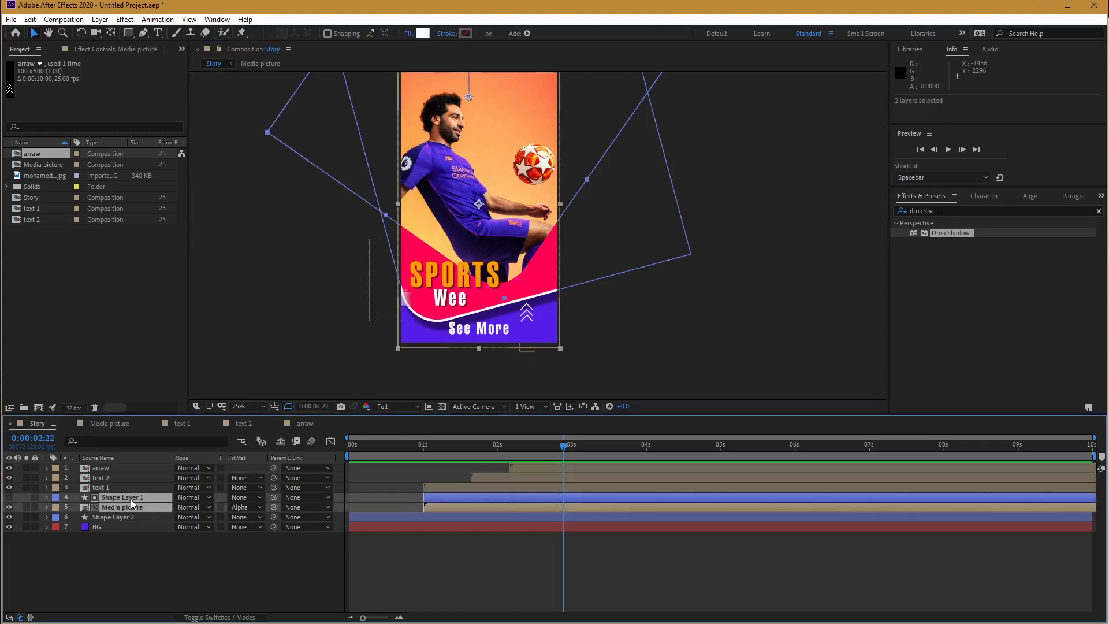
right_click(131, 499)
left_click(168, 449)
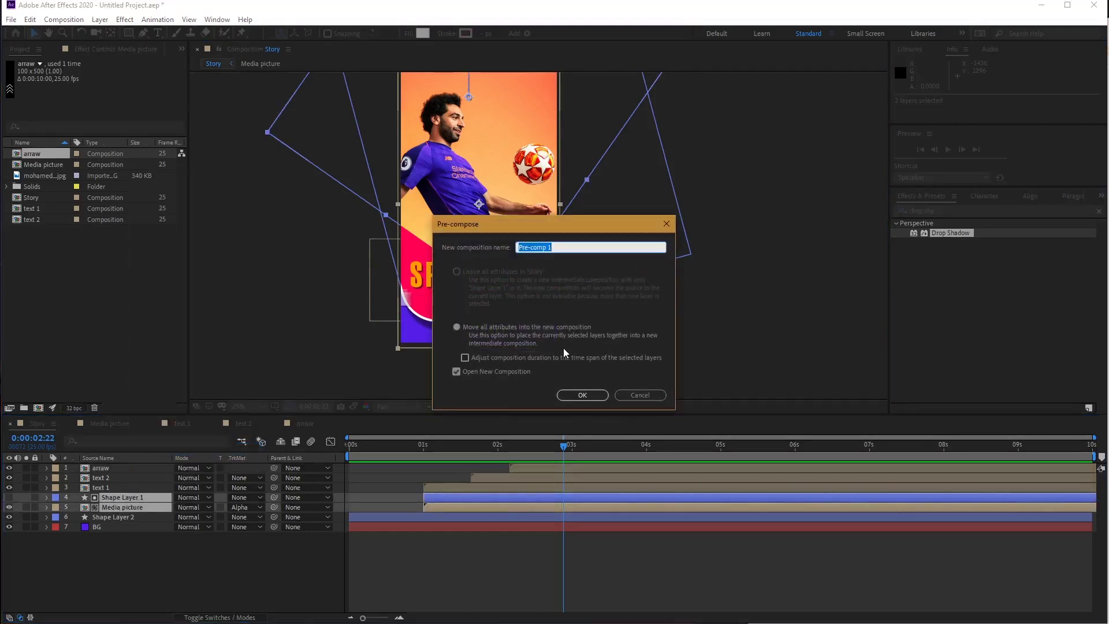
type("media holder")
left_click(591, 393)
left_click(35, 423)
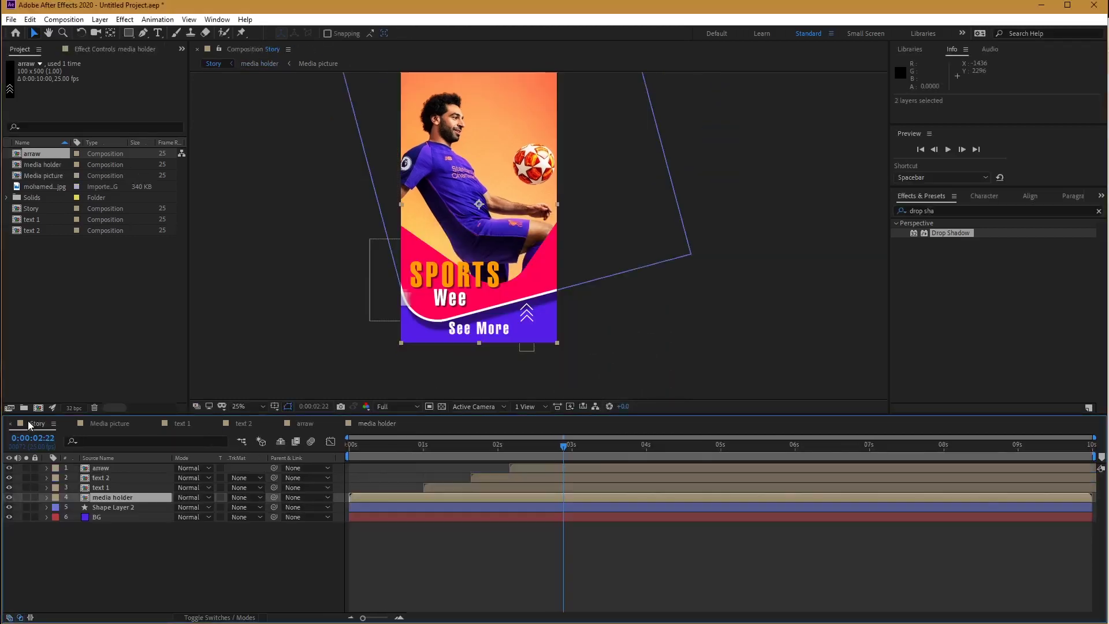
Open the media holder composition and duplicate both the matte shape layer and the Media picture layer.
double_click(116, 498)
key("ctrl+a")
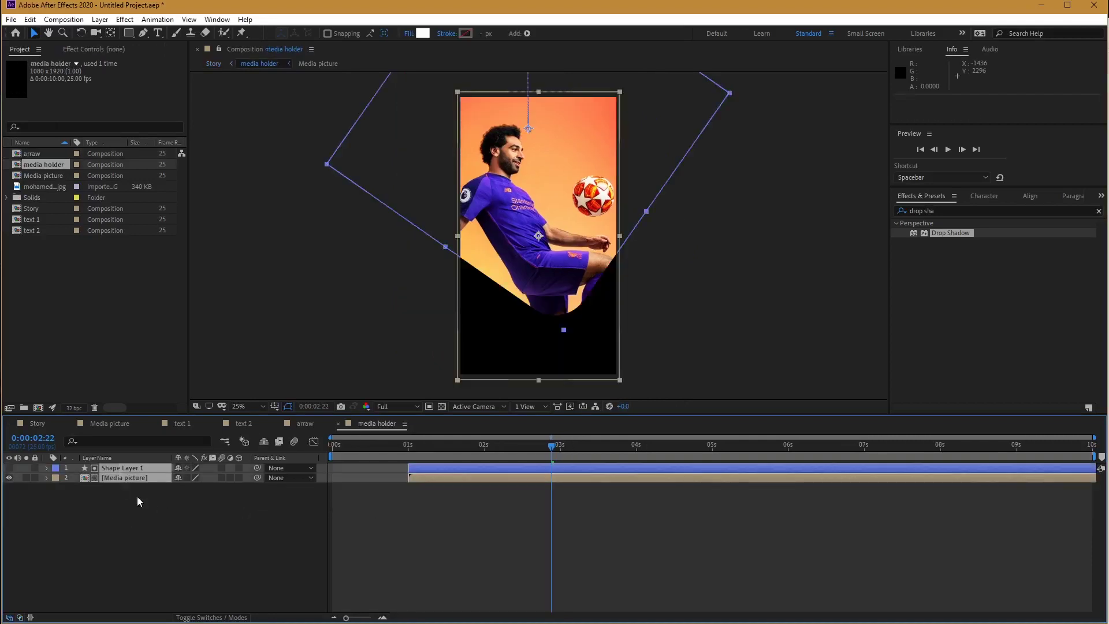
key("ctrl+d")
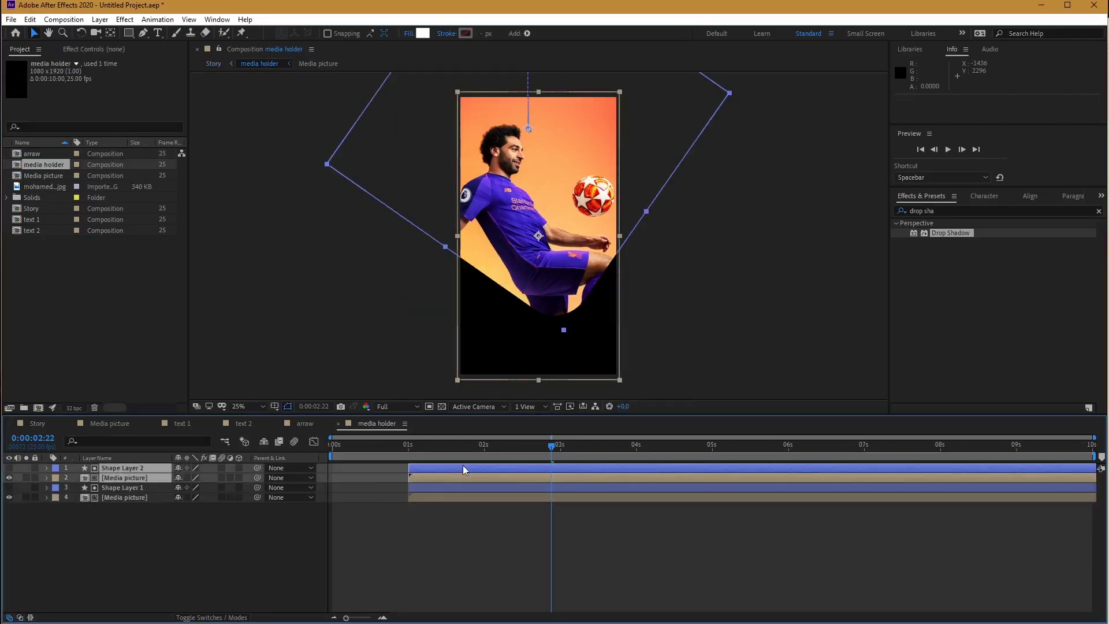
Shift the duplicated shape and Media picture layers in time to start at 0:00:03:03.
left_click_drag(463, 467, 609, 470)
key("ctrl+shift+a")
left_click(564, 468)
left_click(577, 478, "shift")
left_click(614, 539)
left_click(591, 478)
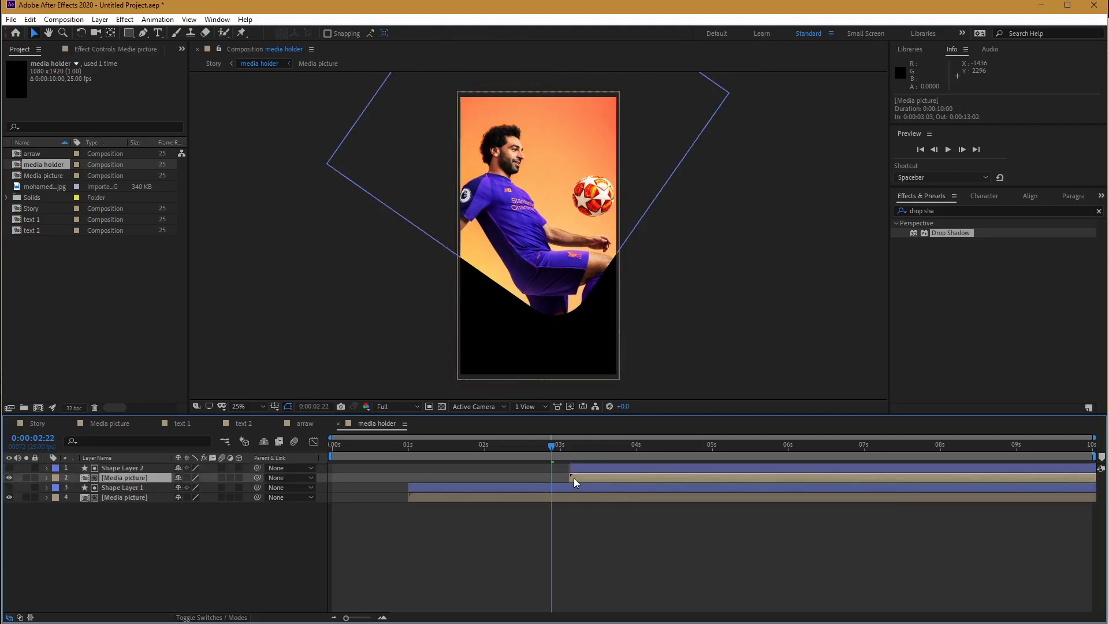
Duplicate the Media picture composition in the project as a separate source for a second picture.
left_click(143, 496)
left_click(144, 480)
left_click(97, 303)
left_click(55, 178)
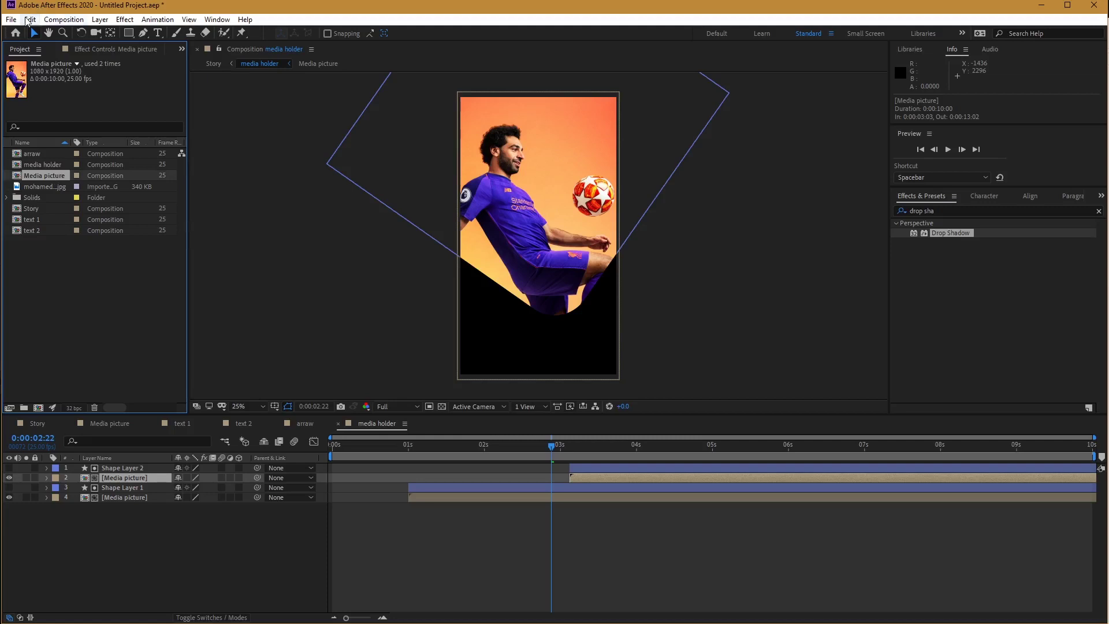
left_click(30, 19)
left_click(62, 168)
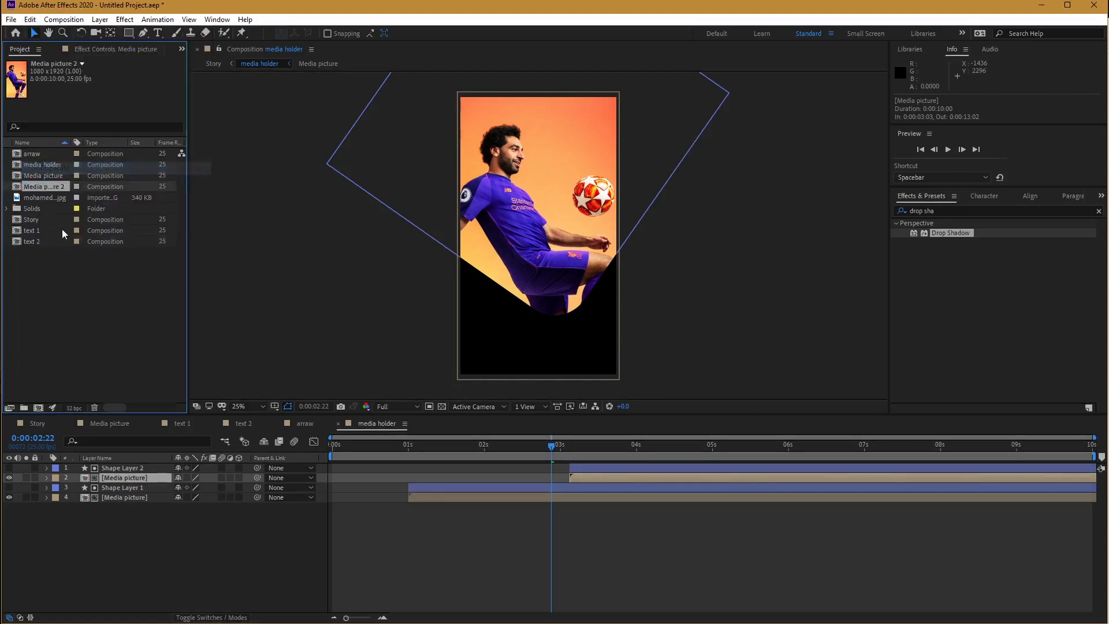
Widen the Project panel and its Name column enough to show the full item names.
left_click_drag(189, 160, 219, 159)
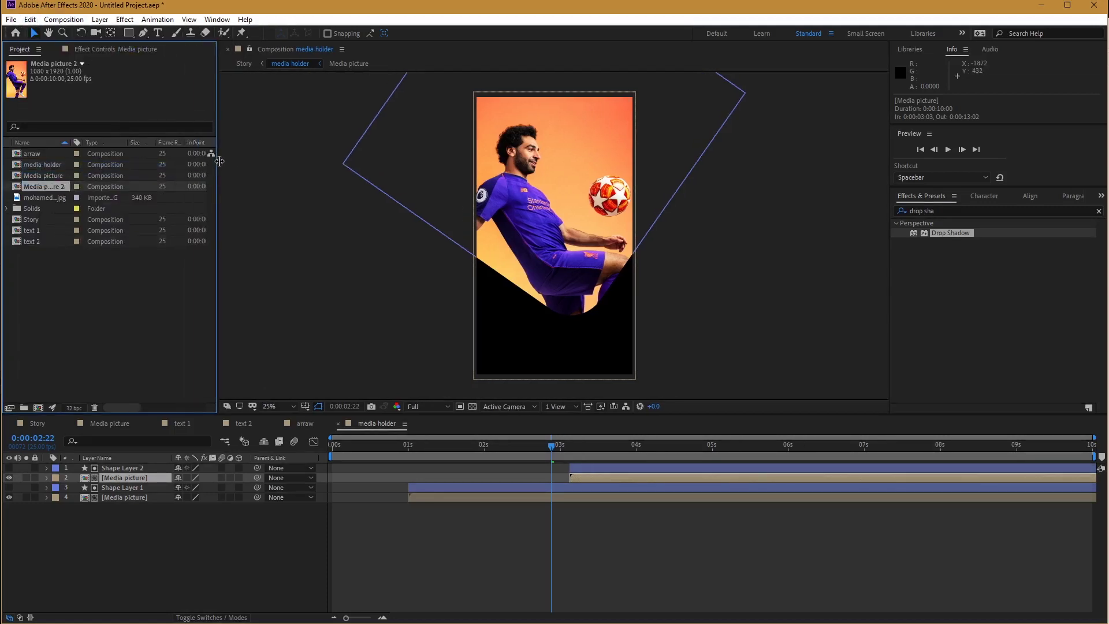
left_click_drag(72, 142, 101, 142)
left_click(86, 274)
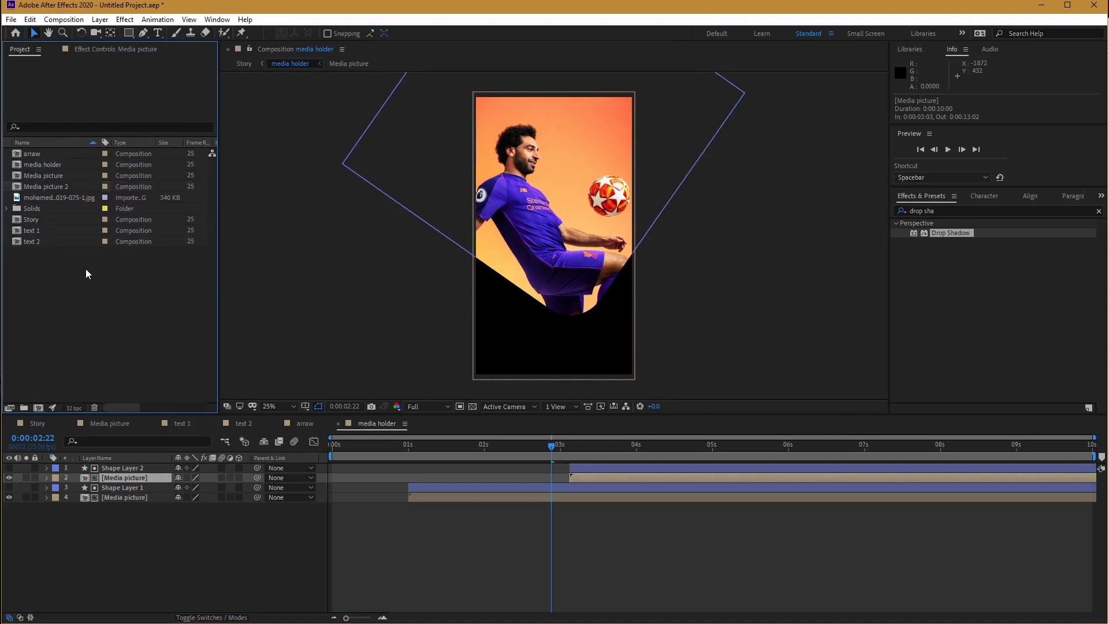
Open the Media picture 2 composition, delete its picture layer and bring in sei_8419579.jpg from the Downloads folder.
double_click(66, 187)
left_click(537, 214)
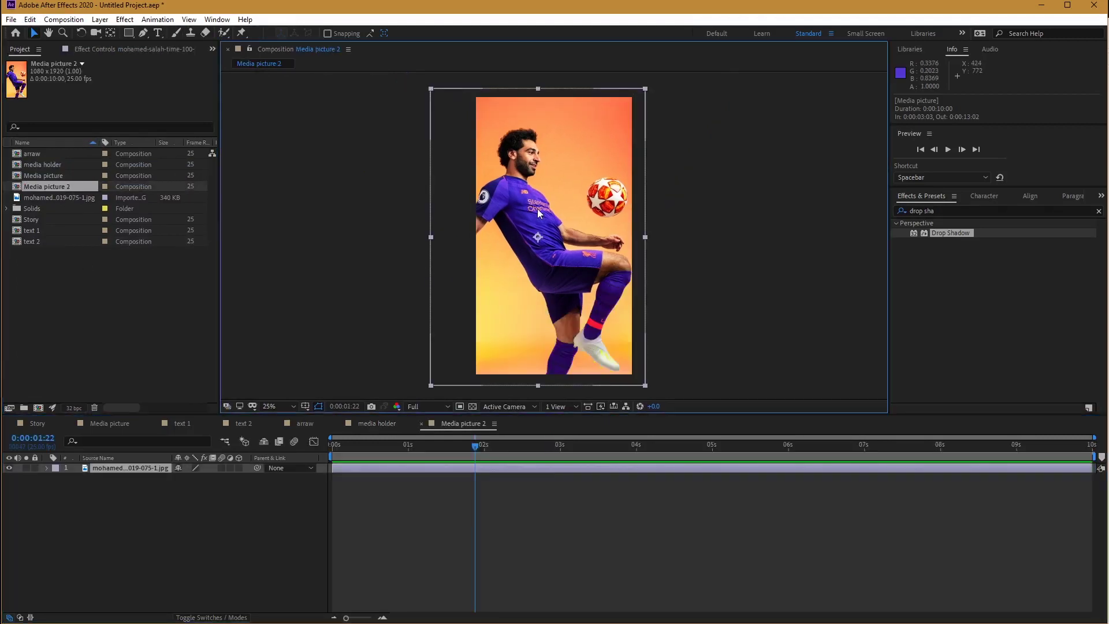
key("Delete")
key("alt+Tab")
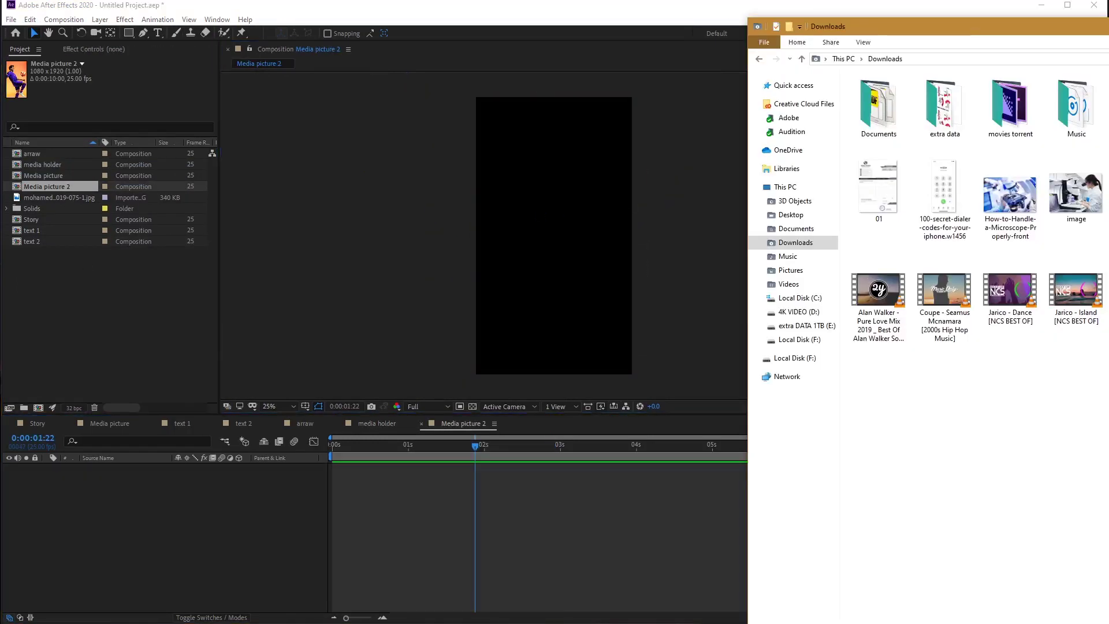
left_click_drag(959, 26, 868, 29)
left_click_drag(1099, 197, 558, 232)
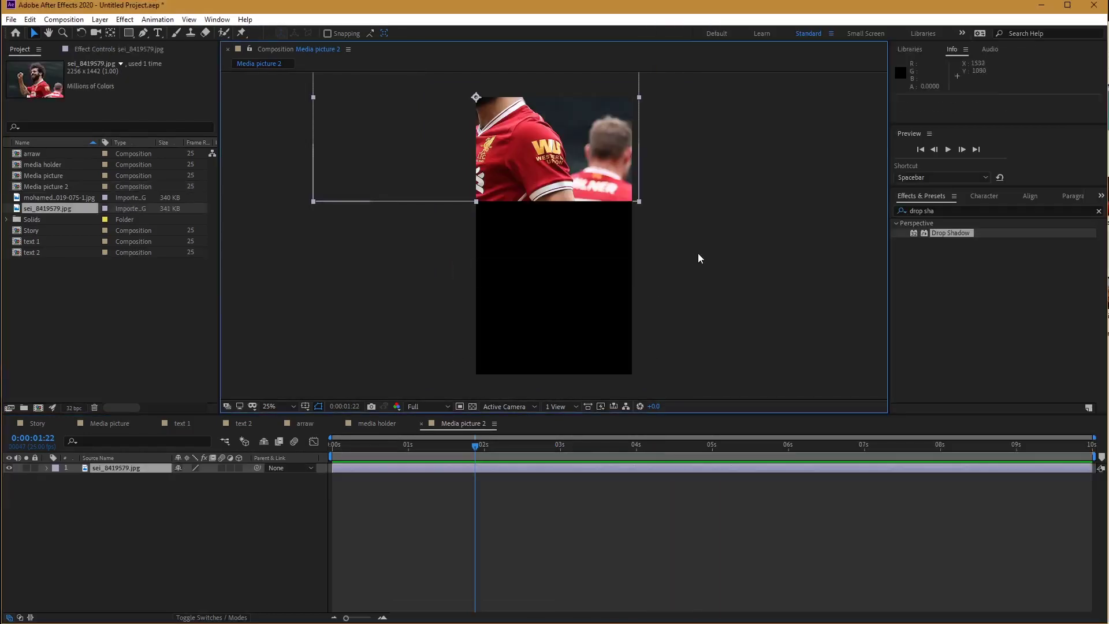
Position the new picture over the Media picture 2 frame and scale it to 150% so it fills the frame.
scroll(699, 252, "down", 1)
left_click_drag(568, 175, 590, 239)
scroll(591, 244, "up", 1)
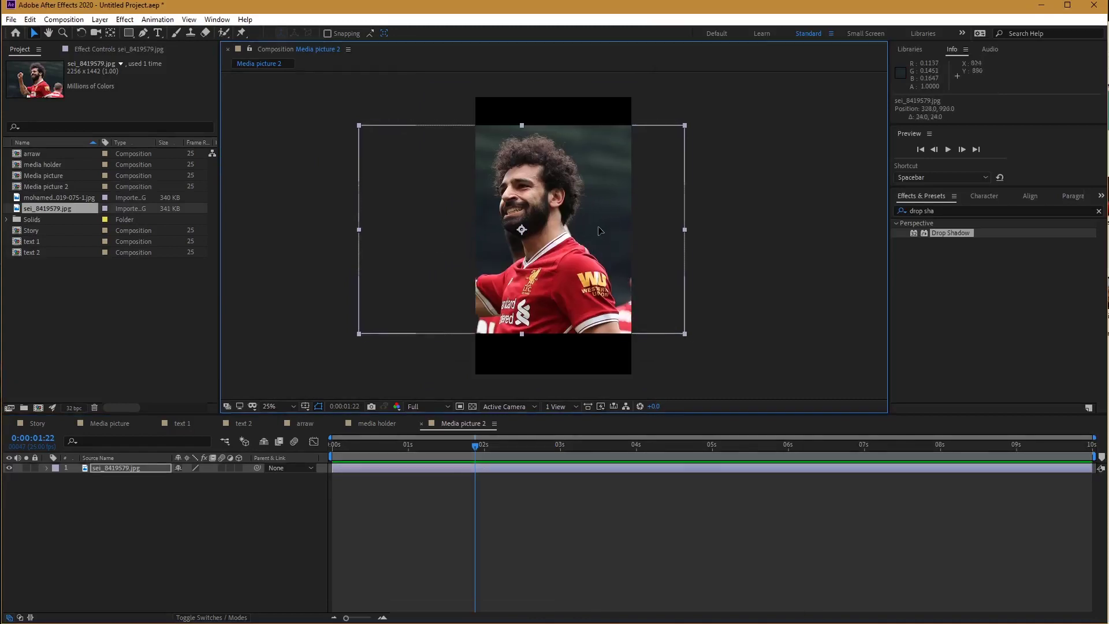
left_click_drag(695, 132, 732, 91)
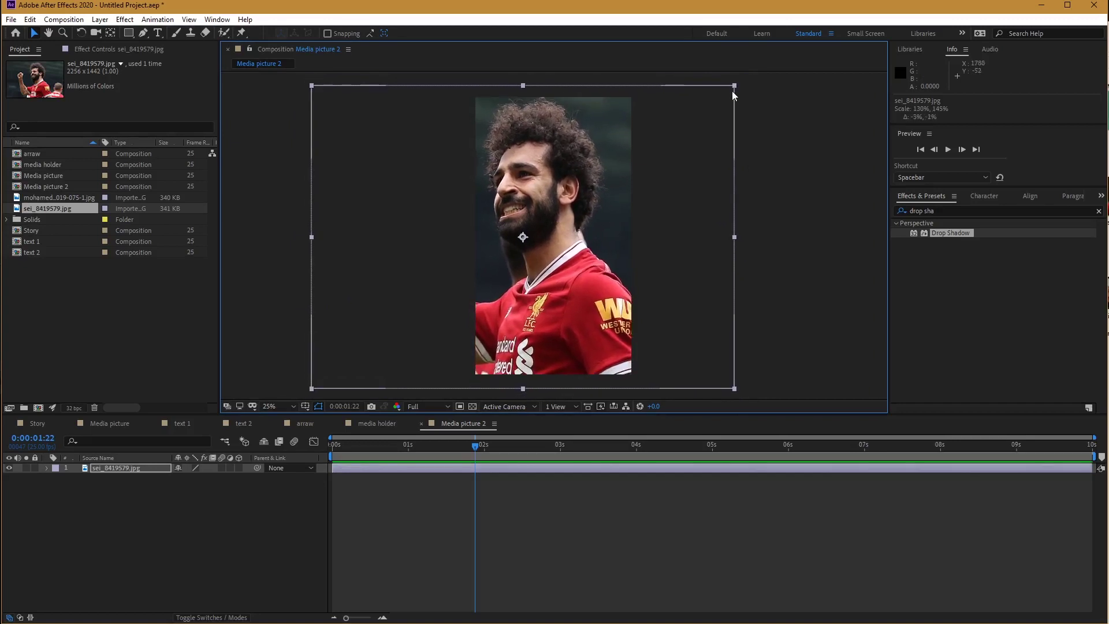
left_click(741, 93)
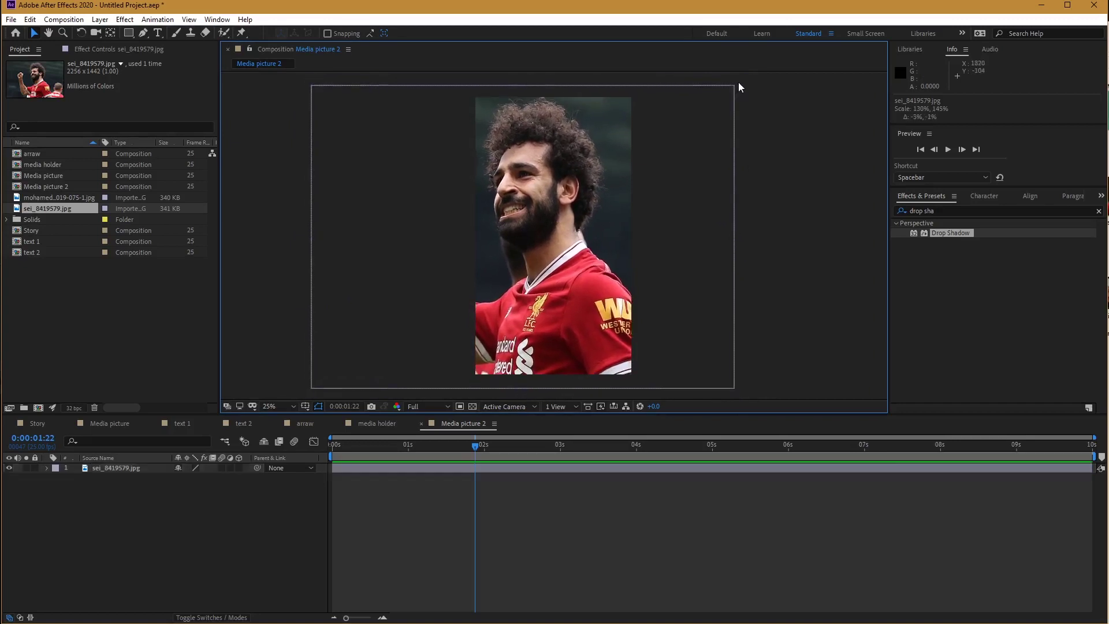
left_click(733, 87)
left_click_drag(734, 86, 765, 78)
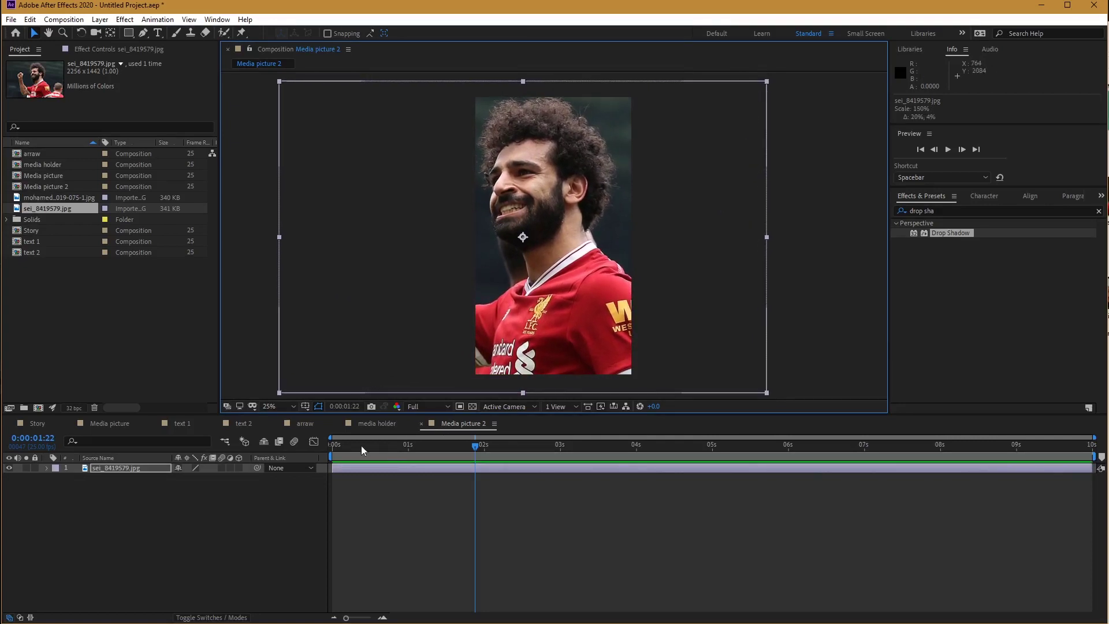
In media holder, replace the source of the second Media picture layer with Media picture 2 and check the swapped picture at 0:00:05:06.
left_click(380, 424)
left_click(590, 481)
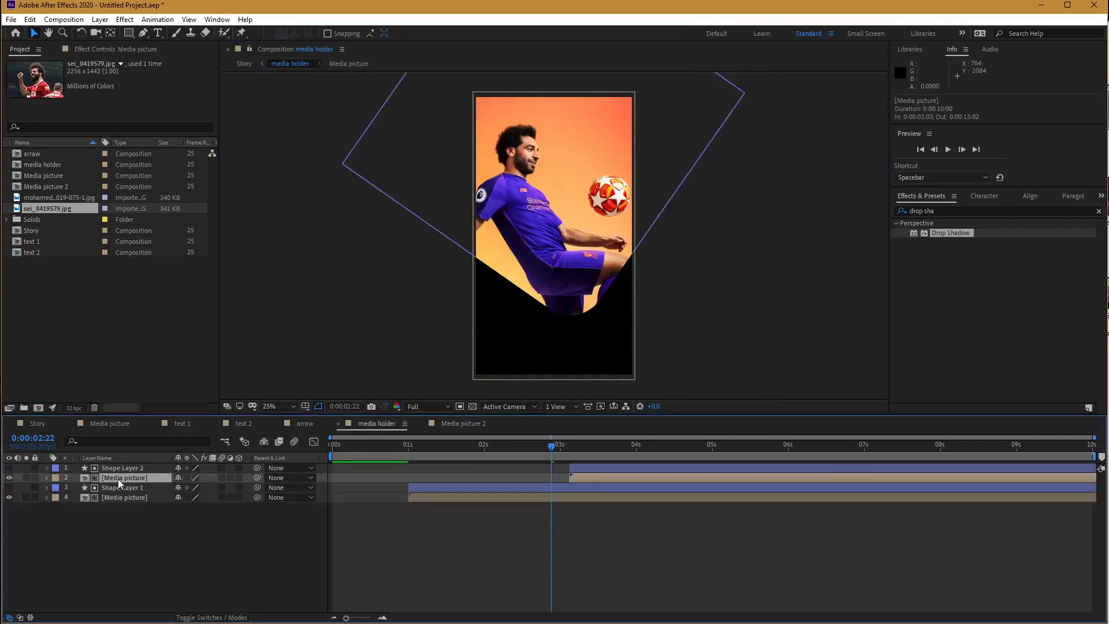
left_click(63, 176)
left_click(63, 188)
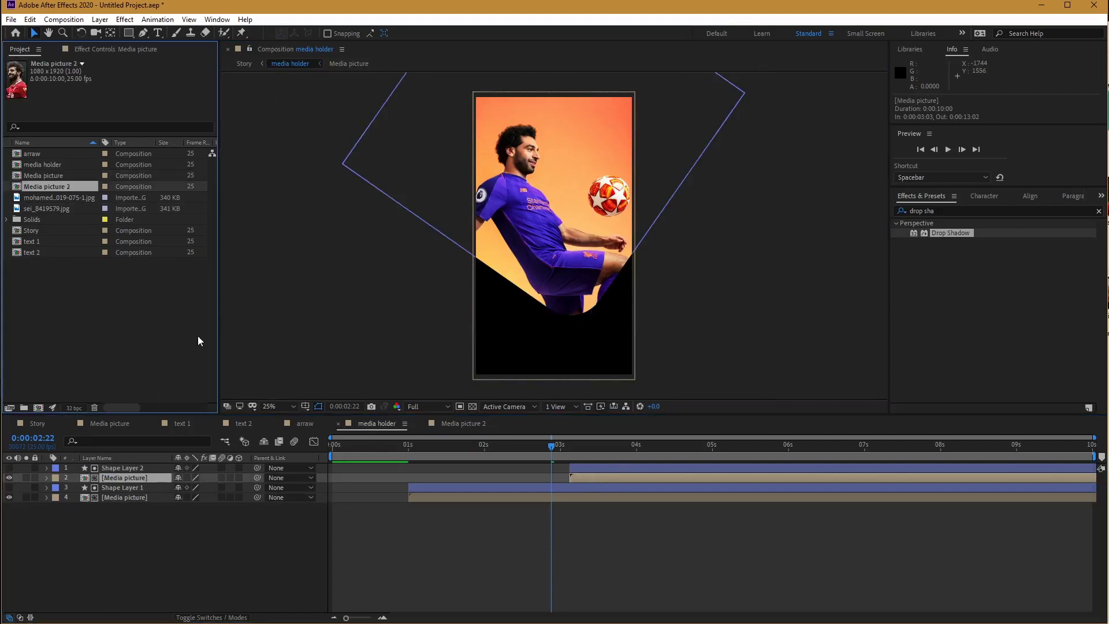
left_click_drag(49, 191, 134, 485)
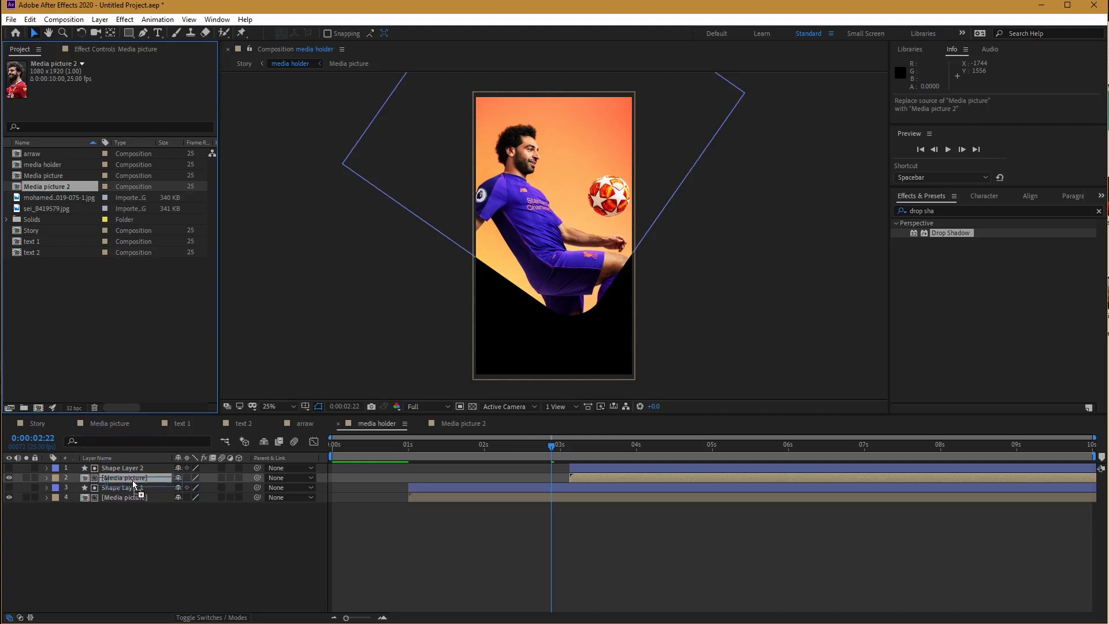
left_click_drag(134, 485, 134, 485)
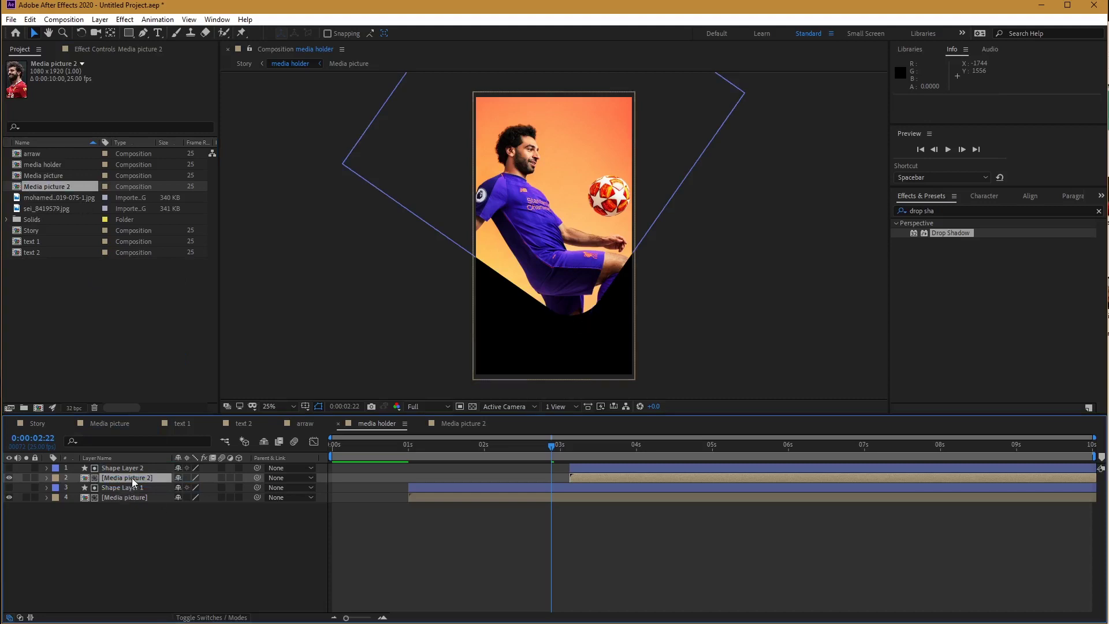
left_click_drag(586, 451, 730, 454)
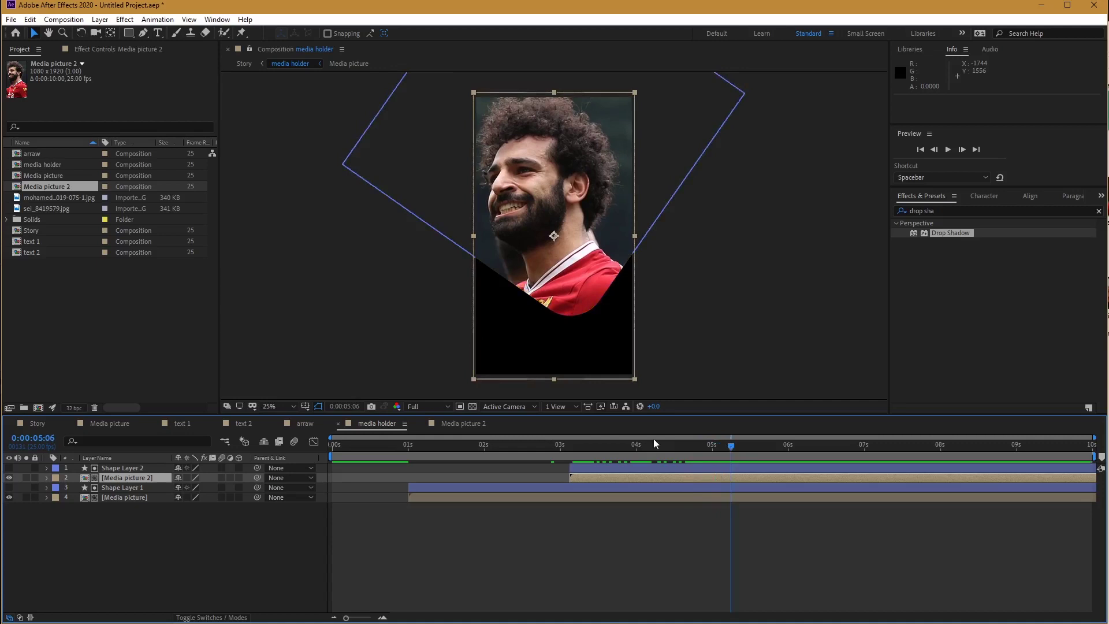
Return to the Story composition and play back the animation to review the transition between the two pictures.
left_click(37, 424)
left_click(143, 493)
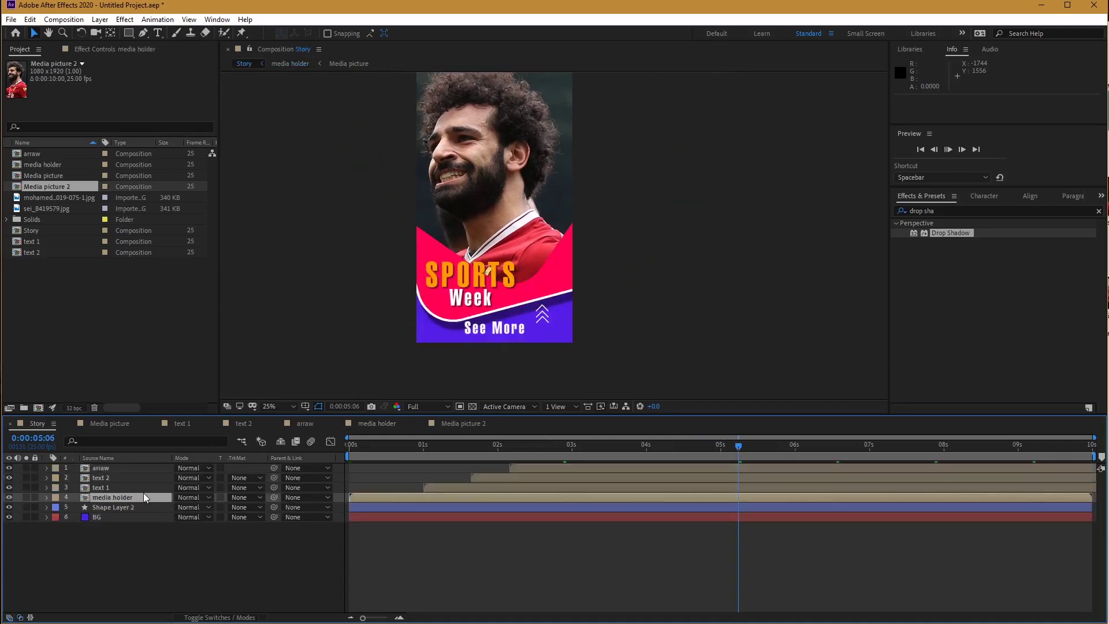
key("space")
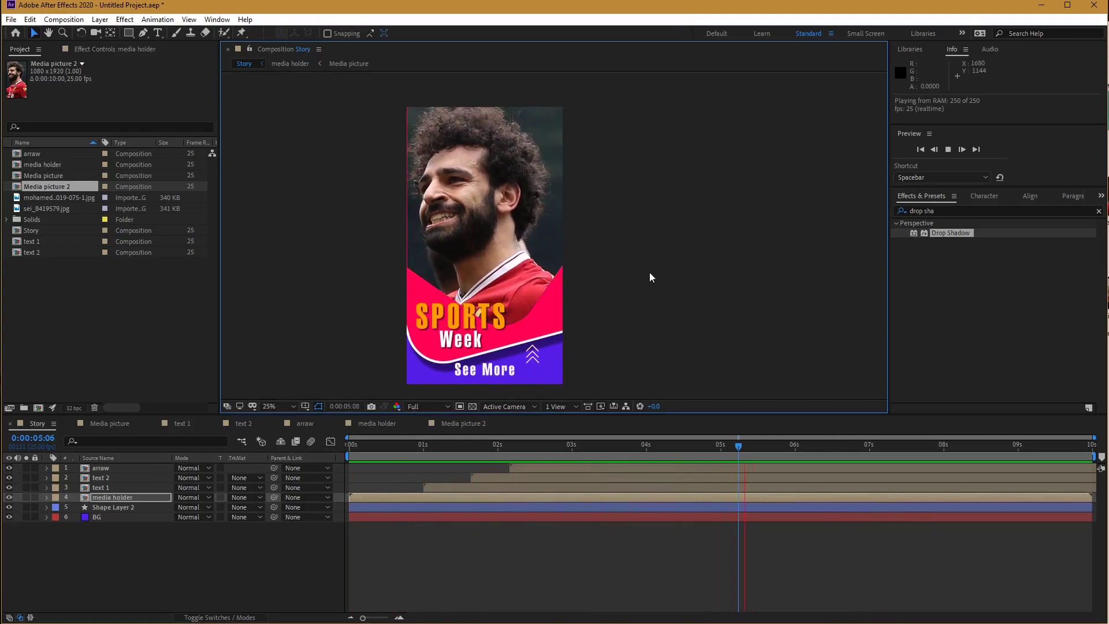
key("space")
left_click(681, 284)
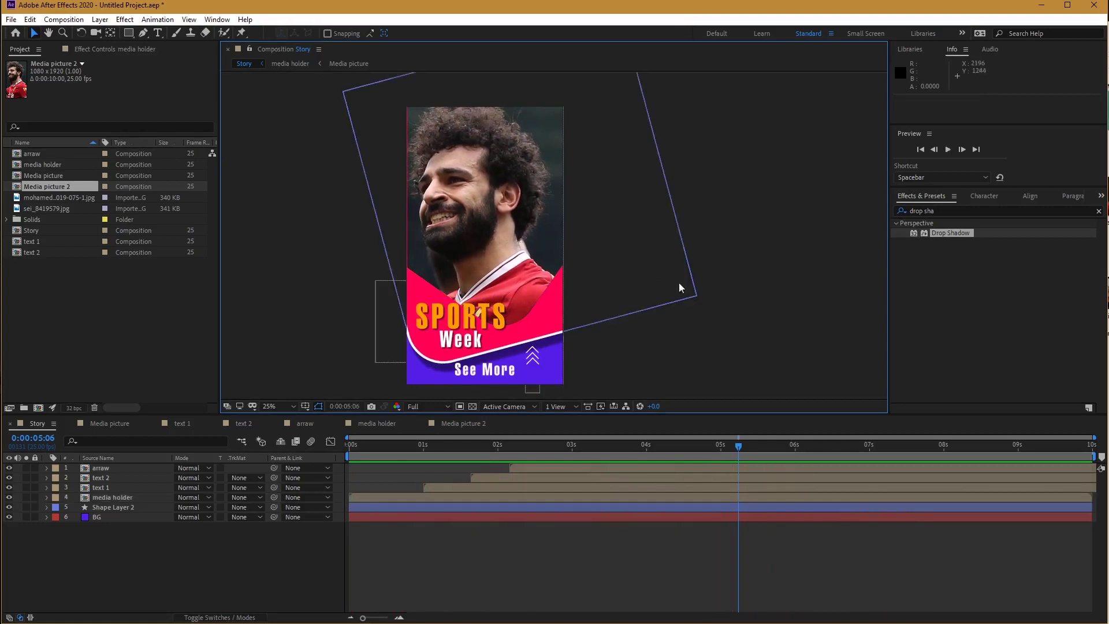
left_click(466, 231)
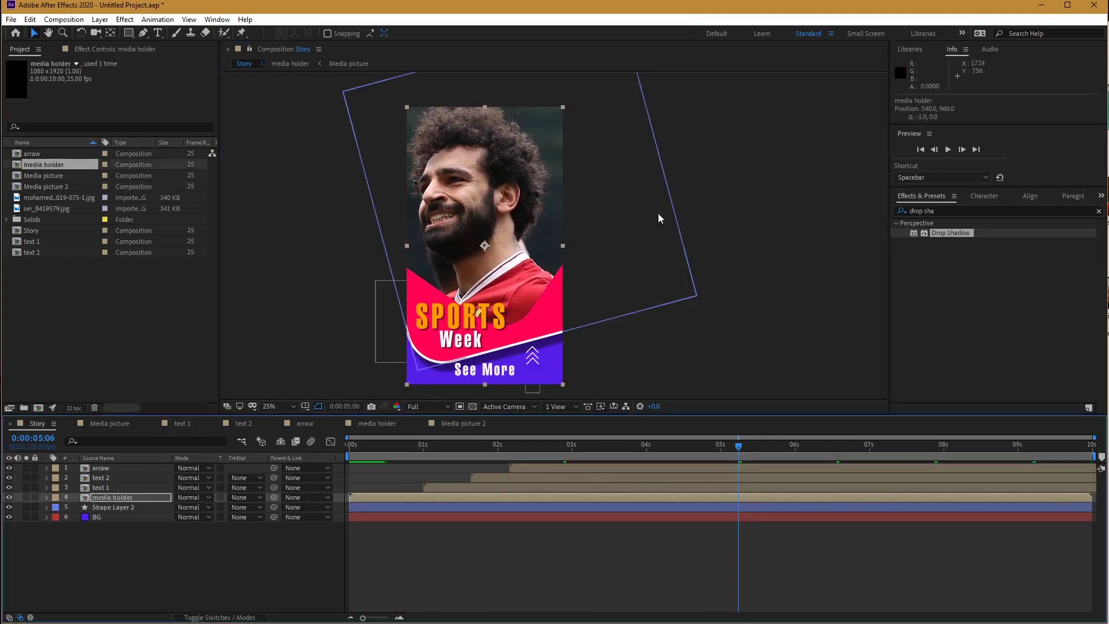
key("space")
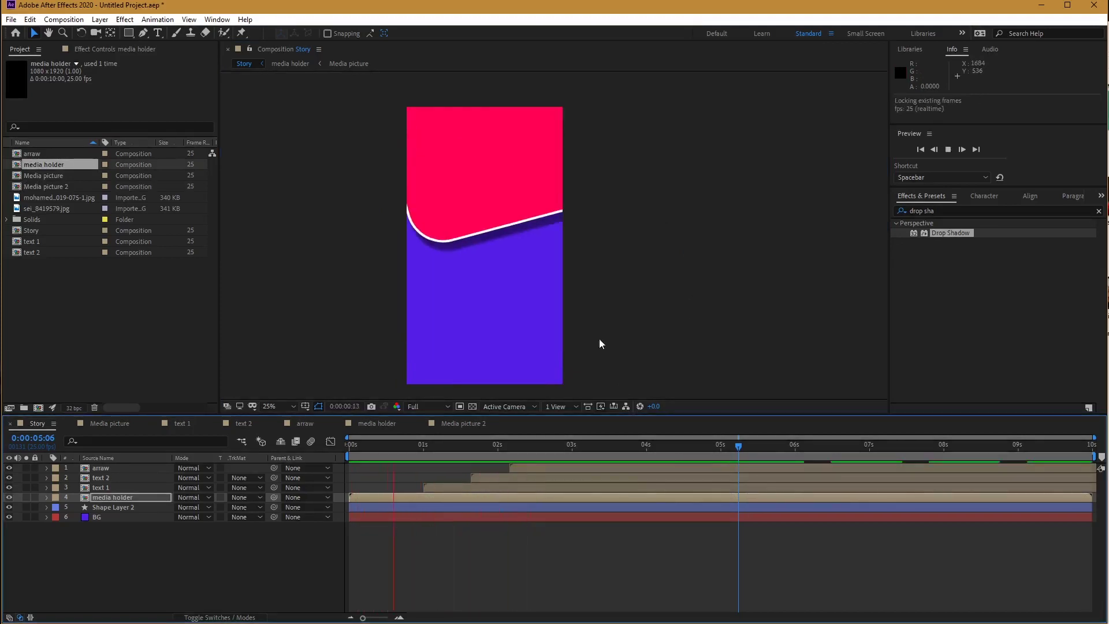
Move to 0:00:01:19 and apply the Fill effect to the BG layer.
left_click(480, 452)
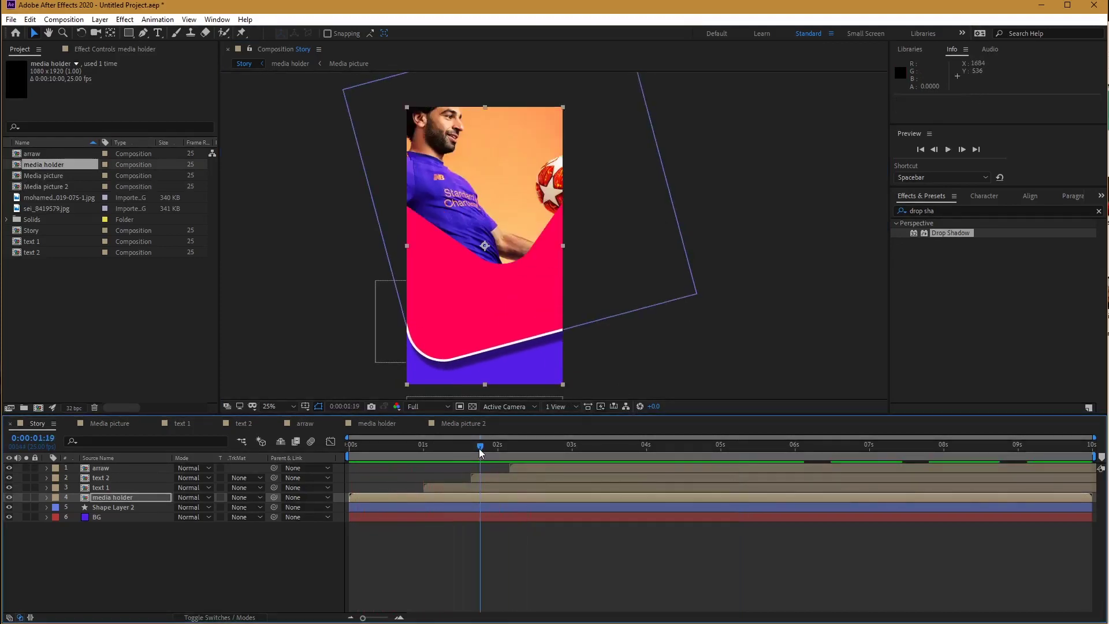
left_click(416, 509)
left_click(414, 517)
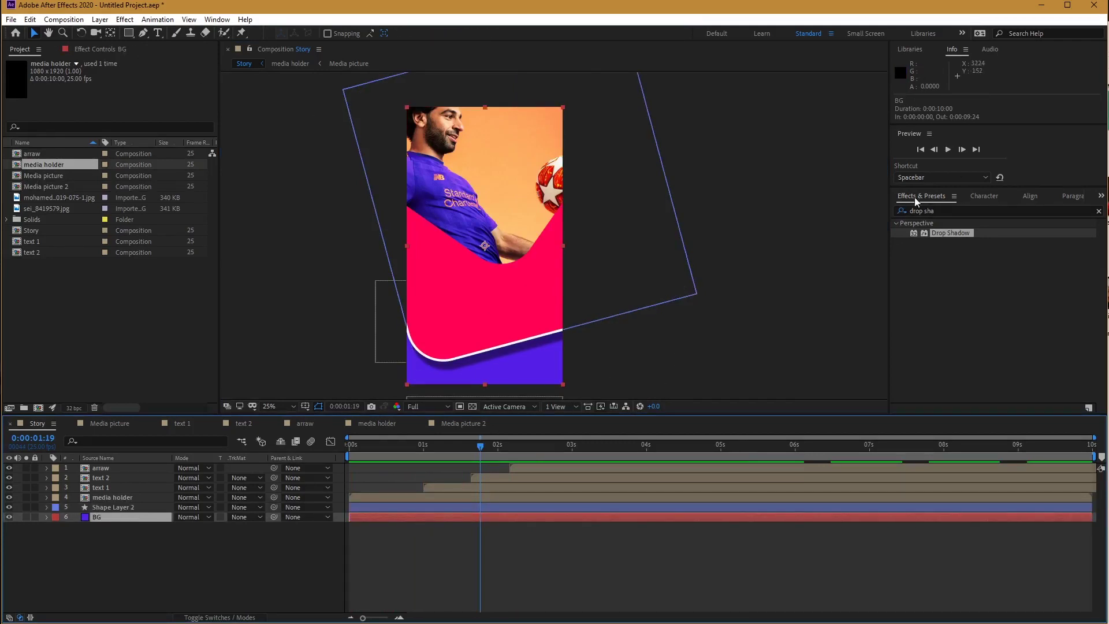
left_click(984, 196)
left_click(923, 196)
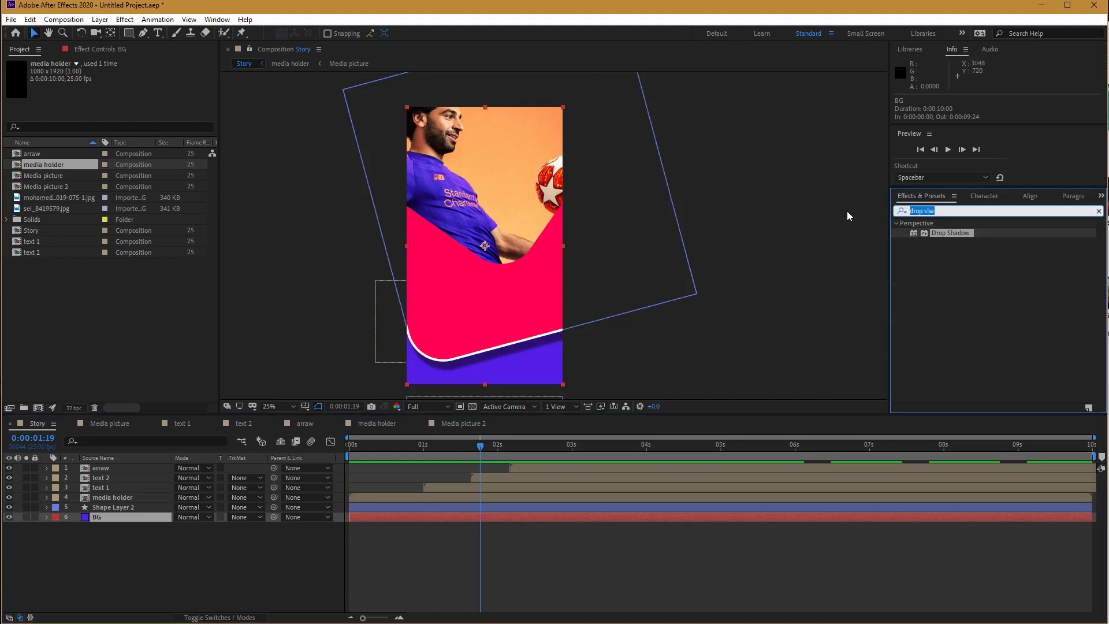
type("fill")
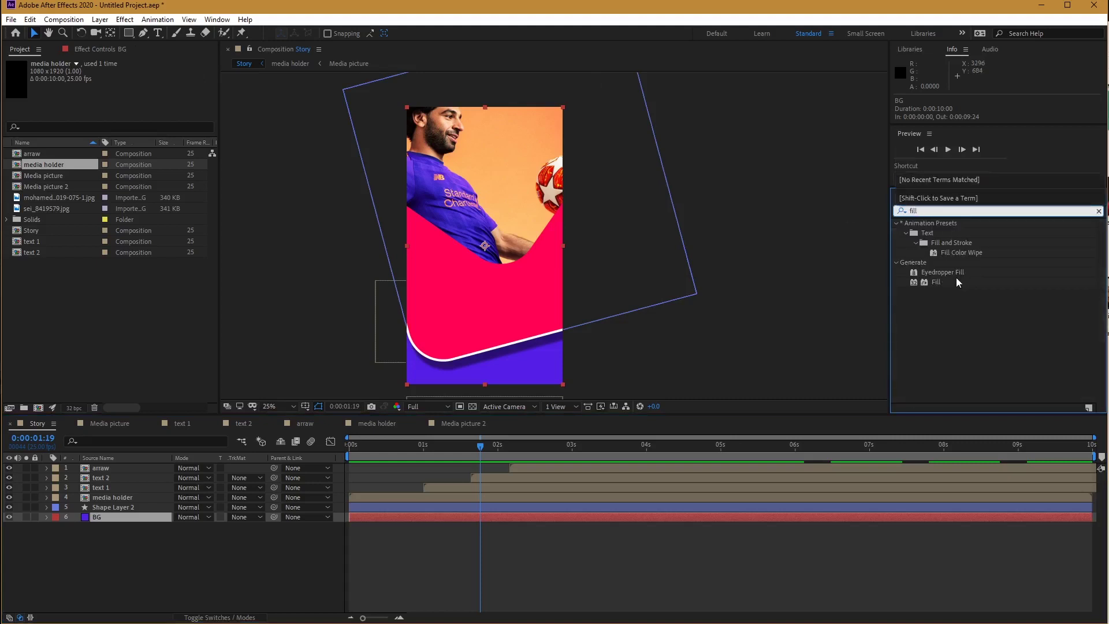
left_click_drag(936, 286, 596, 468)
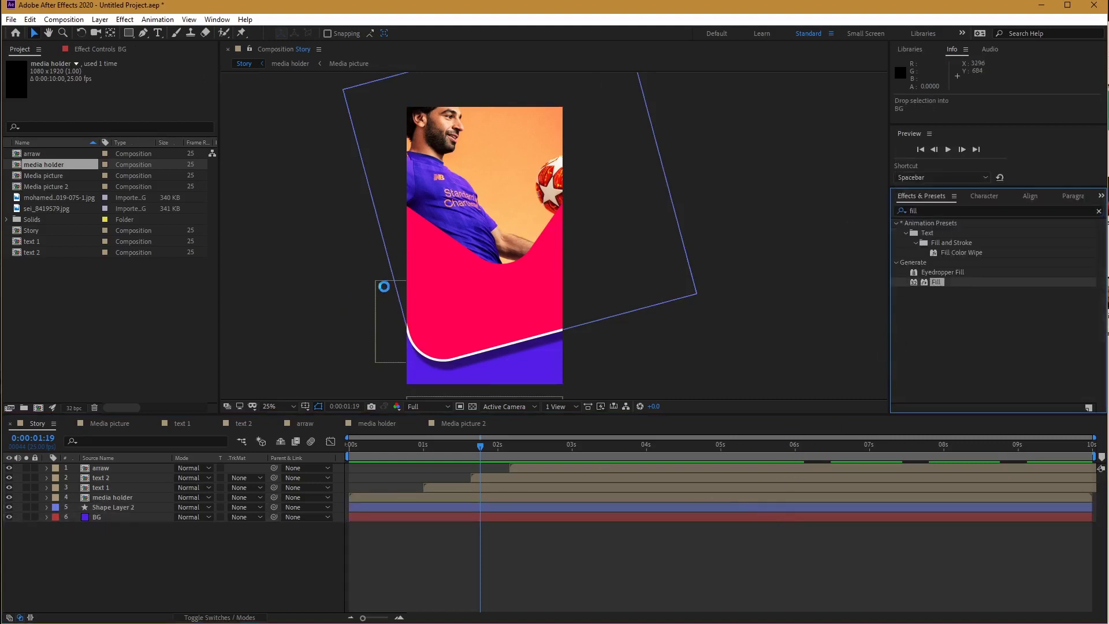
Try white and orange for the BG layer's Fill colour, settling on bright yellow.
left_click(125, 103)
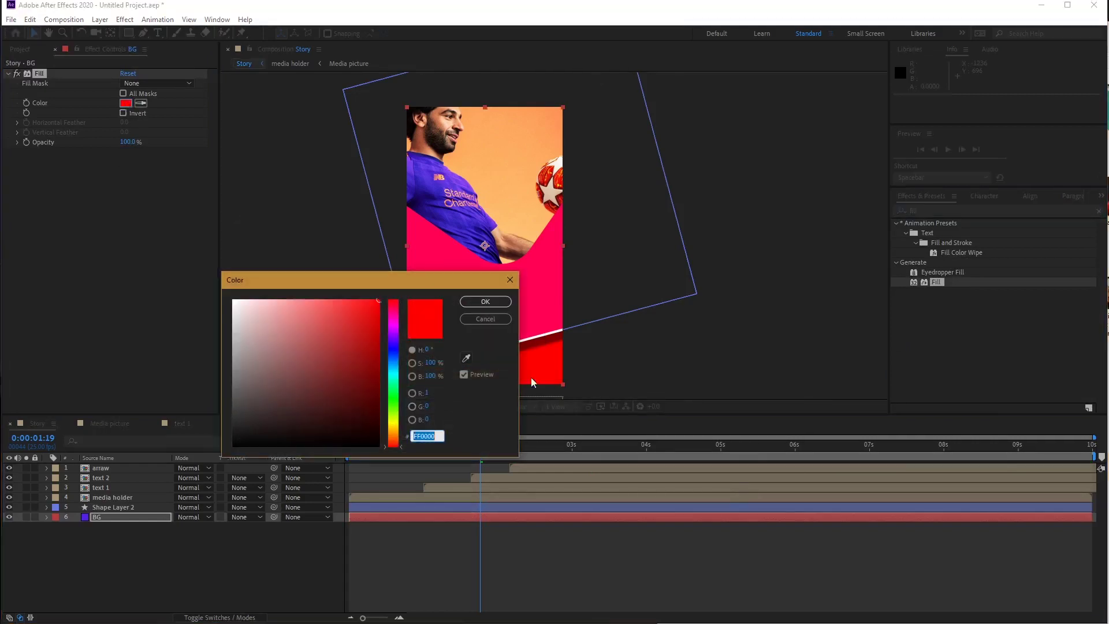
type("ffffff")
left_click_drag(345, 273, 796, 267)
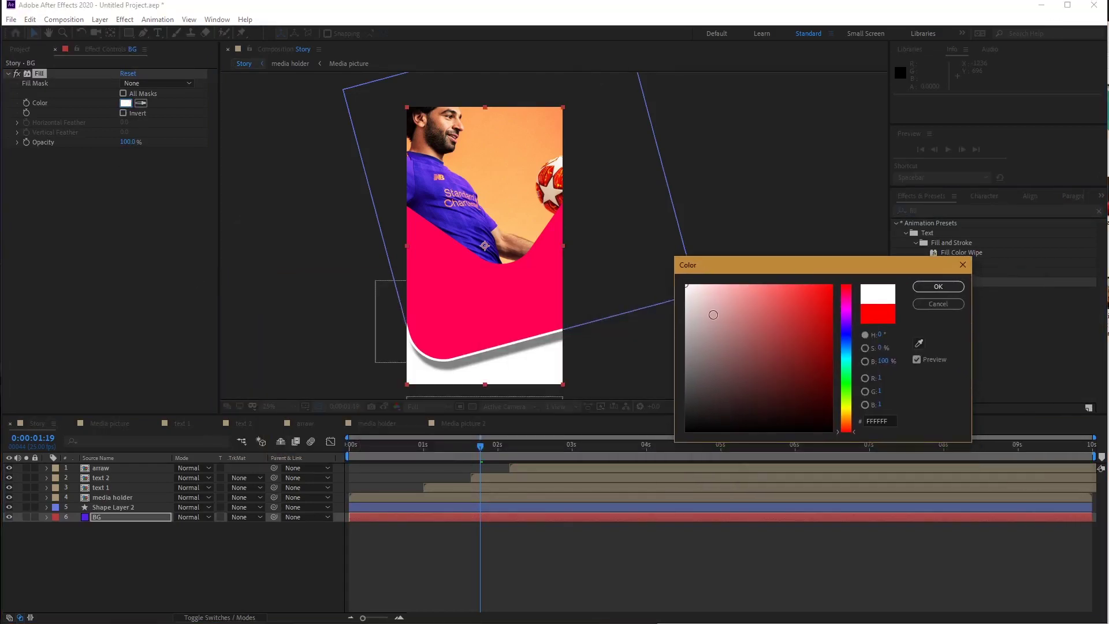
left_click_drag(845, 414, 844, 421)
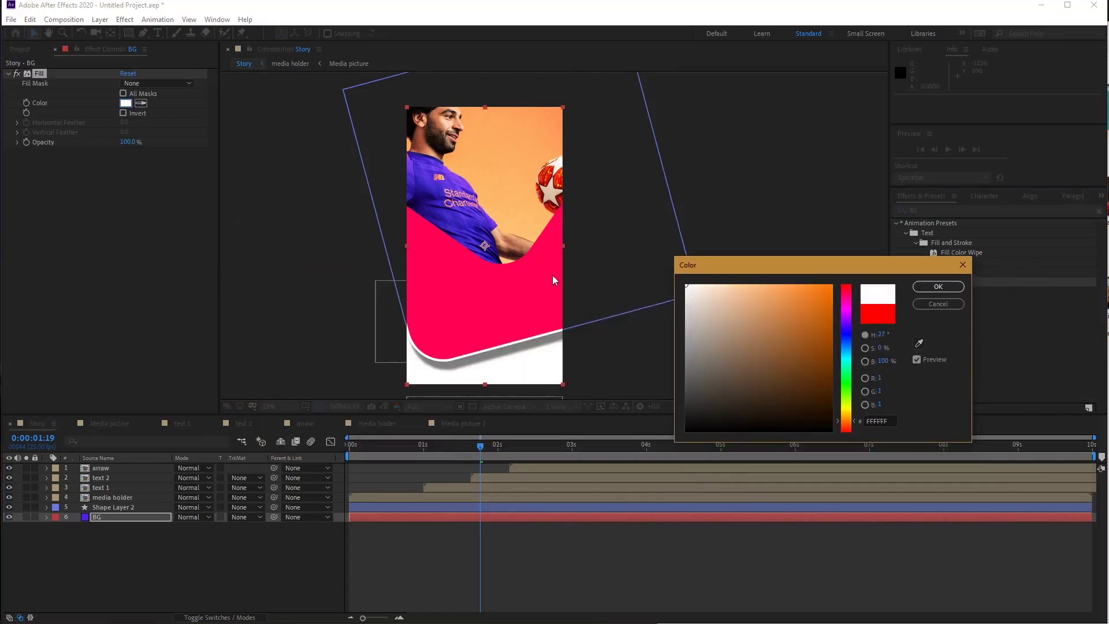
left_click_drag(813, 312, 833, 284)
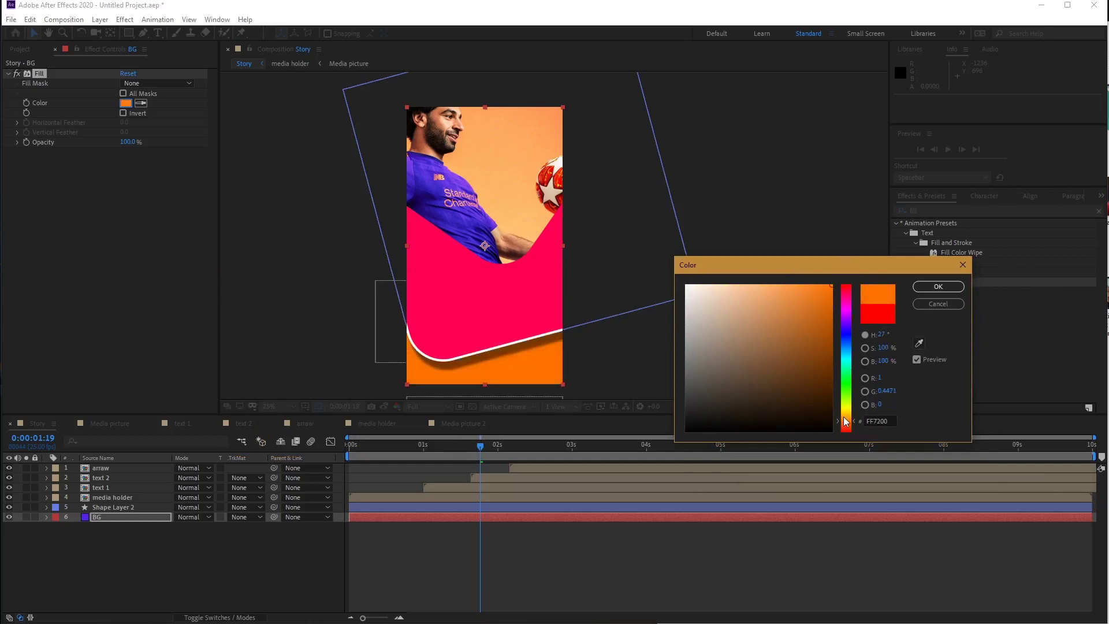
left_click_drag(845, 421, 847, 413)
left_click(937, 287)
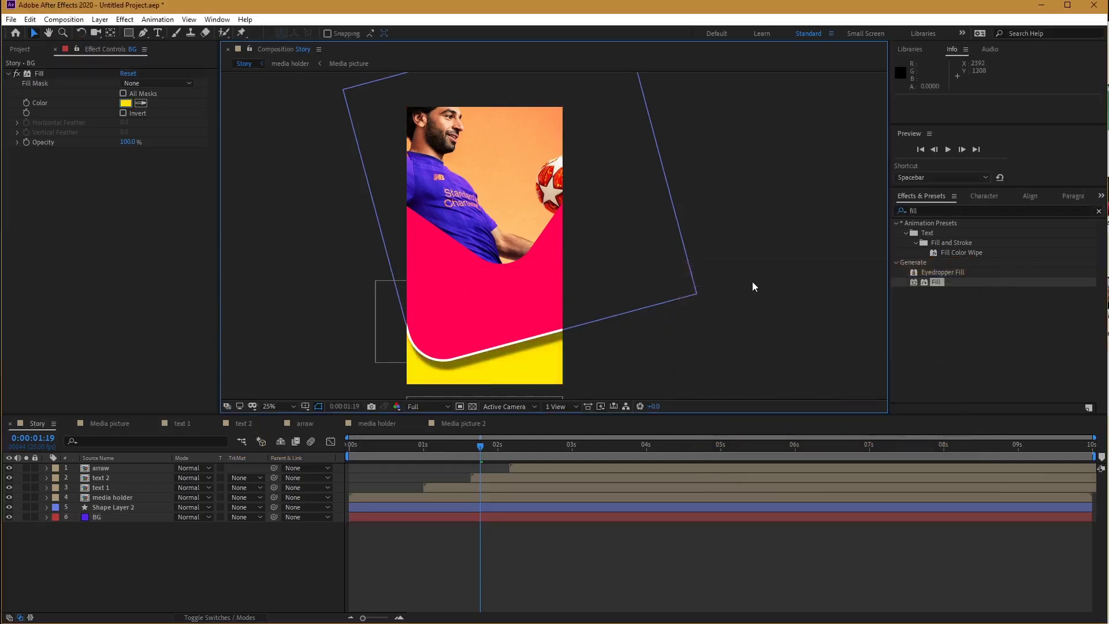
Sample an orange from the picture for the BG layer's Fill colour and intensify it to FE7121.
left_click(141, 102)
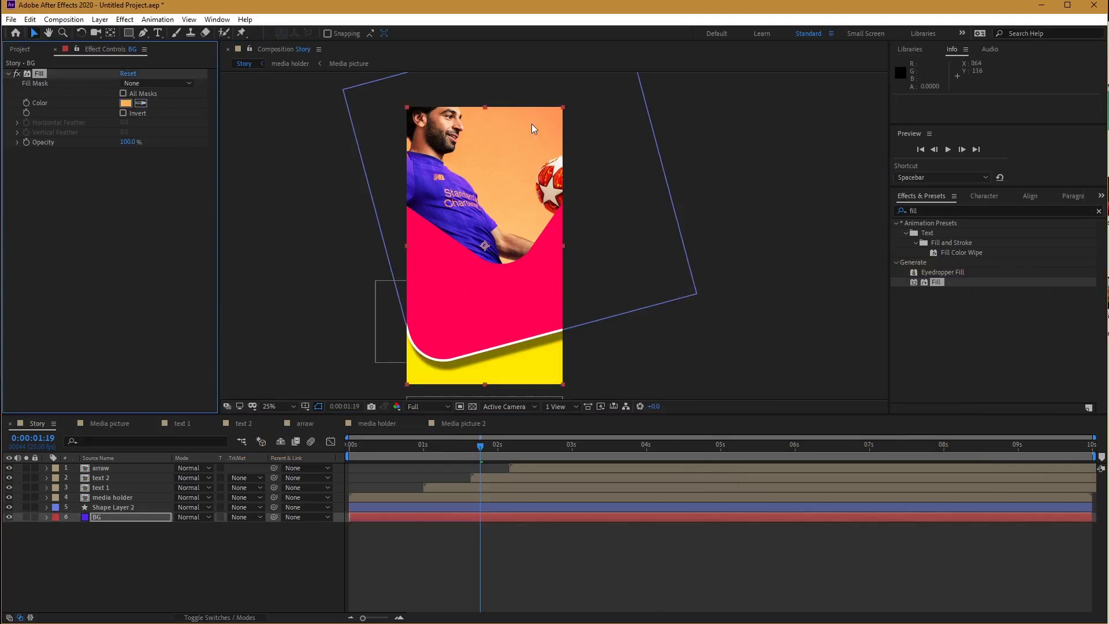
left_click(508, 127)
left_click(125, 103)
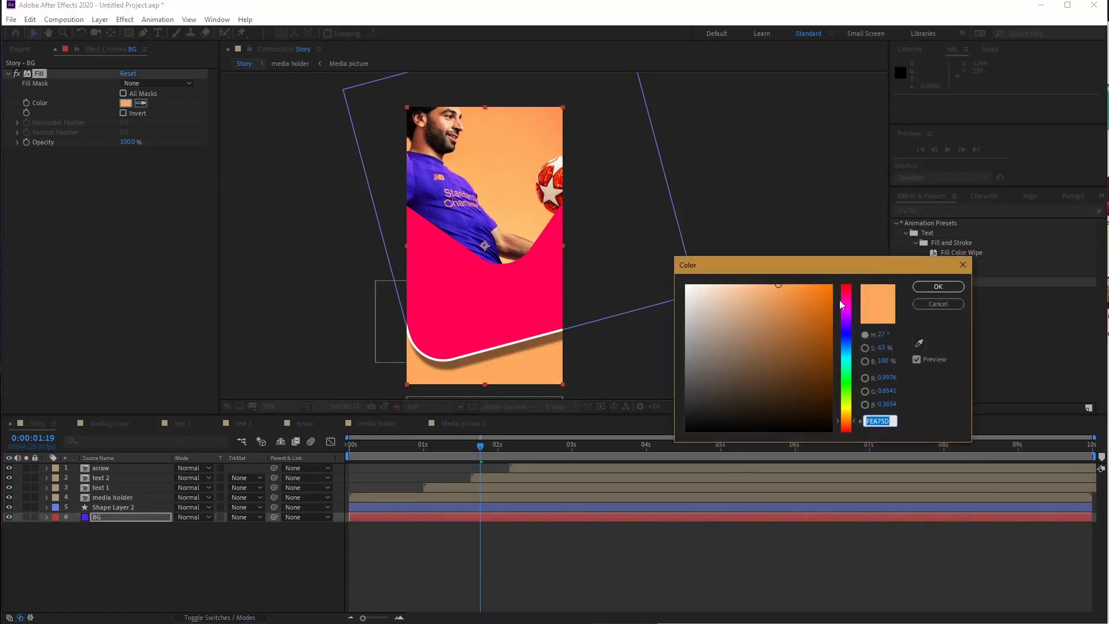
left_click_drag(803, 285, 816, 284)
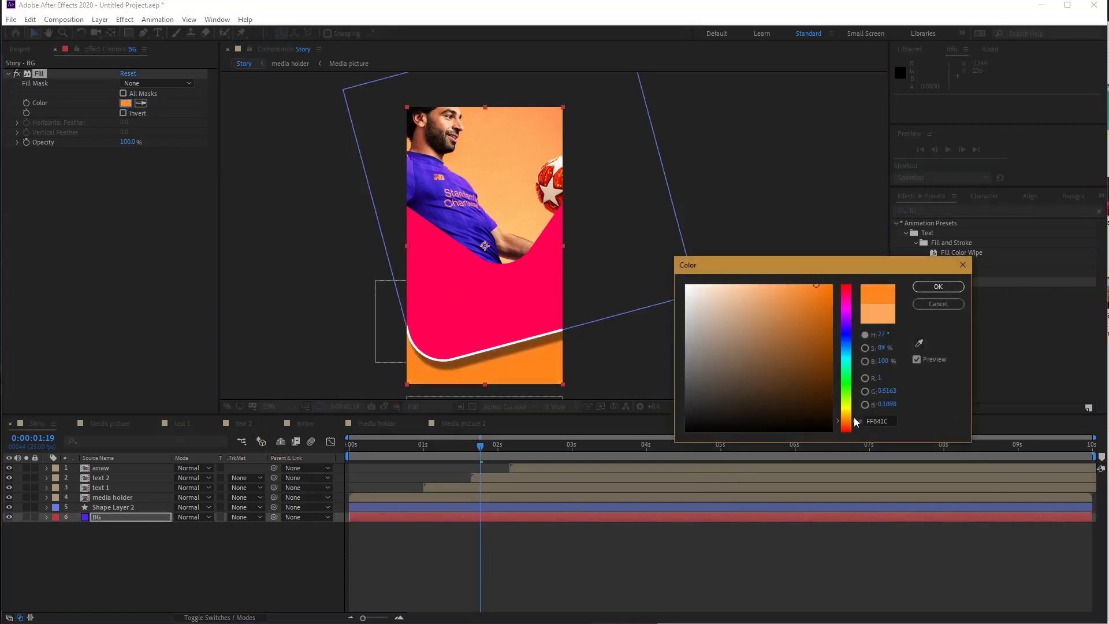
left_click_drag(855, 418, 851, 416)
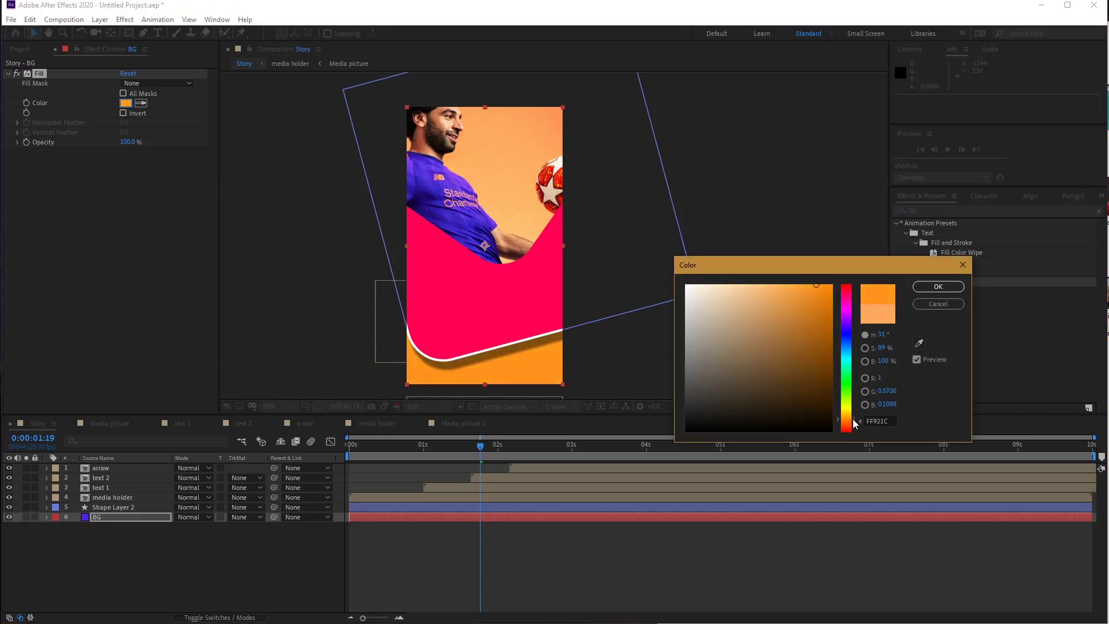
left_click(917, 343)
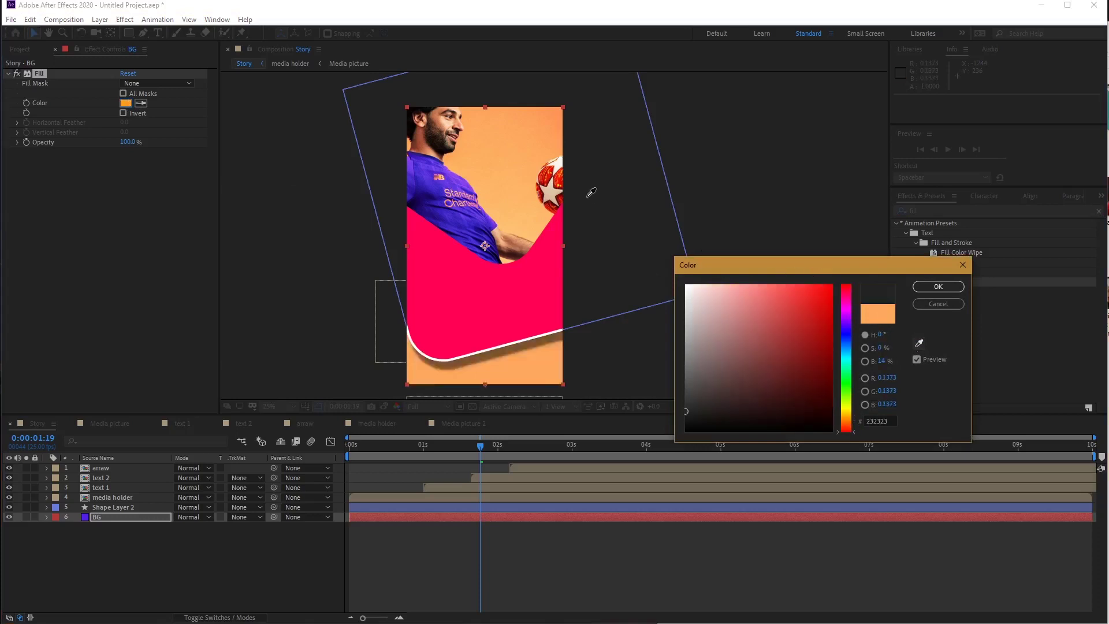
left_click(558, 181)
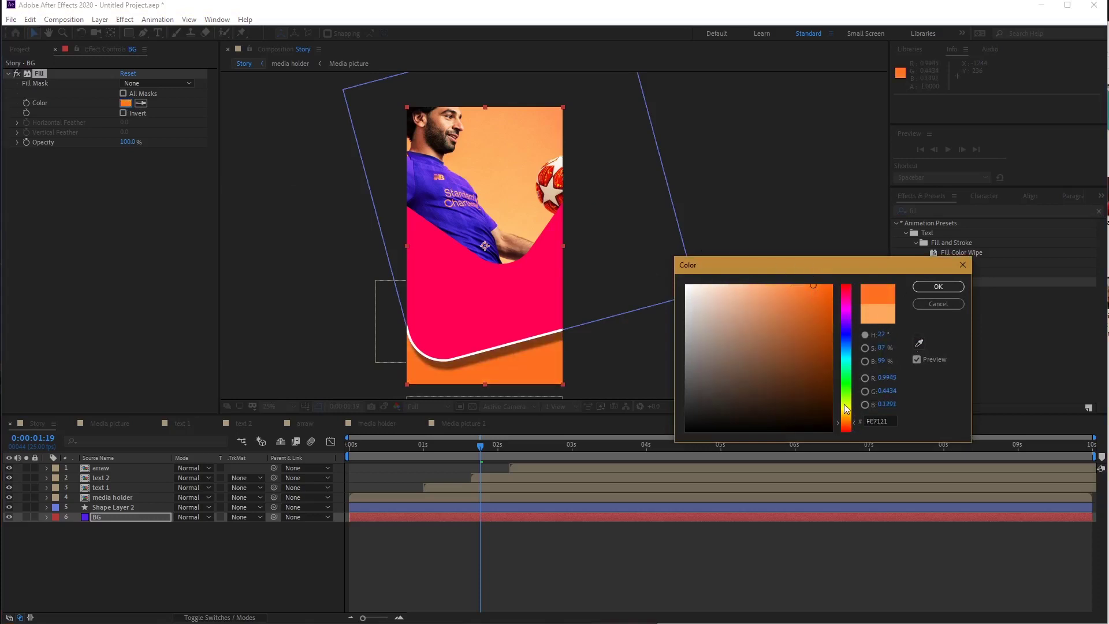
mouse_move(775, 282)
left_mouse_down()
mouse_move(829, 280)
mouse_move(813, 280)
left_mouse_up()
left_click(938, 287)
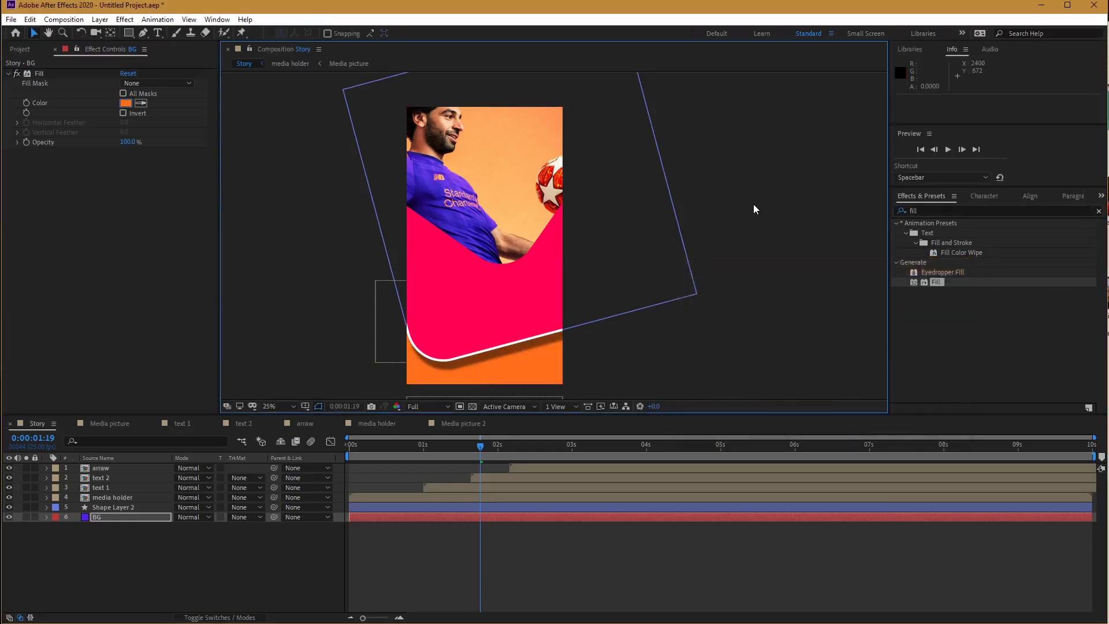
Play back the Story composition to review the animation with the orange background.
left_click(754, 205)
key("space")
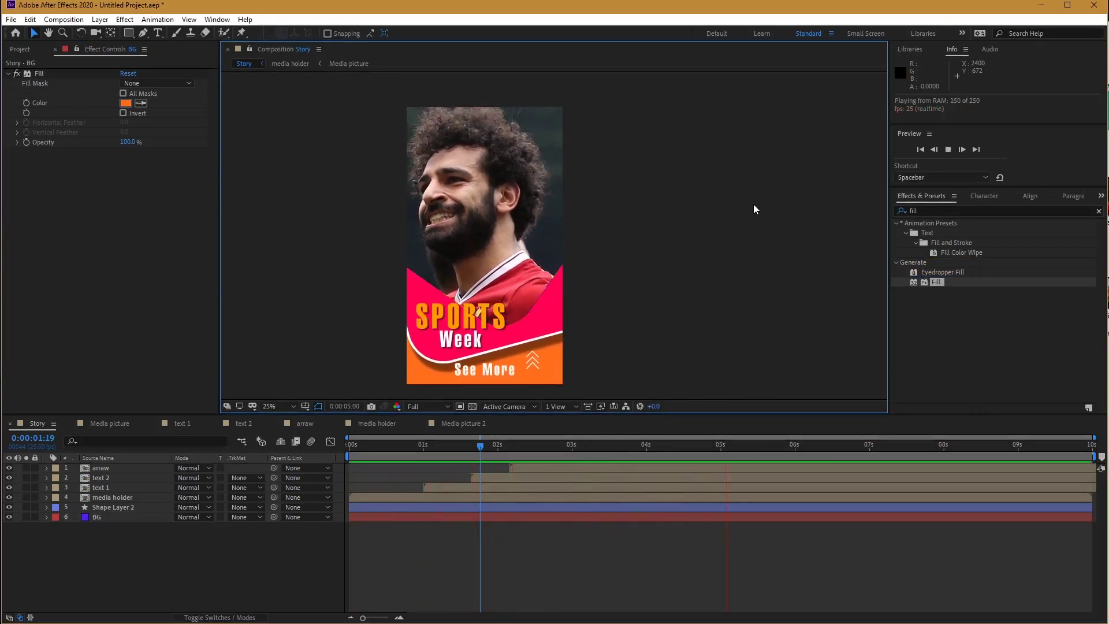
key("space")
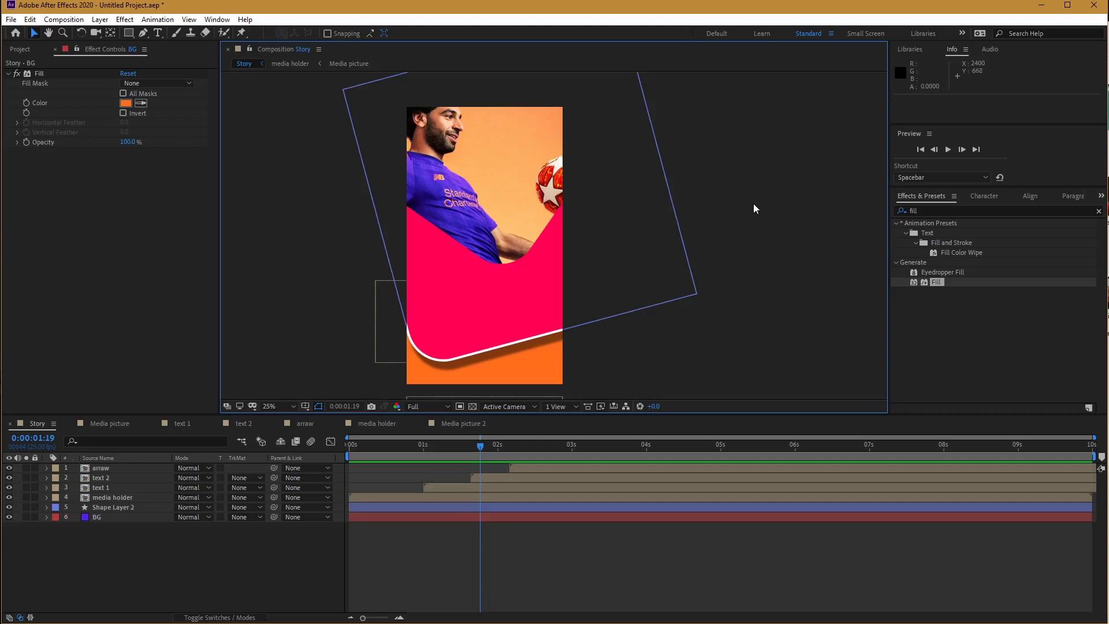
Change the fill colour of Shape Layer 2 to pure red, FF0000.
left_click(112, 507)
left_click(426, 35)
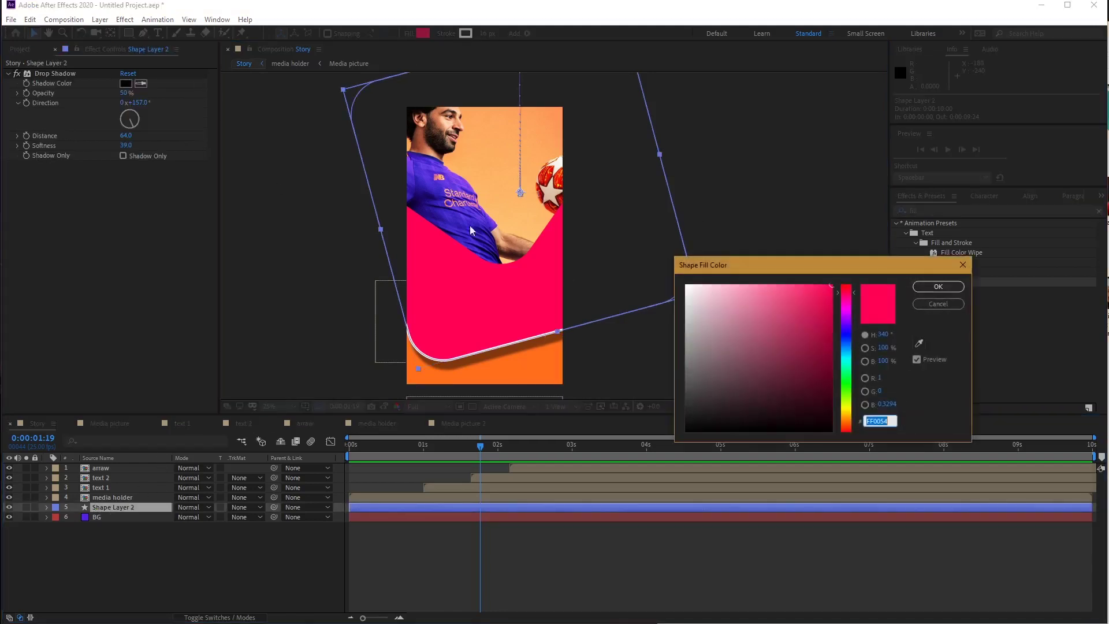
left_click_drag(857, 299, 882, 275)
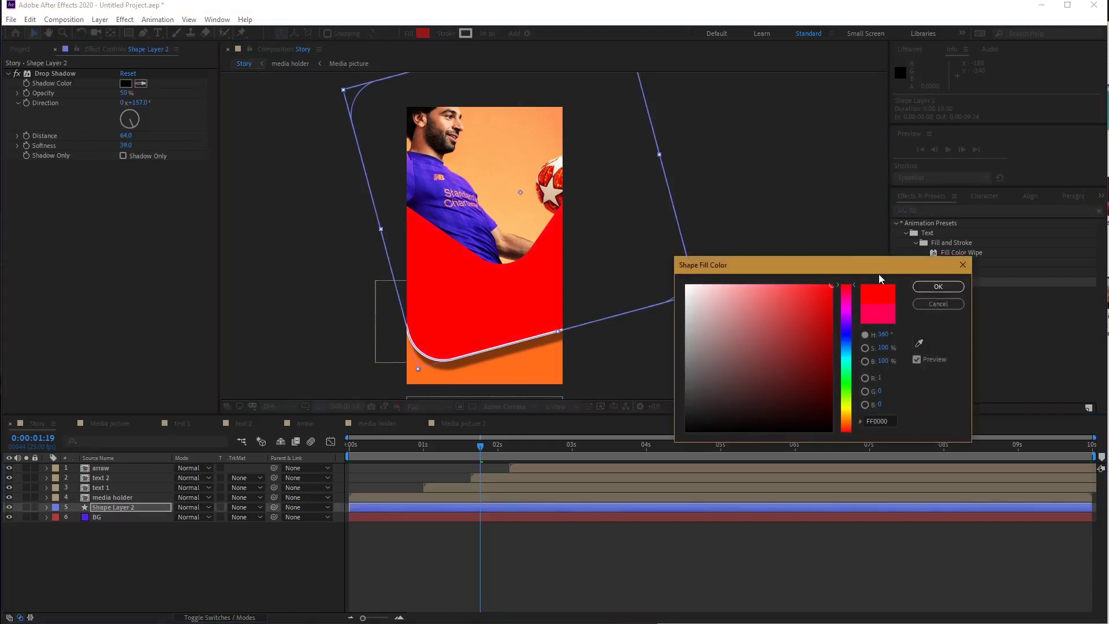
left_click(924, 287)
Preview the animation with the red shape and inspect the picture transition at 0:00:04:02.
left_click(777, 279)
key("space")
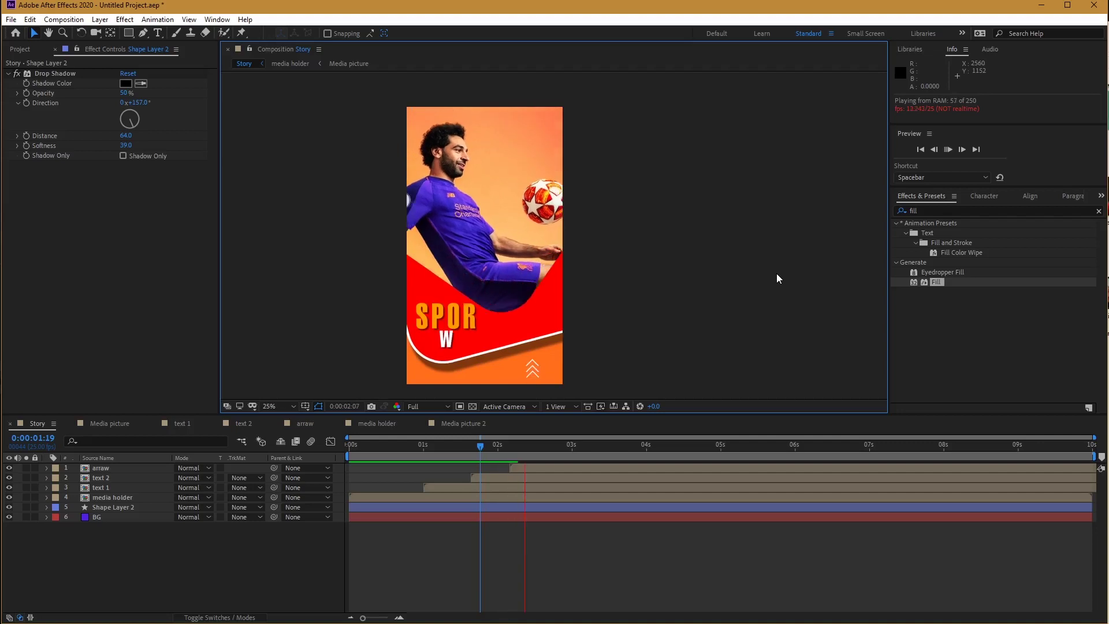
left_click_drag(481, 446, 651, 448)
Add the Story composition to the render queue and set its output format to QuickTime.
left_click(64, 19)
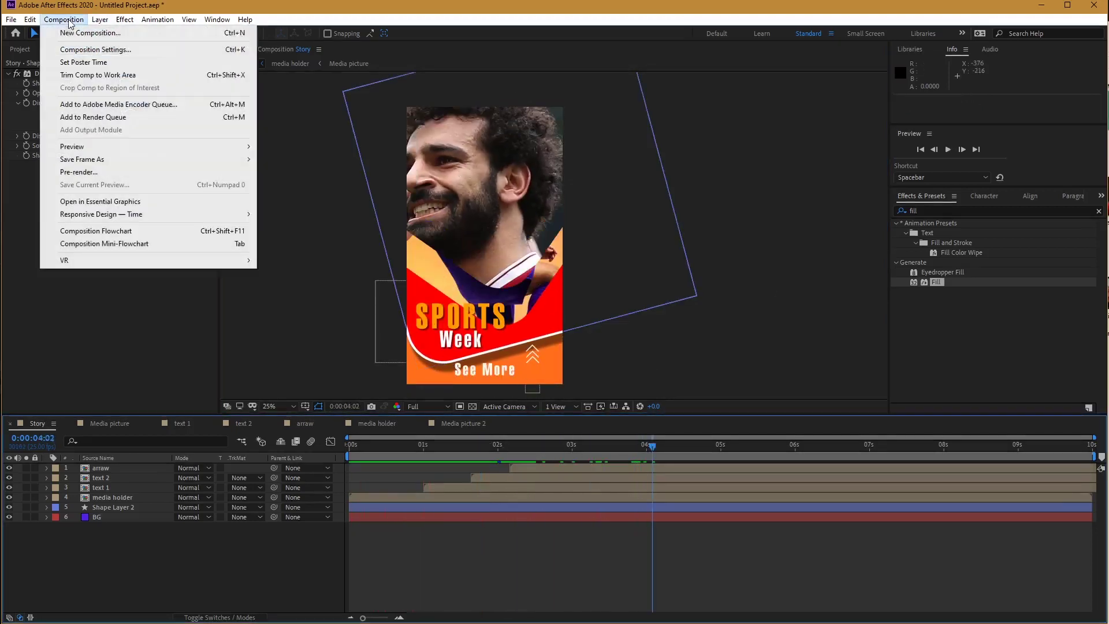
left_click(109, 117)
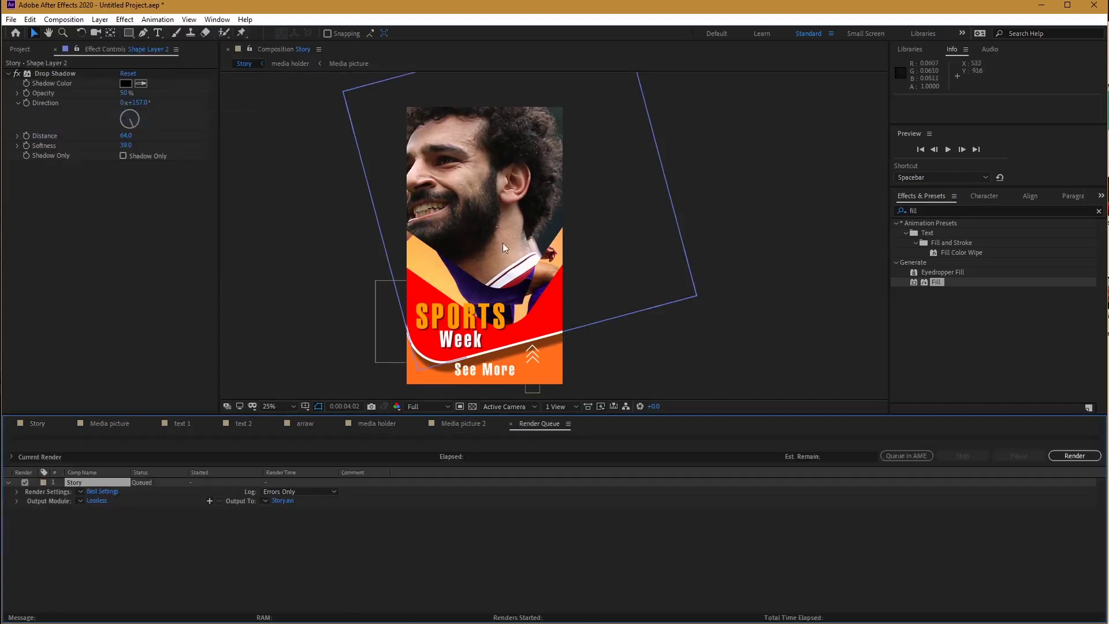
left_click(97, 500)
left_click(511, 174)
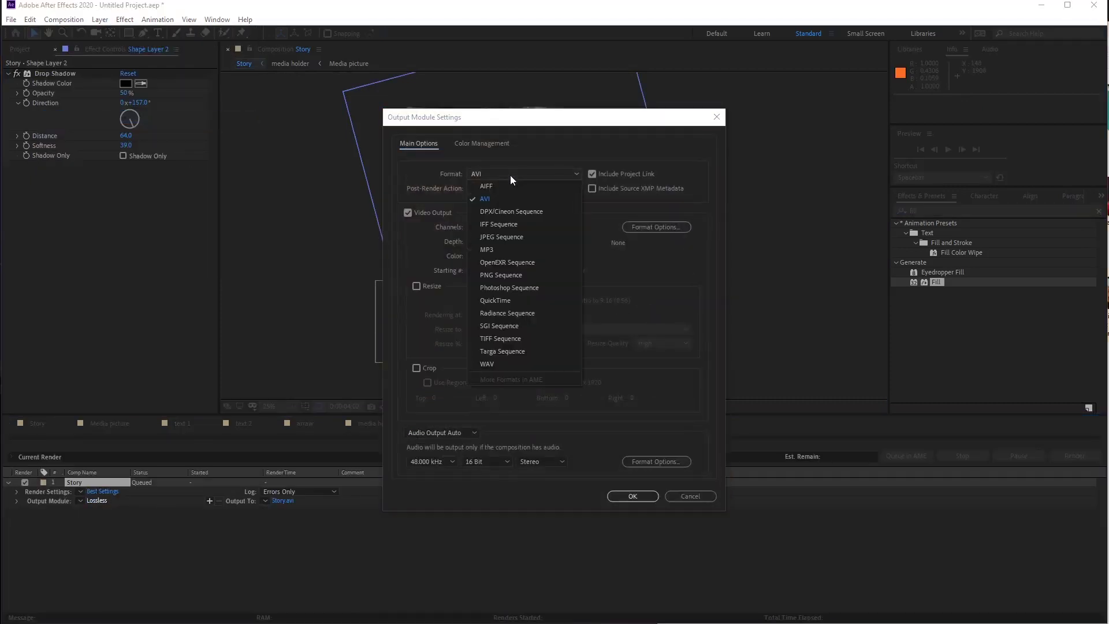
left_click(505, 300)
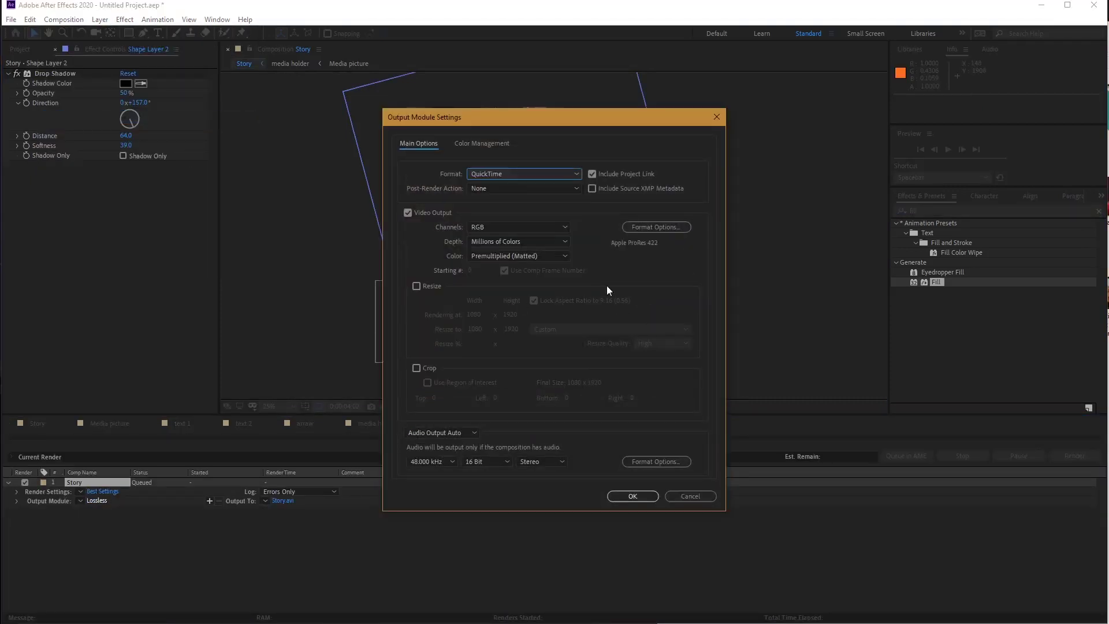
Choose Apple ProRes 422 as the video codec and turn the audio output off.
left_click(656, 226)
left_click(520, 135)
left_click(555, 160)
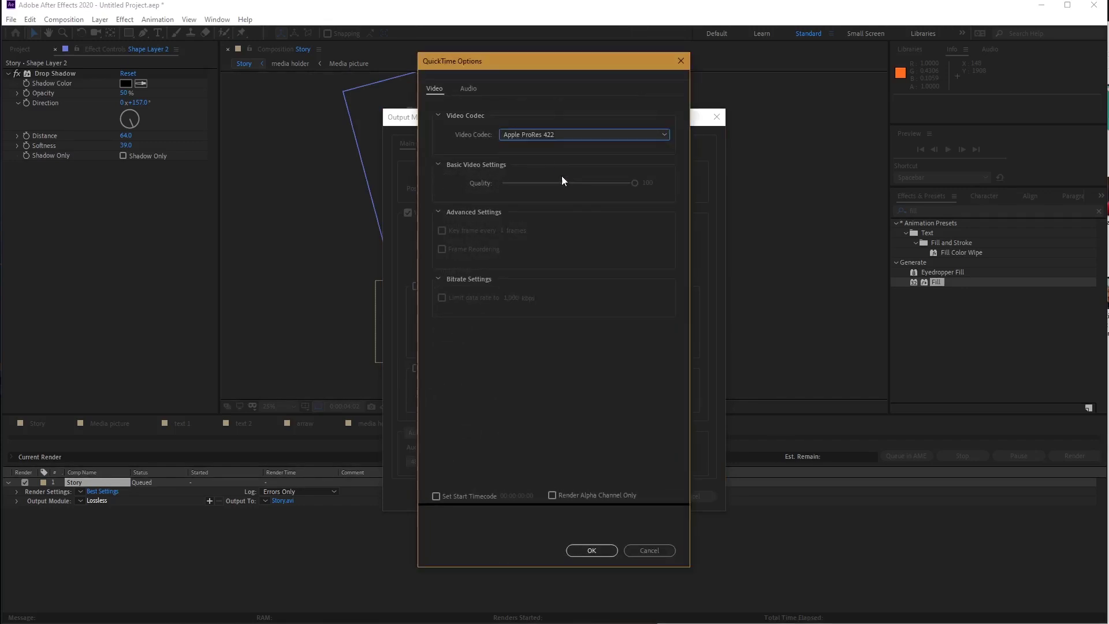
left_click(591, 550)
left_click(441, 434)
left_click(439, 466)
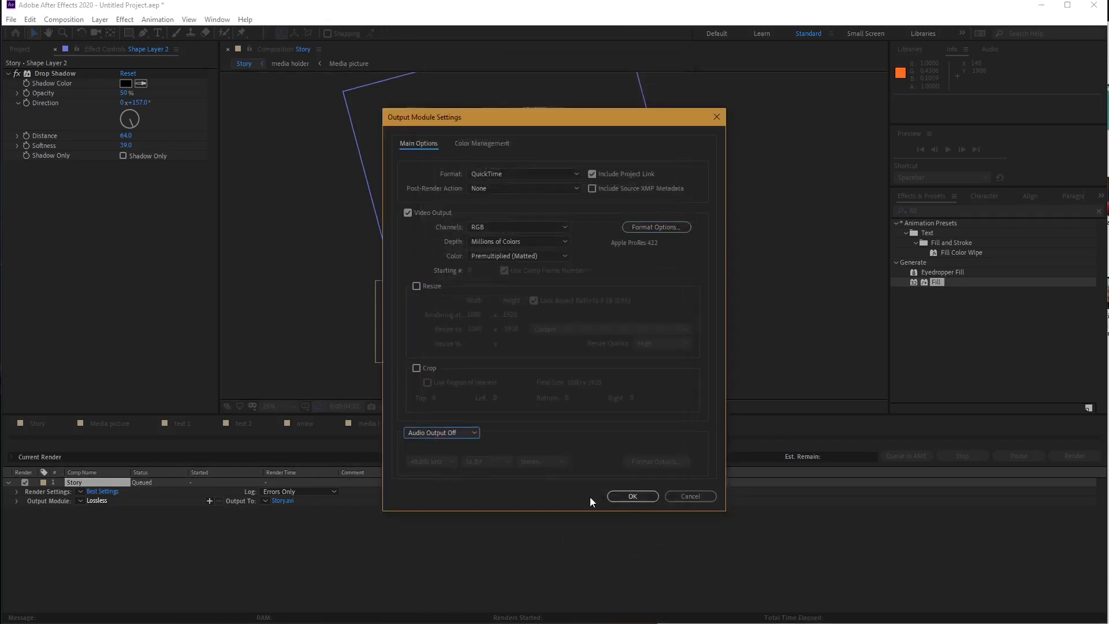
left_click(632, 495)
Set the output file to Story in the Pictures library and start the render.
left_click(288, 501)
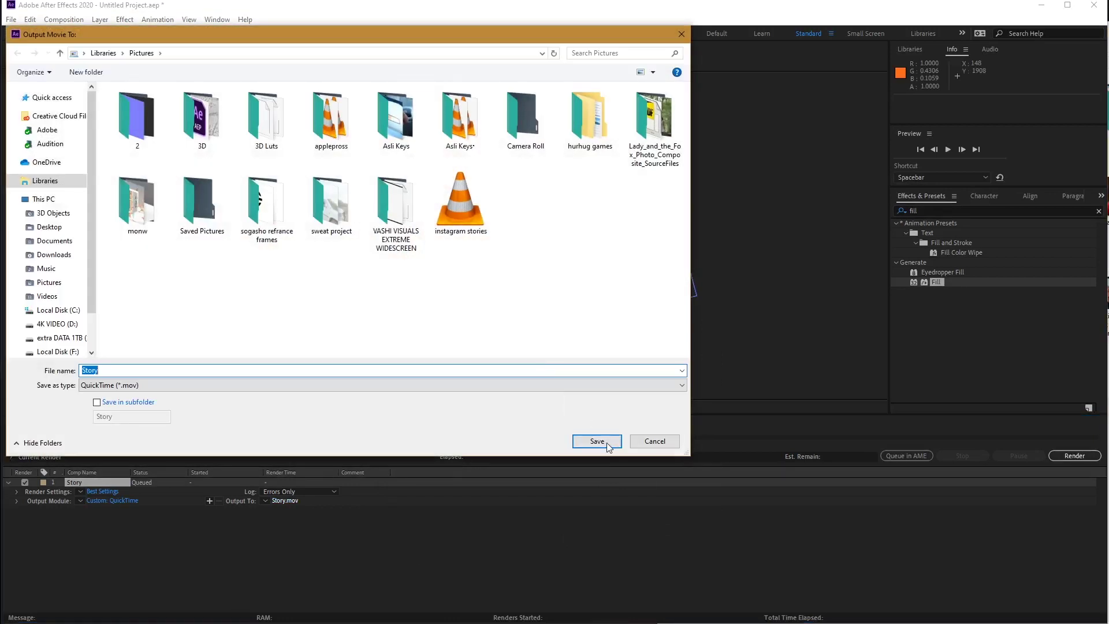
left_click(607, 442)
left_click(1066, 459)
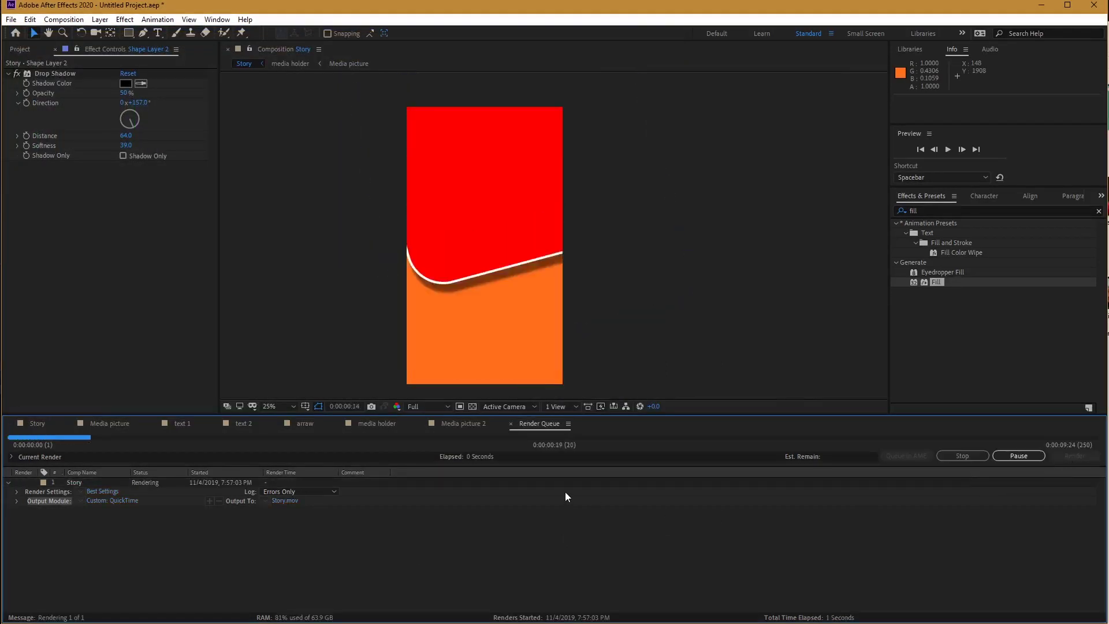